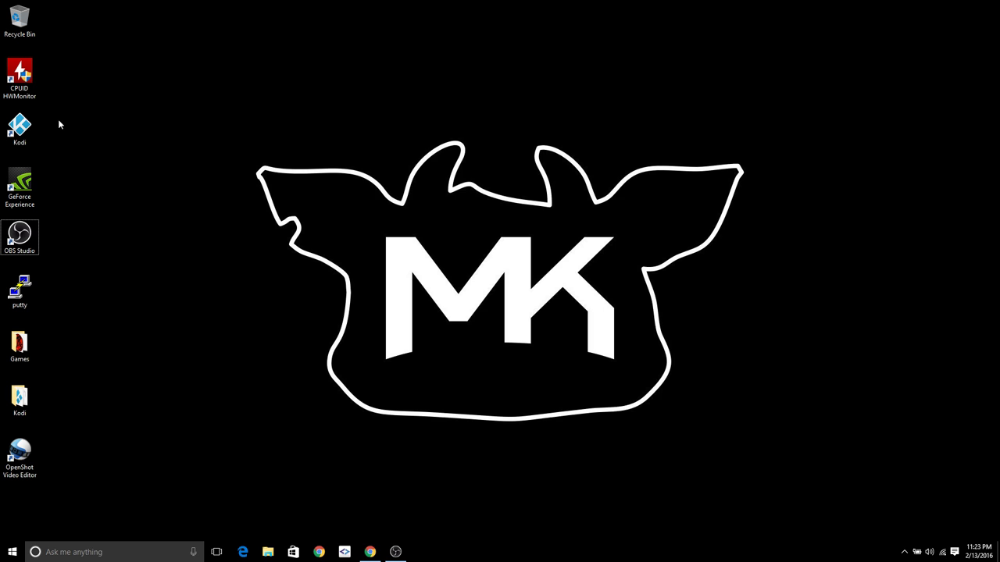
- Start Kodi from its desktop shortcut
double_click(35, 129)
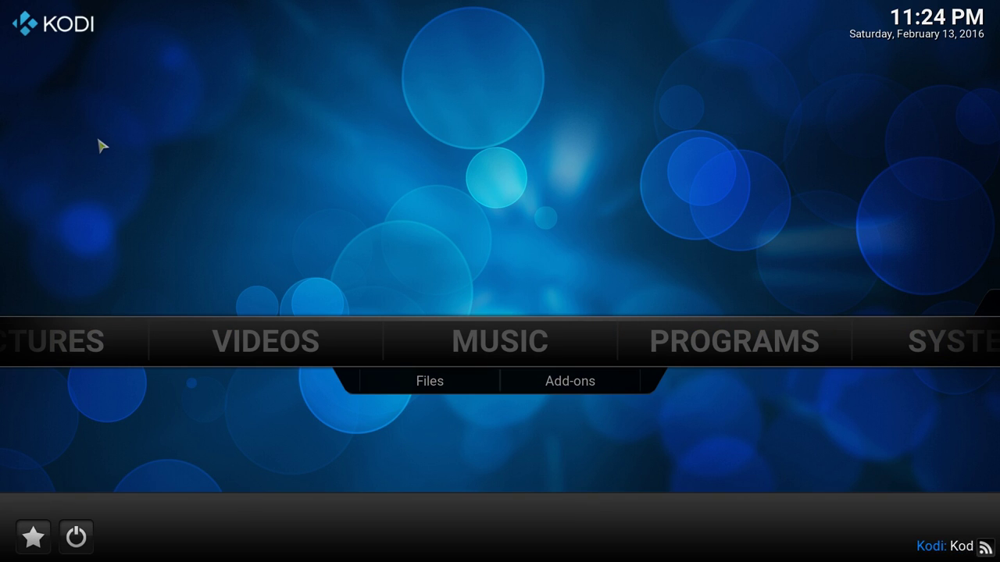
- Set GUI sounds to None in the Appearance skin settings, then return to the home menu
key("Right")
key("Right")
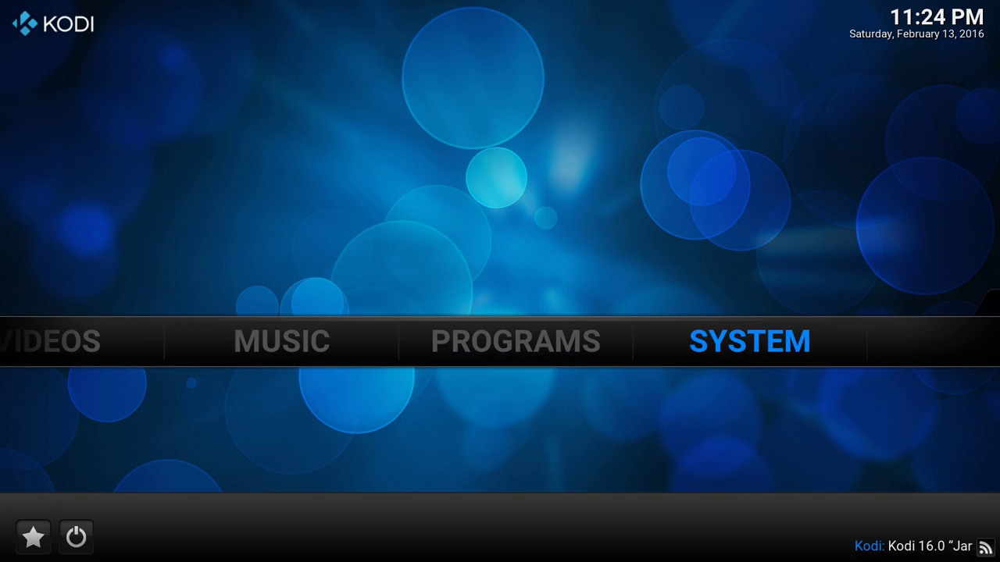
key("Left")
key("Left")
key("Left")
key("Left")
key("Right")
key("Right")
key("Right")
key("Right")
key("Return")
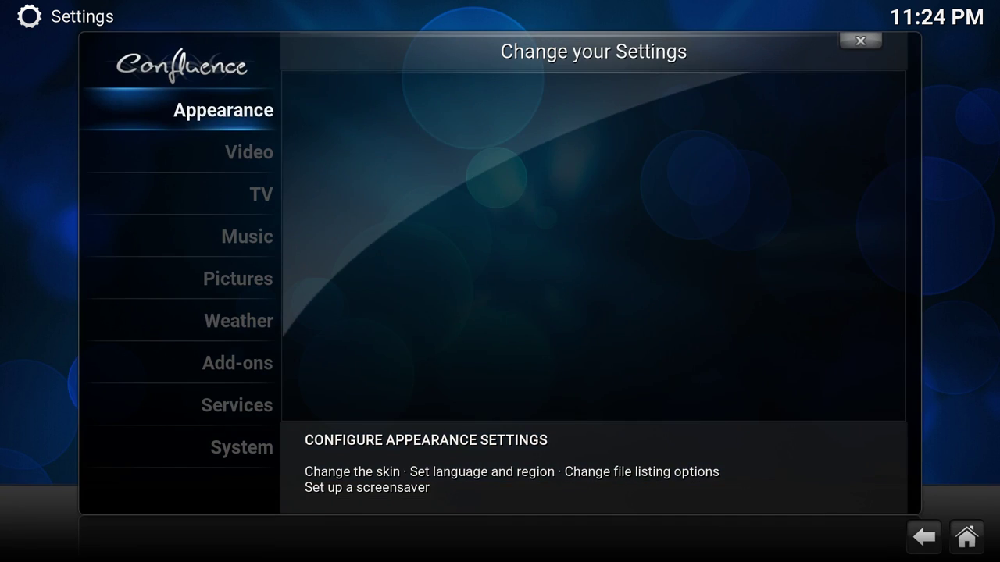
key("Return")
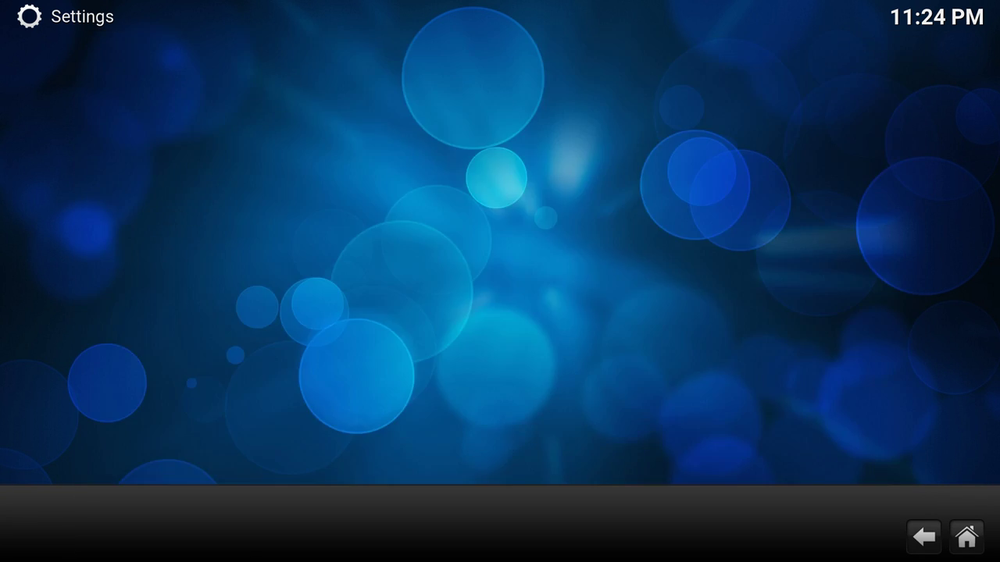
key("Right")
key("Up")
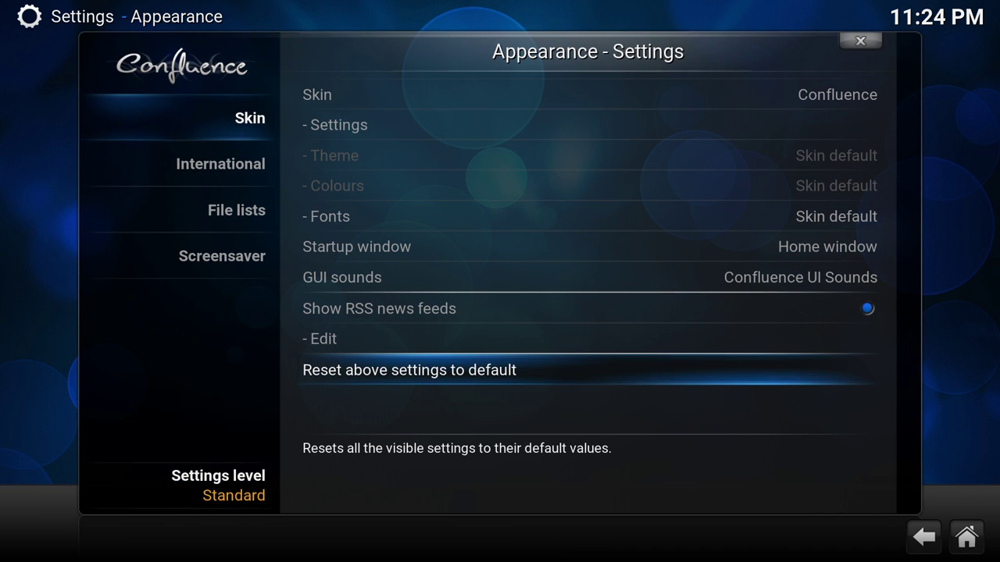
key("Up")
key("Up")
key("Up")
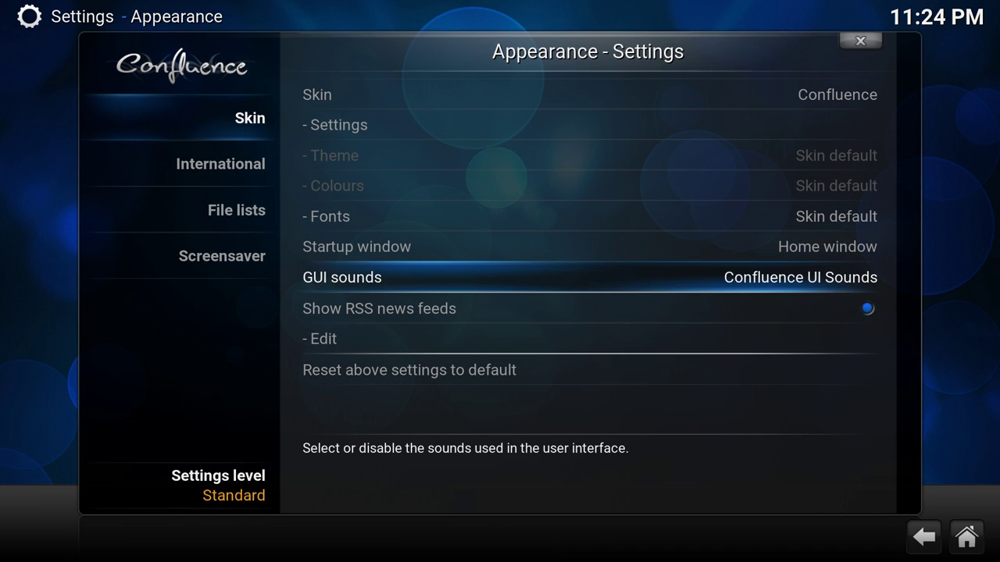
key("Return")
key("Up")
key("Return")
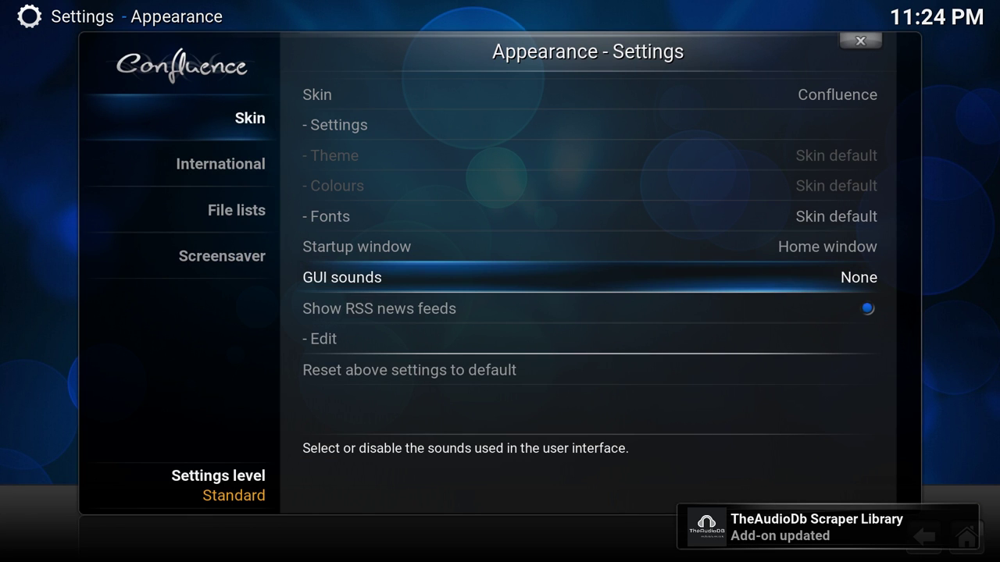
key("Escape")
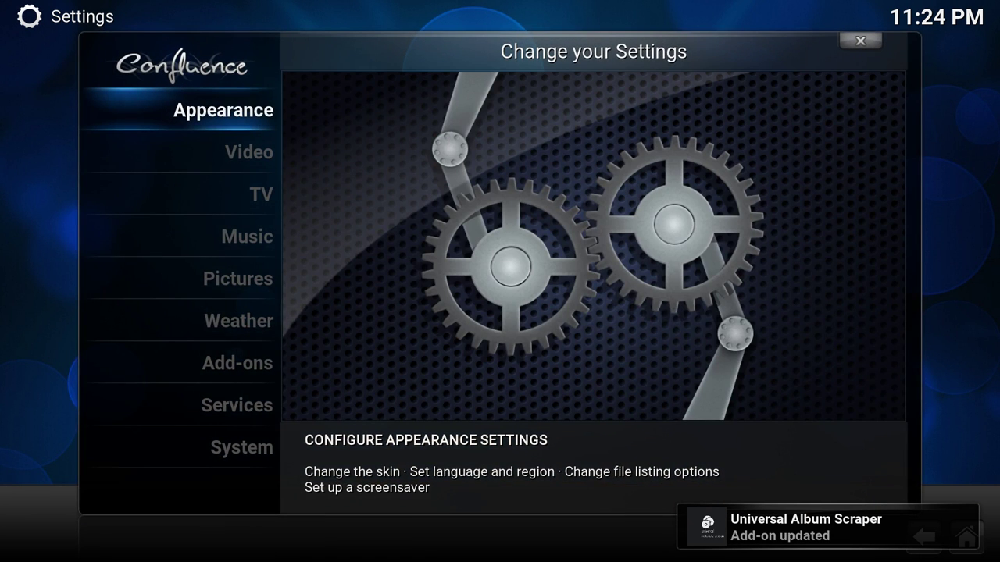
key("Escape")
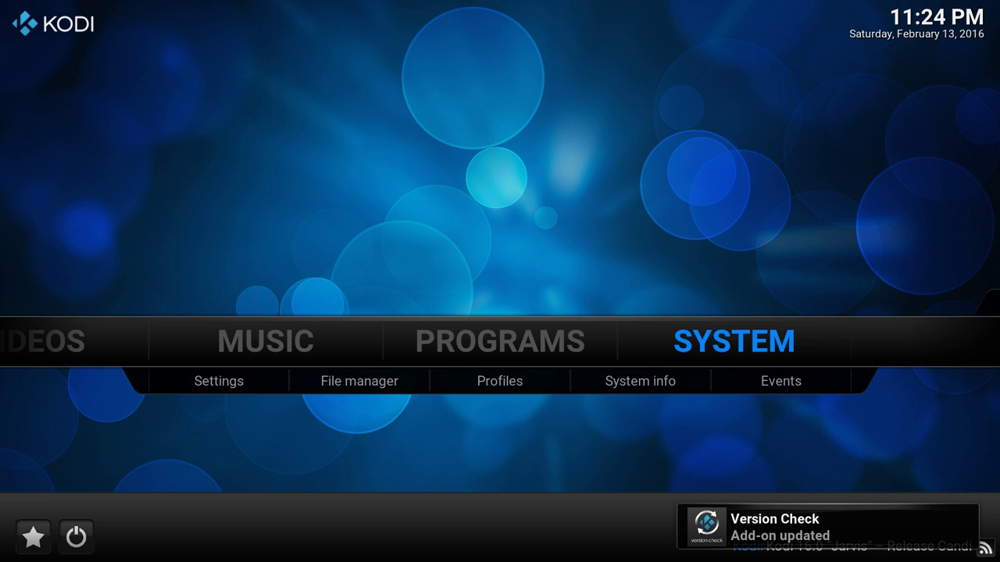
- Go to Videos > Files and dismiss the first-run help message
key("Left")
key("Left")
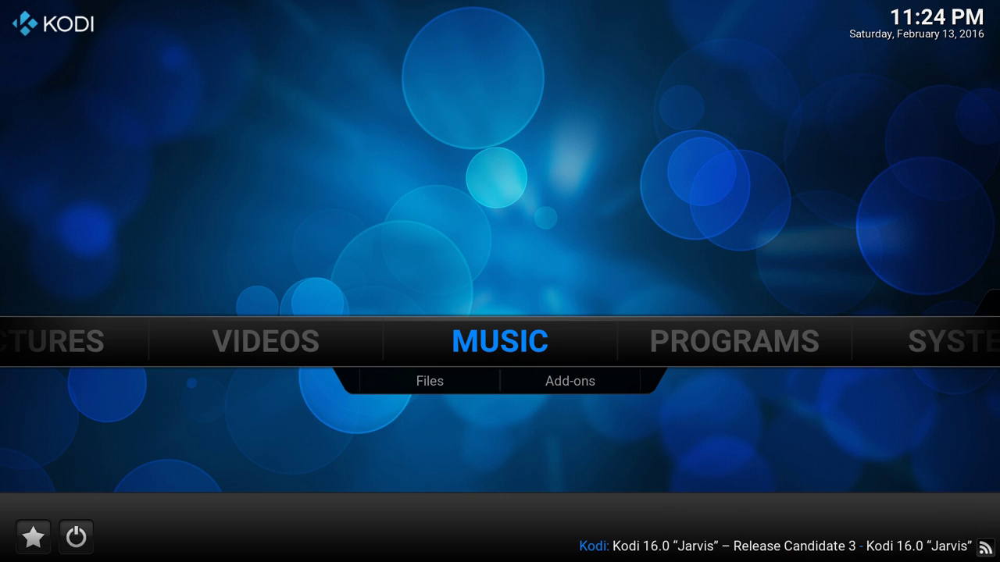
key("Left")
key("Down")
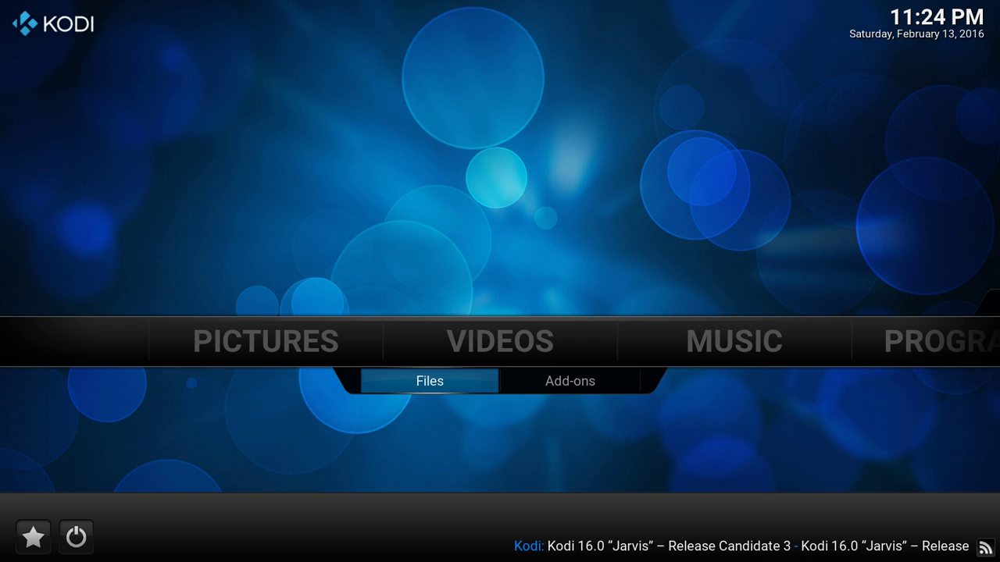
key("Return")
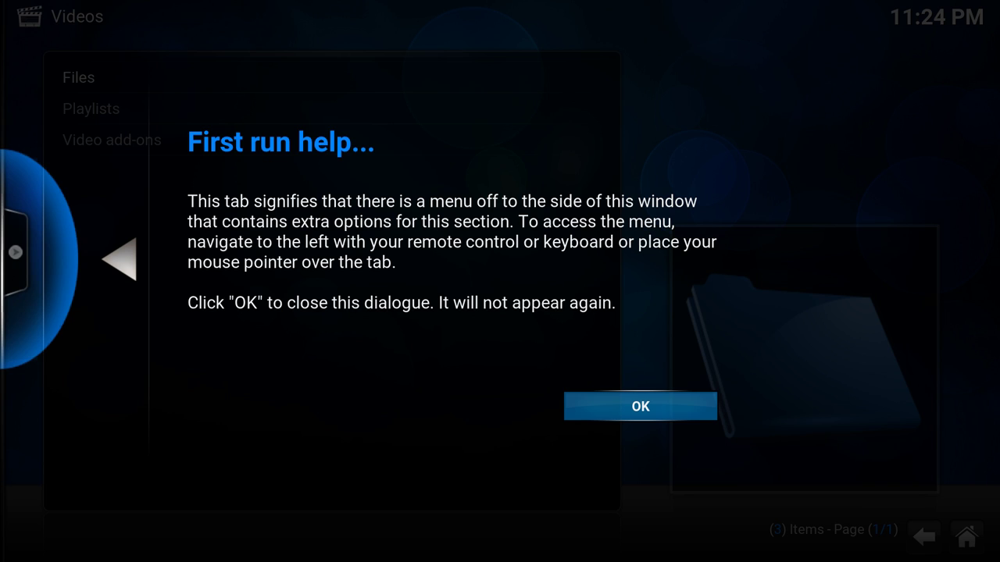
key("Return")
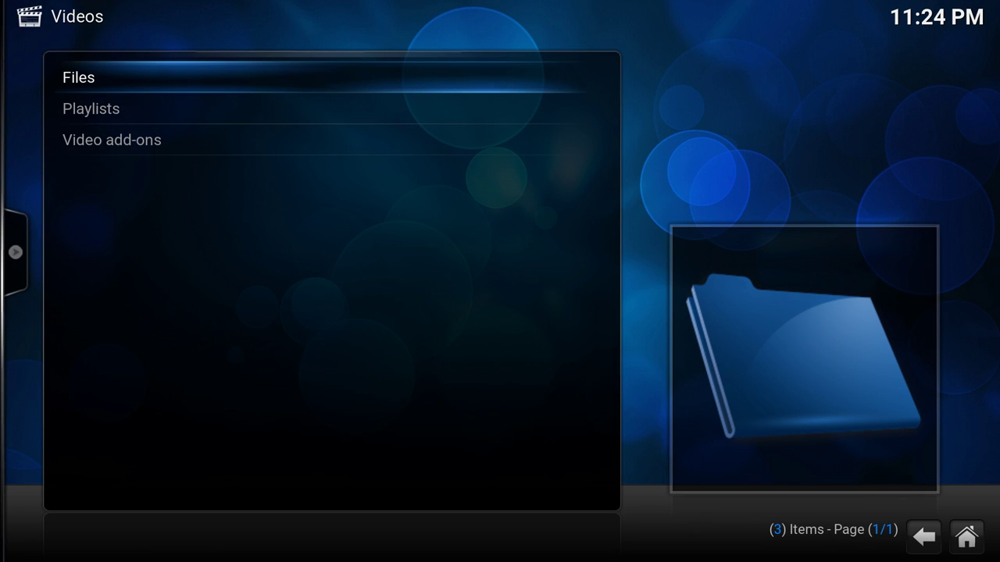
- Choose Add videos... from the Files list to begin a new video source
key("Return")
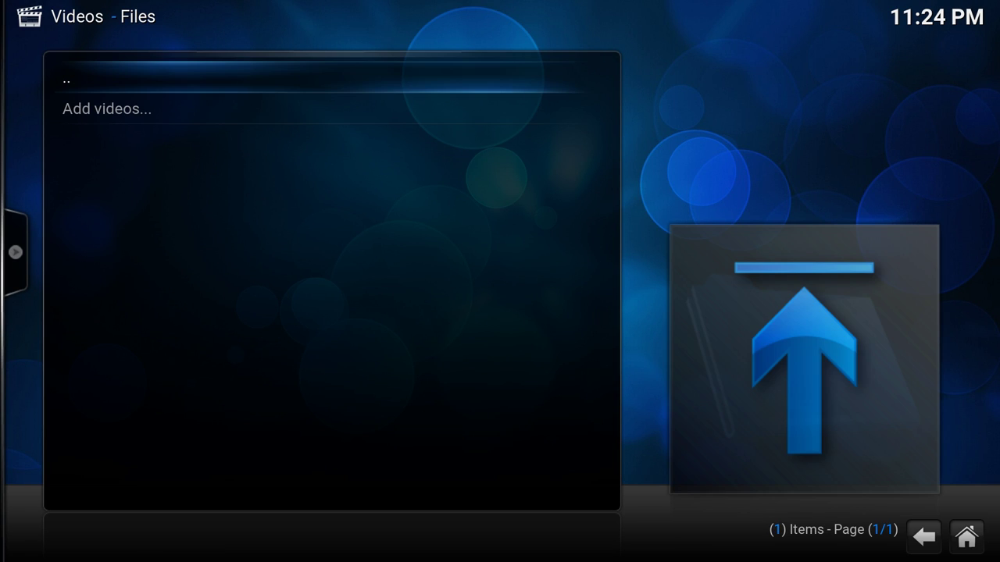
key("Down")
key("Return")
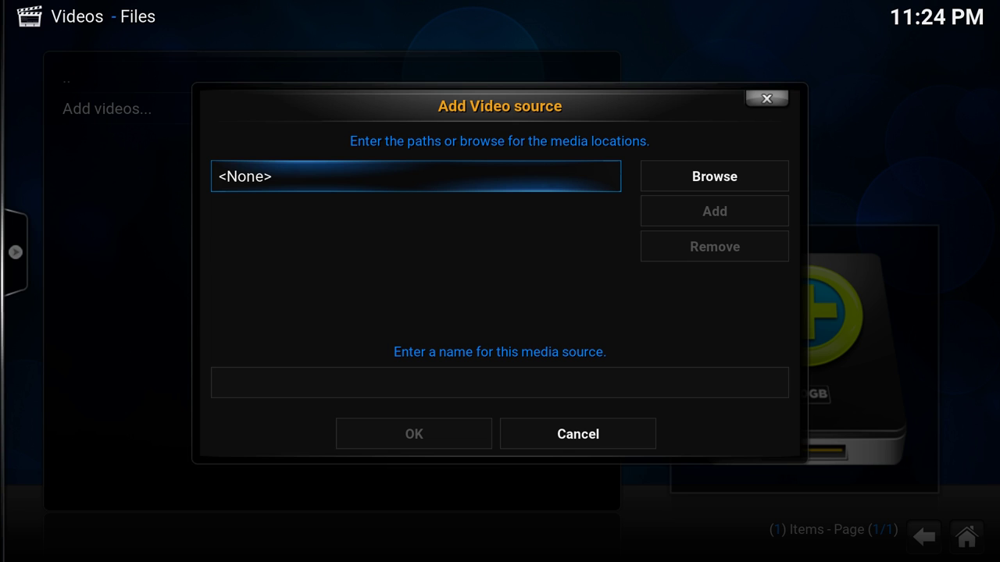
- Browse for the source location and choose Add network location..
left_click(714, 176)
key("Left")
key("Right")
key("Return")
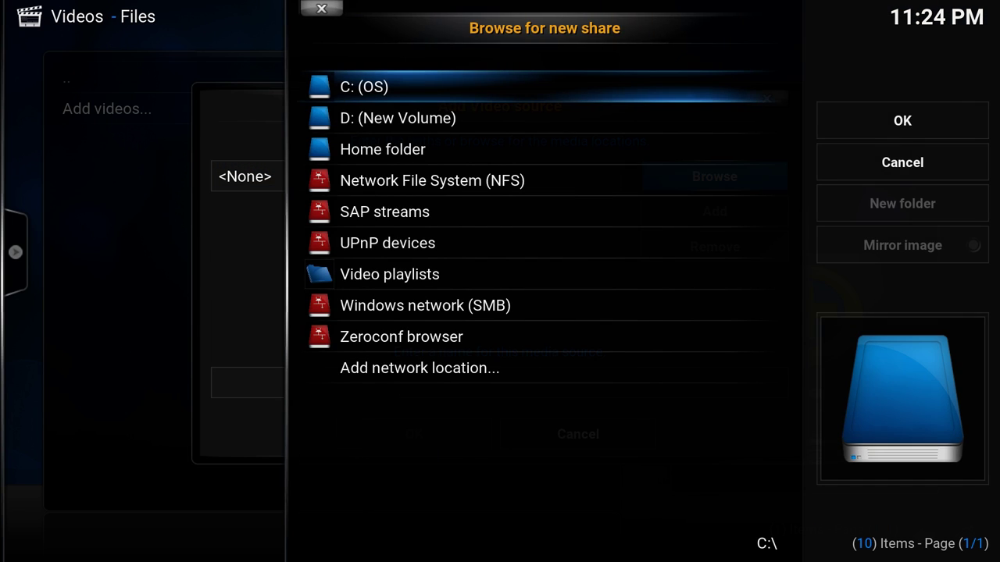
key("Up")
key("Up")
key("Up")
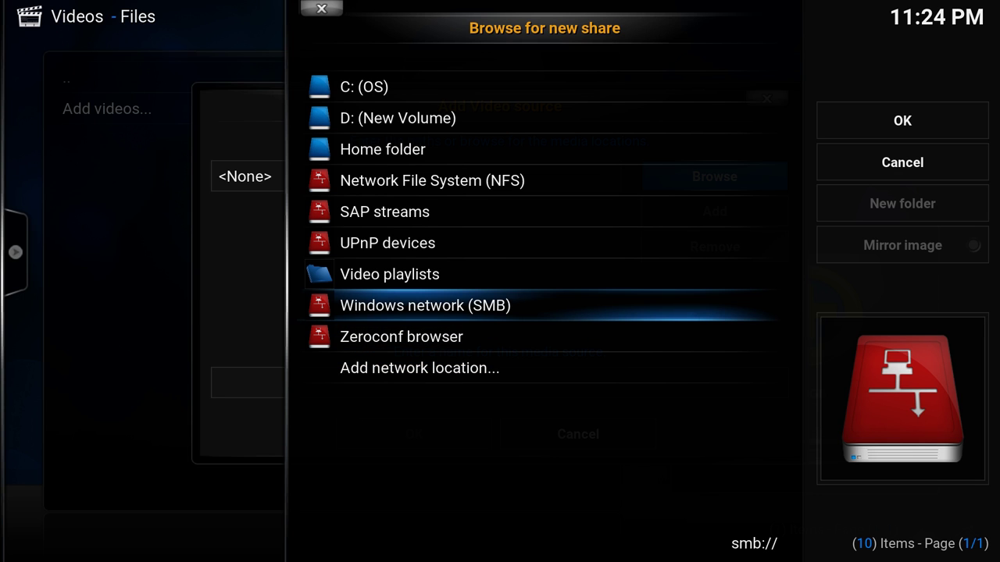
key("Up")
key("Up")
key("Home")
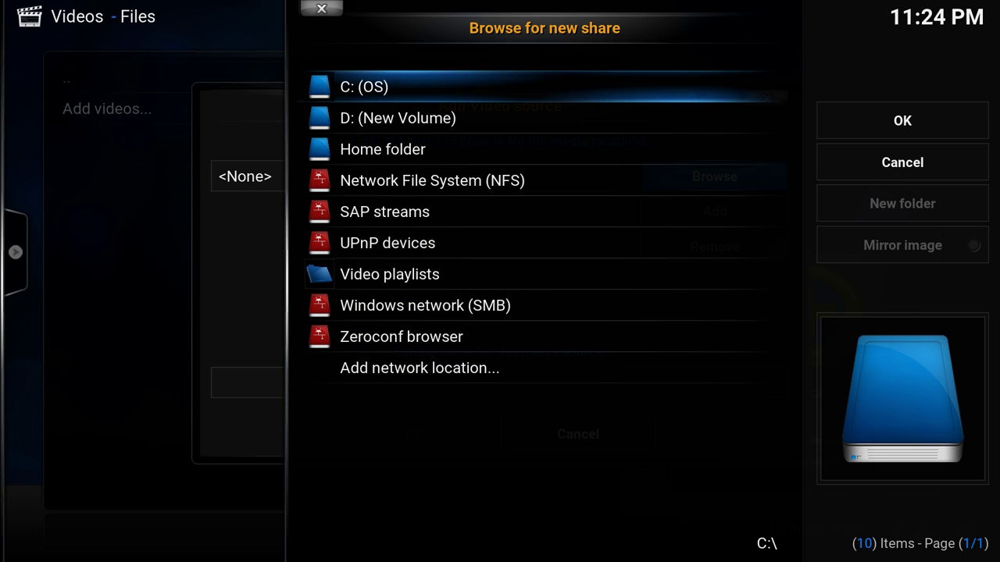
key("Down")
key("Down")
key("Down")
key("Down")
key("Down")
key("Down")
key("Down")
key("Down")
key("Down")
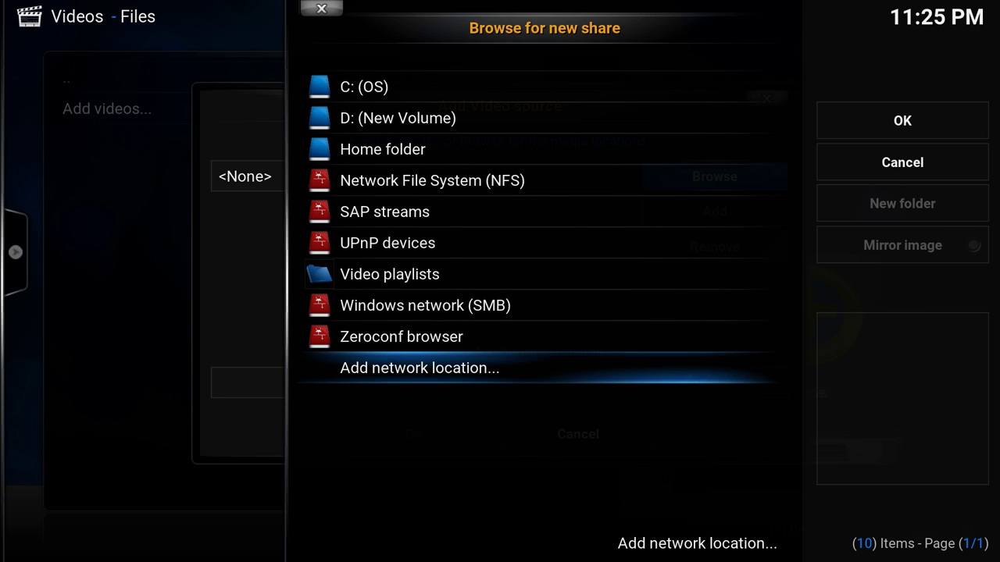
key("Return")
- Enter SKYNET-SERVER as the SMB server name
key("Down")
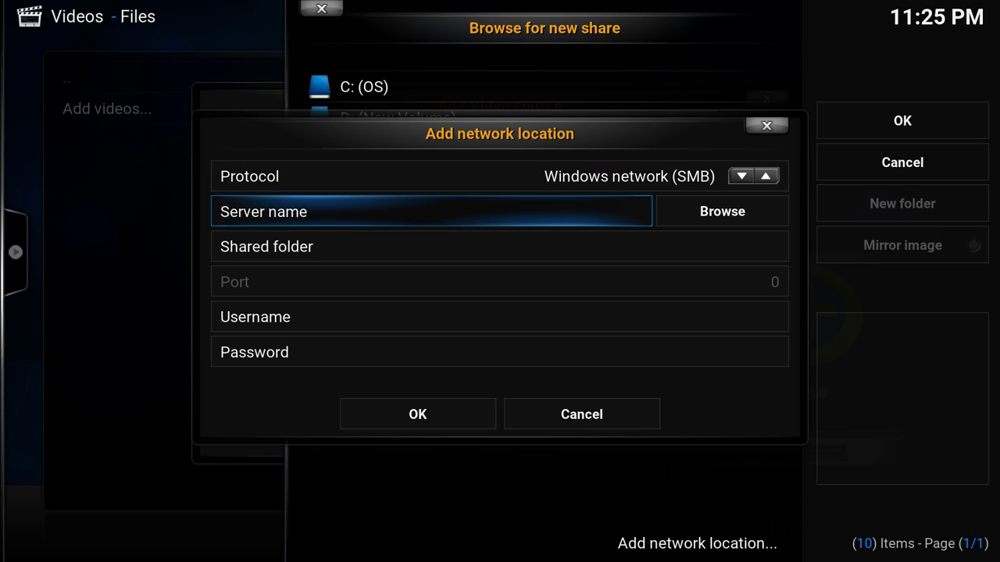
type("s")
key("BackSpace")
type("s")
key("BackSpace")
type("SKYNET-SER")
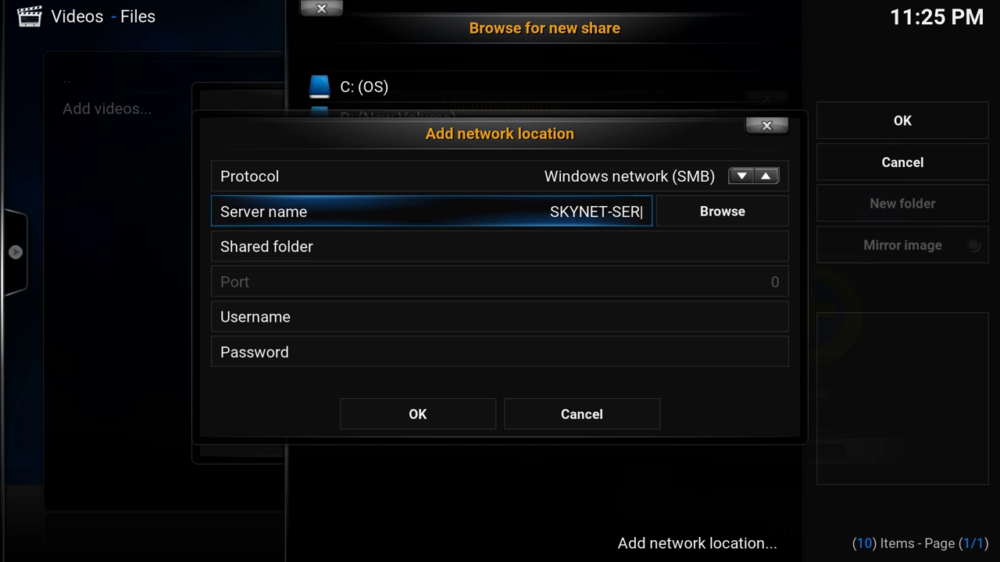
type("VER")
- Fill in the server's username and password and confirm the network location
key("Down")
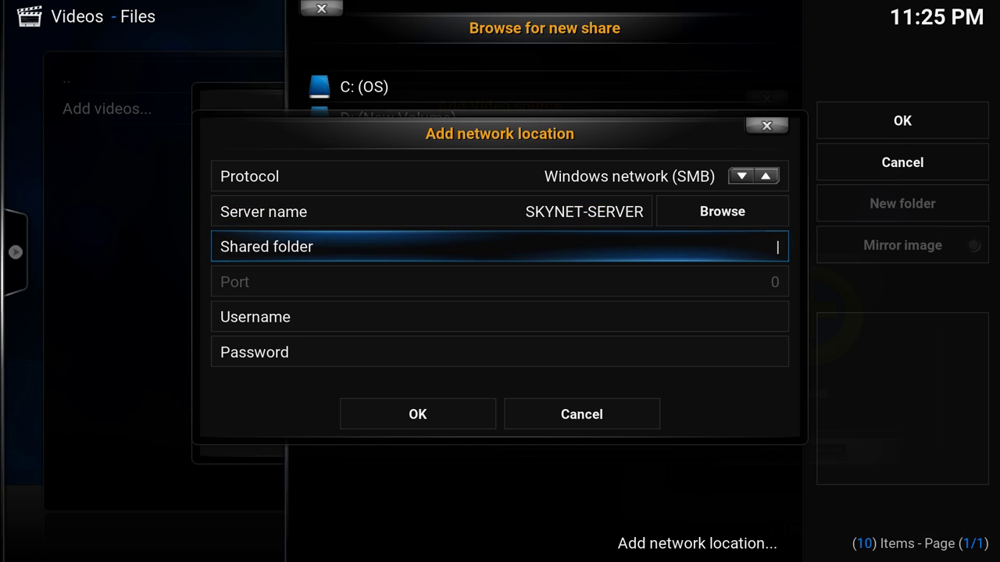
key("Down")
key("Down")
key("Up")
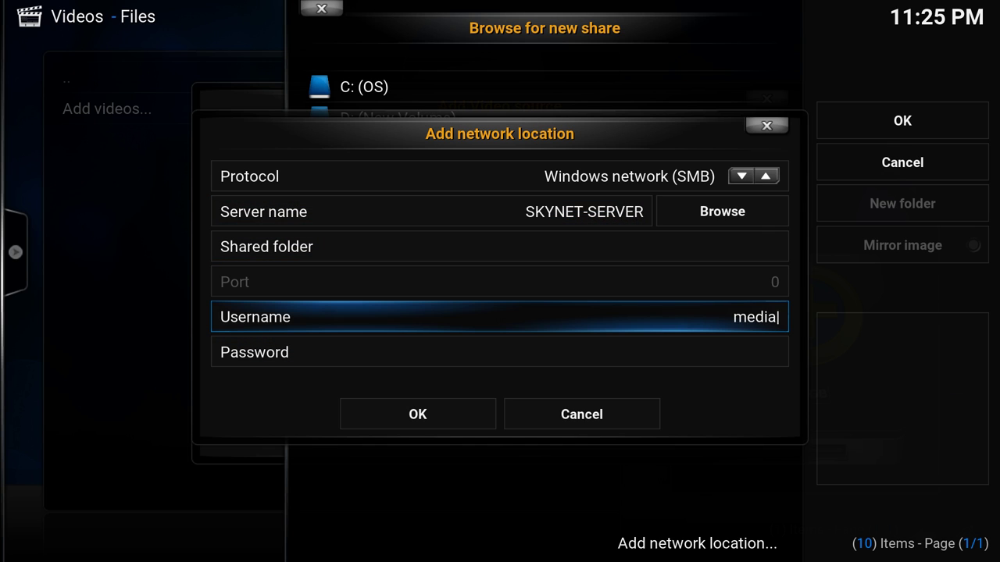
key("Down")
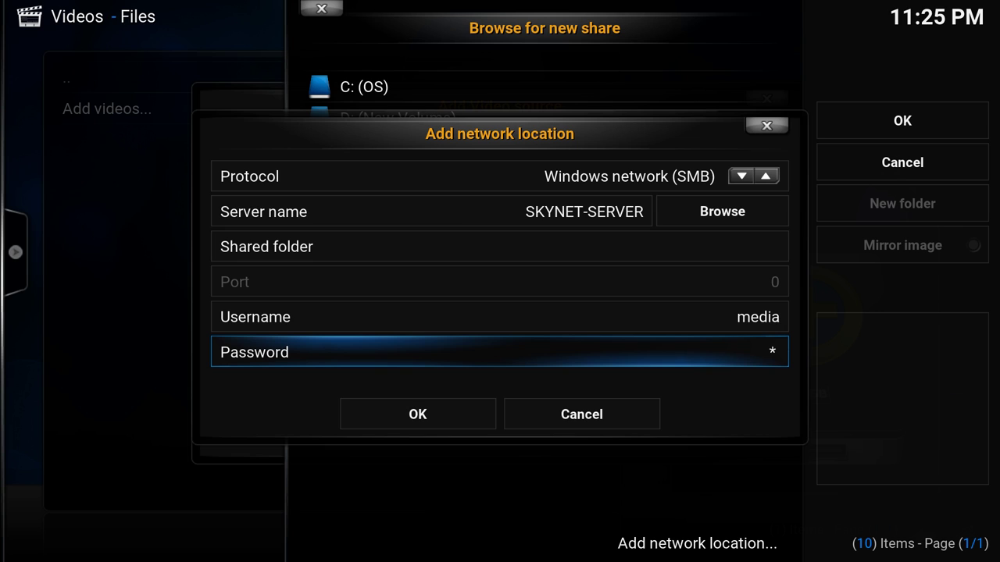
key("Down")
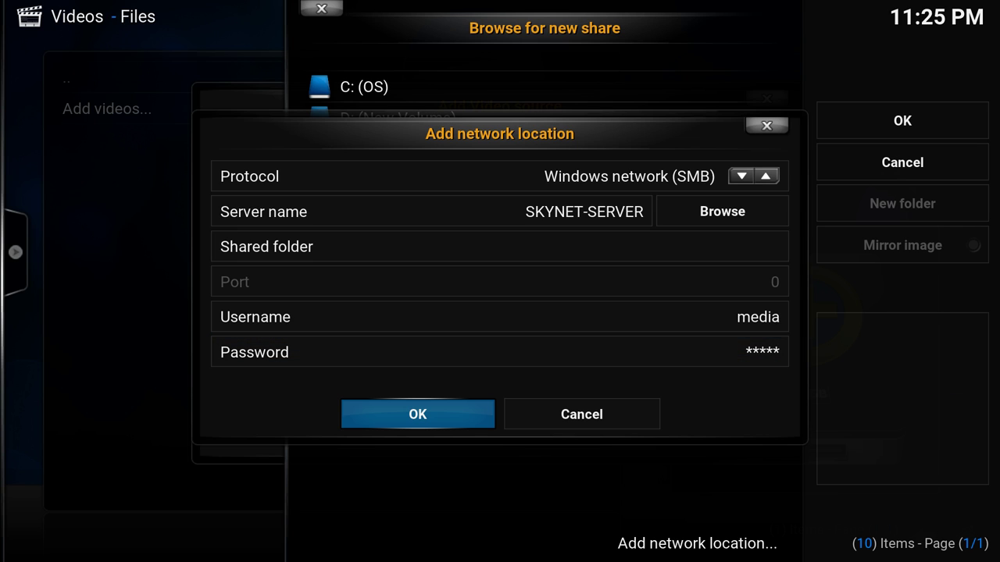
key("Return")
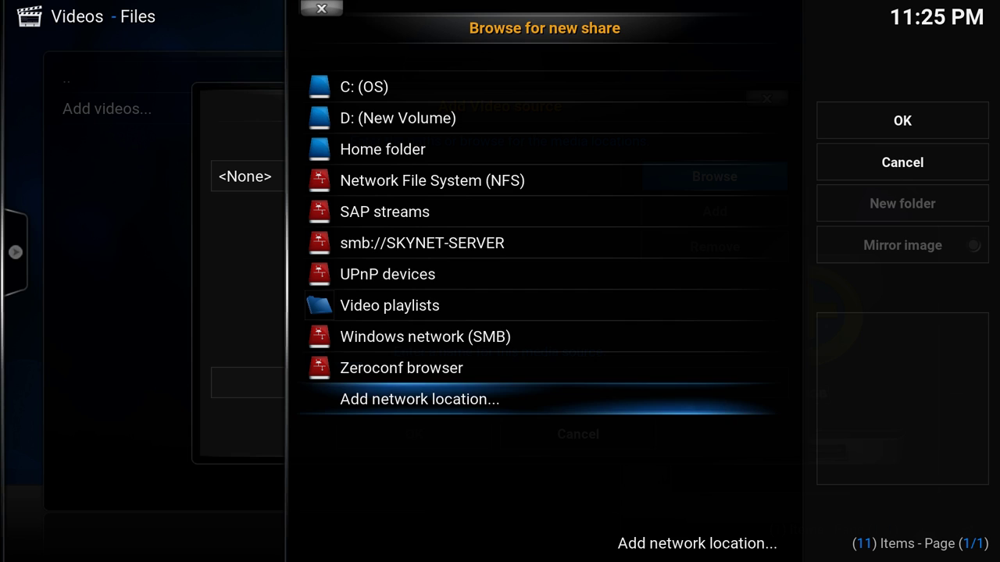
- Browse smb://SKYNET-SERVER into Multimedia and open the Animation folder
key("Up")
key("Up")
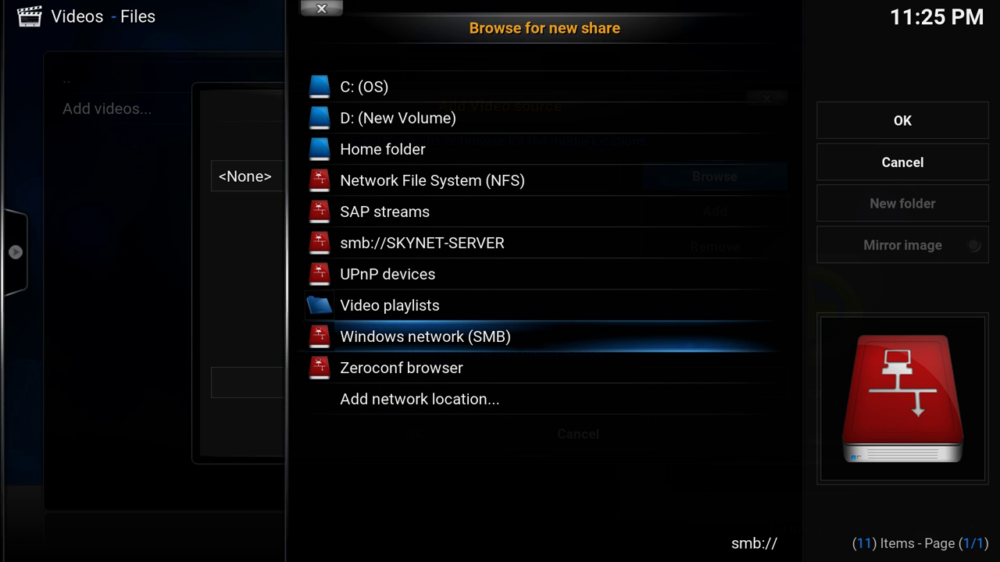
key("Up")
key("Up")
key("Up")
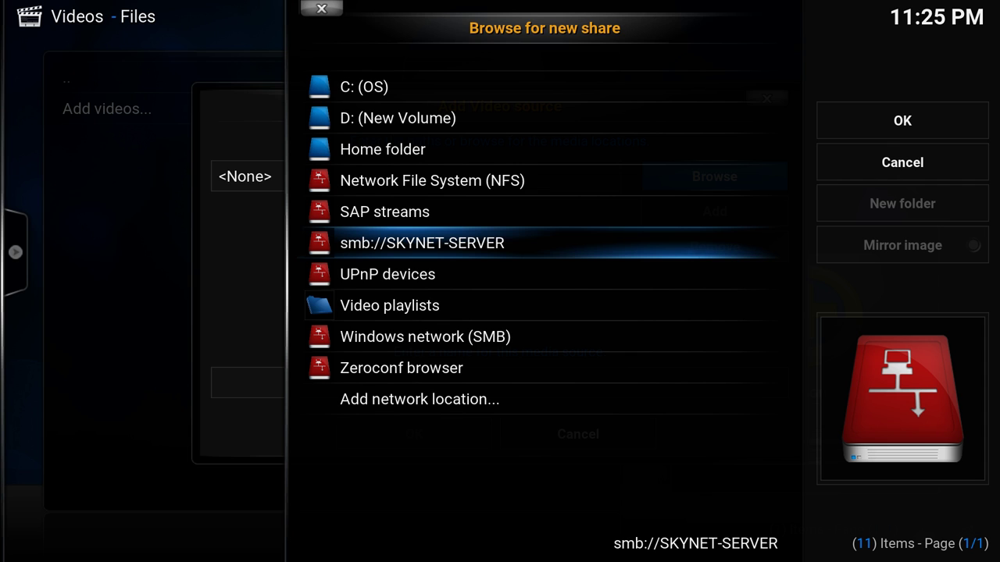
key("Return")
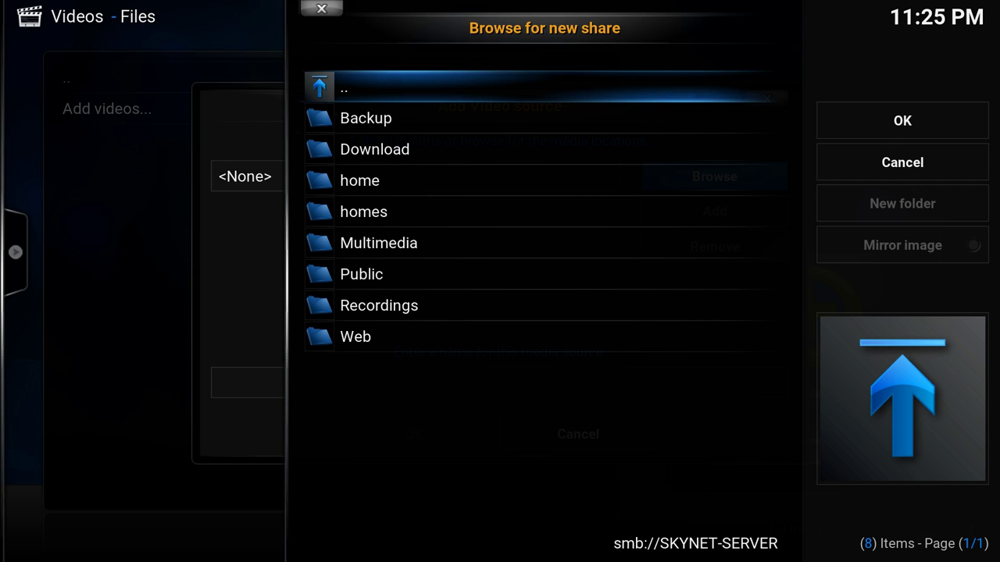
key("Down")
key("Down")
key("Down")
key("Down")
key("Down")
key("Return")
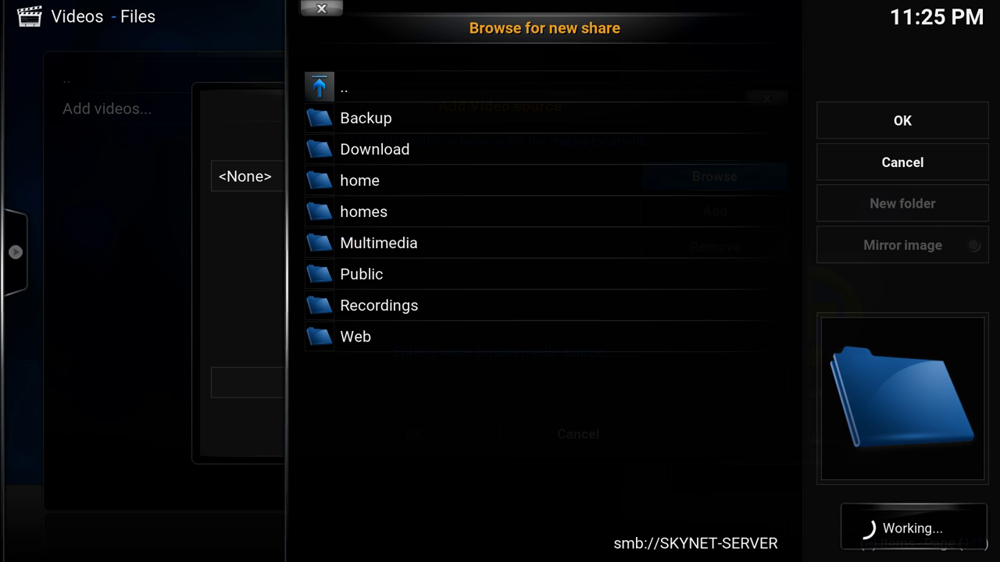
key("Down")
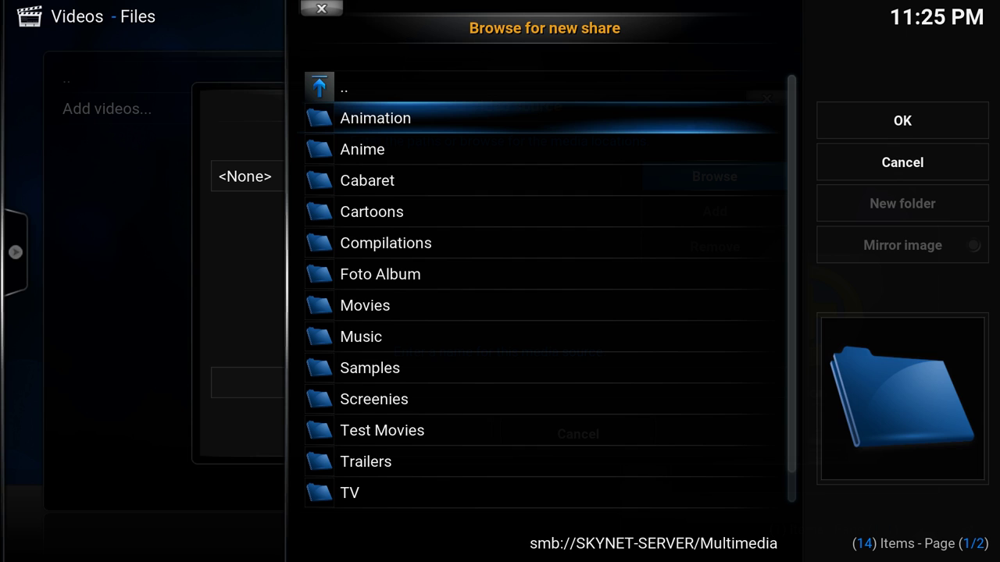
key("Up")
key("Down")
key("Down")
key("Down")
key("Down")
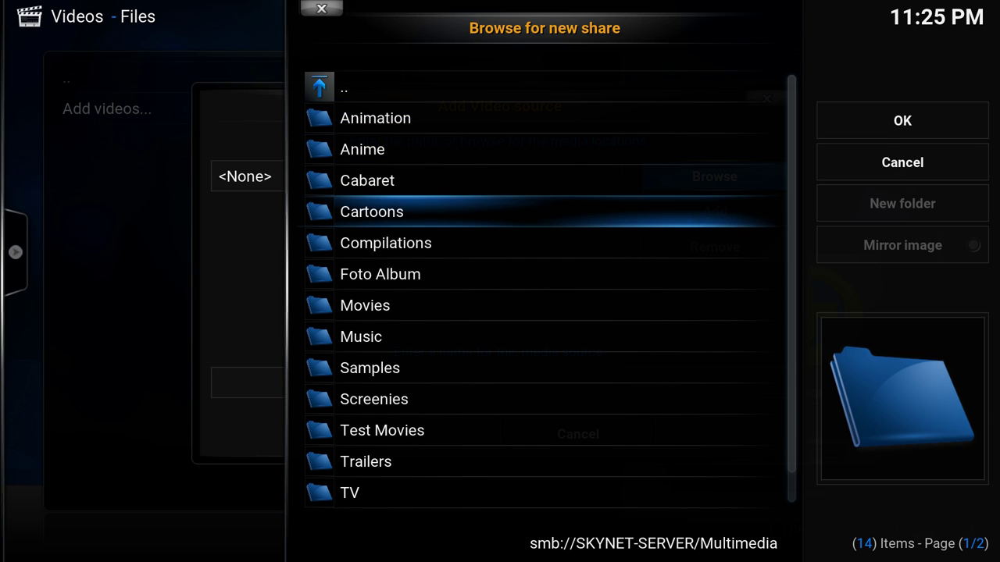
key("Down")
key("Down")
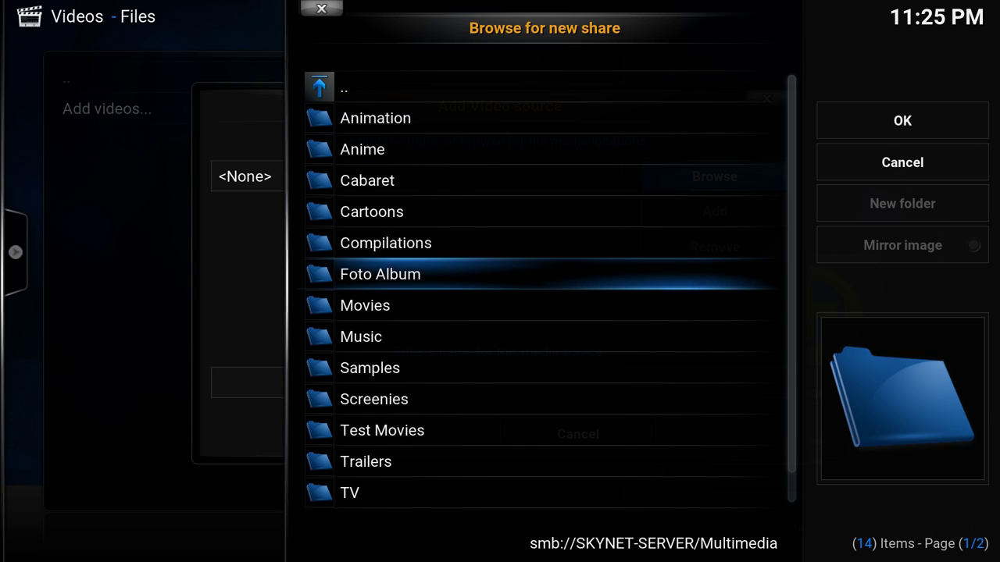
key("Down")
key("Down")
key("Up")
key("Up")
key("Up")
key("Up")
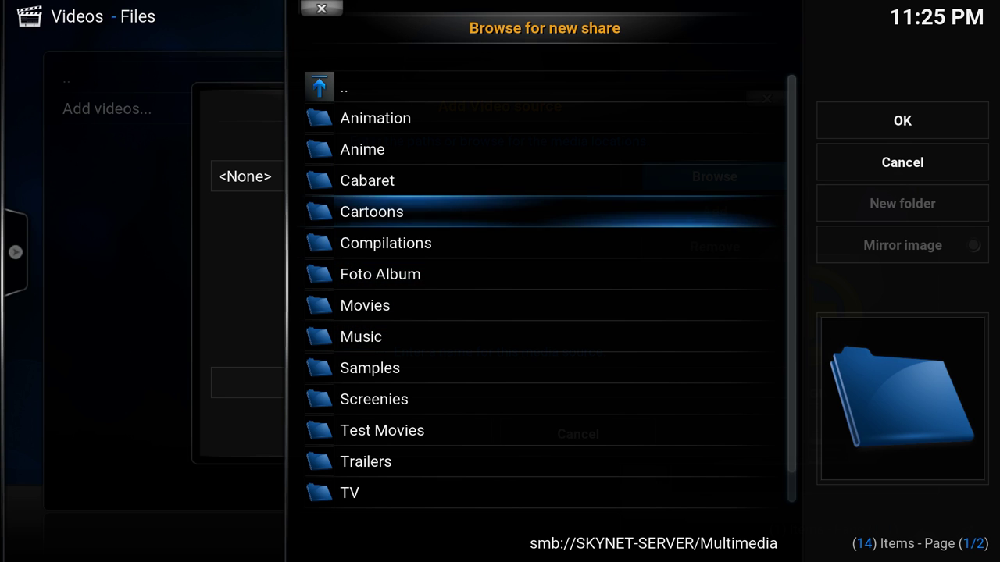
key("Up")
key("Up")
key("Up")
key("Return")
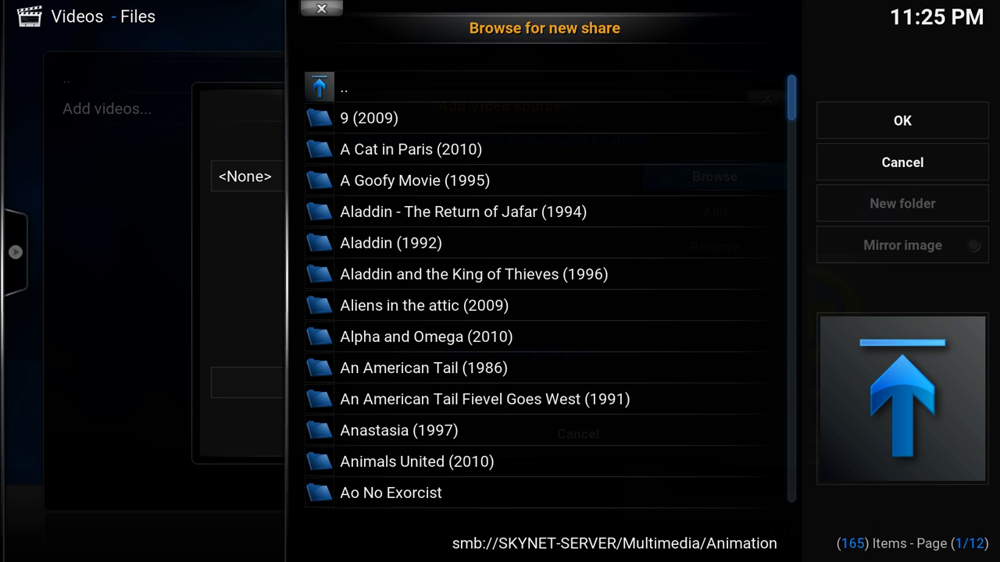
- Accept Animation as the source path, remove an extra empty path, and confirm the name Animation
key("Right")
key("Return")
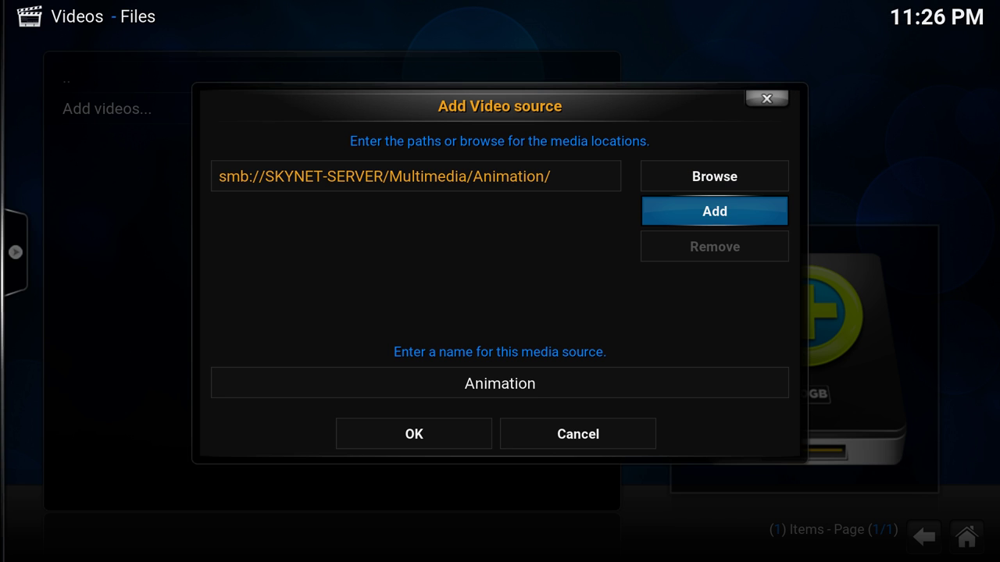
key("Down")
key("Up")
key("Right")
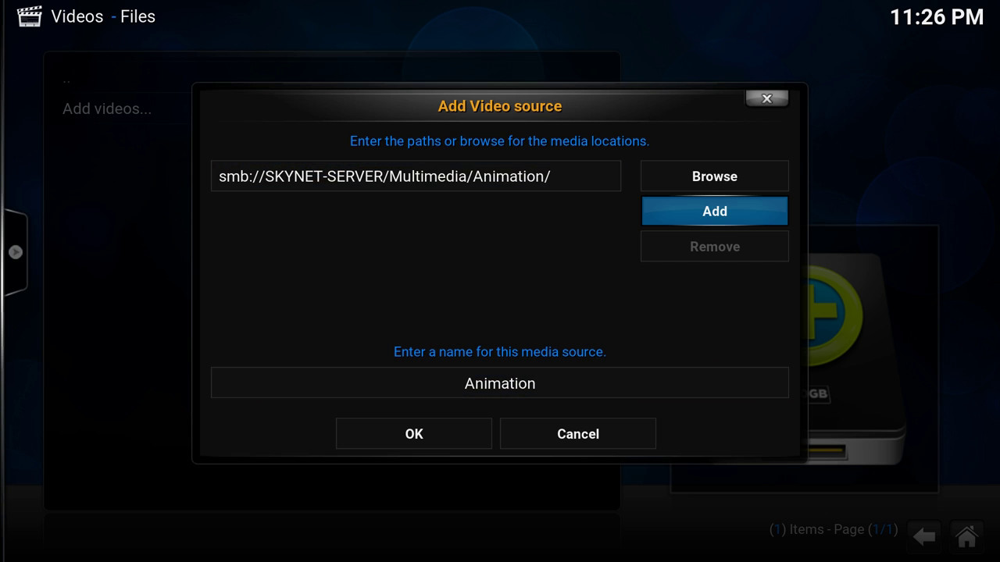
key("Return")
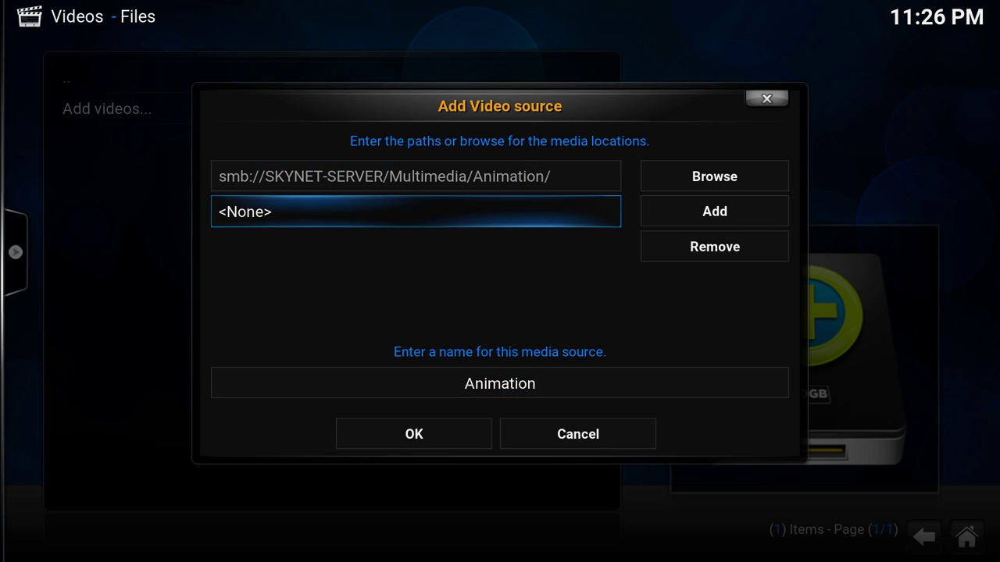
key("Right")
key("Down")
key("Return")
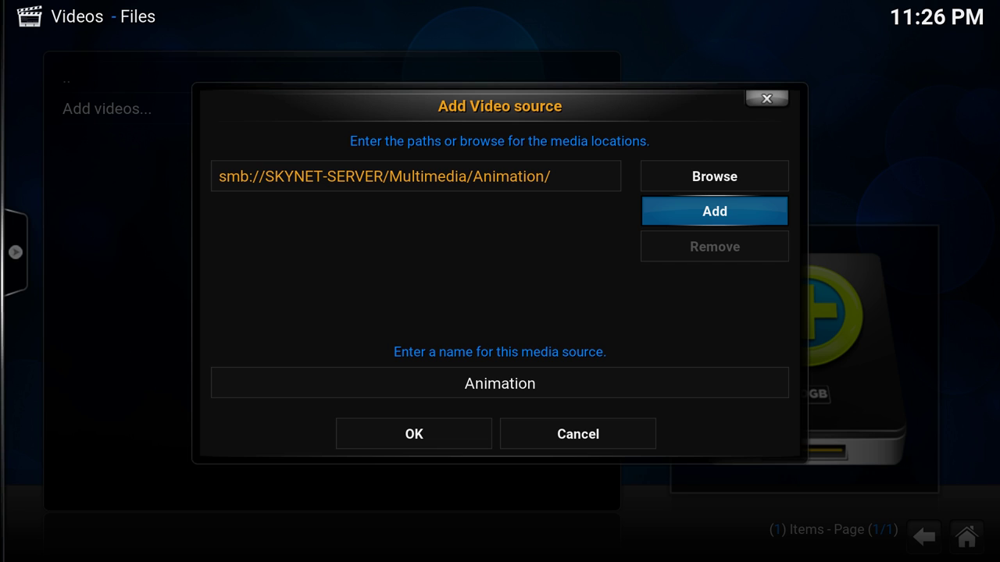
key("Left")
key("Down")
key("Up")
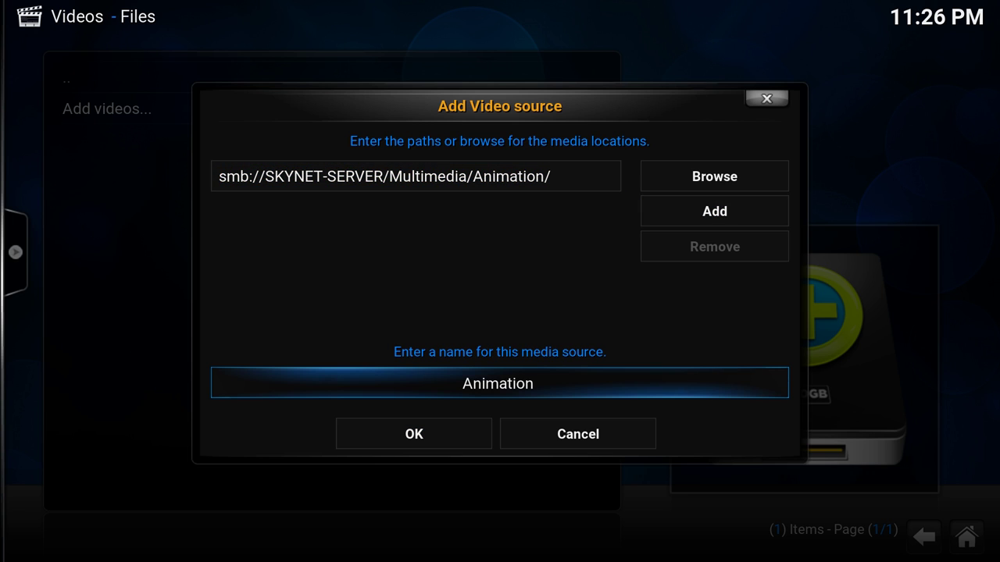
- Set Animation's content type to Movies with The Movie Database, enabling separate title-matching folders
key("Down")
key("Return")
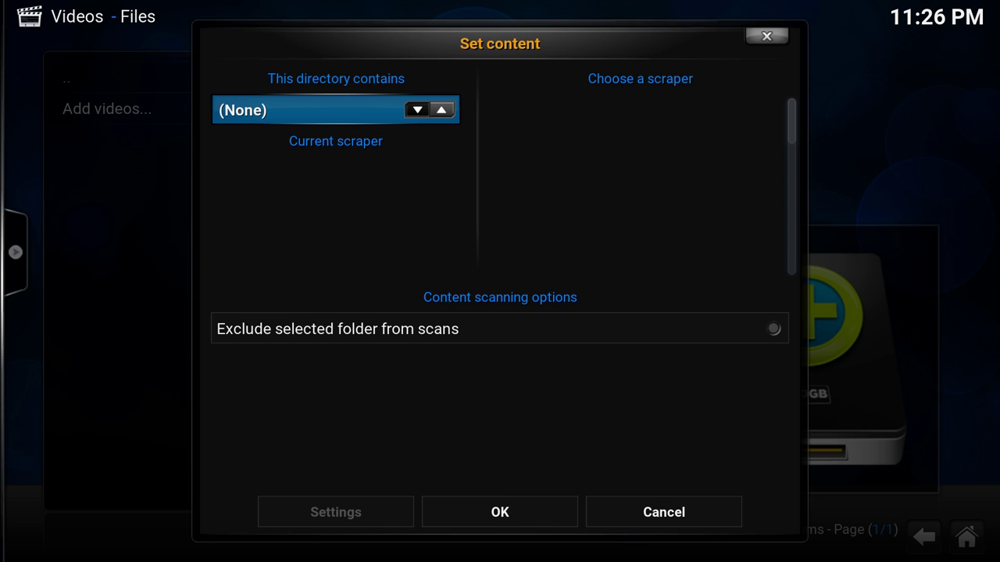
key("Left")
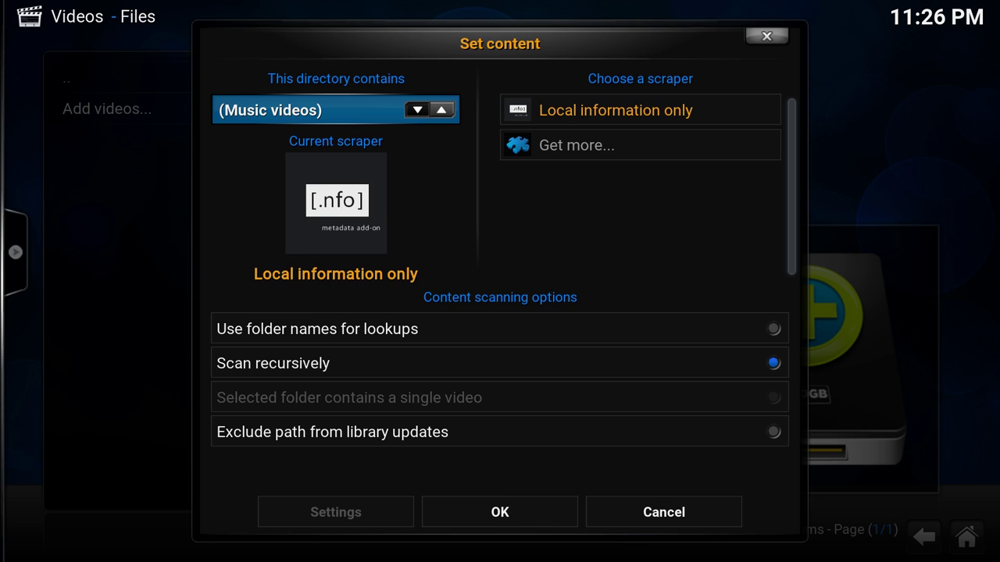
key("Left")
key("Left")
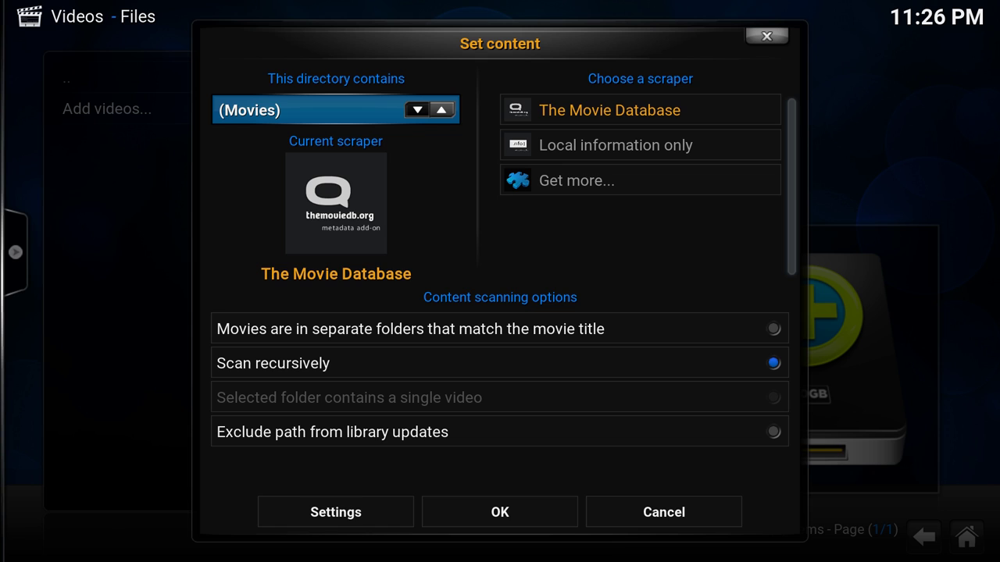
key("Down")
key("Down")
key("Up")
key("Return")
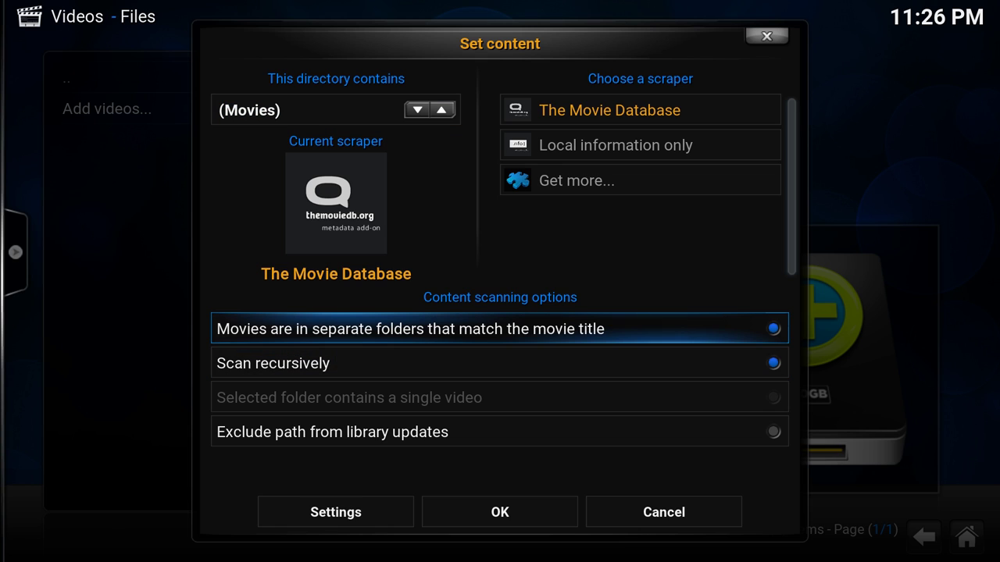
key("Down")
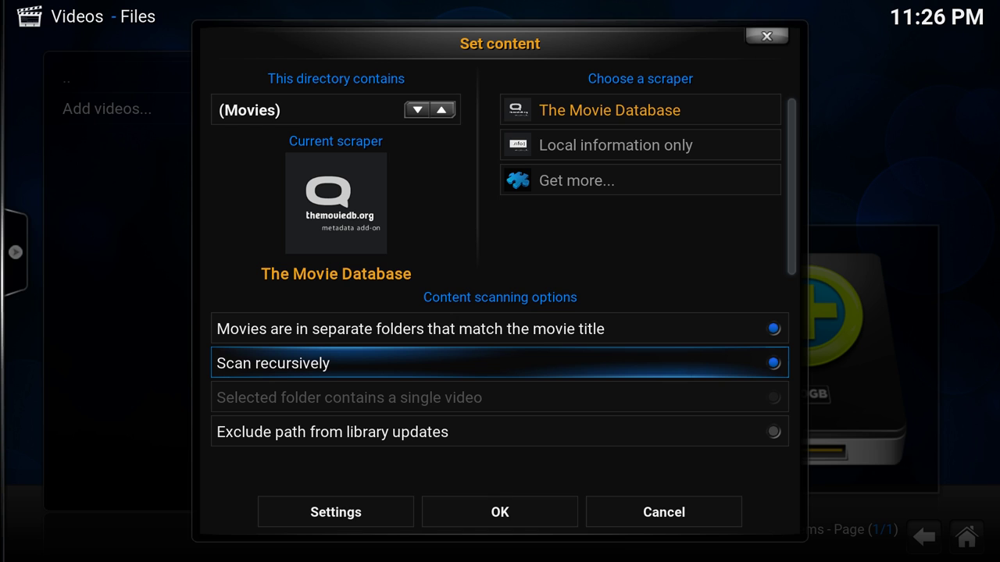
key("Down")
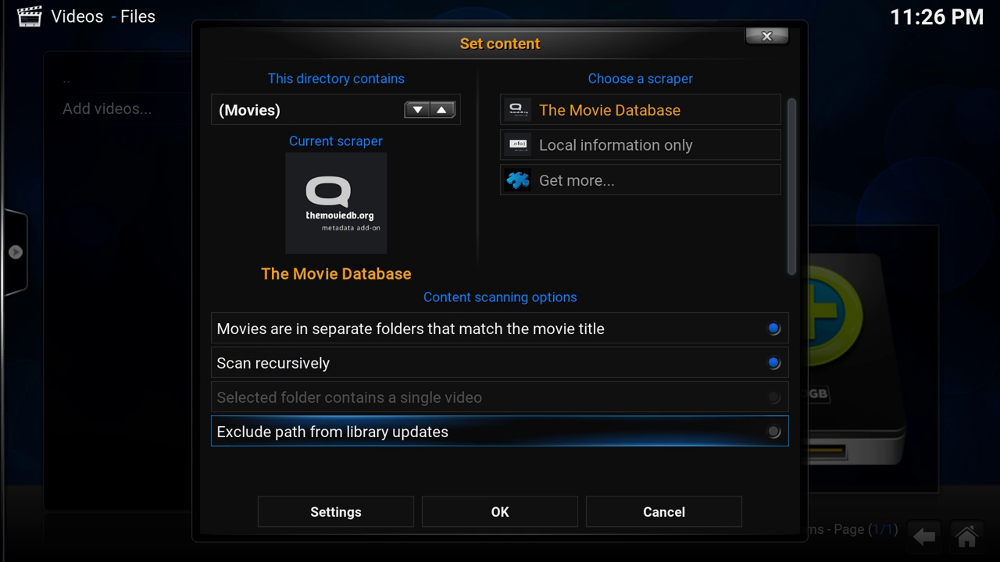
key("Down")
- Review The Movie Database scraper's Preferred Language list, keeping it at en
key("Left")
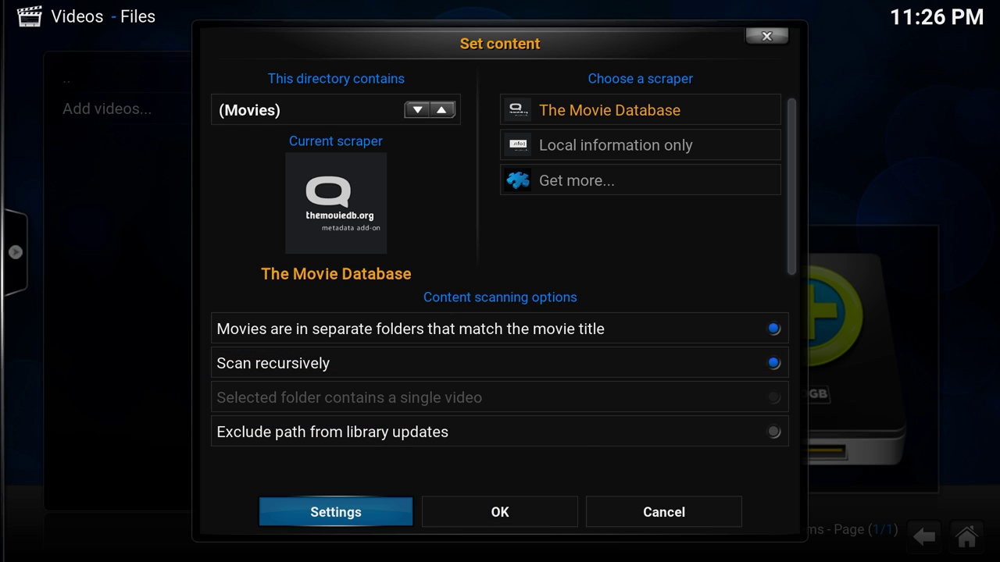
key("Return")
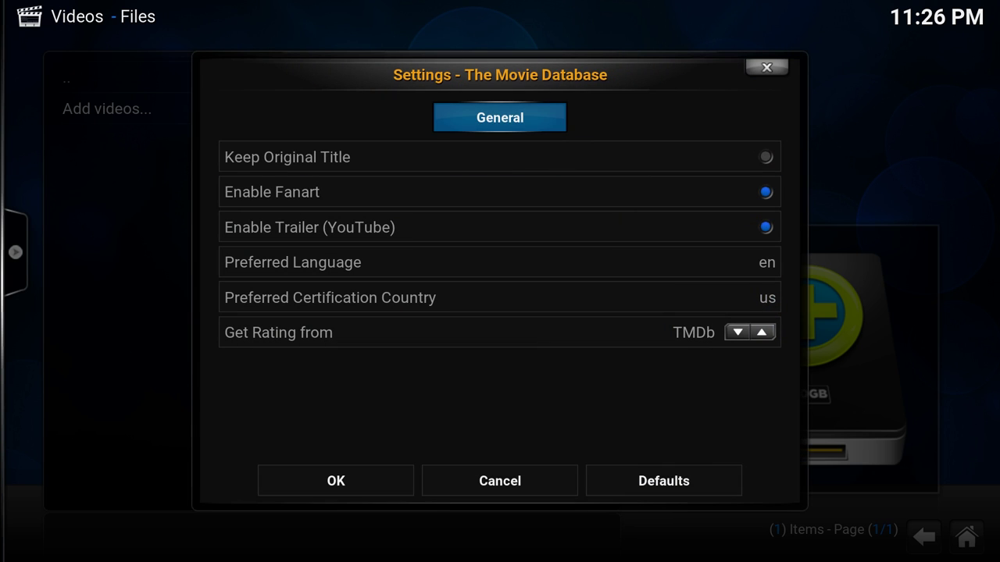
key("Down")
key("Down")
key("Down")
key("Down")
key("Down")
key("Up")
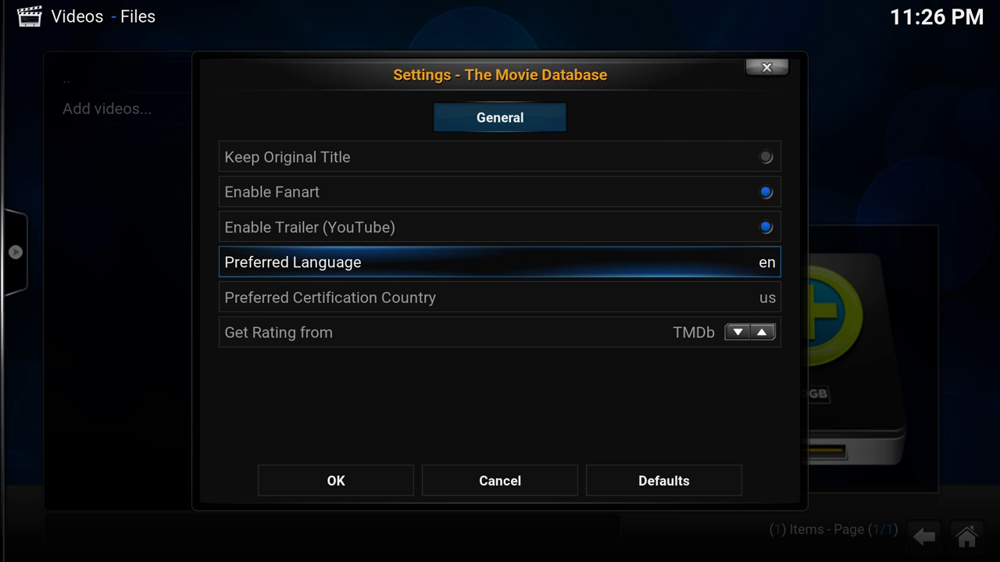
key("Return")
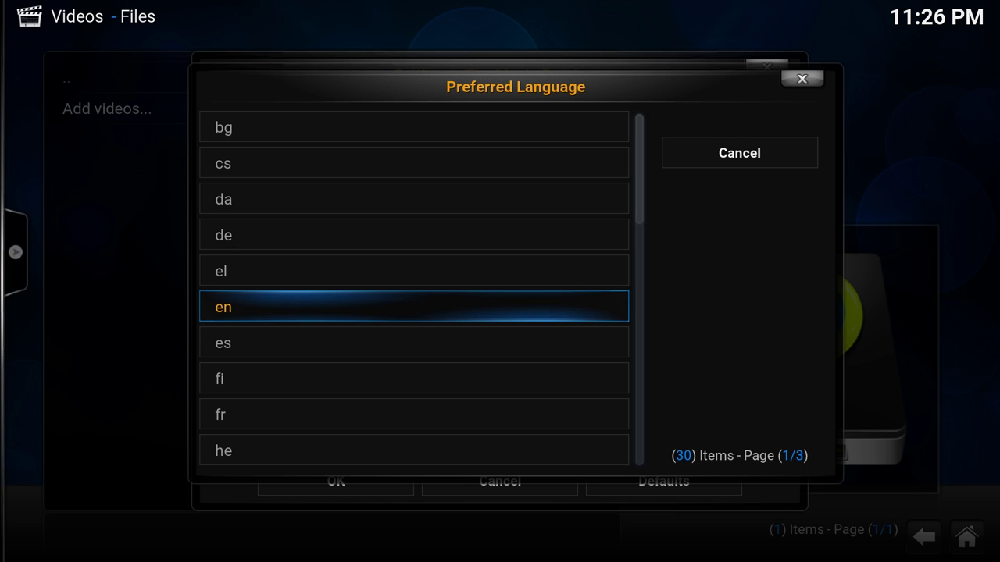
key("Up")
key("Up")
key("Down")
key("Down")
key("Down")
key("Down")
key("Down")
key("Down")
key("Down")
key("Down")
key("Down")
key("Down")
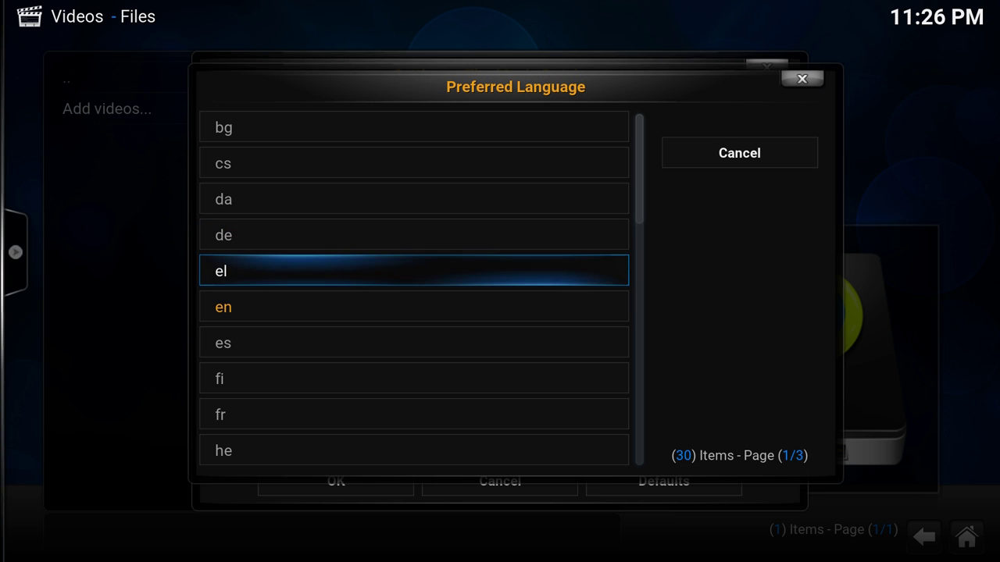
key("Down")
key("Down")
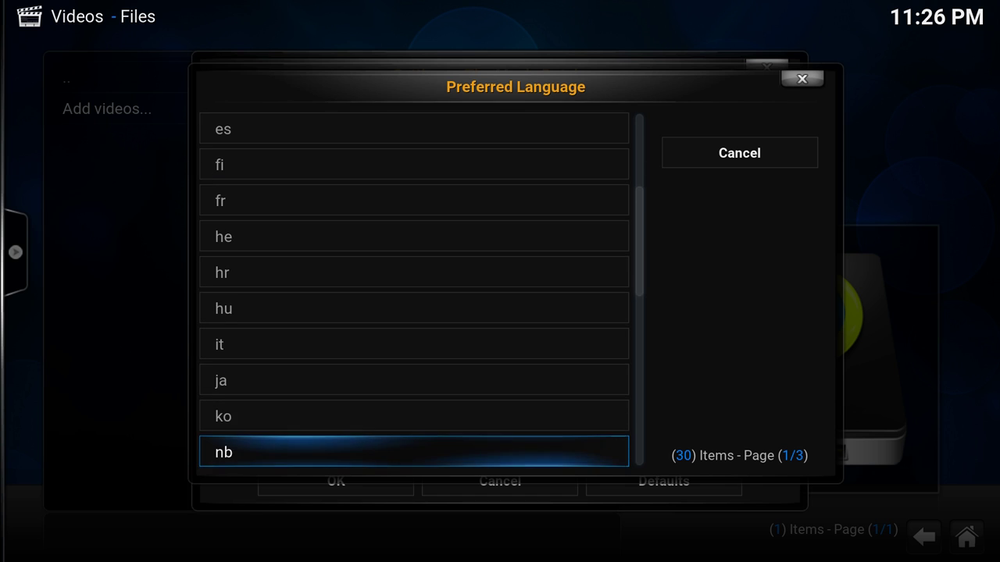
key("Up")
key("Down")
key("Down")
key("Down")
key("Up")
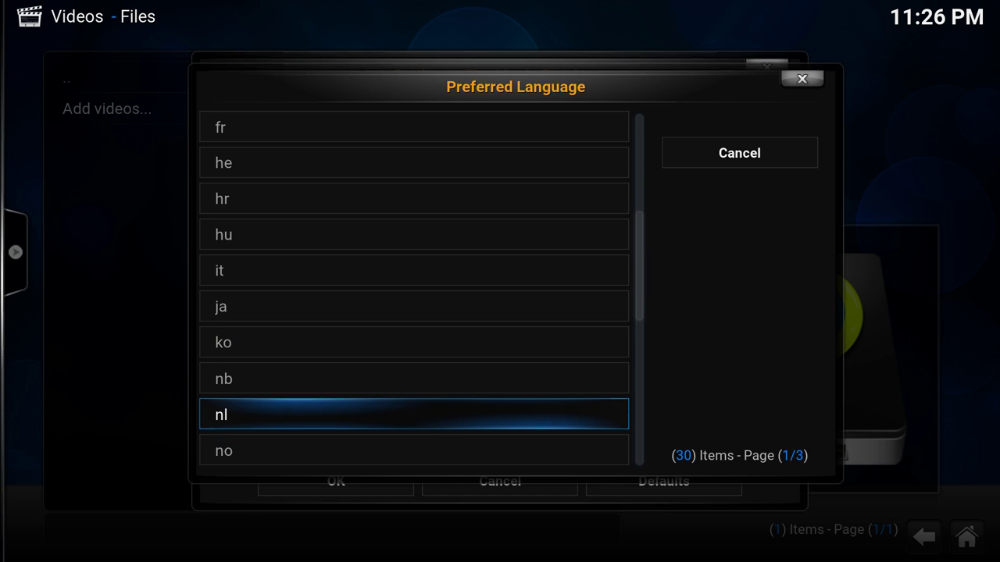
key("Right")
key("Right")
key("Return")
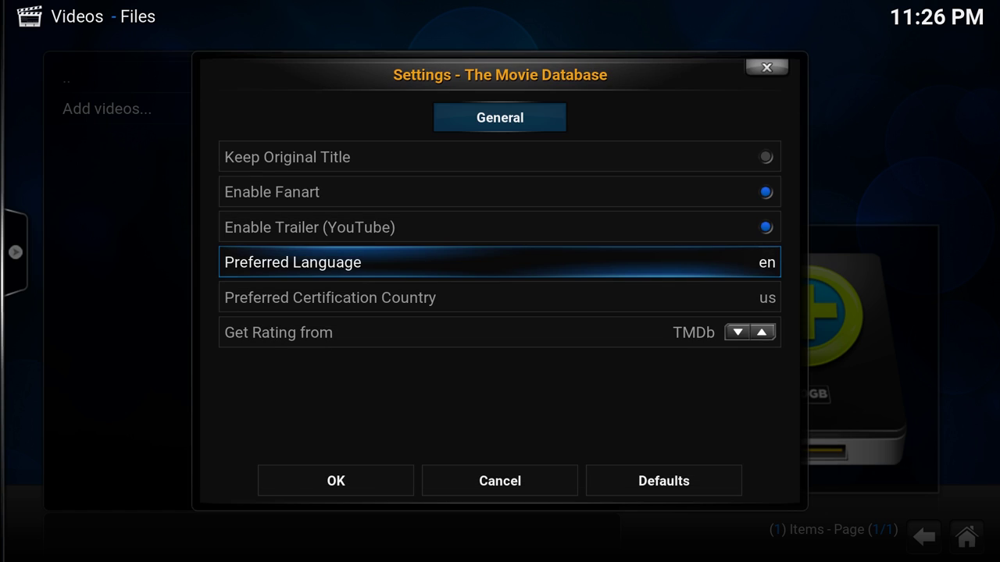
- Confirm the unchanged scraper settings and the Movies content settings
key("Down")
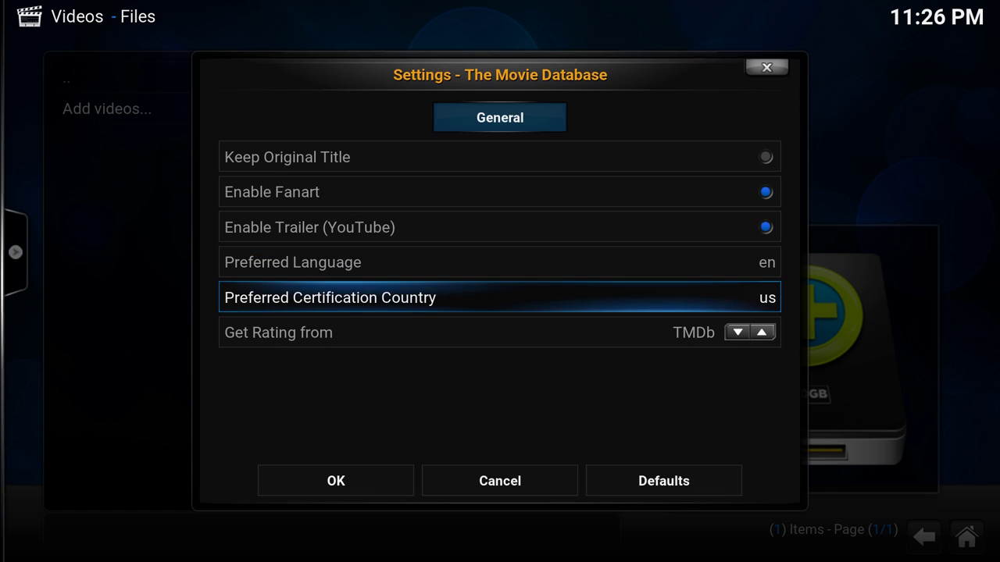
key("Down")
key("Down")
key("Return")
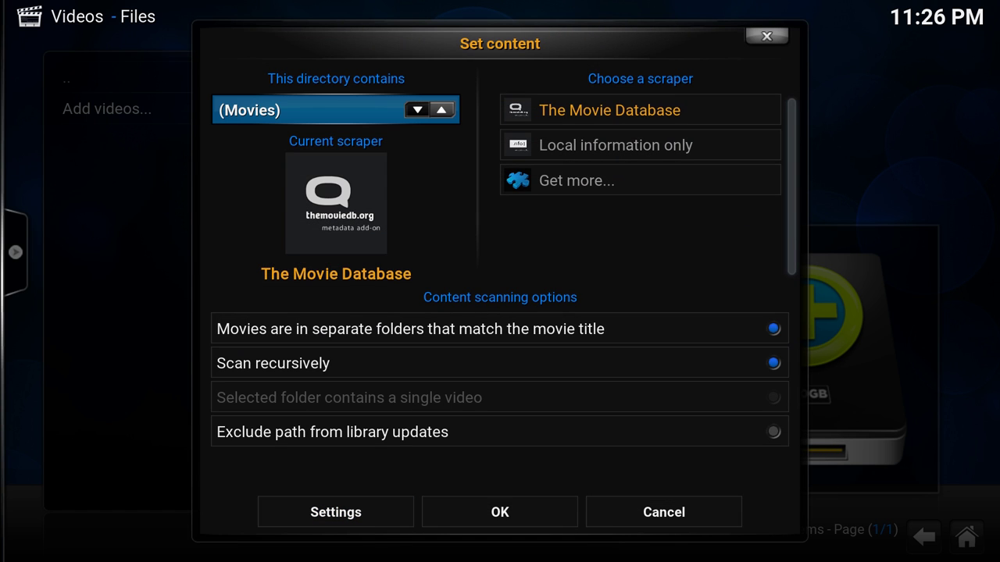
key("Up")
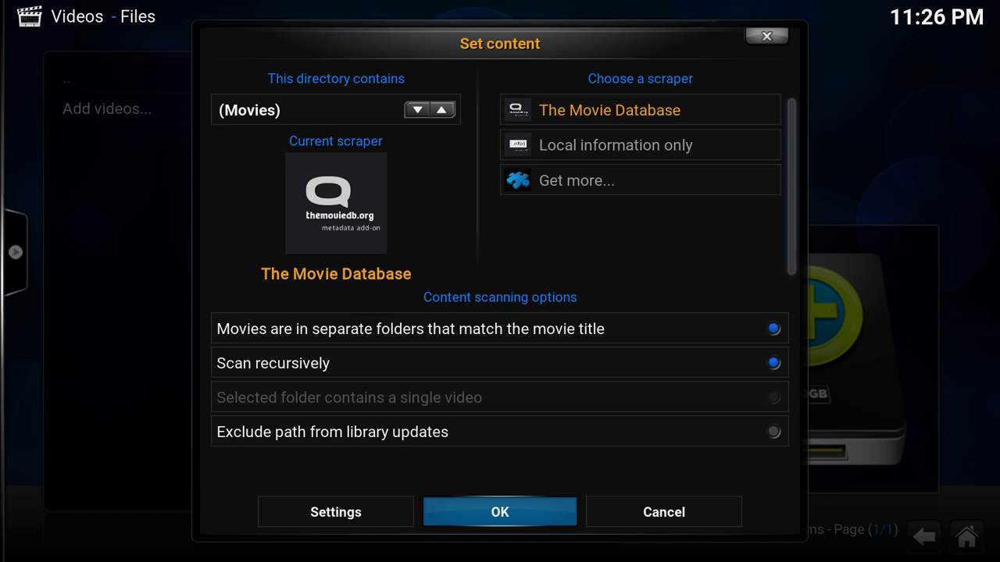
key("Return")
- Agree to refresh the Animation path, then browse a new source into SKYNET-SERVER's Multimedia folder
key("Left")
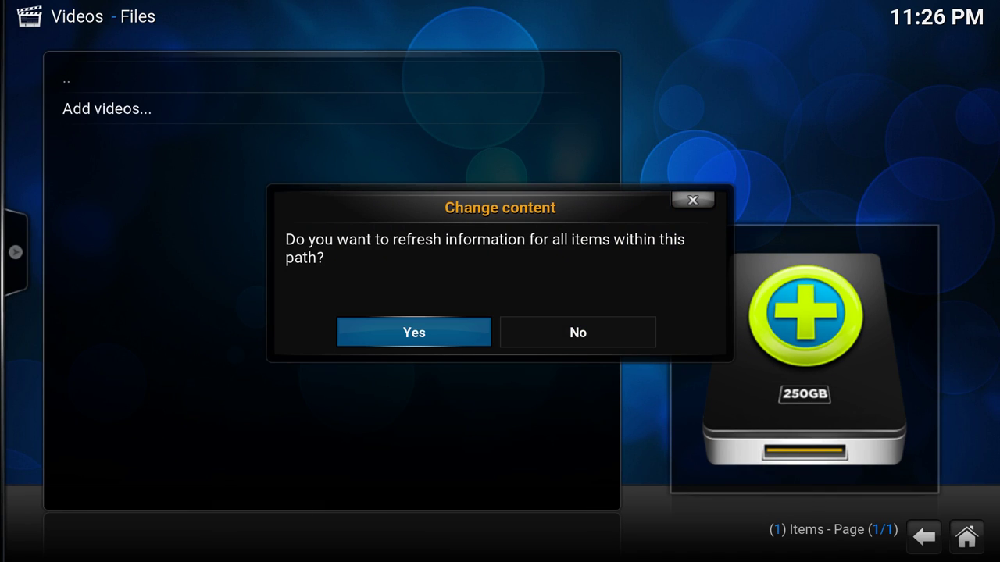
key("Return")
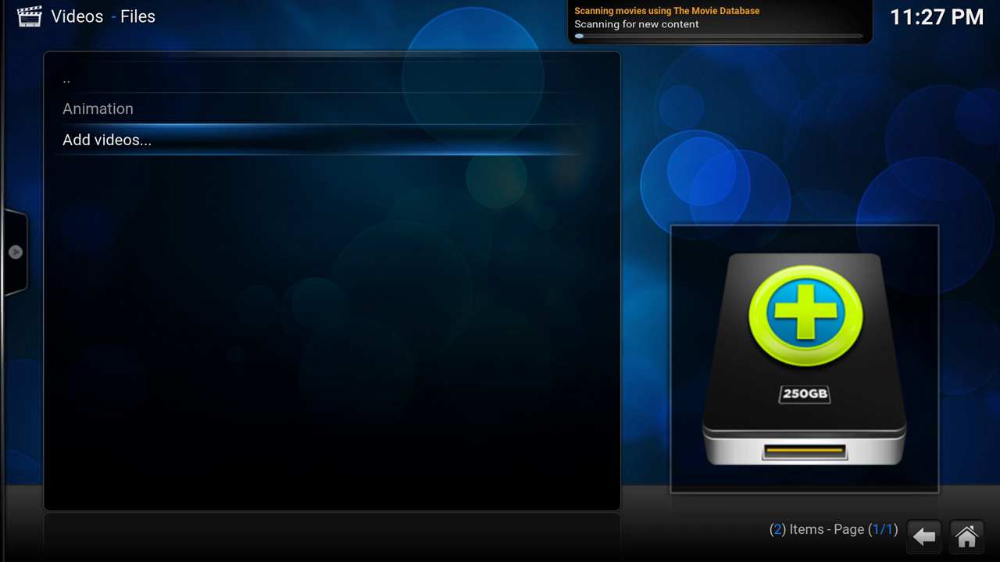
key("Return")
key("Return")
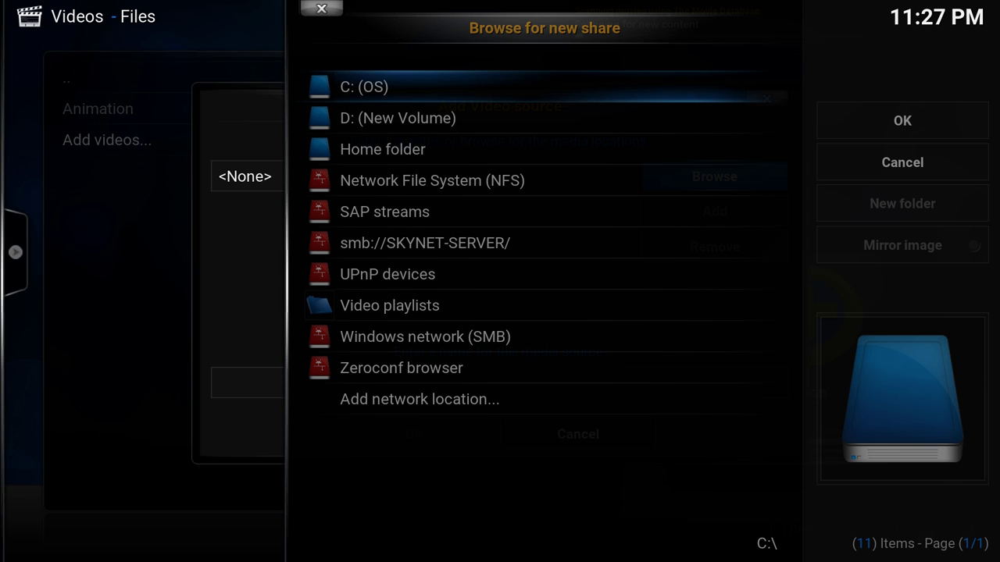
key("Down")
key("Down")
key("Down")
key("Down")
key("Down")
key("Return")
key("Down")
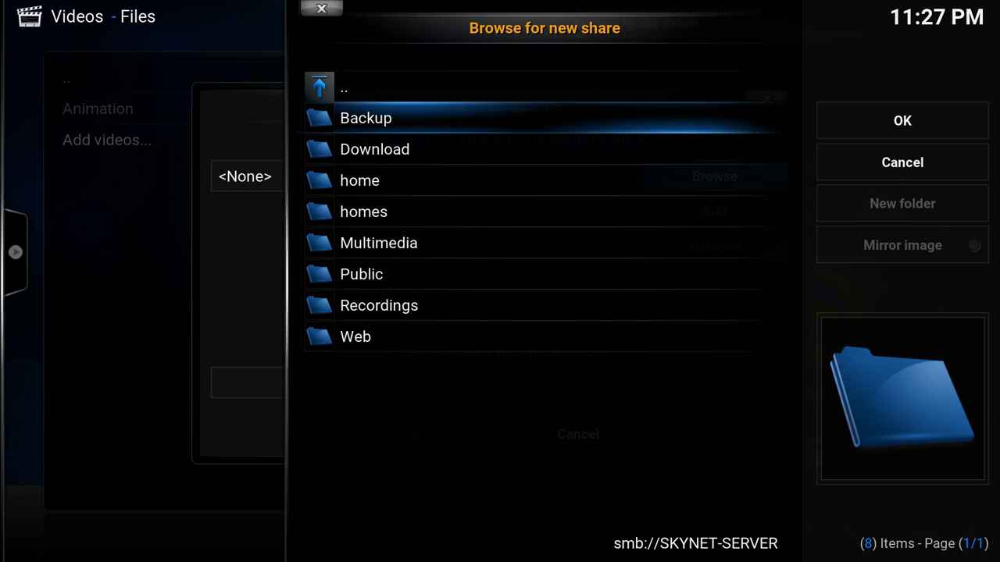
key("Down")
key("Down")
key("Down")
key("Down")
key("Return")
key("Down")
key("Down")
key("Down")
key("Down")
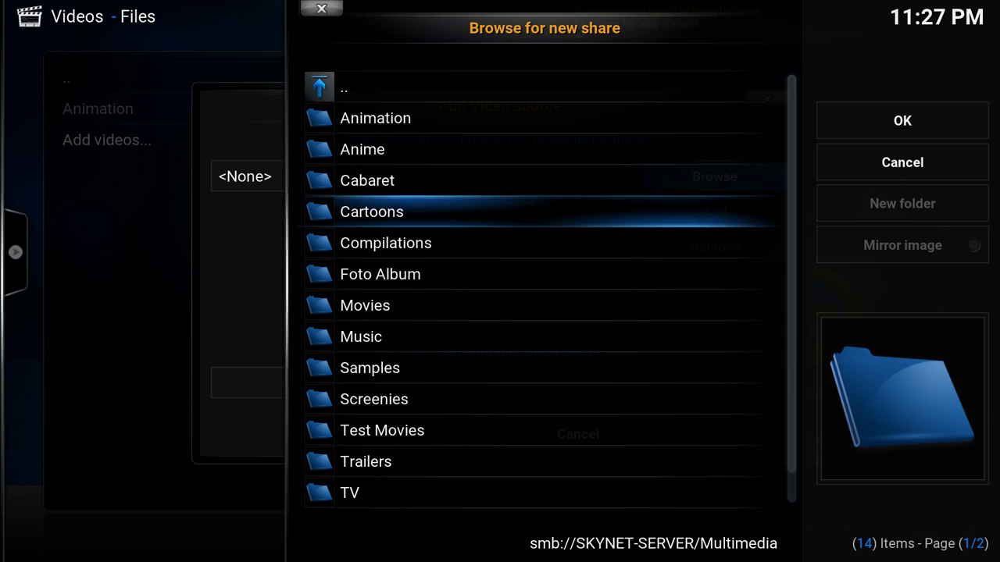
- Pick the Movies folder as the path and keep the source name Movies
key("Down")
key("Down")
key("Down")
key("Return")
key("Right")
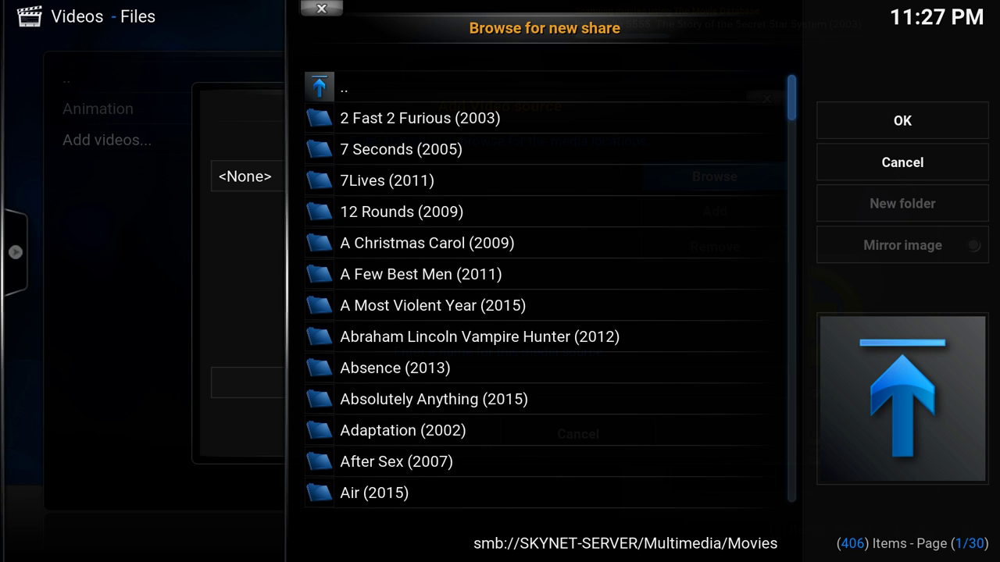
key("Return")
key("Down")
key("Down")
key("Down")
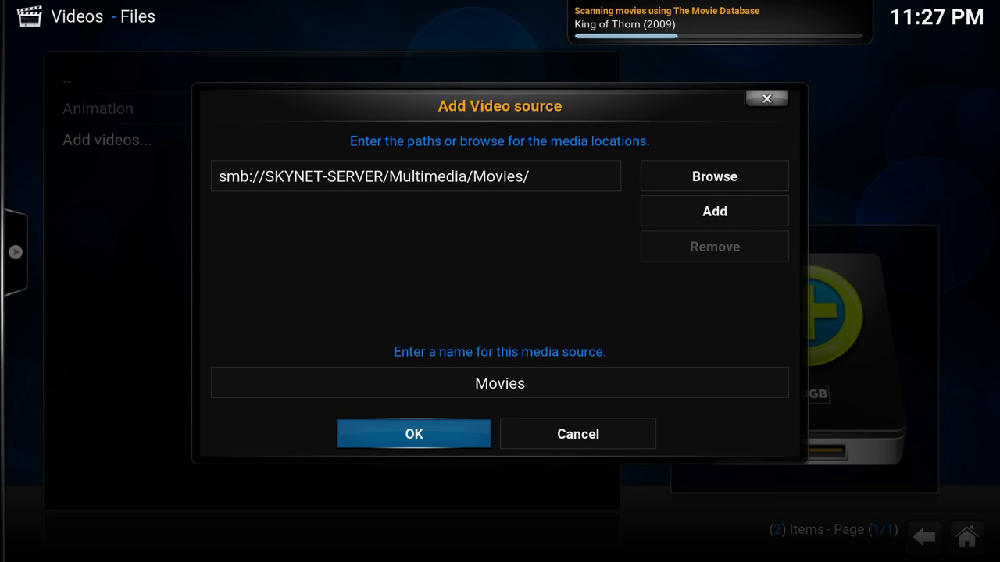
key("Up")
key("Down")
key("Return")
- Set Movies content with separate per-movie folders, confirm, and agree to refresh the path
key("Left")
key("Left")
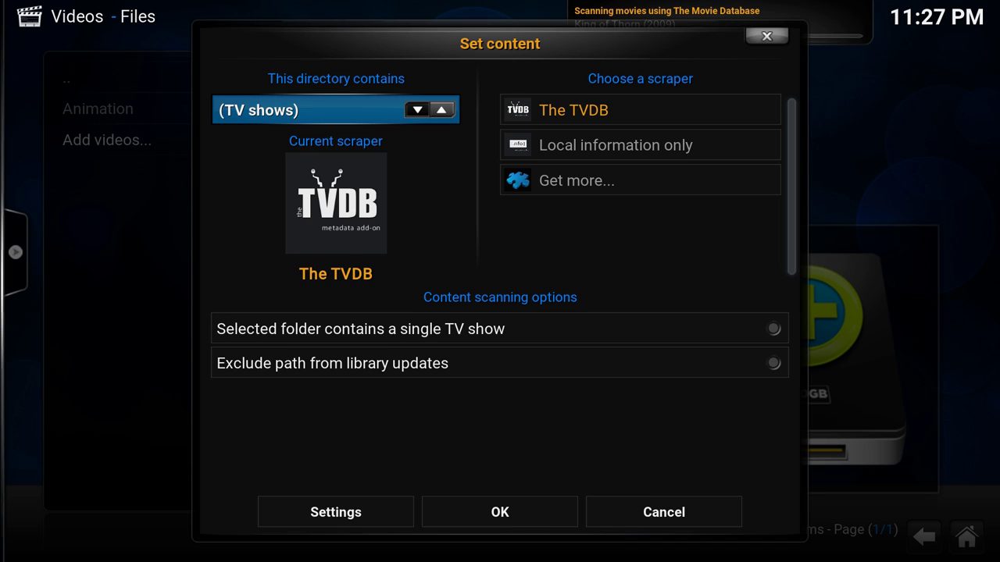
key("Left")
key("Down")
key("Down")
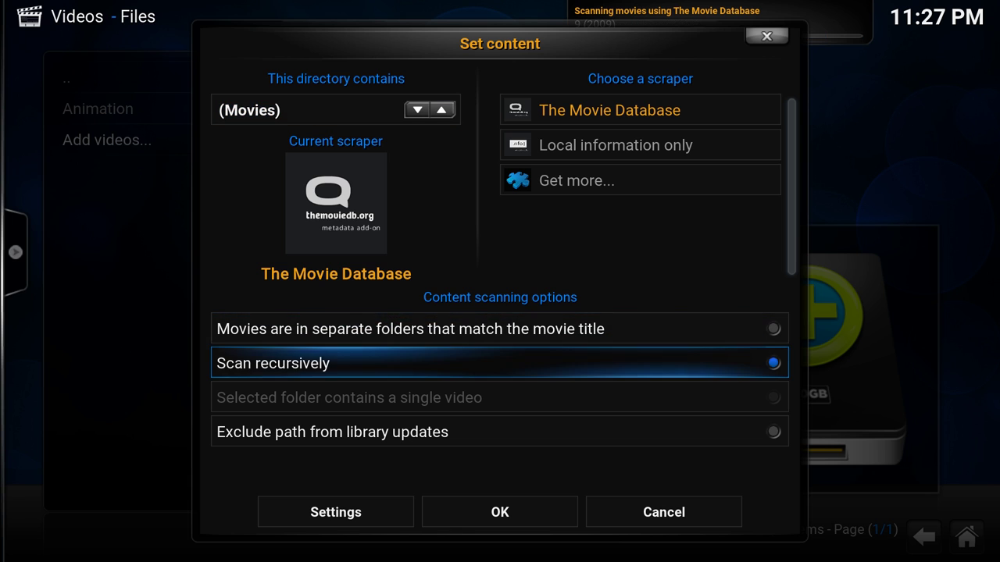
key("Up")
key("Return")
key("Down")
key("Down")
key("Up")
key("Down")
key("Down")
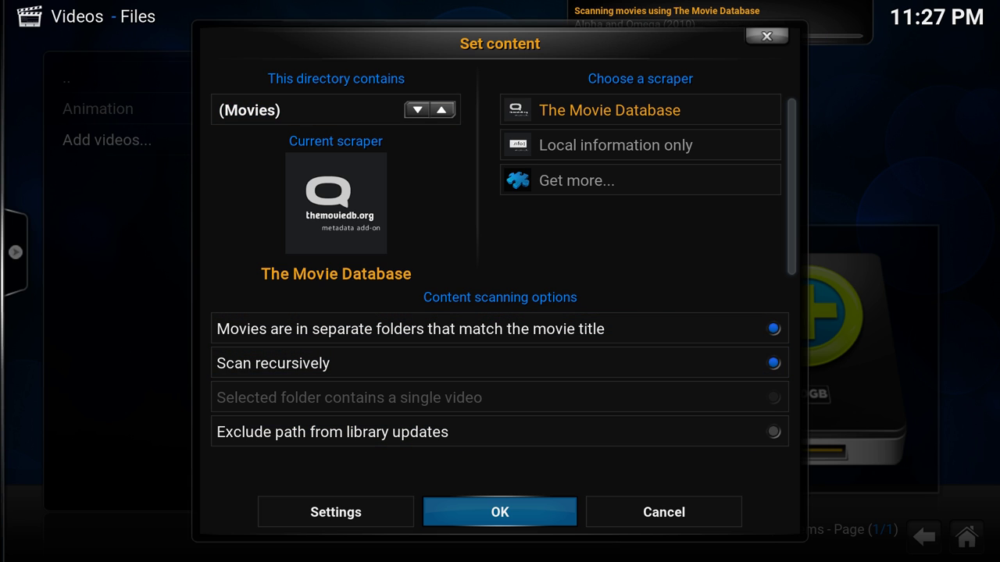
key("Return")
key("Left")
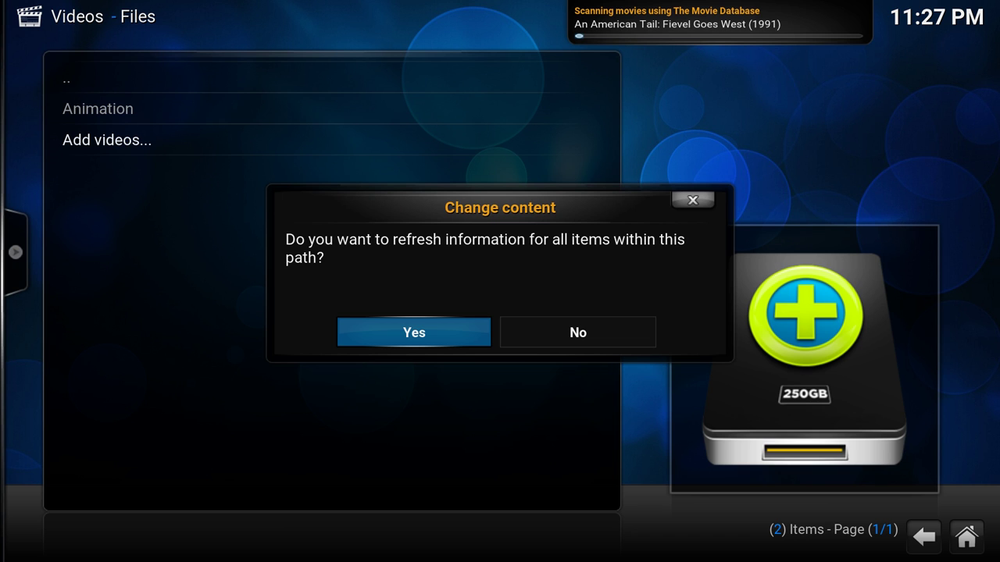
key("Return")
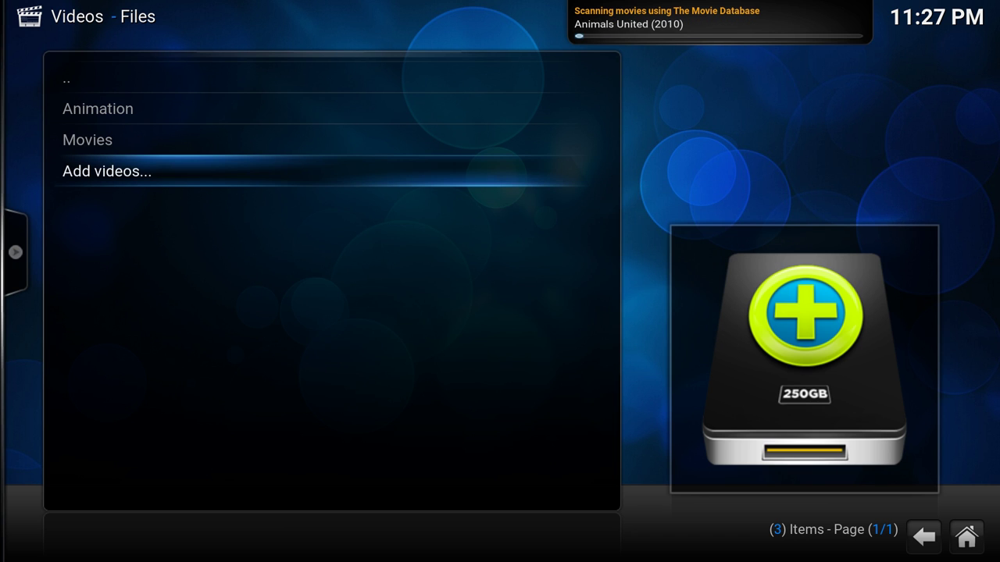
- Start a new video source and browse to smb://SKYNET-SERVER/Multimedia/TV as its path
key("Return")
key("Right")
key("Return")
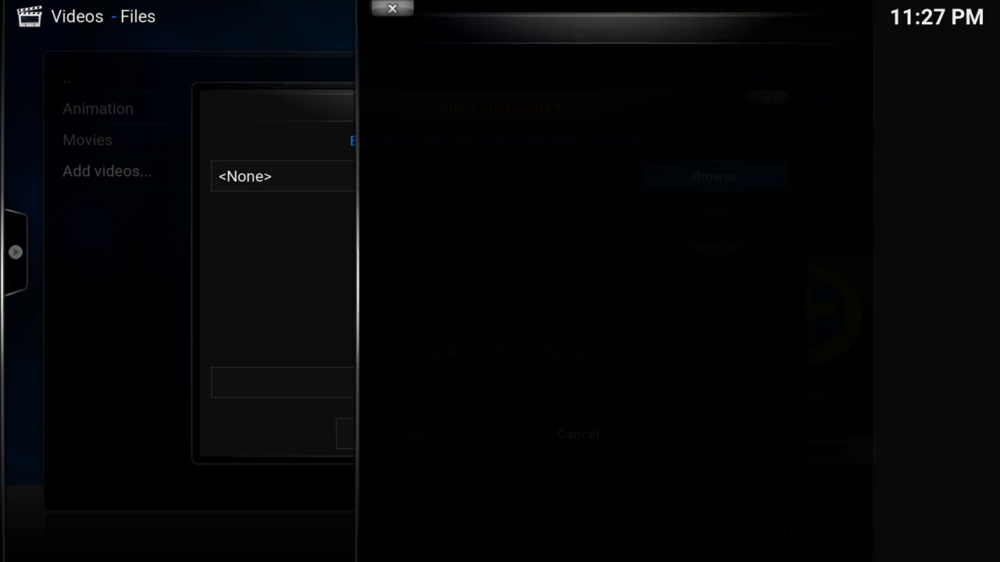
key("Down")
key("Down")
key("Down")
key("Down")
key("Down")
key("Return")
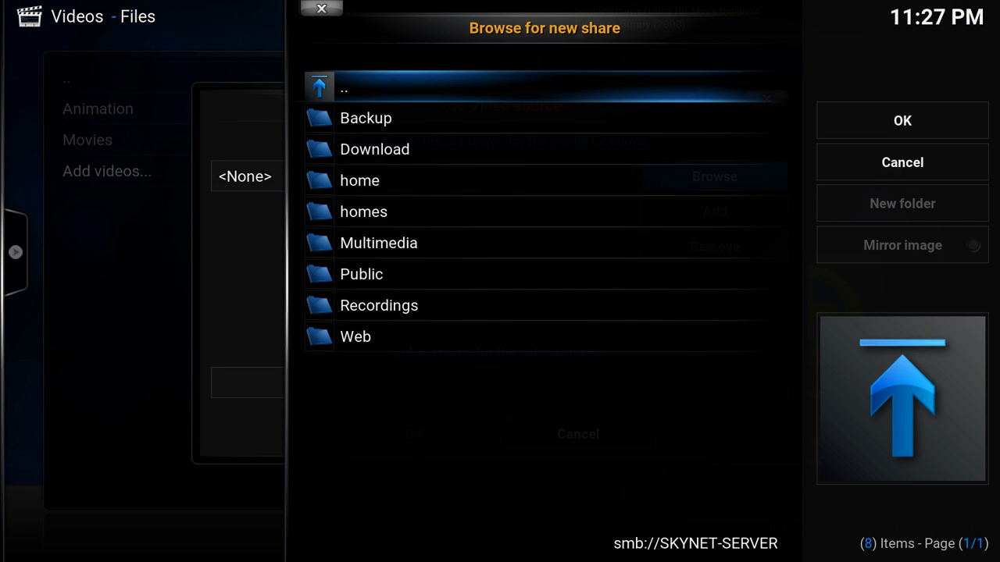
key("Up")
key("Up")
key("Up")
key("Up")
key("Return")
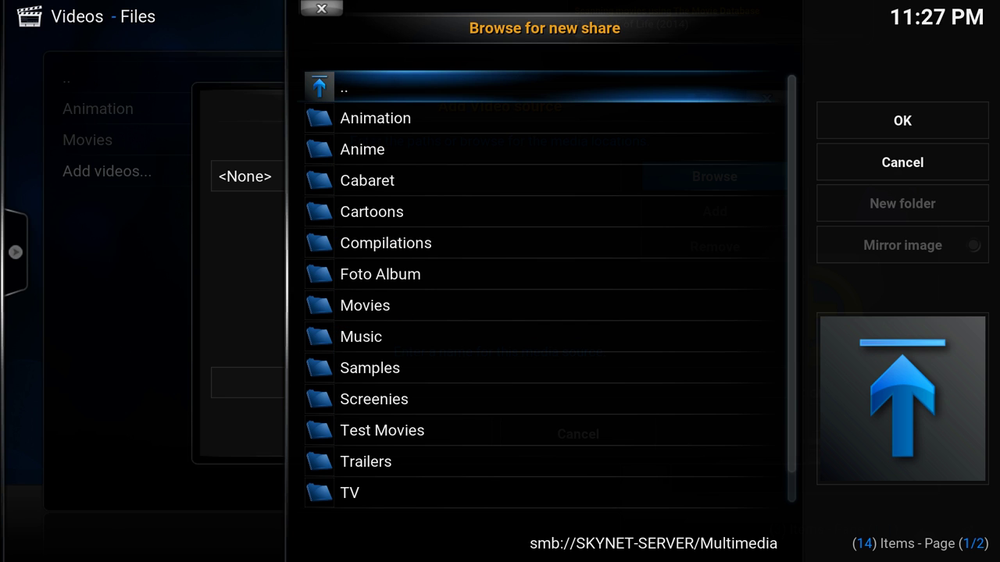
key("Up")
key("Up")
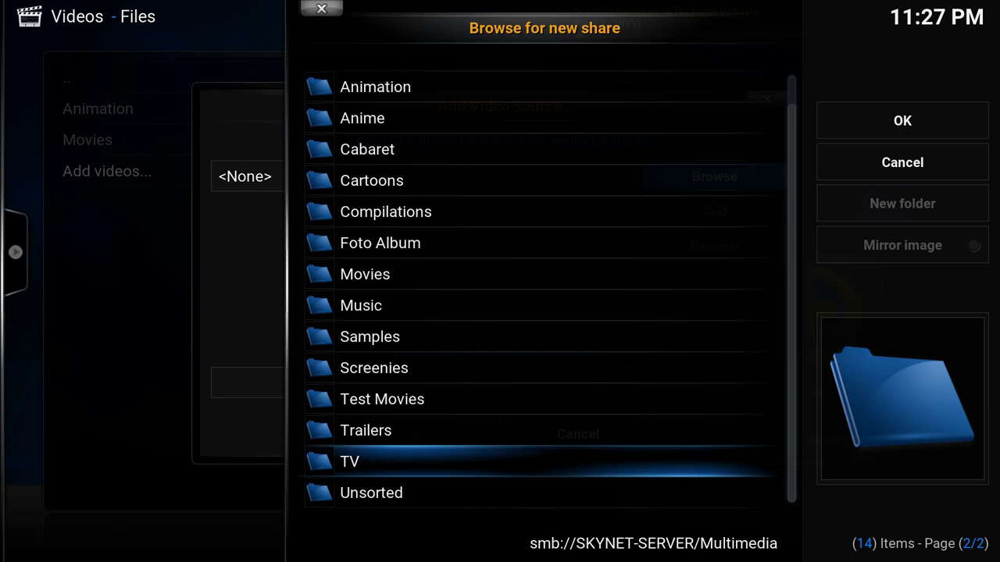
key("Return")
key("Down")
key("Down")
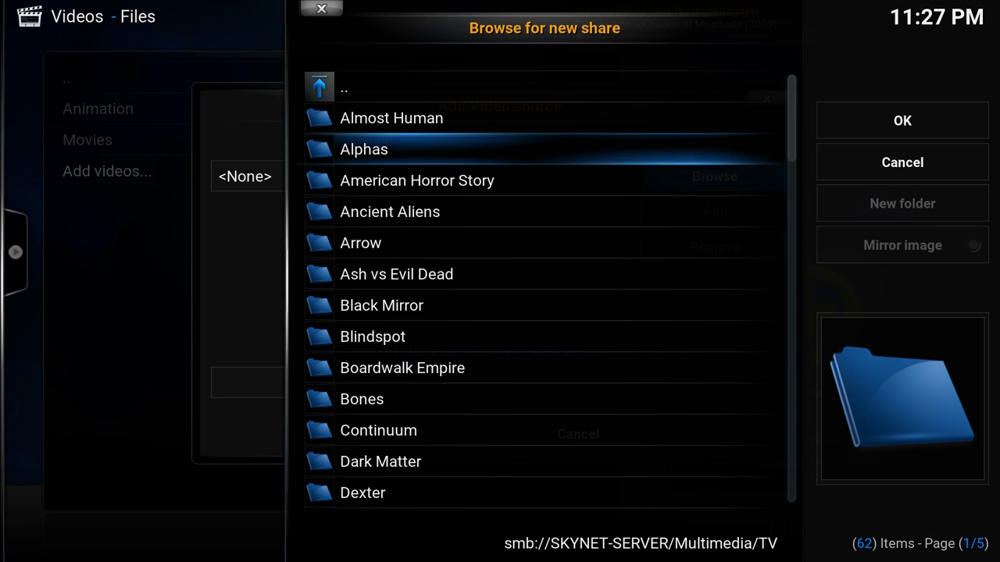
key("Right")
key("Return")
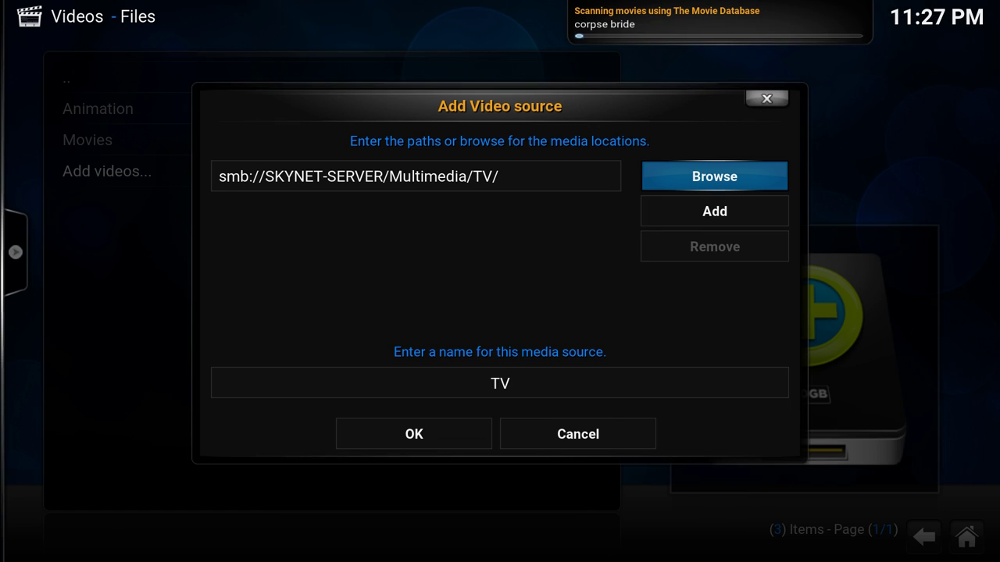
- Re-browse to the TV folder and look through its show folders, including Almost Human
key("Return")
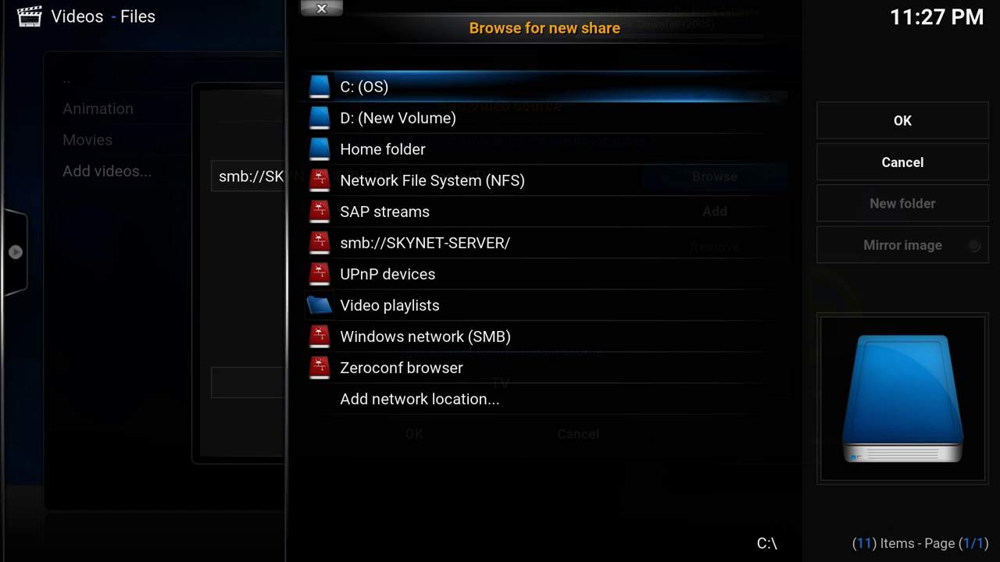
key("Down")
key("Up")
key("Up")
key("Up")
key("Up")
key("Up")
key("Up")
key("Up")
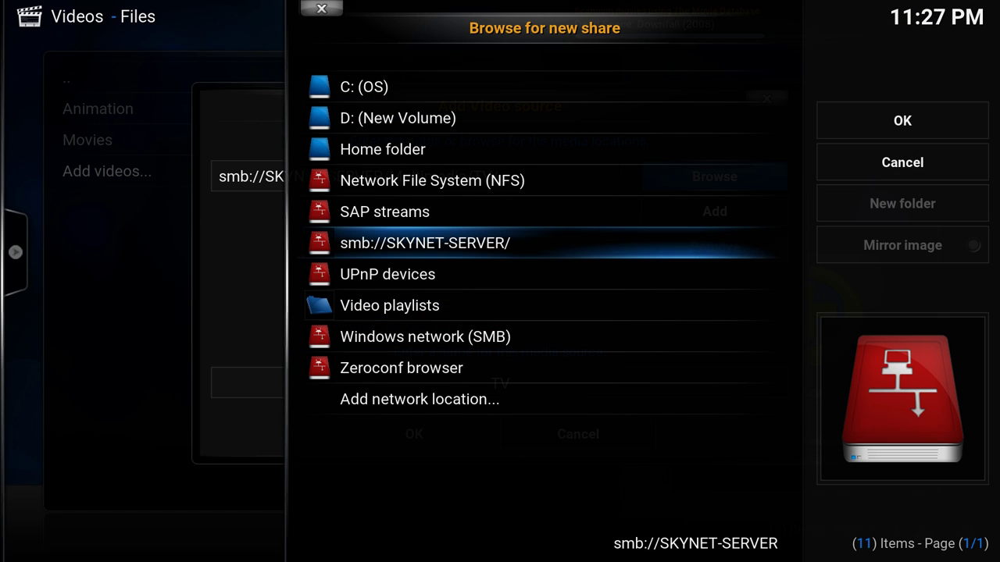
key("Return")
key("Down")
key("Down")
key("Down")
key("Down")
key("Down")
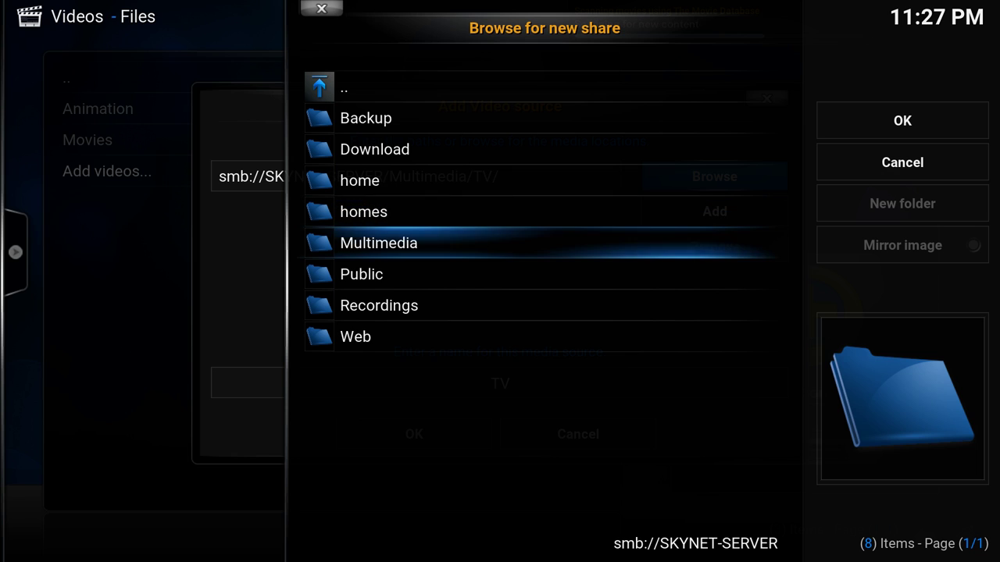
key("Return")
key("Up")
key("Up")
key("Return")
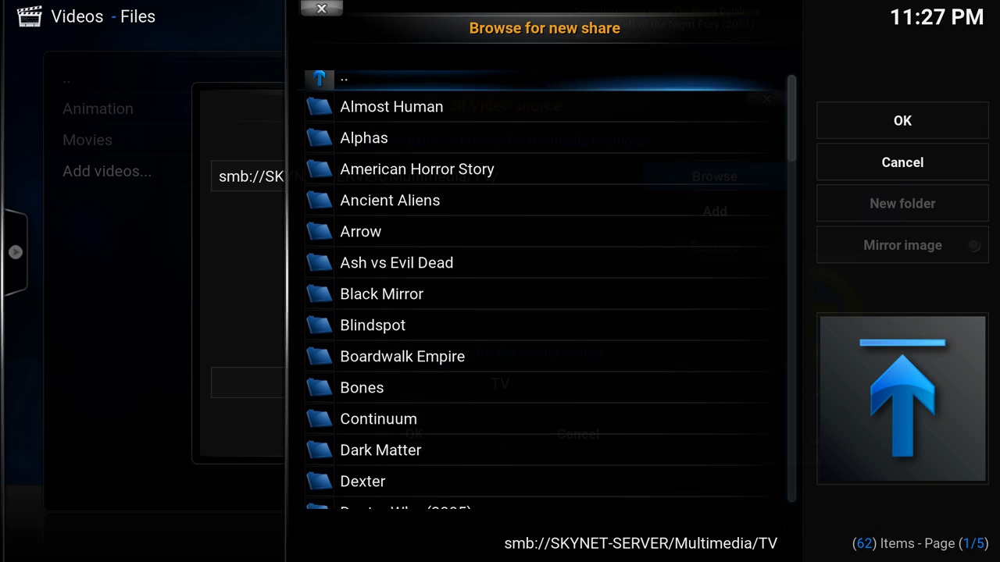
key("Down")
key("Return")
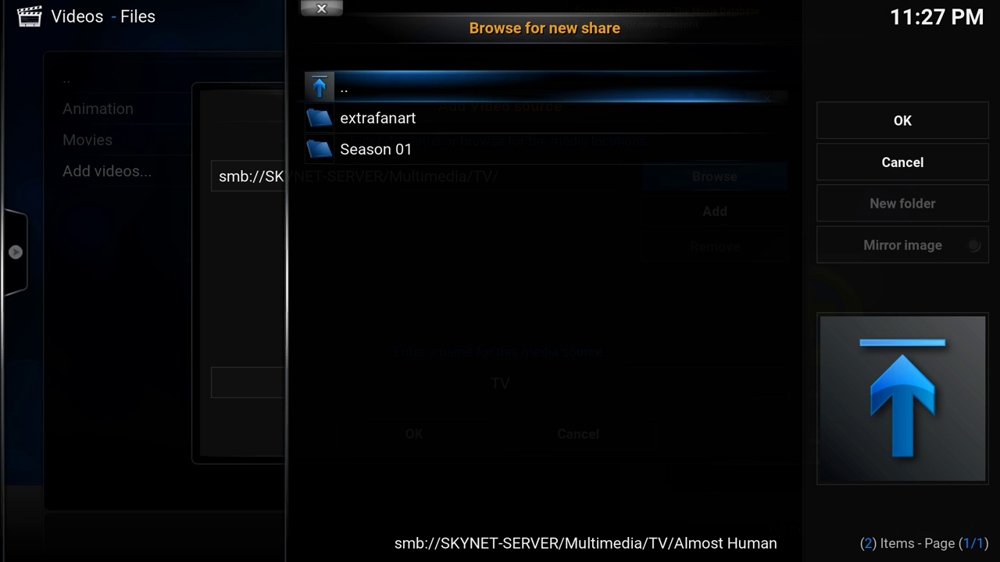
key("Return")
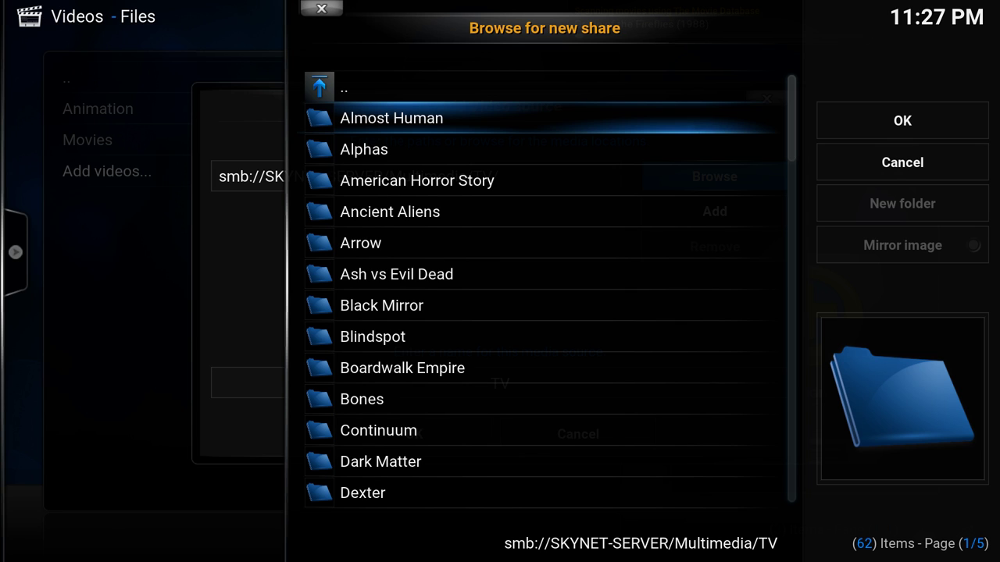
key("Down")
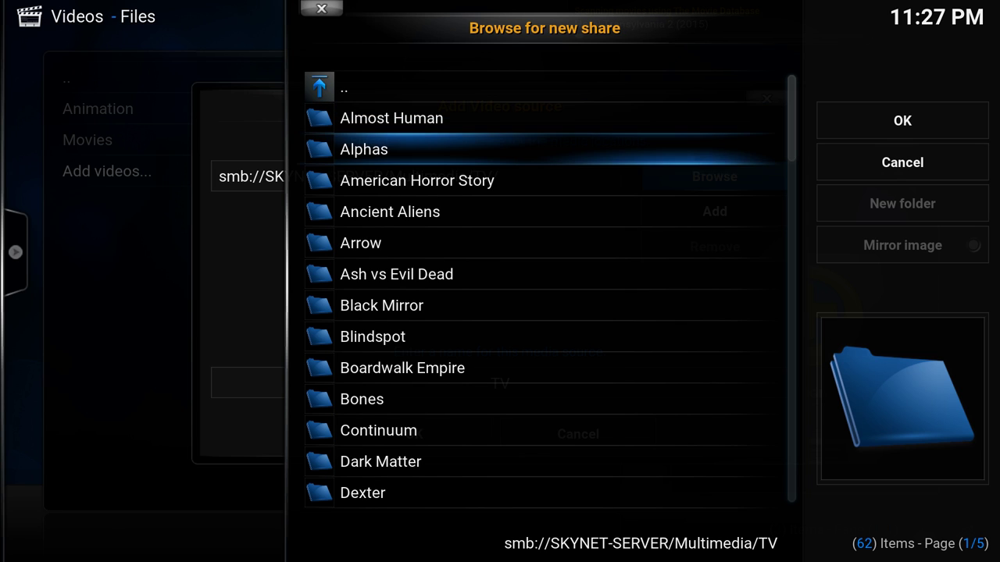
key("Up")
key("Up")
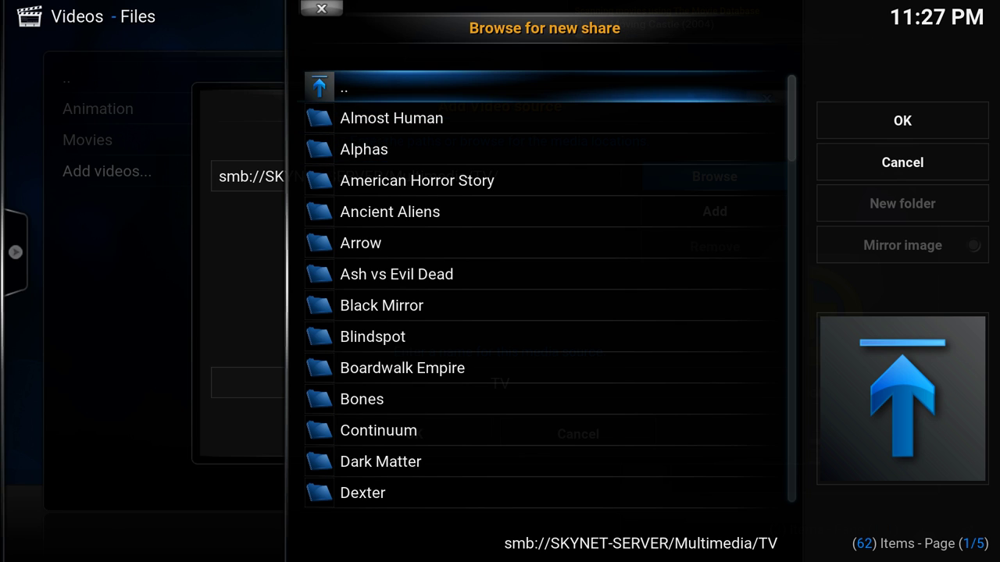
key("Down")
key("Down")
key("Down")
key("Down")
key("Down")
key("Down")
key("Down")
key("Down")
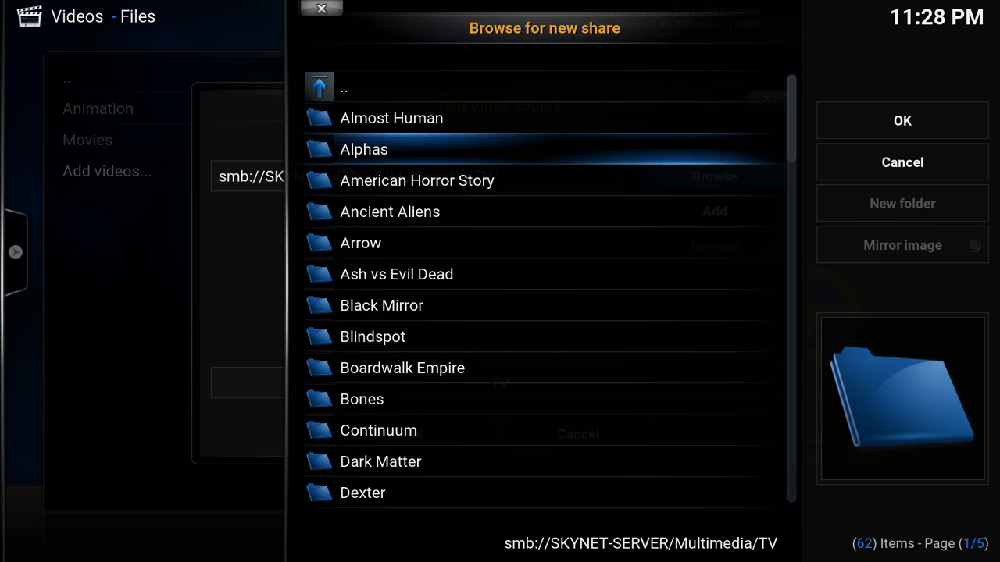
key("Down")
key("Down")
key("Down")
key("Down")
key("Down")
key("Down")
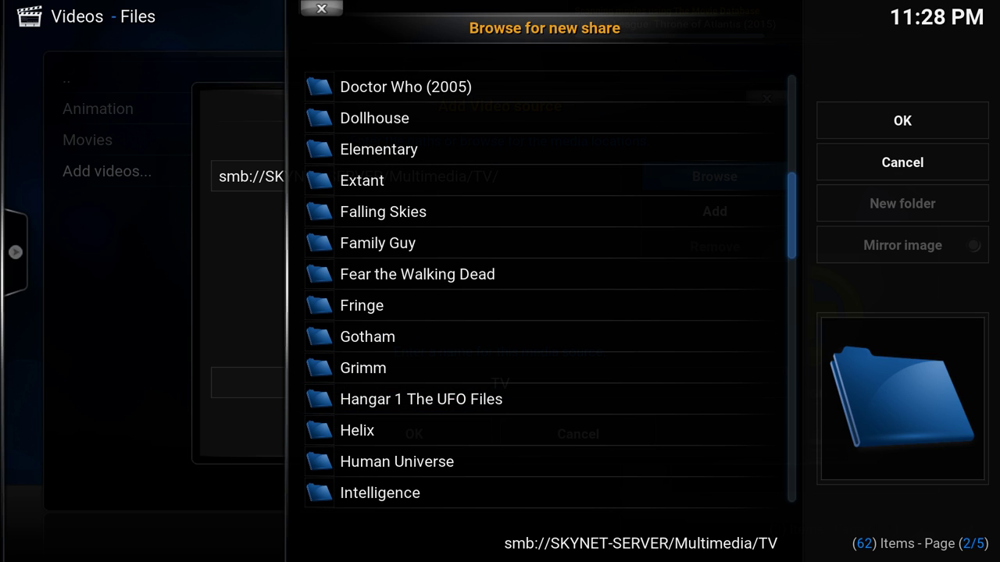
- Accept the TV folder, keep the name TV, and confirm the source
key("Right")
key("Return")
key("Down")
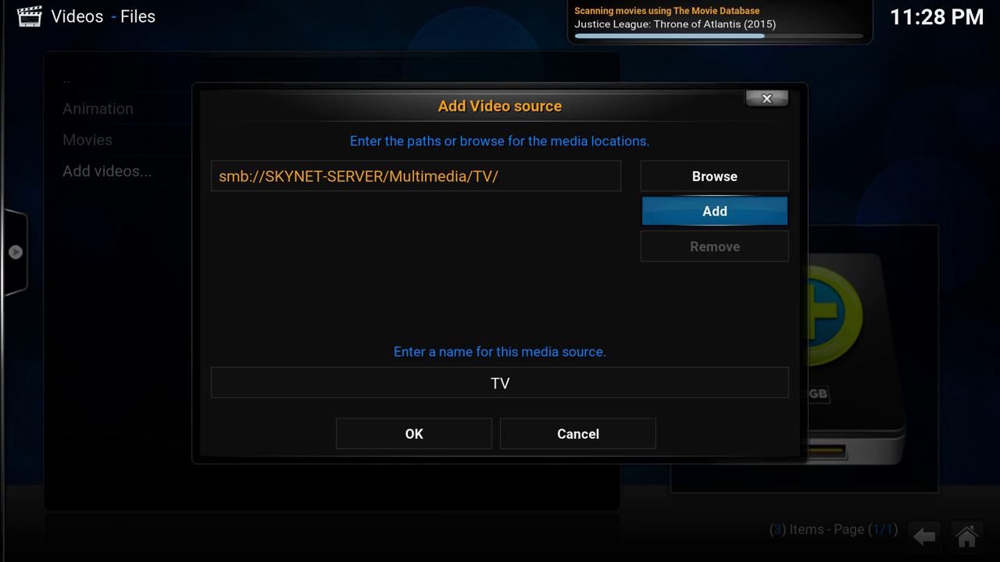
key("Down")
key("Return")
- Set the content type to TV shows and review the scanning options
key("Left")
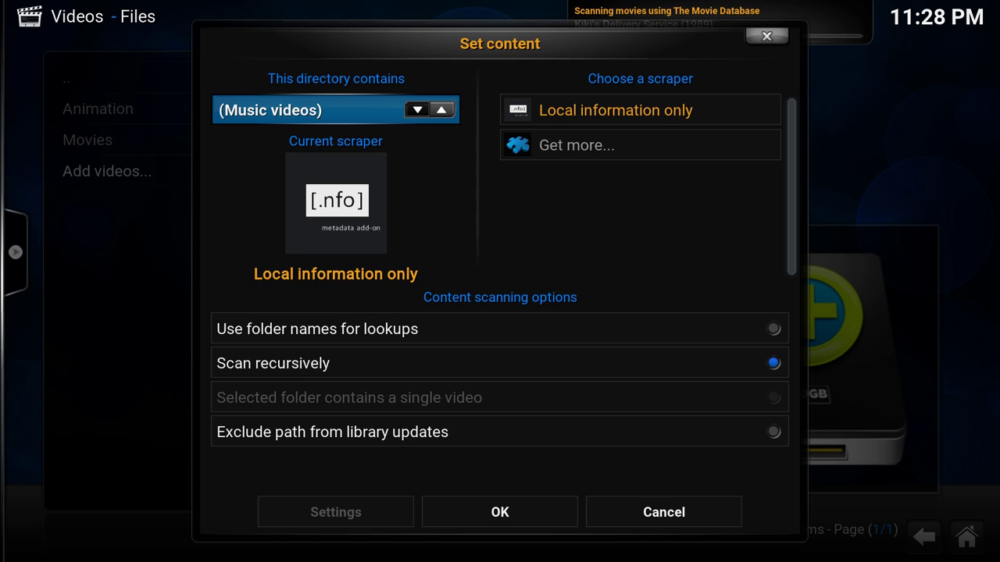
key("Left")
key("Down")
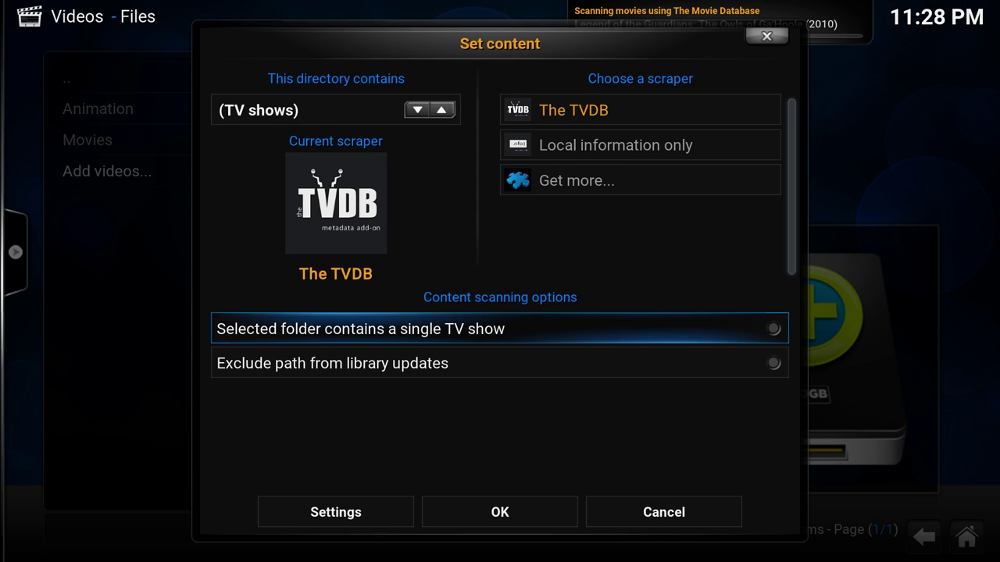
key("Down")
key("Down")
key("Up")
key("Up")
key("Down")
key("Up")
key("Down")
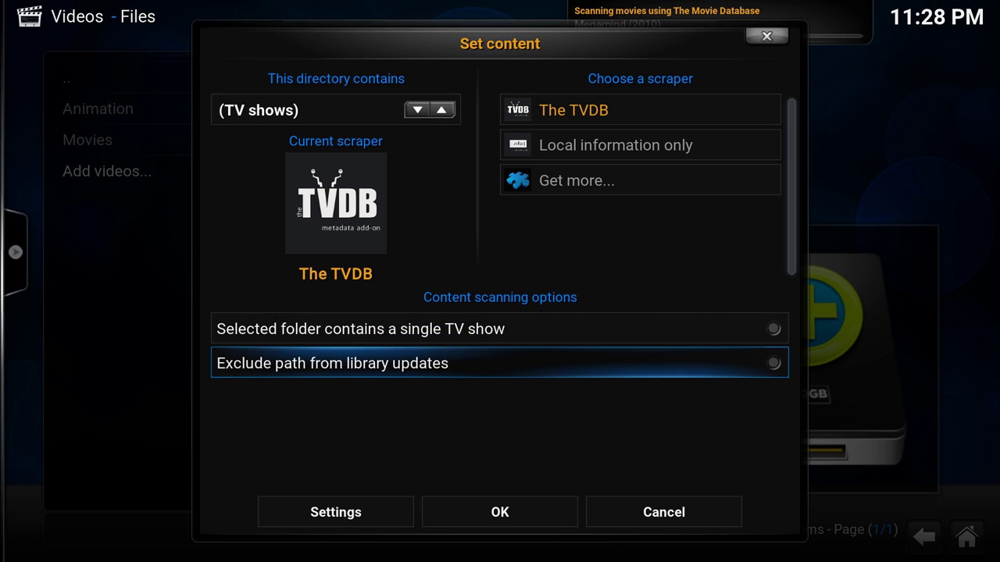
key("Down")
- Review The TVDB scraper settings and accept them unchanged
key("Left")
key("Return")
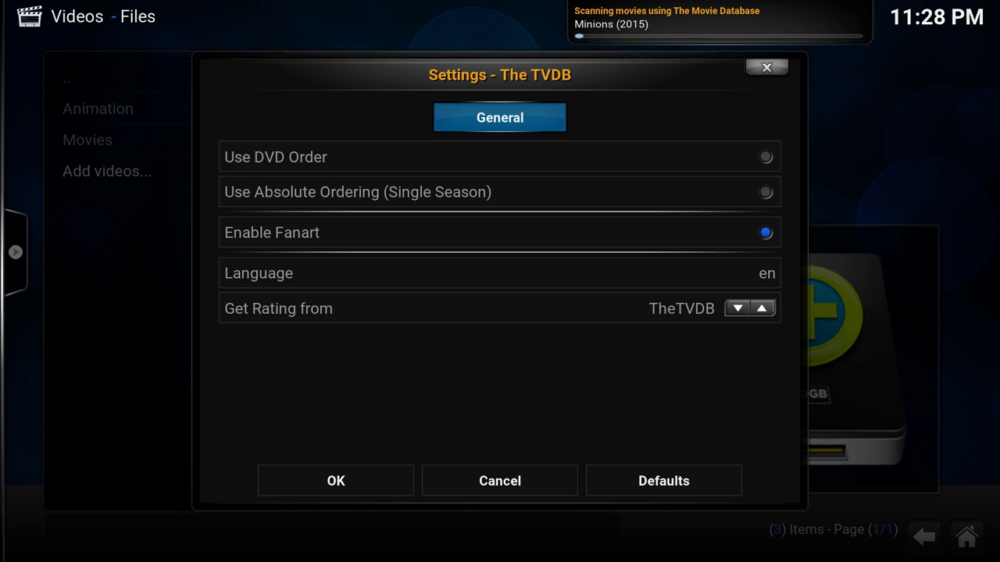
key("Down")
key("Down")
key("Down")
key("Down")
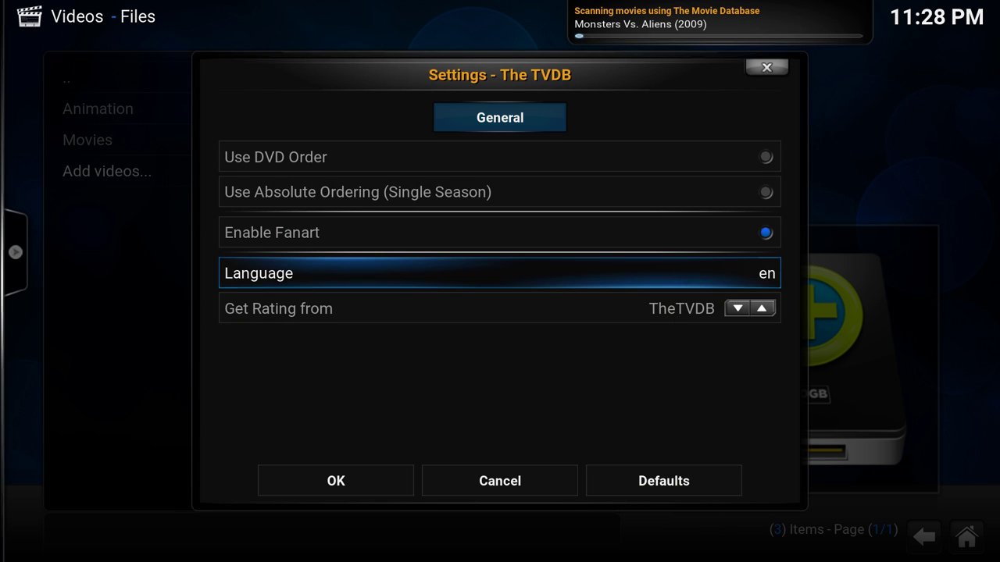
key("Up")
key("Up")
key("Up")
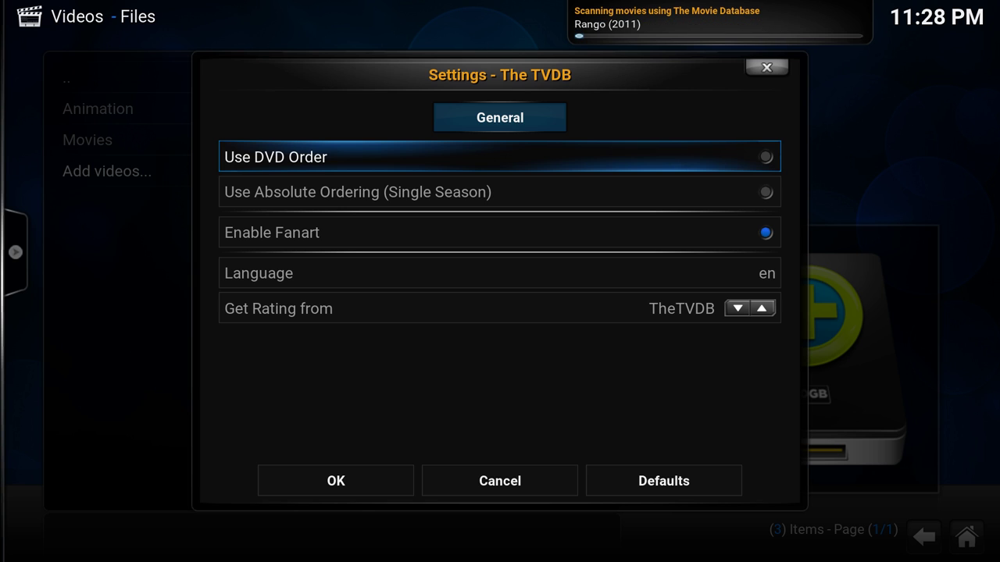
key("Down")
key("Down")
key("Down")
key("Down")
key("Down")
key("Up")
key("Down")
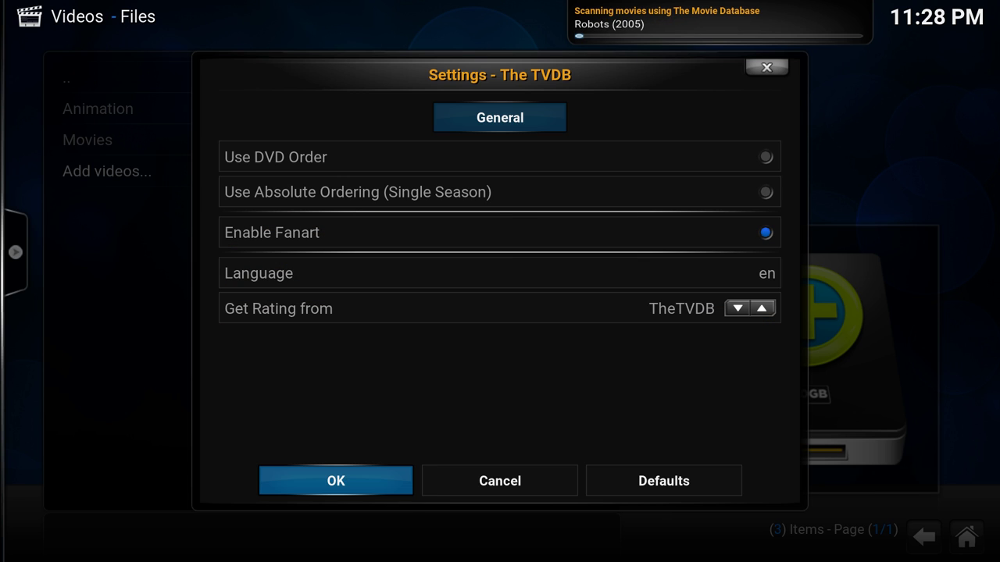
key("Return")
- Confirm the TV shows content setting for the TV source
key("Up")
key("Up")
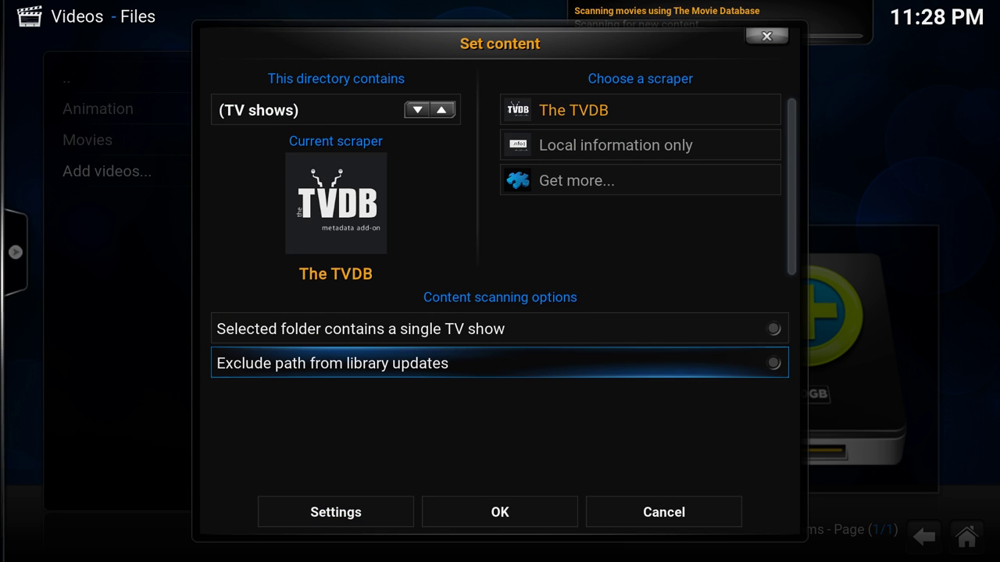
key("Down")
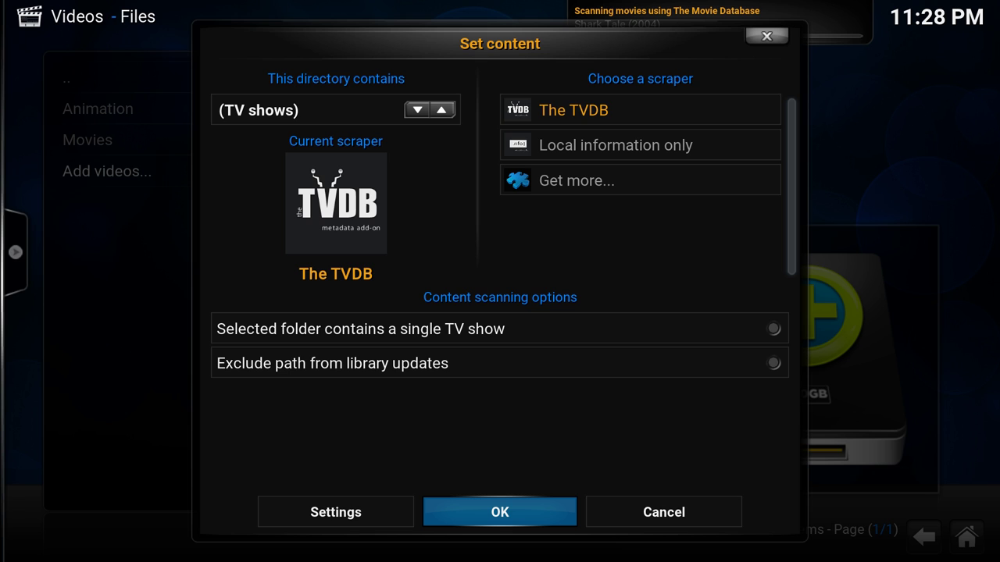
key("Return")
key("Left")
- Accept the TV content change, then browse a new video source to smb://SKYNET-SERVER/Multimedia/Anime
key("Return")
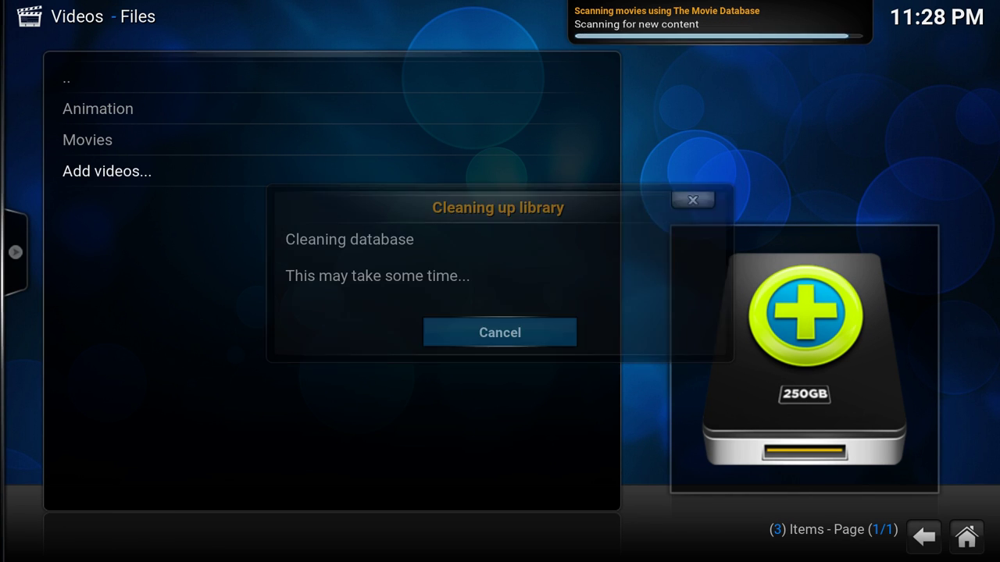
key("Return")
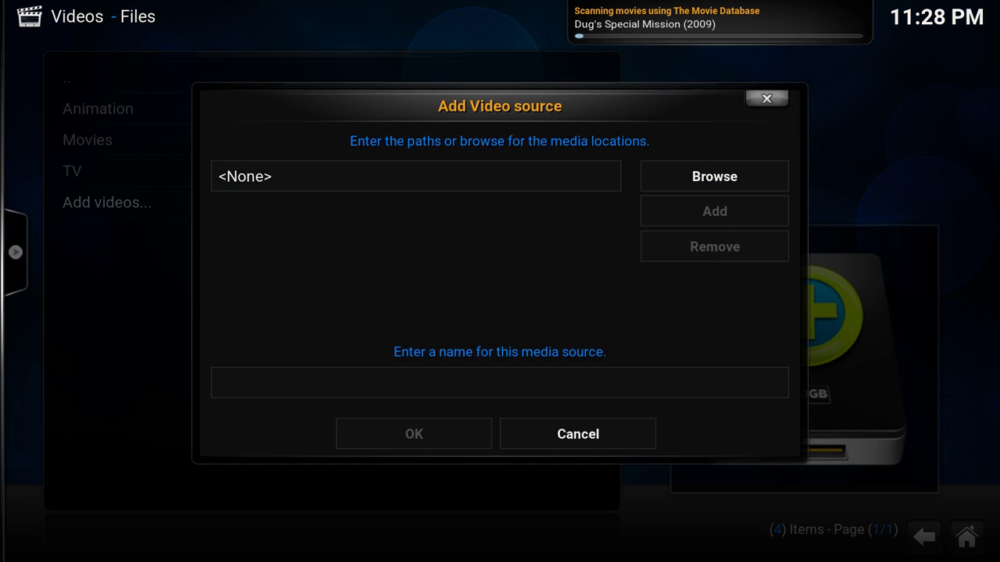
key("Right")
key("Return")
key("Down")
key("Down")
key("Down")
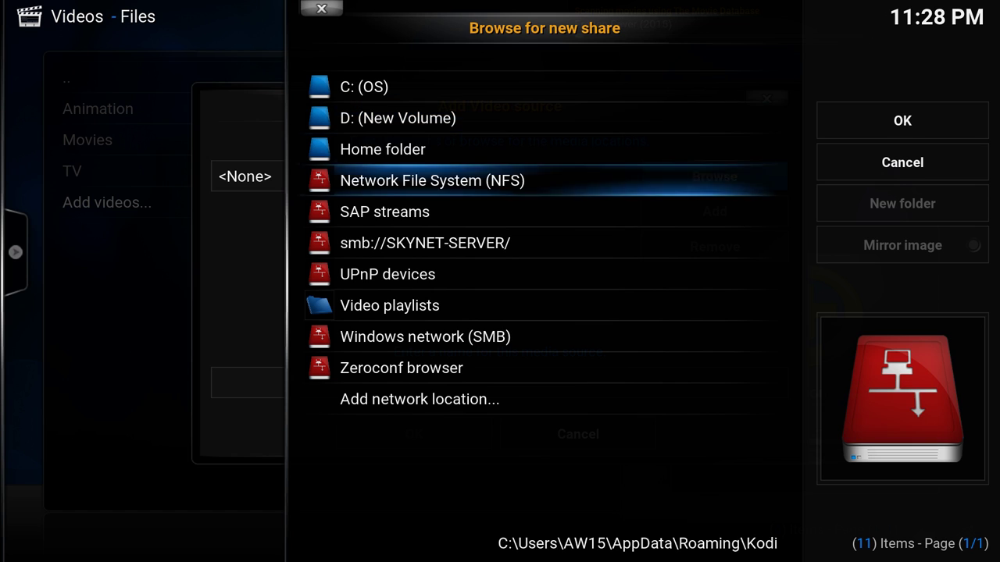
key("Down")
key("Down")
key("Return")
key("Down")
key("Down")
key("Down")
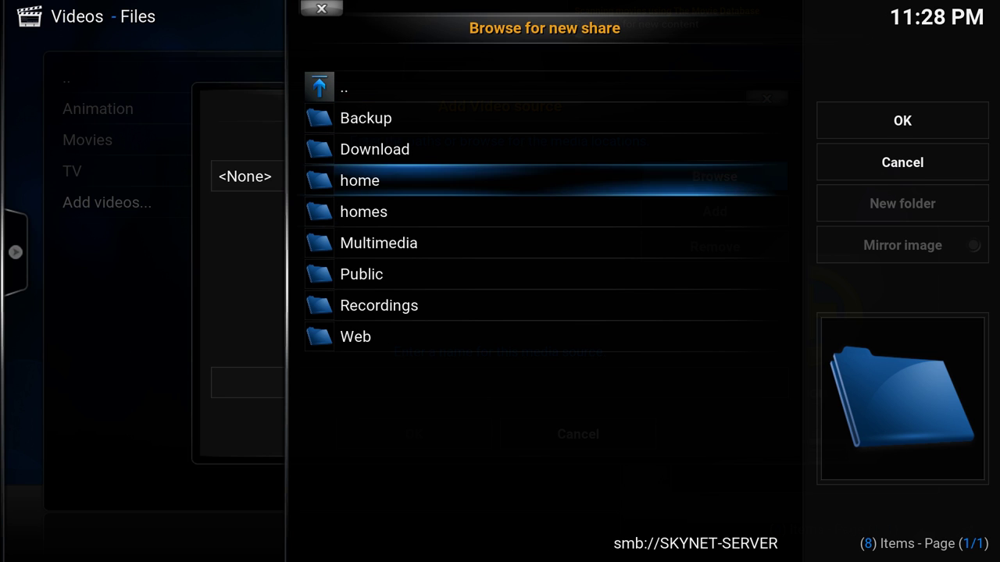
key("Down")
key("Down")
key("Return")
key("Down")
key("Down")
key("Return")
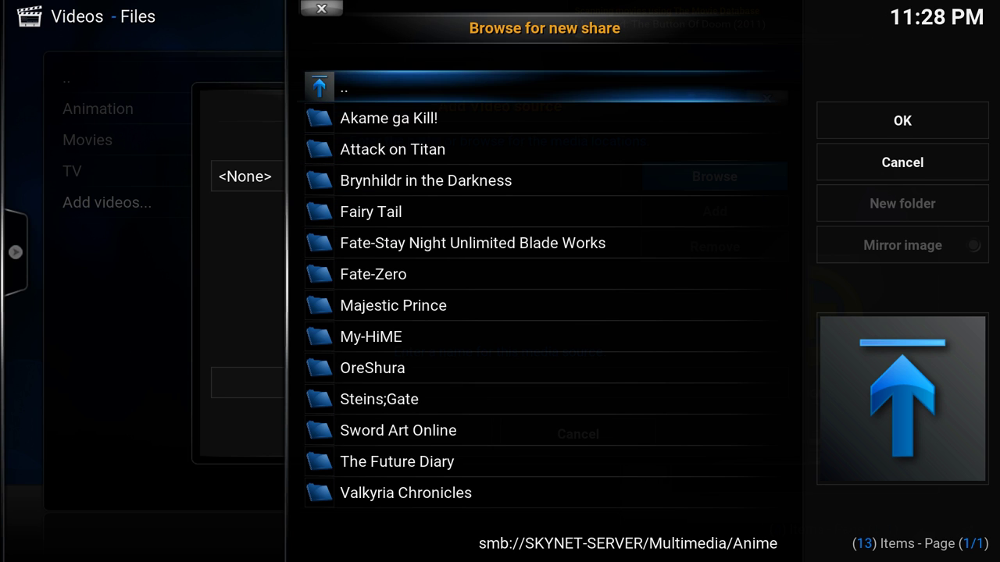
- Confirm the Anime folder as the path and save the source named Anime
key("Right")
key("Return")
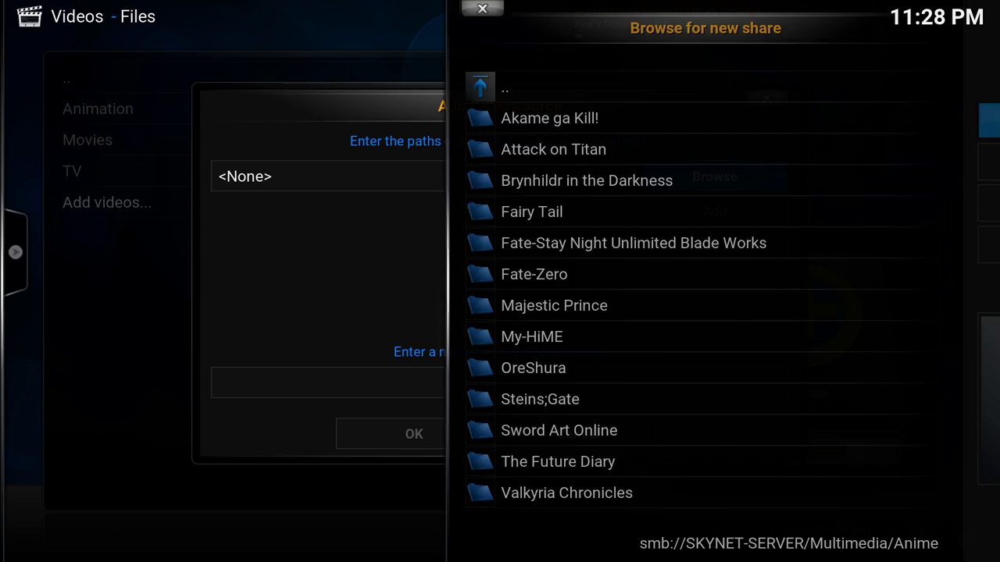
key("Down")
key("Down")
key("Return")
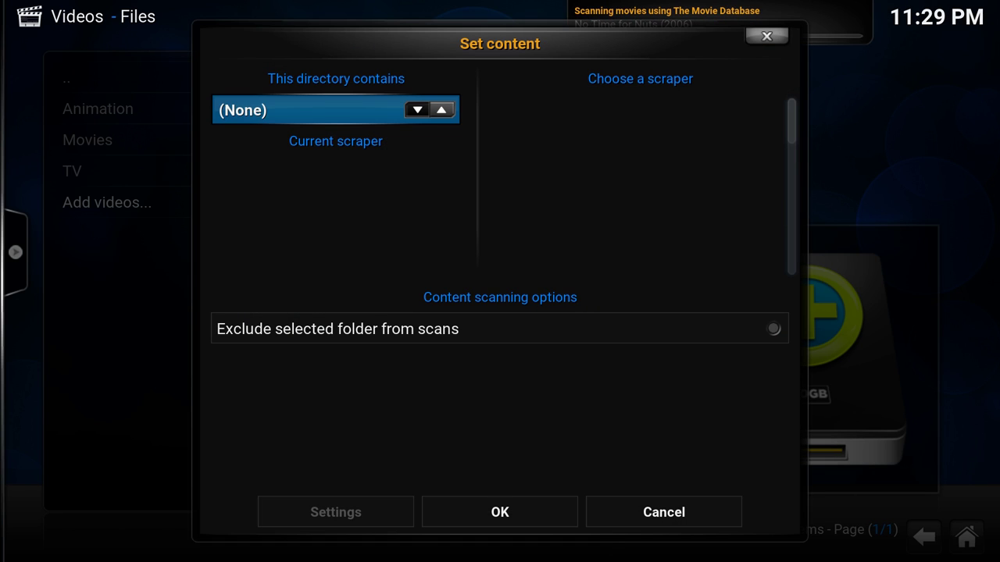
- Set the Anime source's content to TV shows with The TVDB and confirm
key("Left")
key("Left")
key("Down")
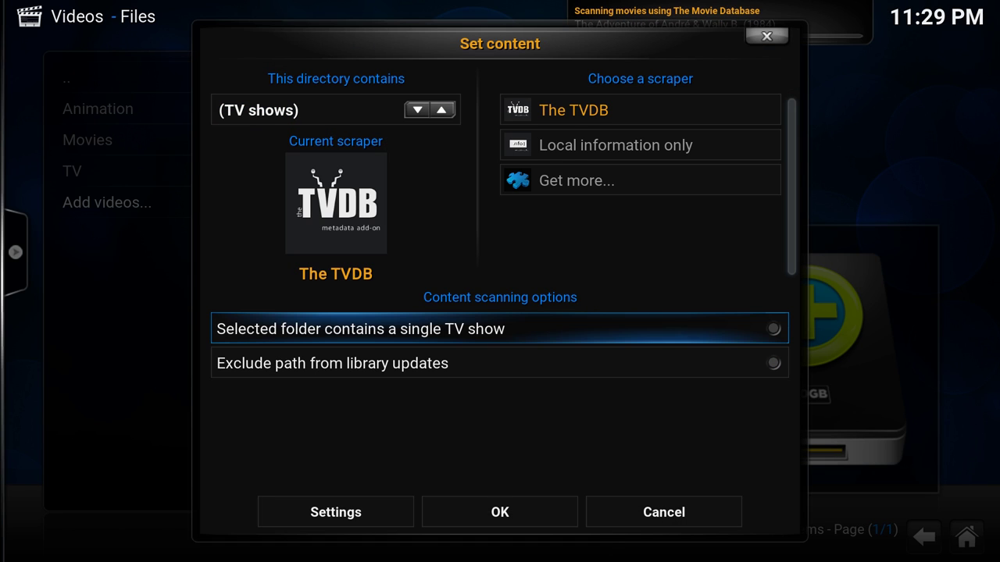
key("Down")
key("Down")
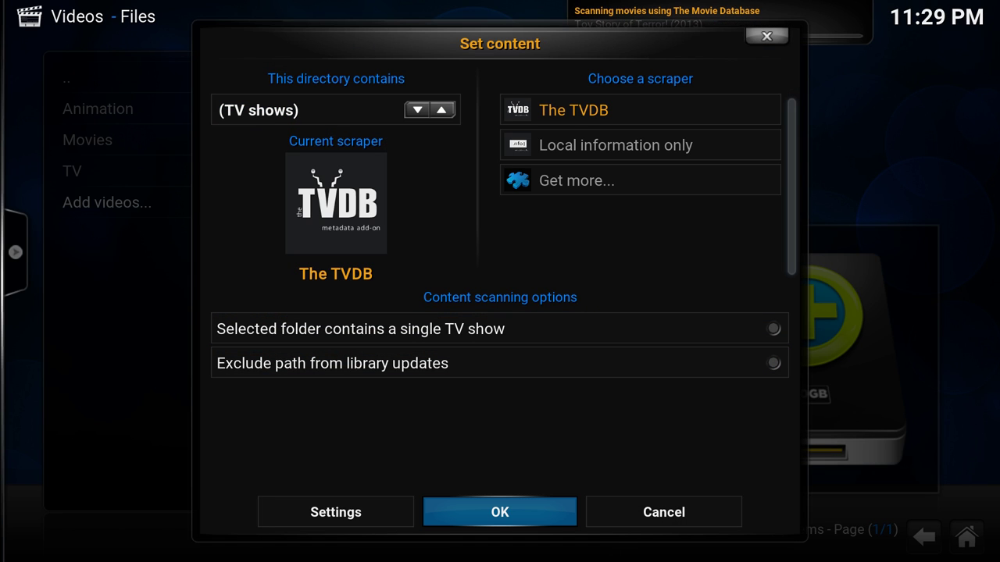
key("Return")
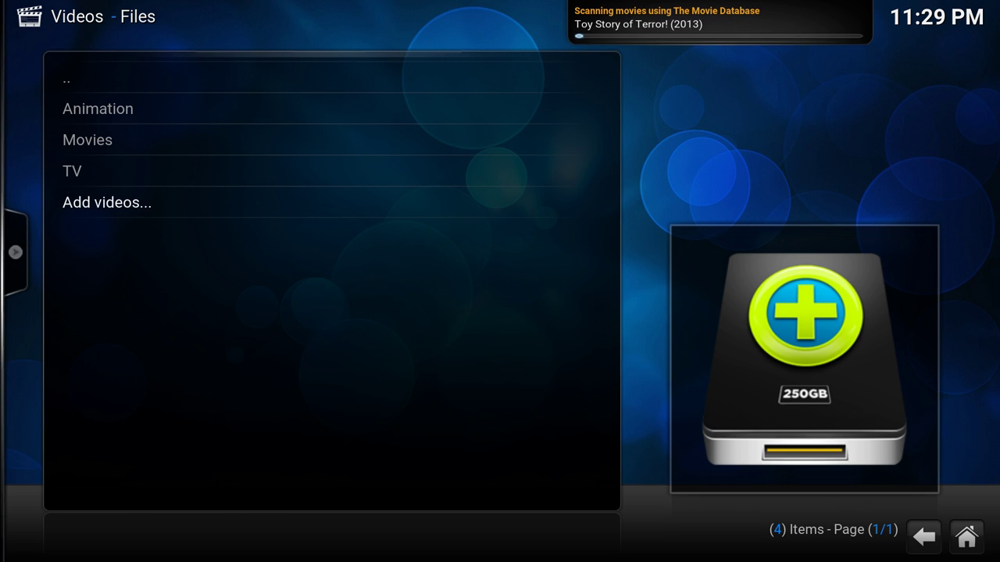
key("Left")
- Agree to the library cleanup, then go to the Music section's Files list
key("Return")
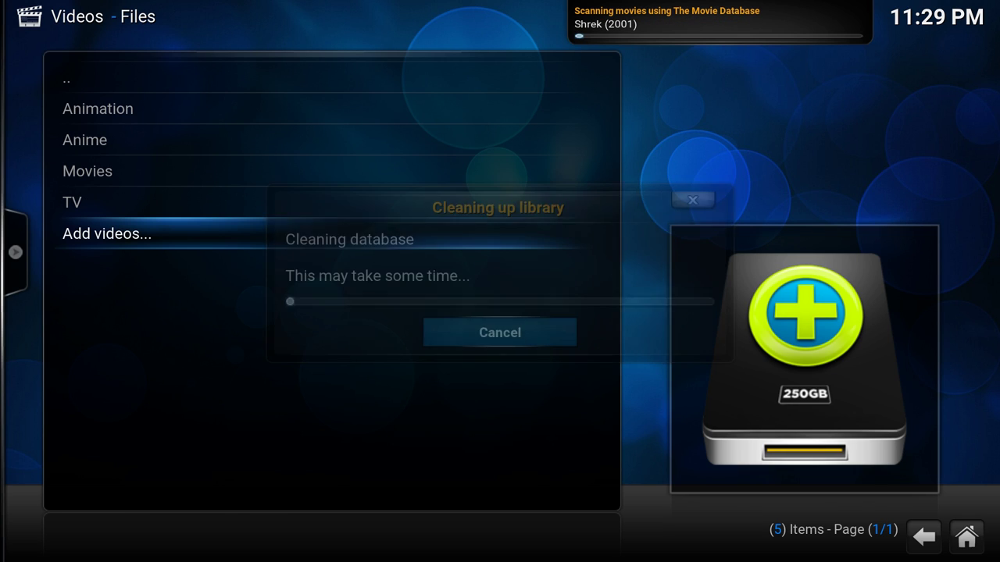
key("BackSpace")
key("BackSpace")
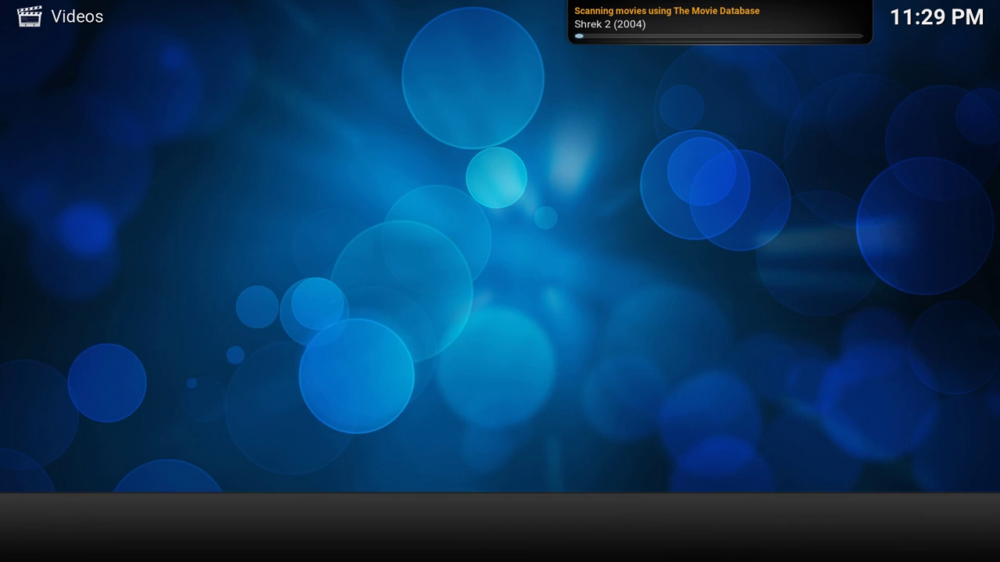
key("Right")
key("Right")
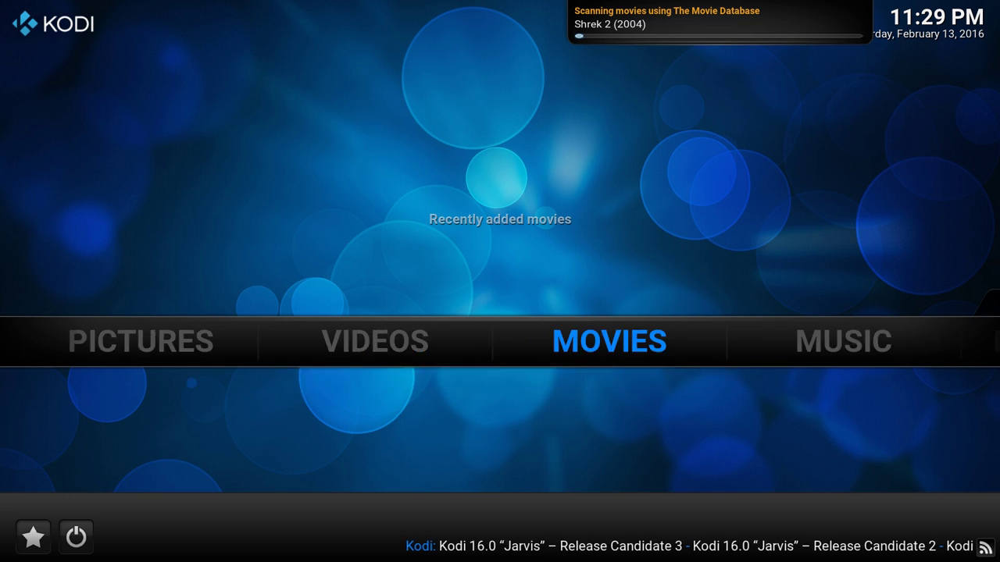
key("Down")
key("Return")
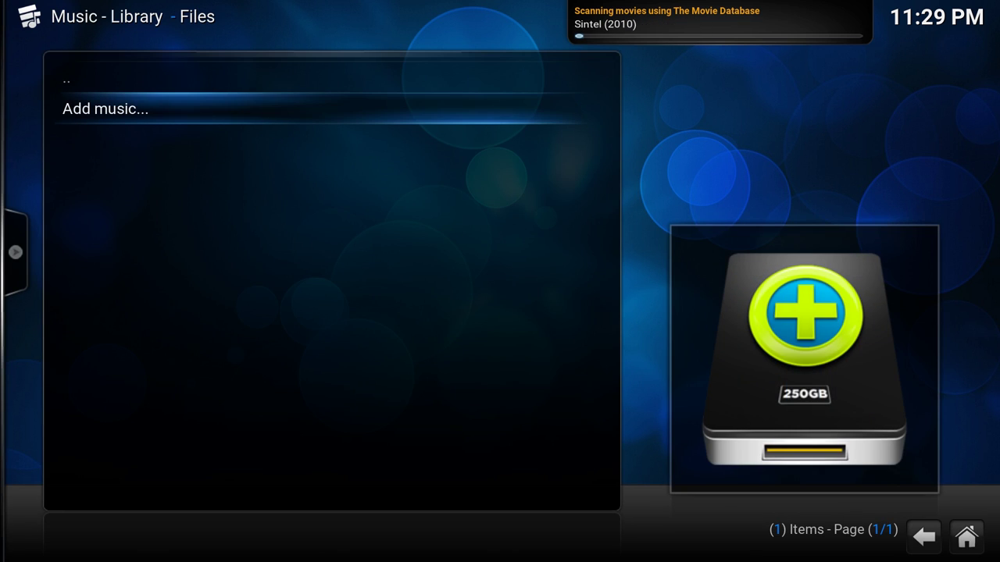
- Start a new music source and browse to smb://SKYNET-SERVER/Multimedia/Music
key("Return")
key("Right")
key("Return")
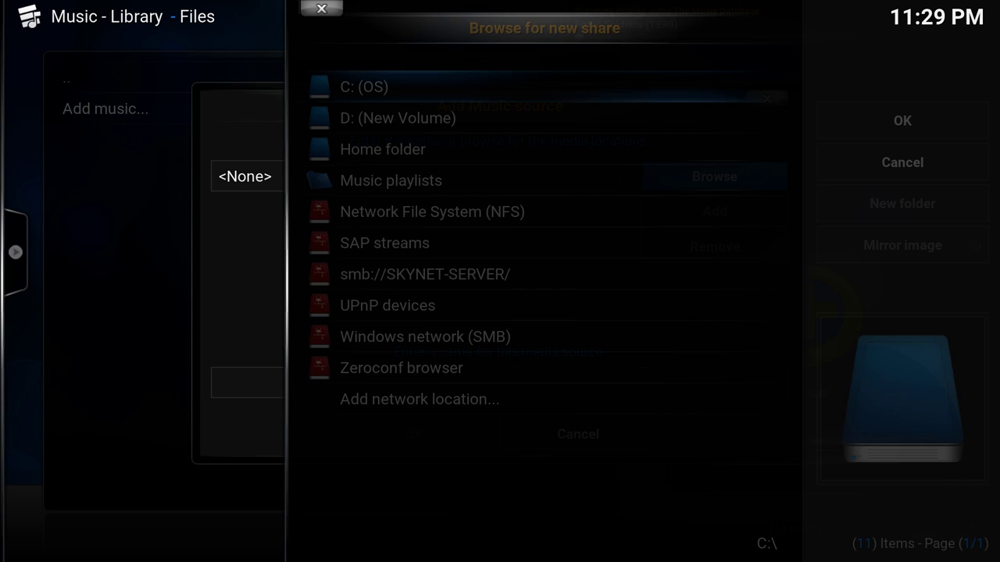
key("Down")
key("Down")
key("Down")
key("Down")
key("Down")
key("Down")
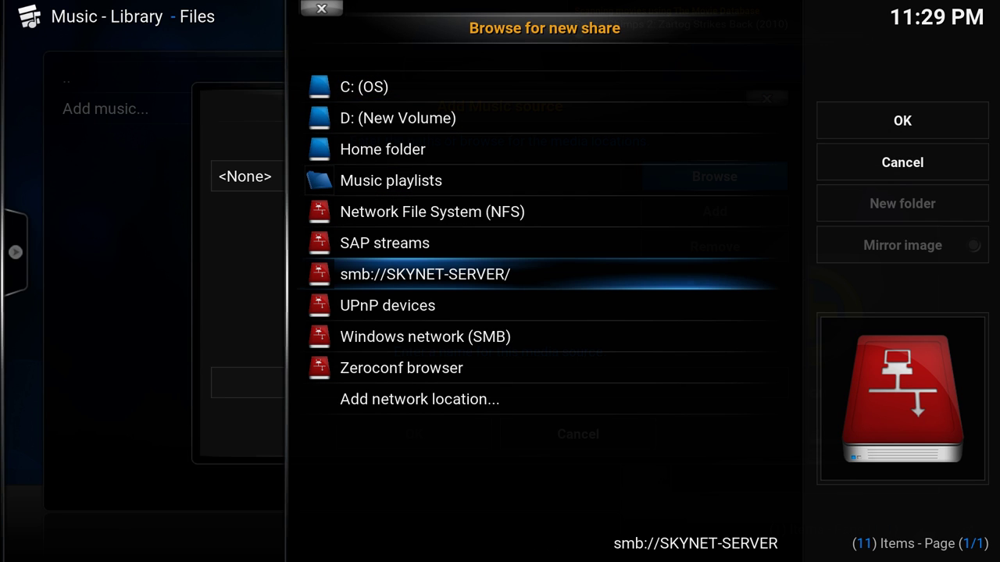
key("Down")
key("Up")
key("Return")
key("Down")
key("Down")
key("Down")
key("Down")
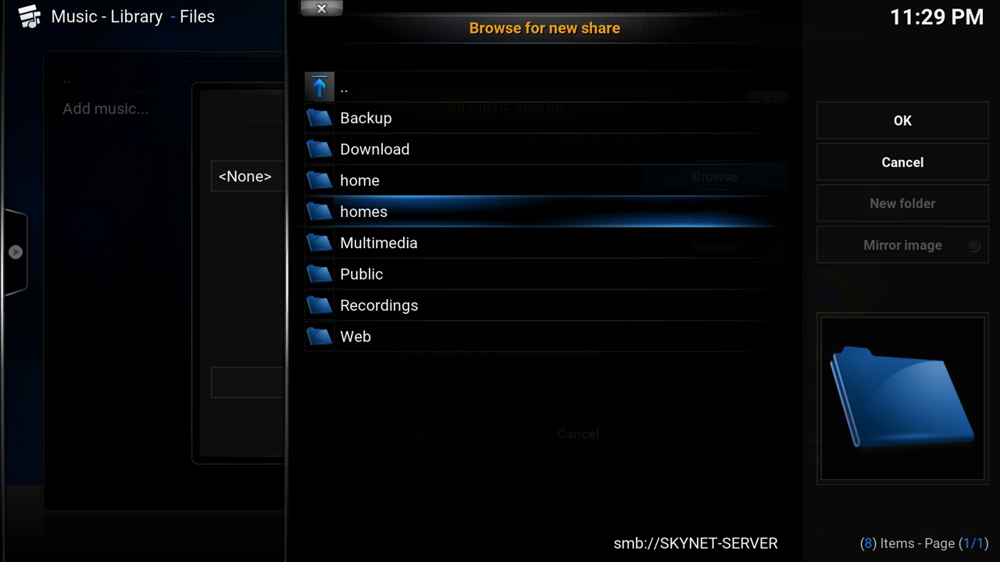
key("Down")
key("Return")
key("Down")
key("Down")
key("Down")
key("Down")
key("Down")
key("Down")
key("Down")
key("Down")
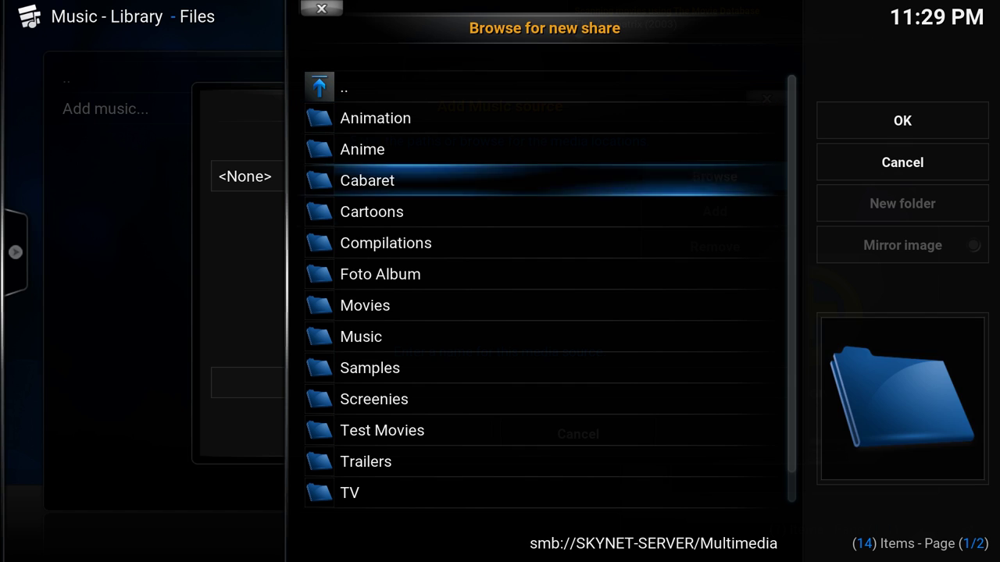
key("Return")
key("Down")
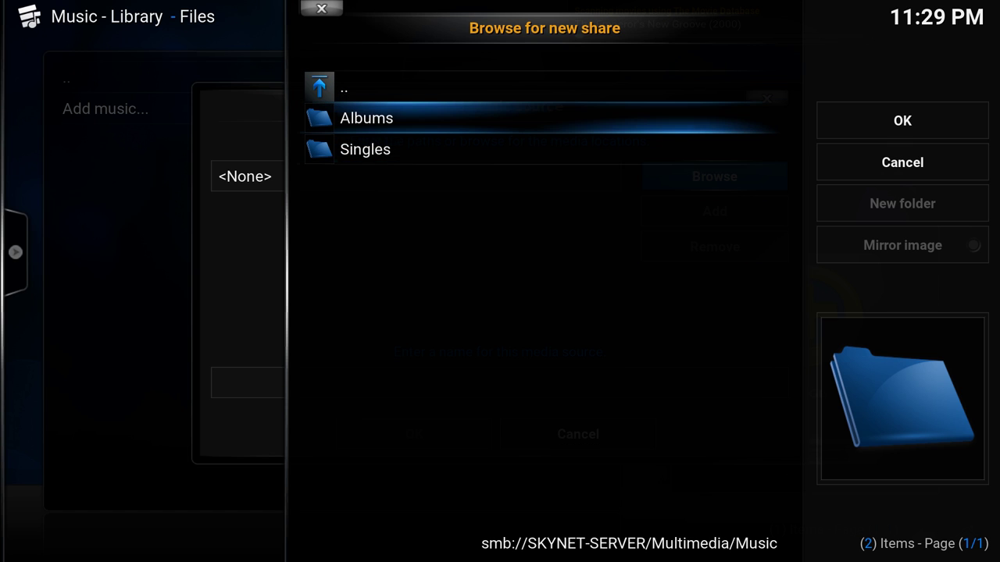
- Check the Albums and Singles subfolders inside the Music folder
key("Down")
key("Up")
key("Right")
key("Left")
key("Return")
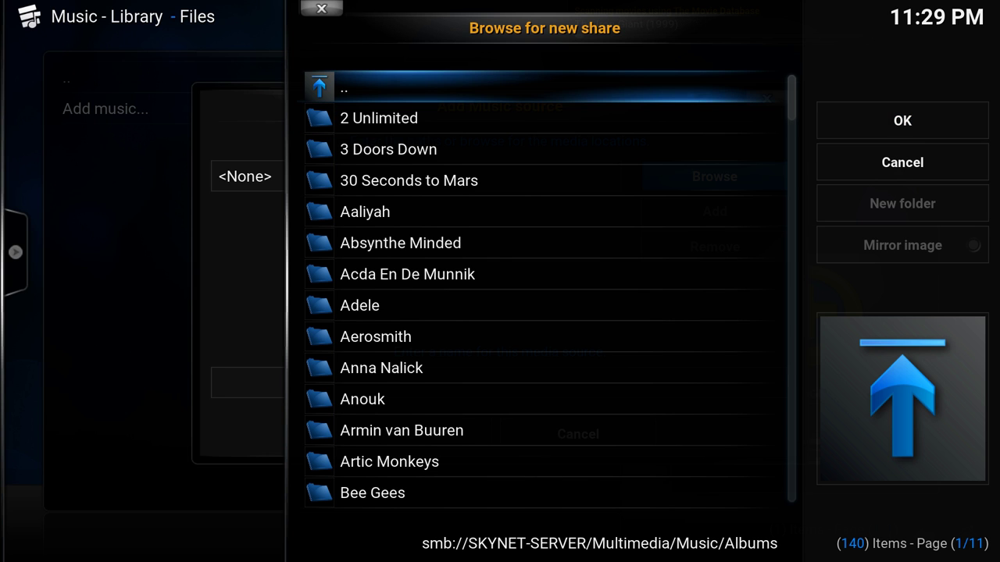
key("Down")
key("Down")
key("Down")
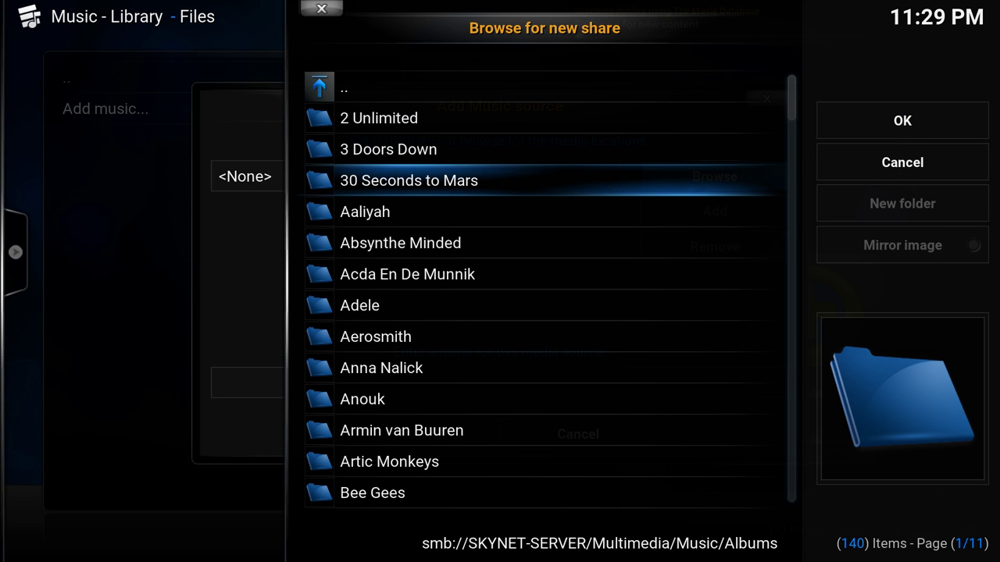
key("BackSpace")
key("Down")
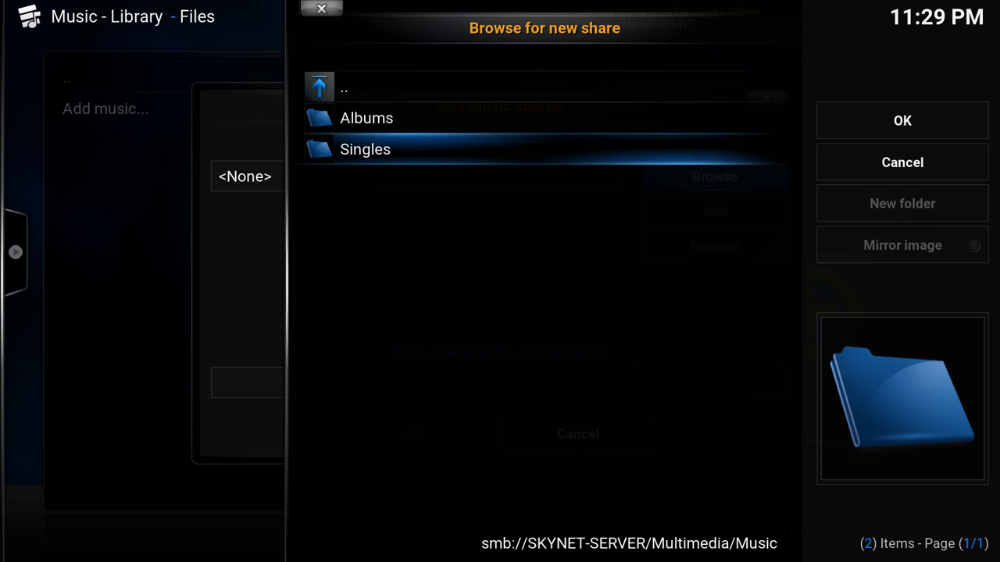
key("Return")
key("Down")
key("Down")
key("Down")
key("Down")
key("Down")
key("Down")
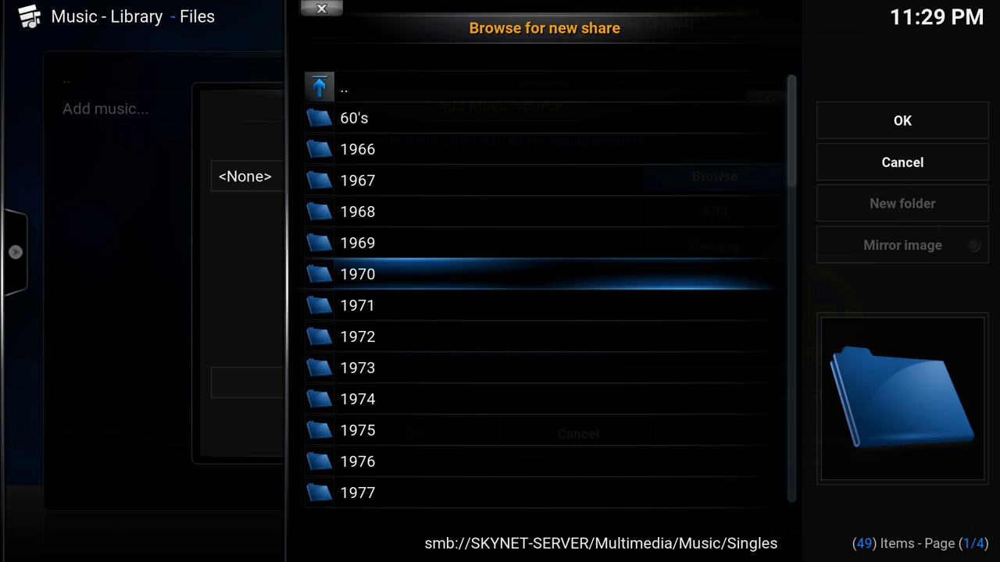
key("Up")
key("Up")
key("BackSpace")
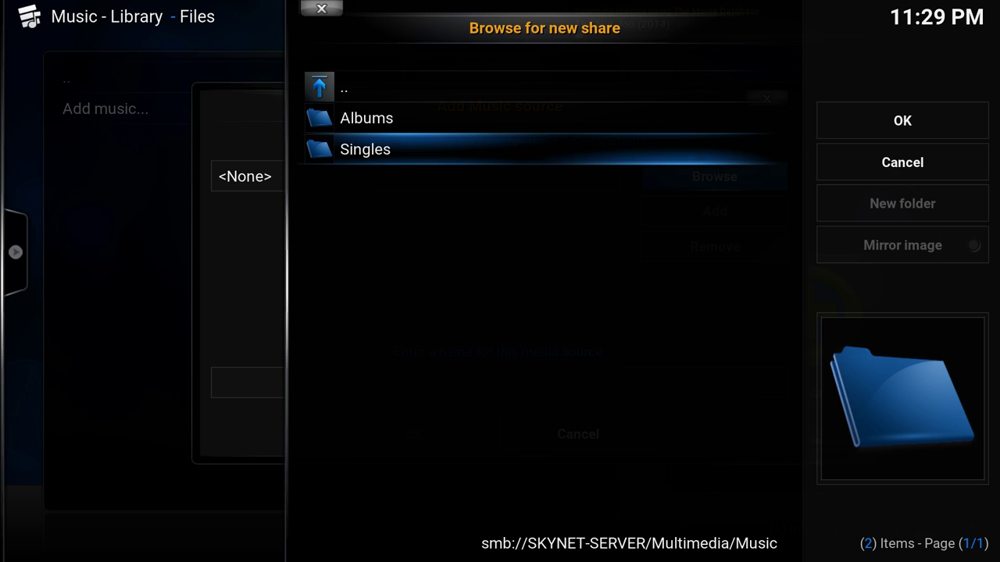
- Confirm the Music folder, save the source as Music, and add it to the library
key("Right")
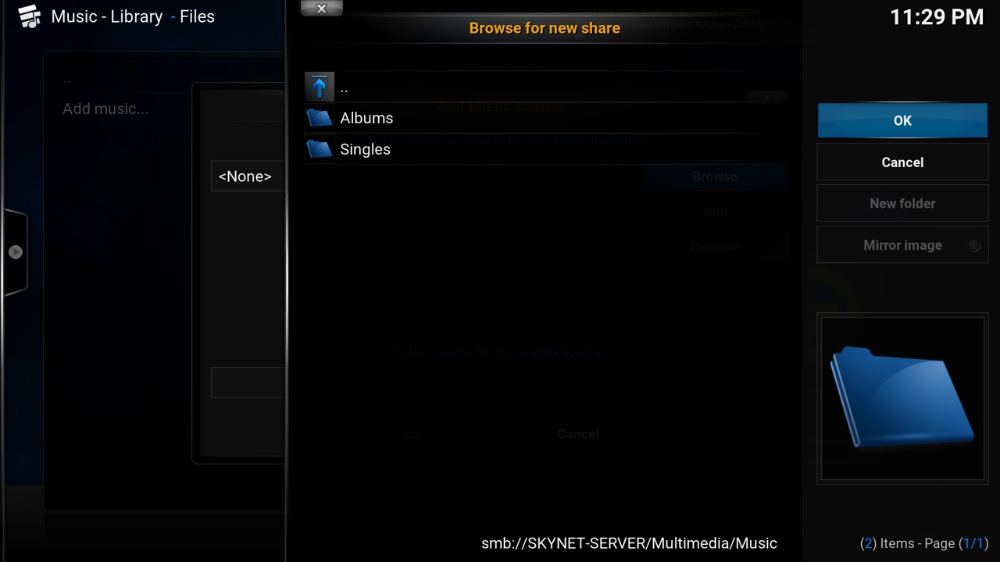
key("Return")
key("Down")
key("Down")
key("Down")
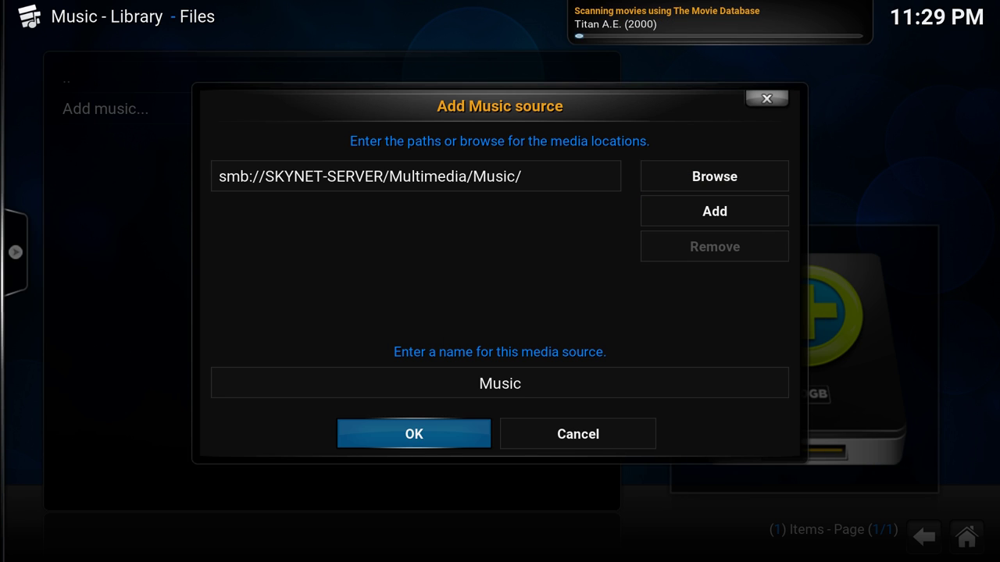
key("Return")
key("Left")
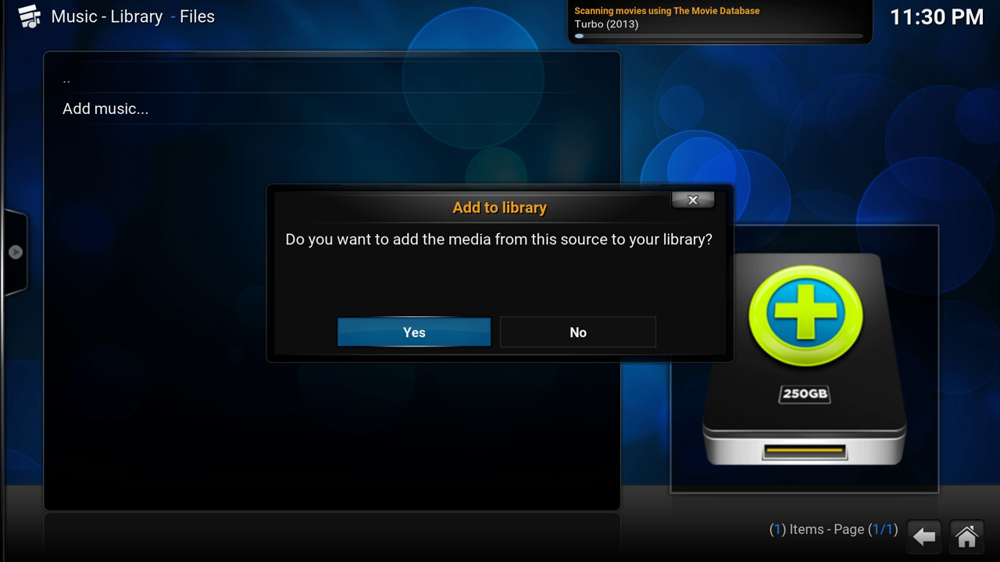
key("Return")
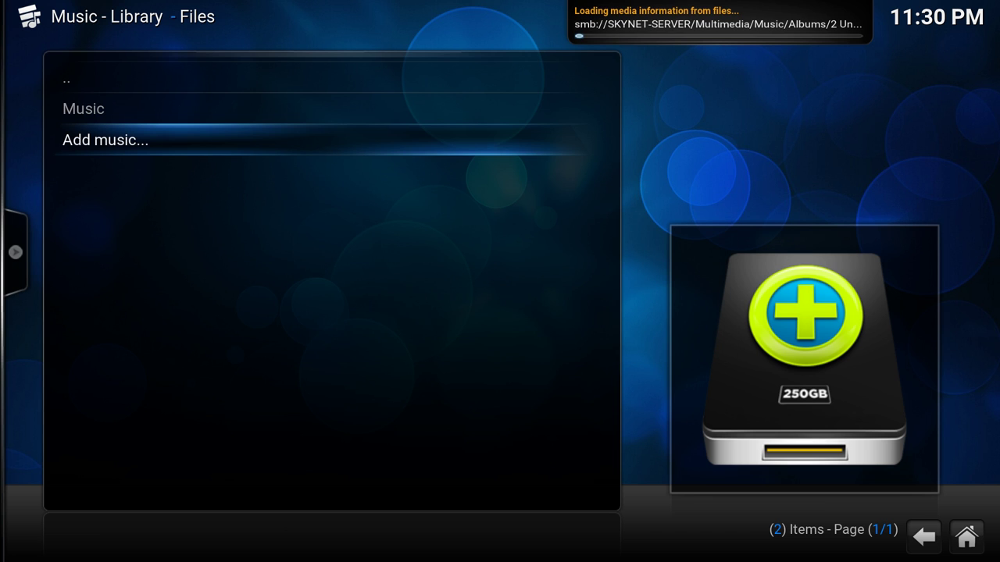
- Return to the home screen and move along the menu from Videos past Movies and Music to Programs
key("Escape")
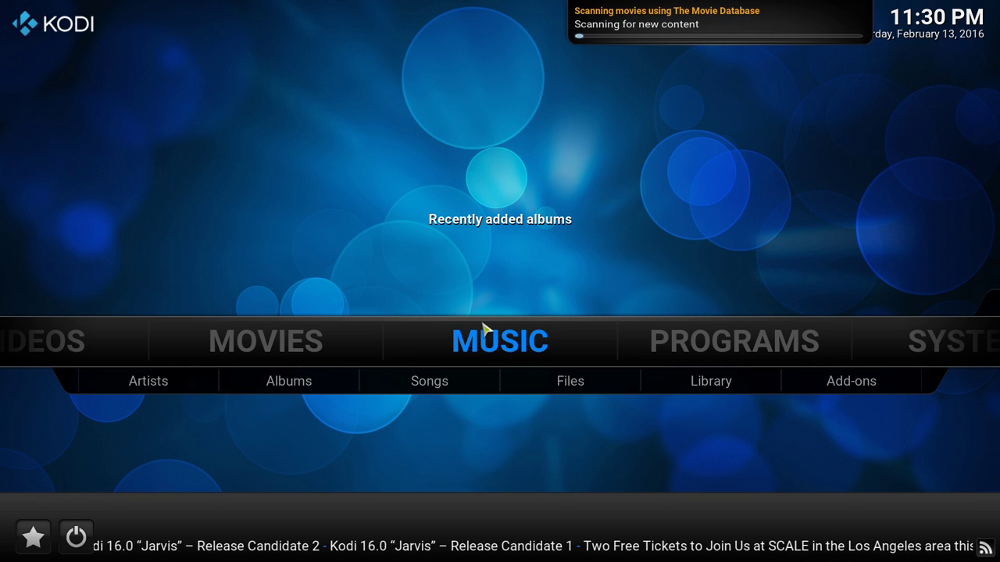
key("Left")
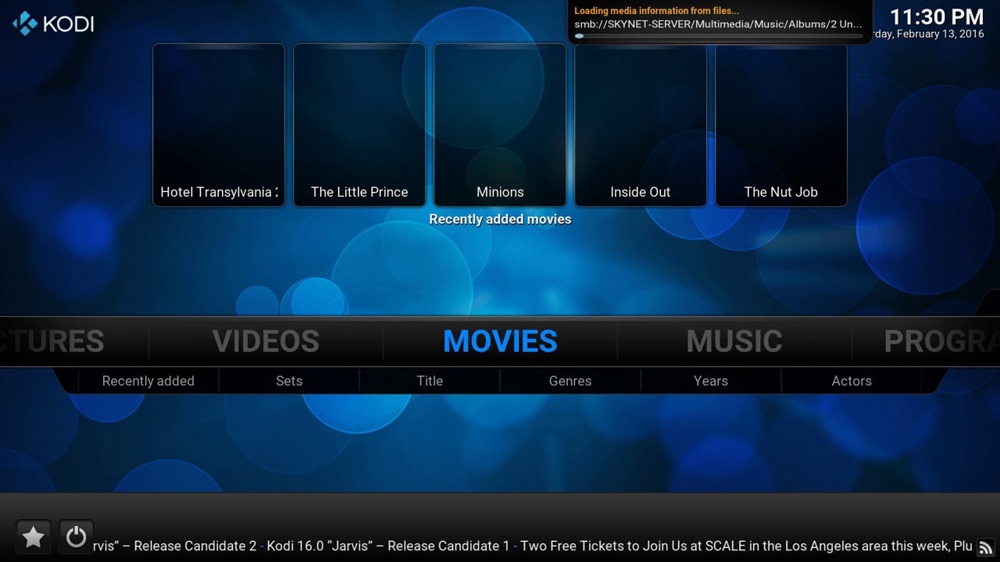
key("Left")
key("Right")
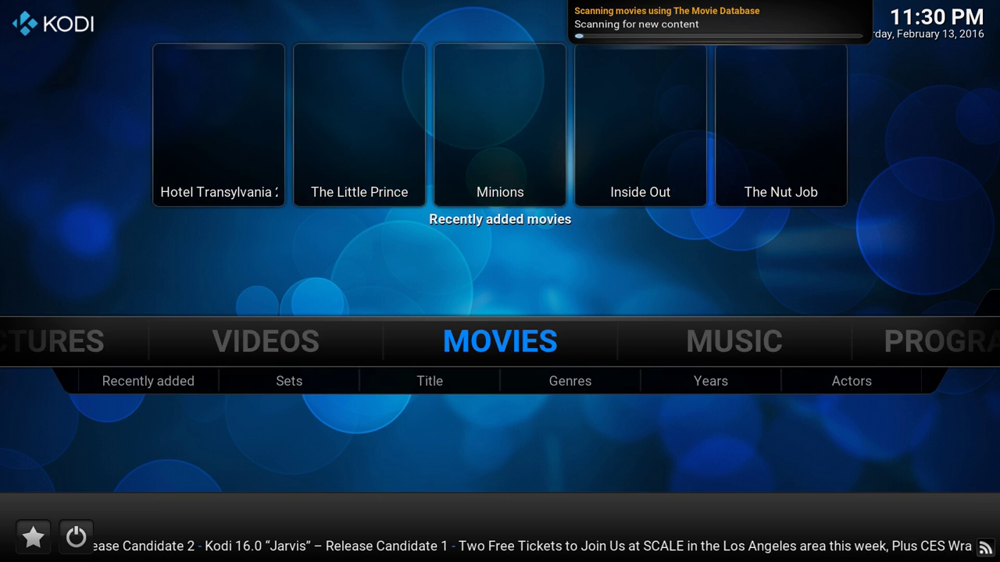
key("Right")
key("Left")
key("Right")
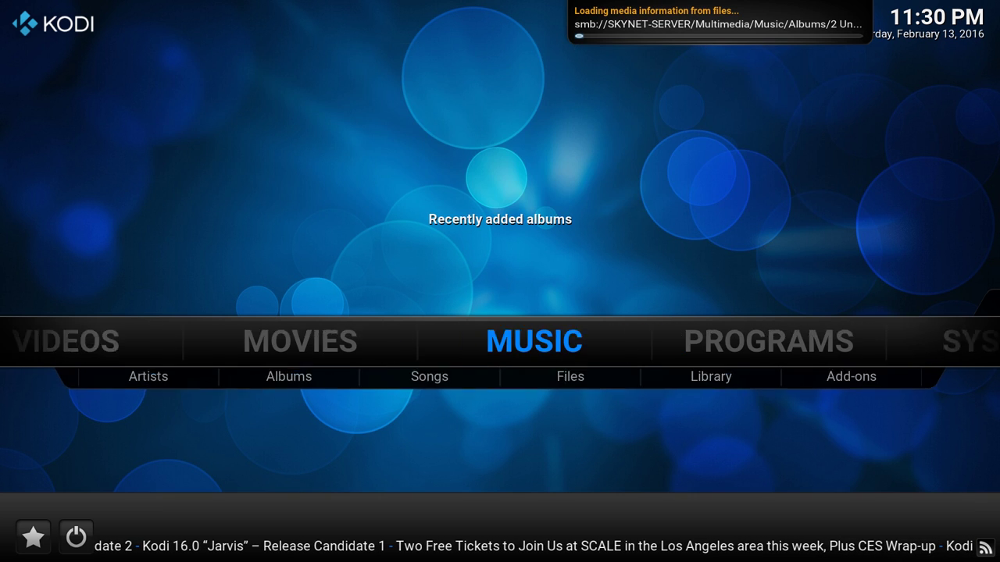
key("Right")
key("Right")
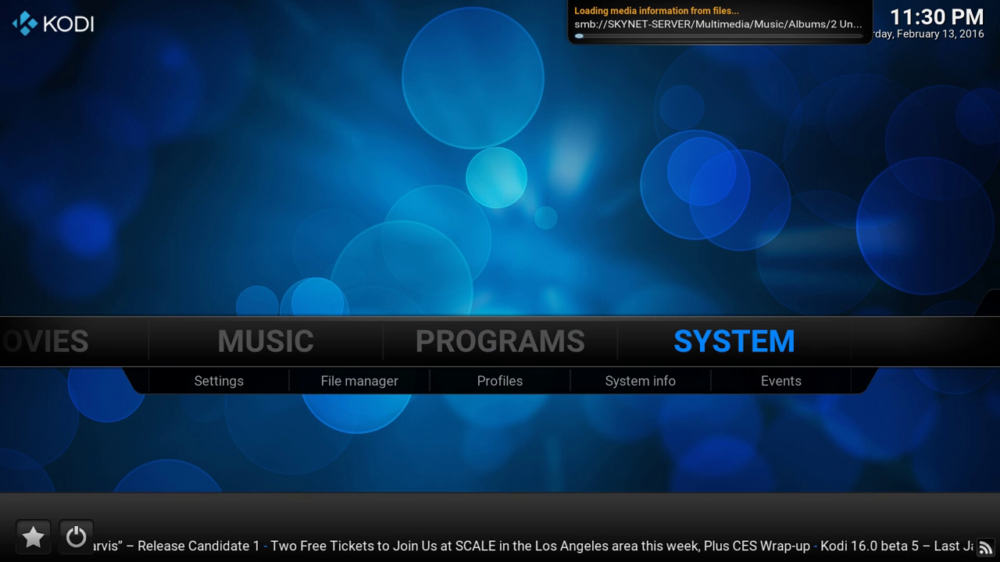
- In Settings > Appearance > International, set the interface language to Dutch
key("Return")
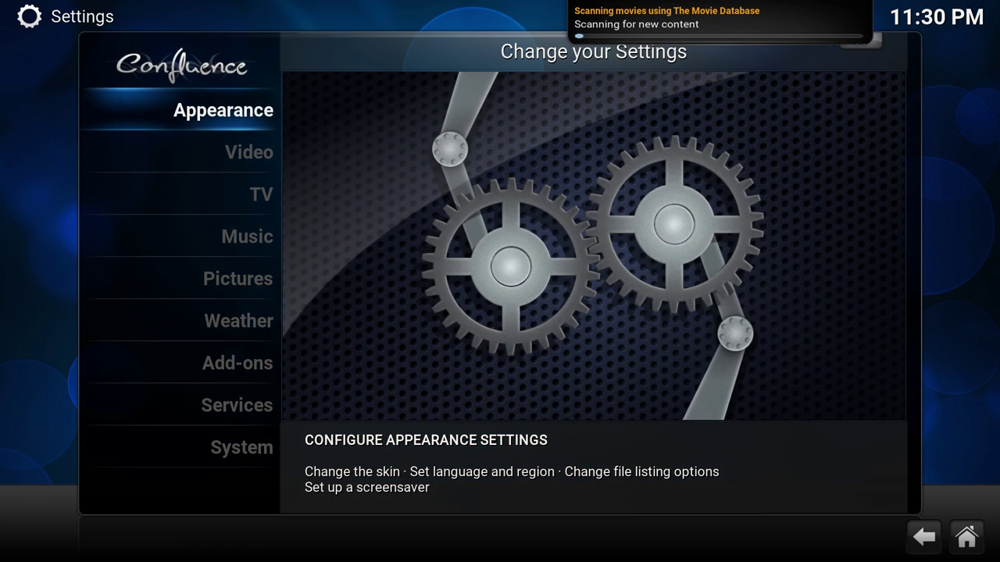
key("Return")
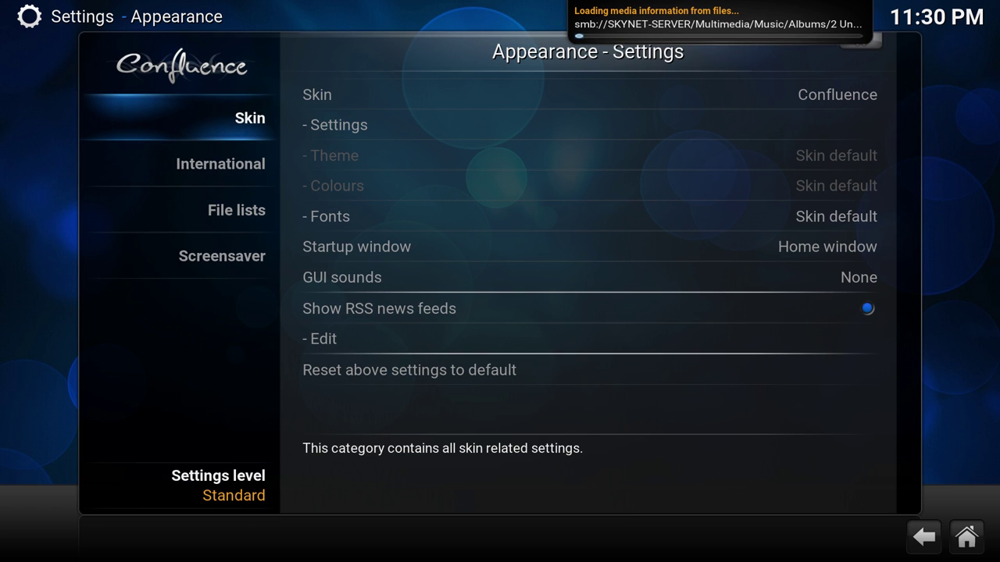
key("Down")
key("Right")
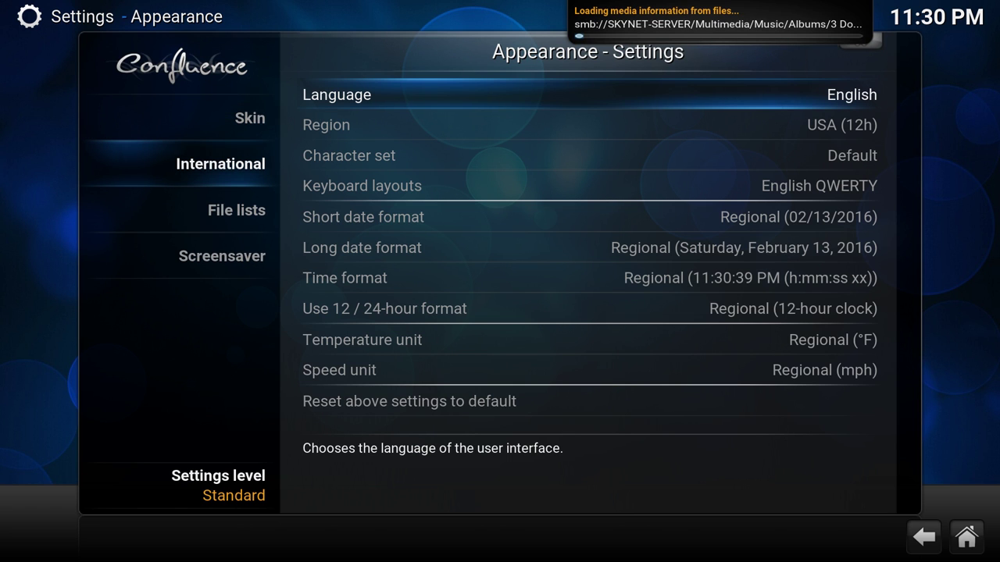
key("Return")
key("Down")
key("Up")
key("Up")
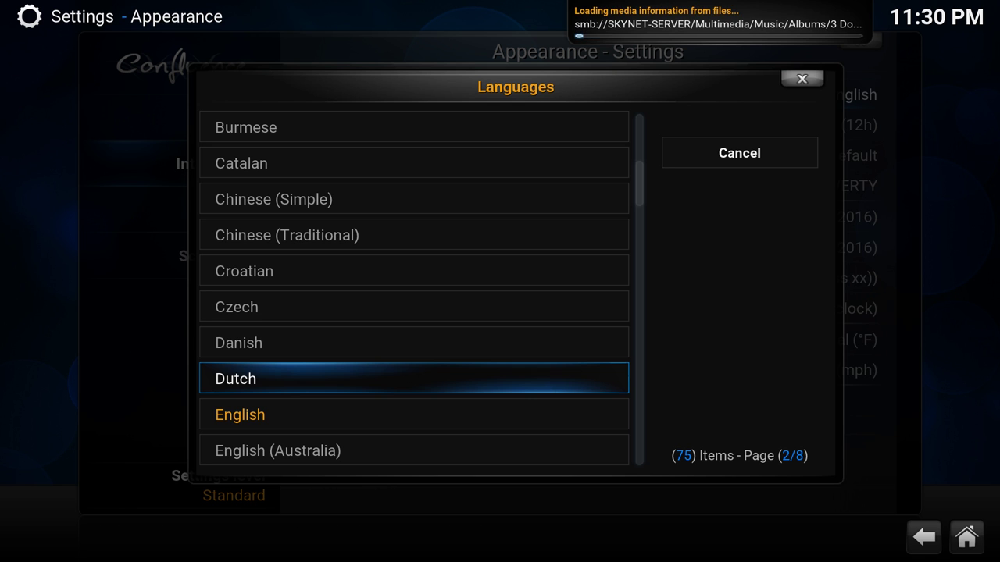
key("Return")
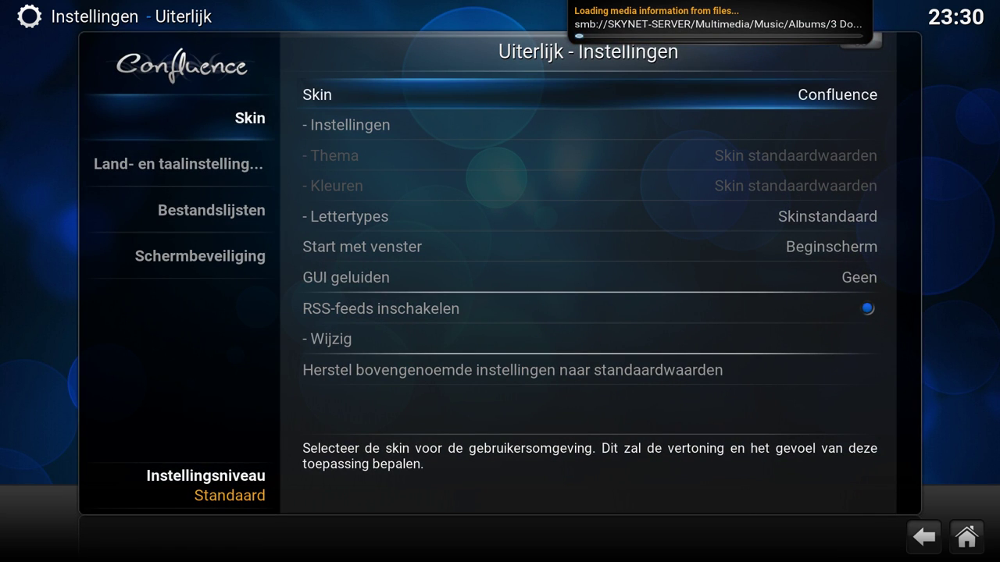
- Switch the interface language back to English
key("Left")
key("Down")
key("Right")
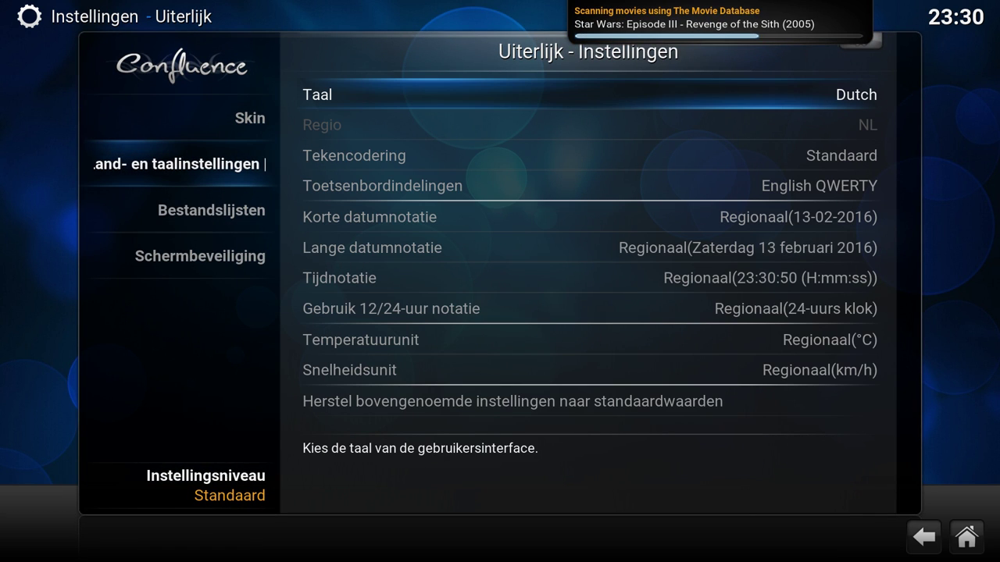
key("Return")
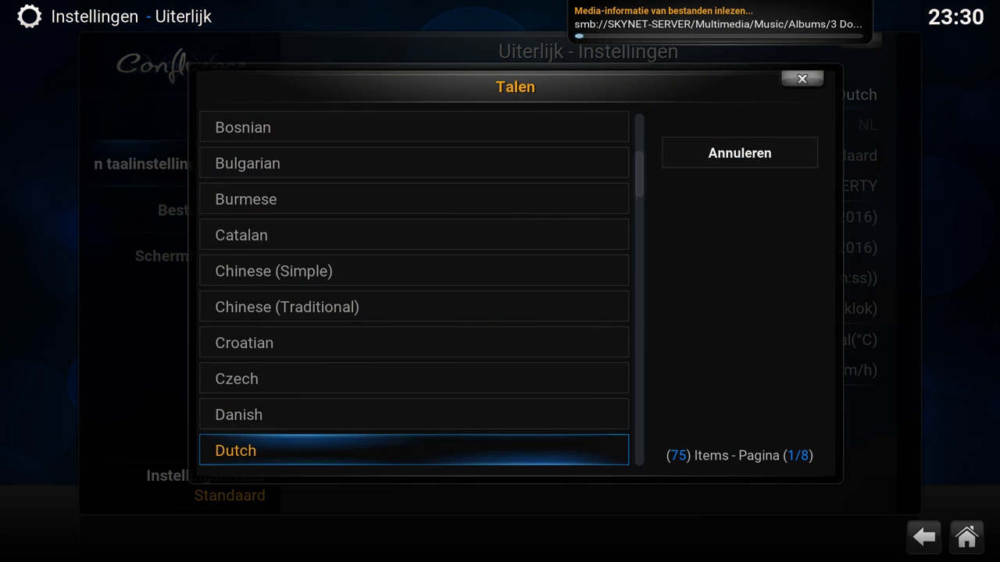
key("Down")
key("Down")
key("Up")
key("Return")
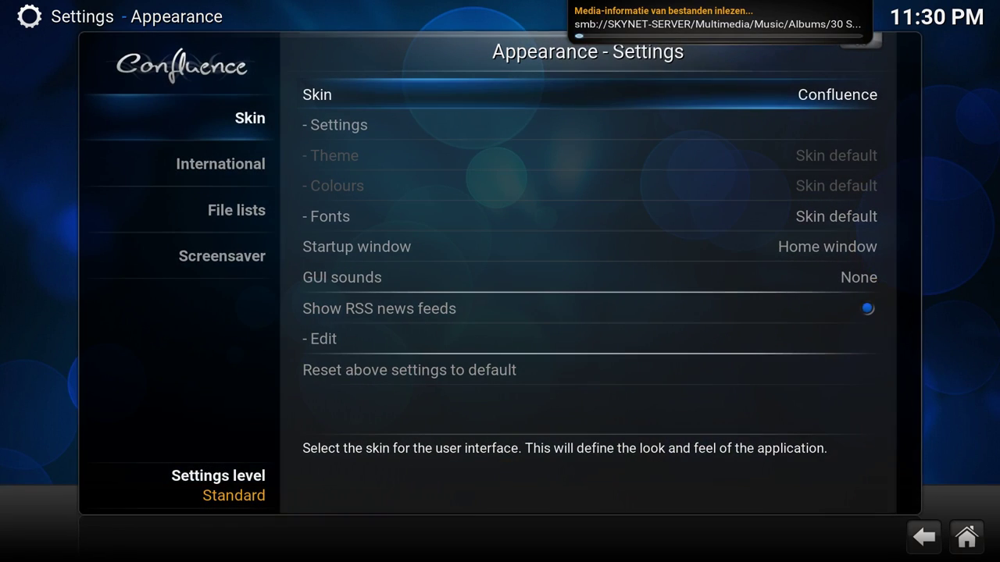
- Choose Central Europe as the region in the International settings
key("Left")
key("Down")
key("Right")
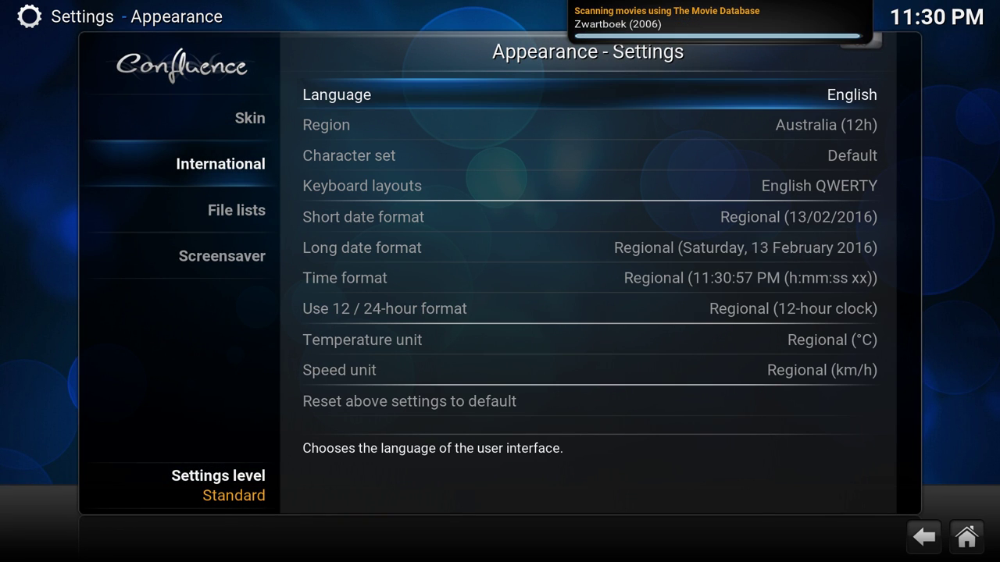
key("Down")
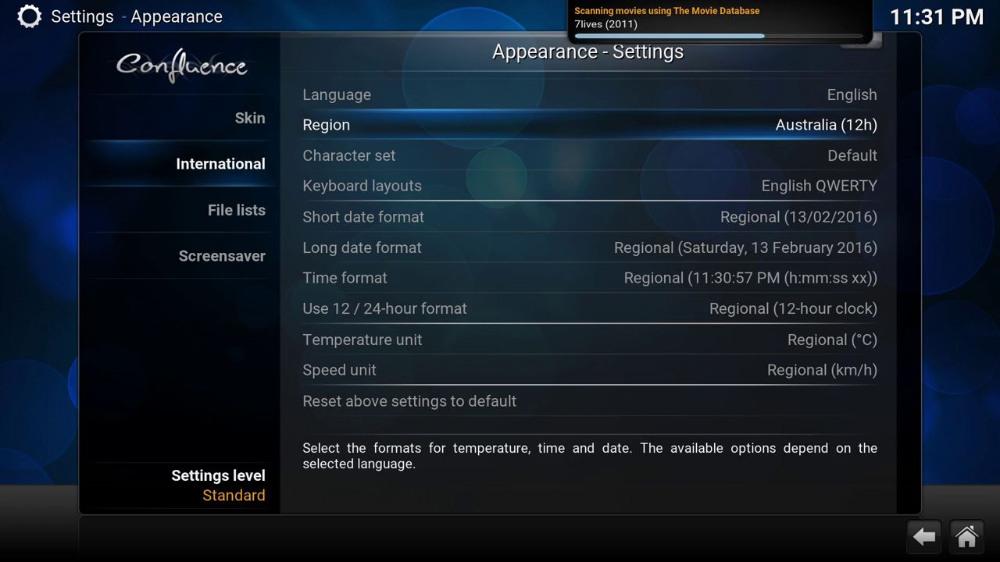
key("Return")
key("Down")
key("Down")
key("Down")
key("Return")
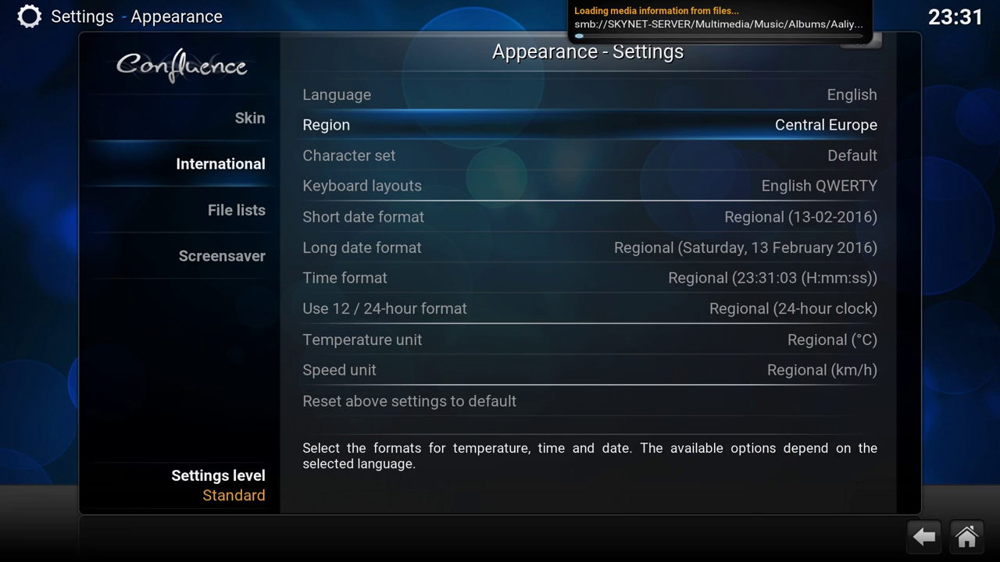
- Review the resulting date formats, °C temperature and km/h speed units, then return to categories
key("Down")
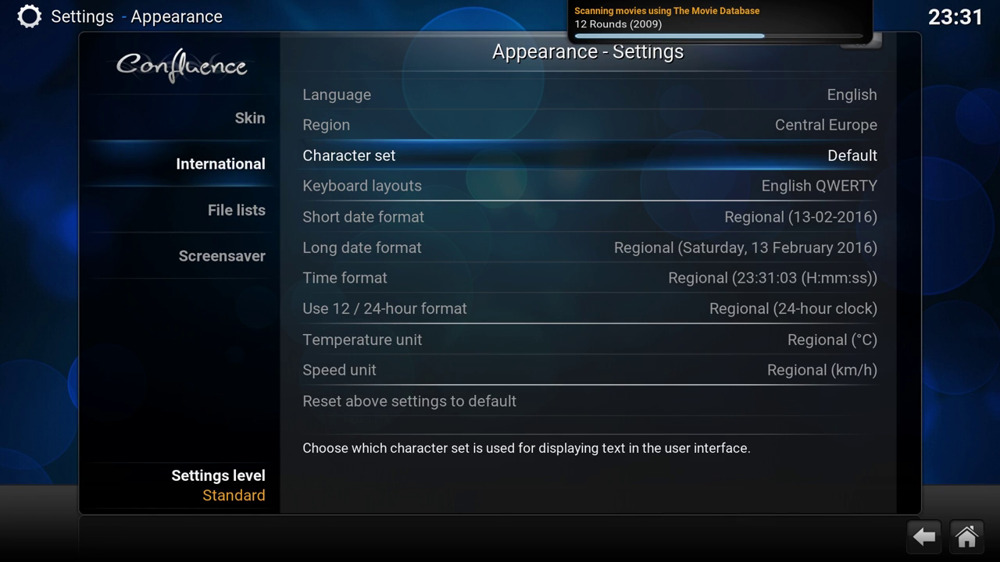
key("Down")
key("Down")
key("Down")
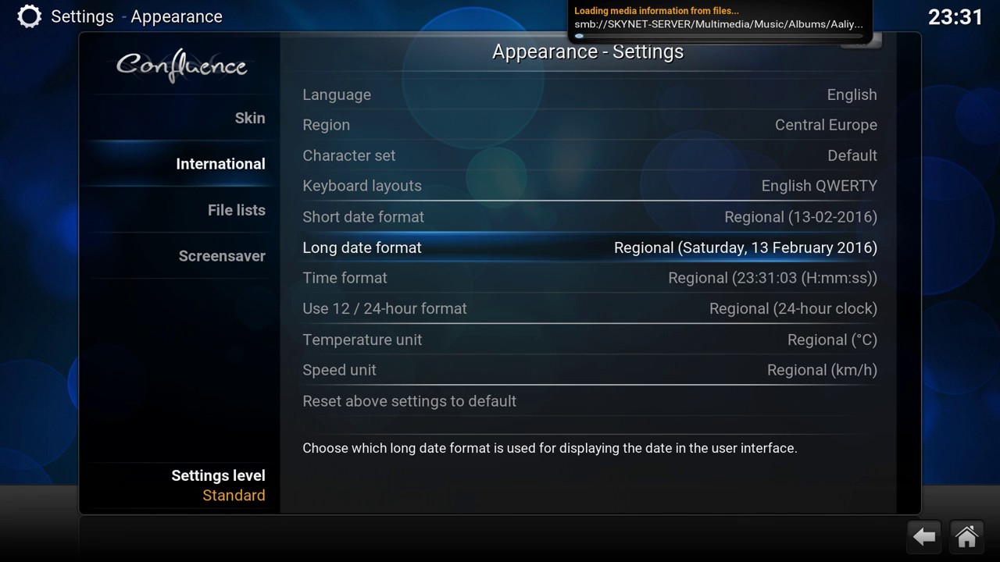
key("Up")
key("Down")
key("Down")
key("Down")
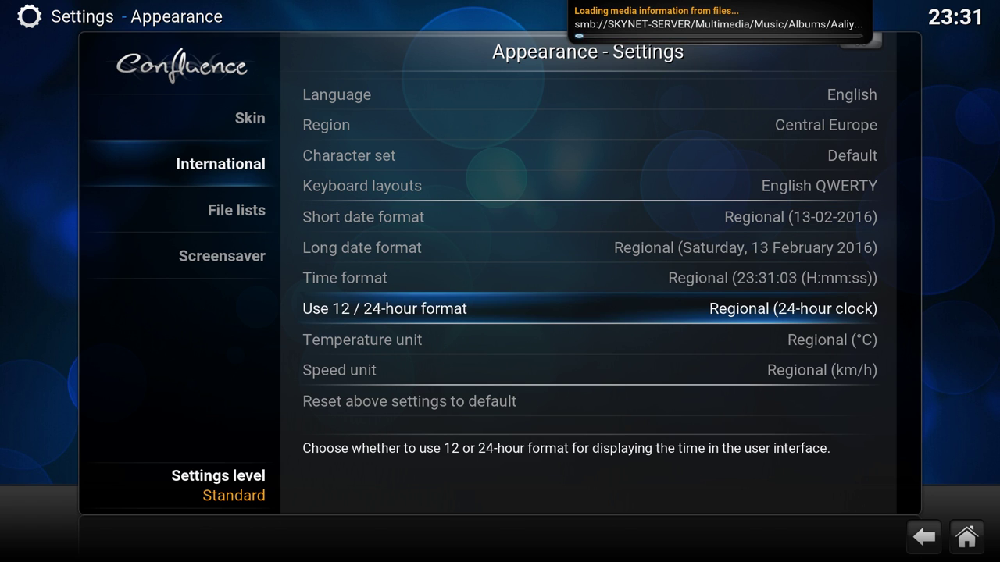
key("Down")
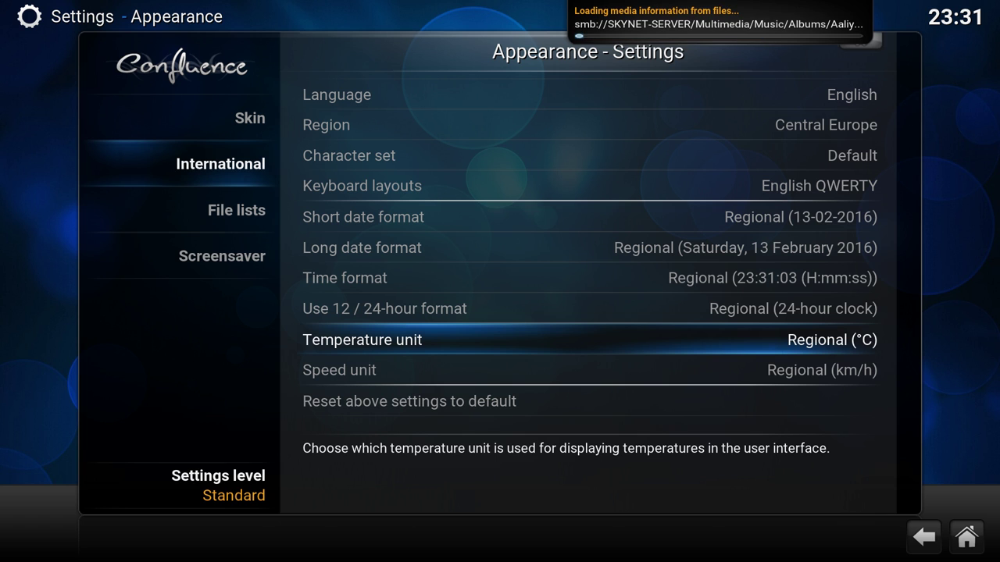
key("Down")
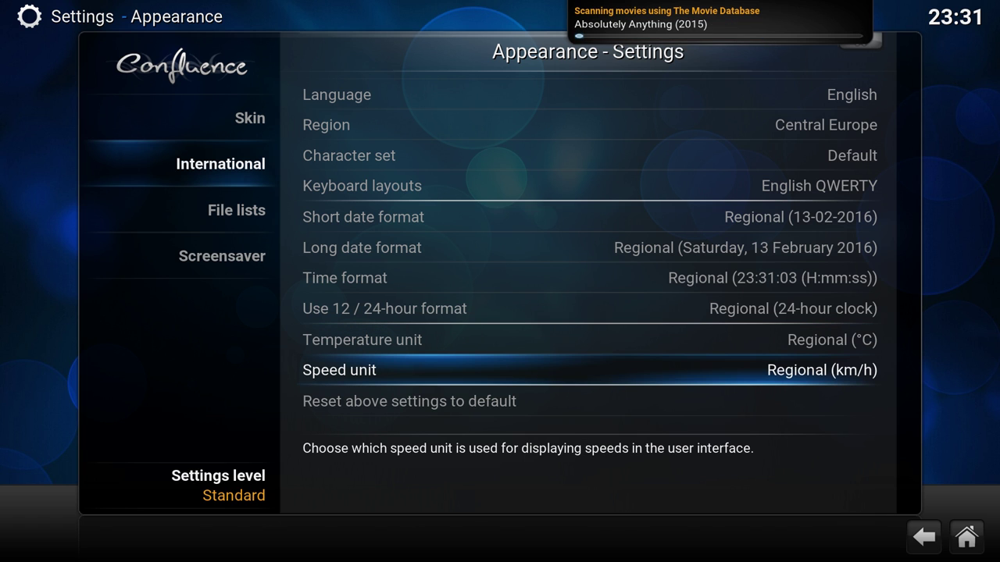
key("Left")
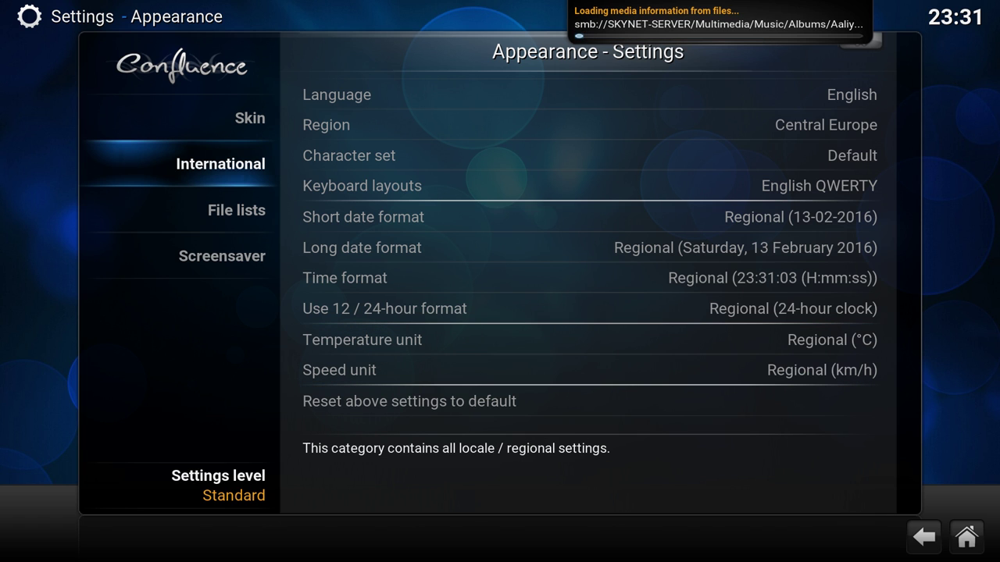
- Check the file list settings, then inspect the parent folder entry in Movies by Title
key("Down")
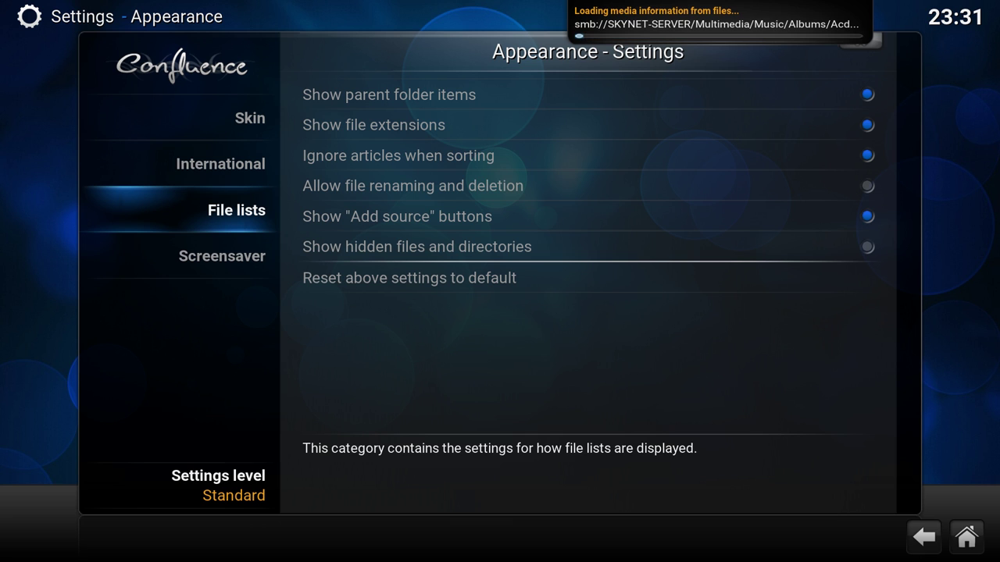
key("Right")
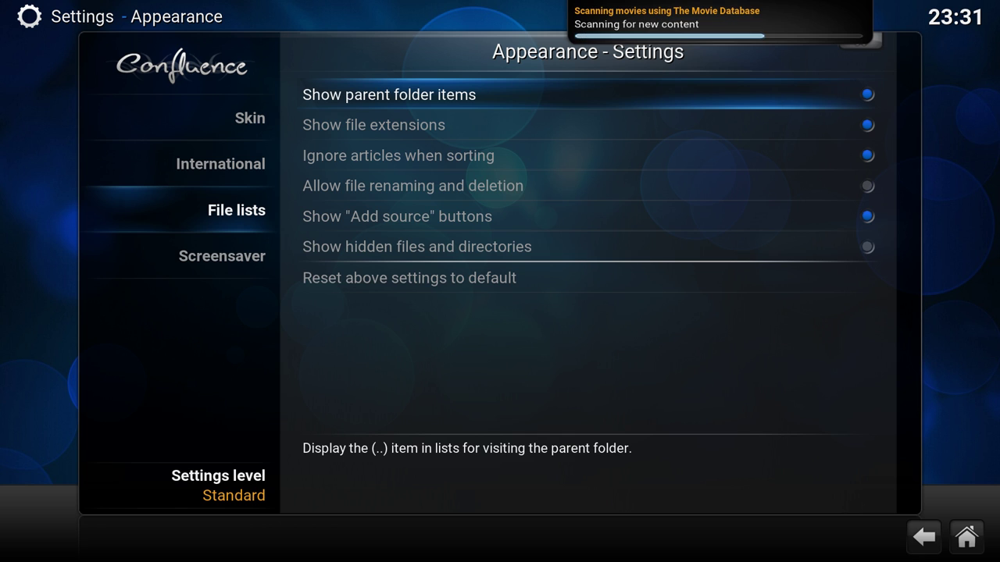
key("Escape")
key("Escape")
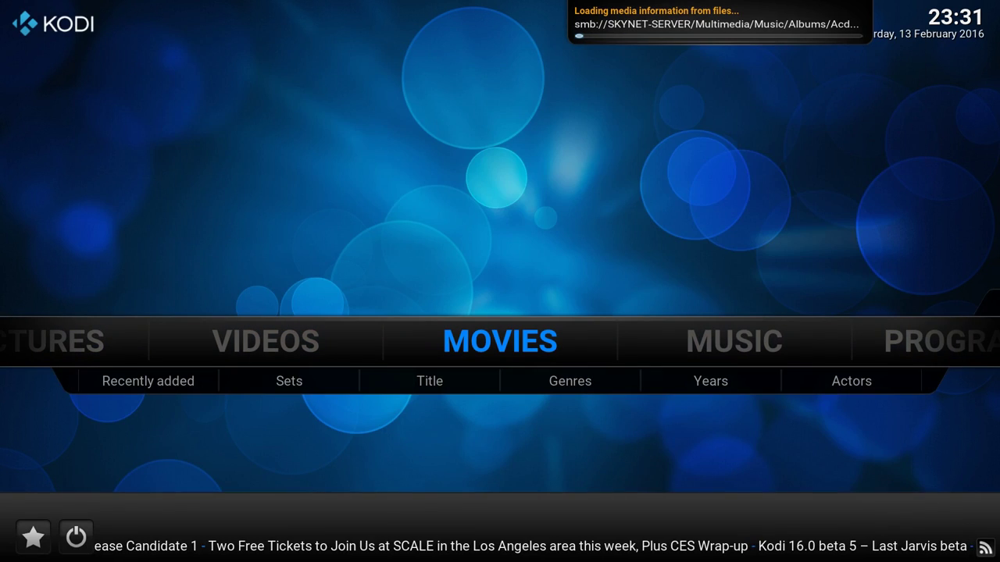
key("Down")
key("Right")
key("Right")
key("Return")
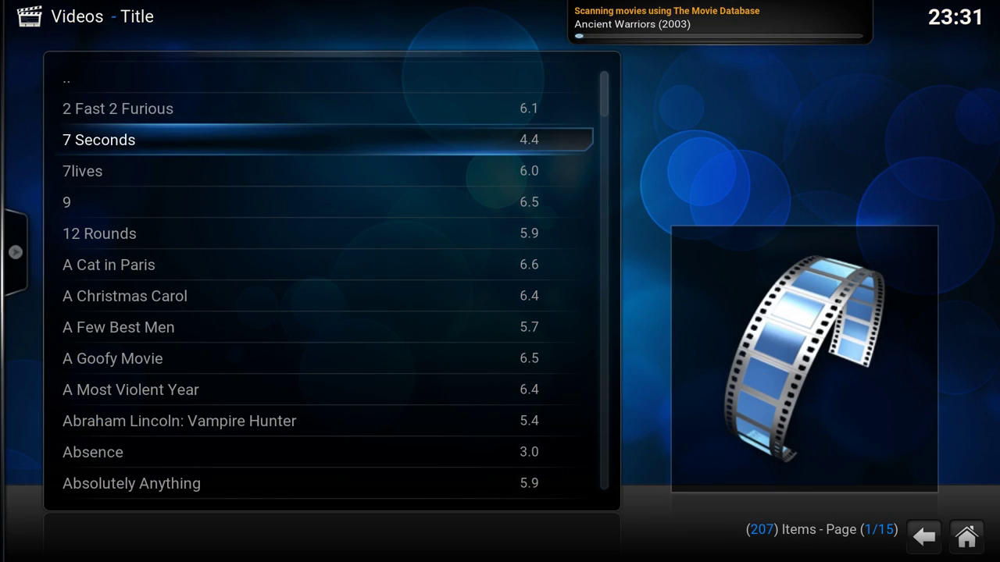
key("Up")
key("Up")
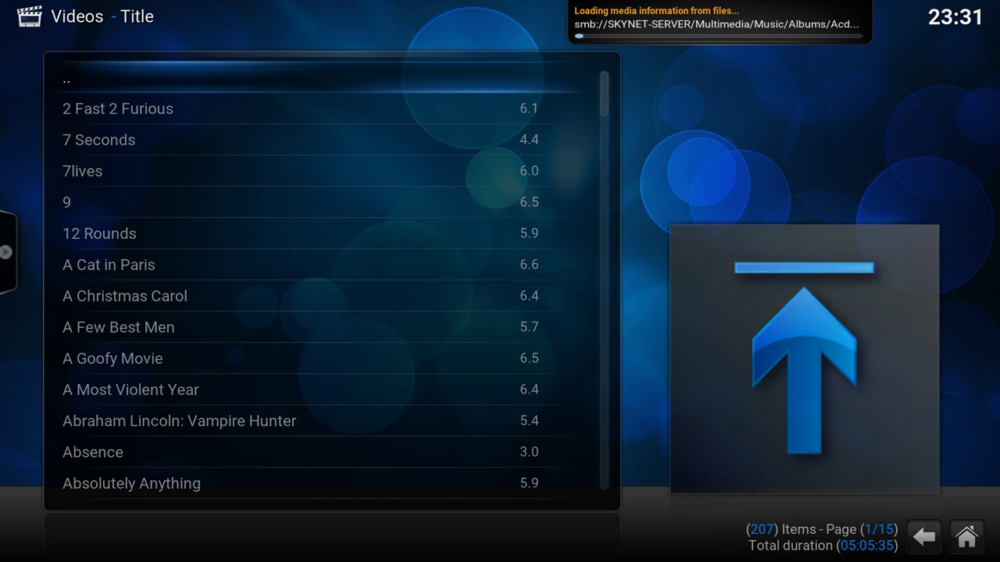
key("Escape")
- Turn off Show parent folder items in Appearance > File lists
key("Right")
key("Right")
key("Right")
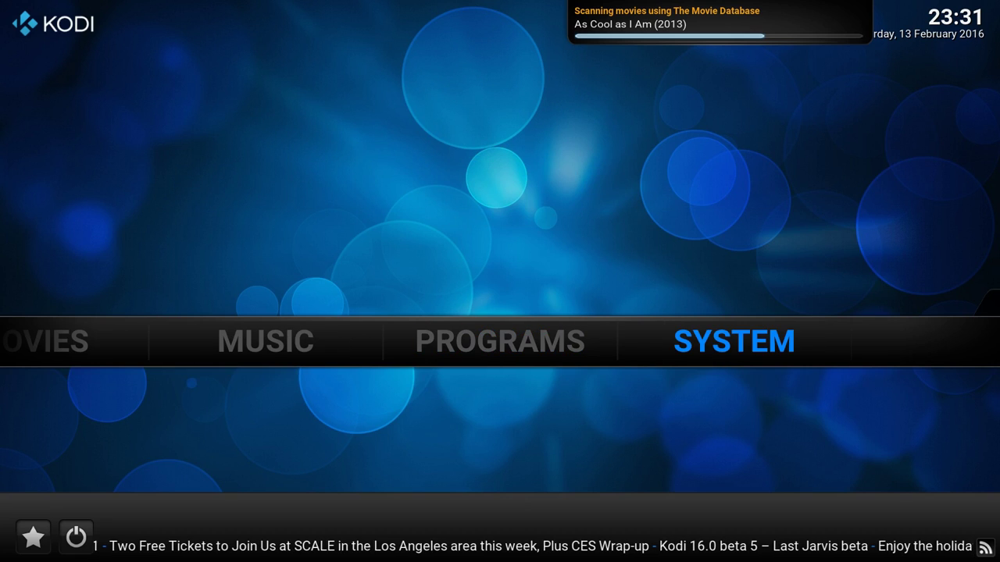
key("Return")
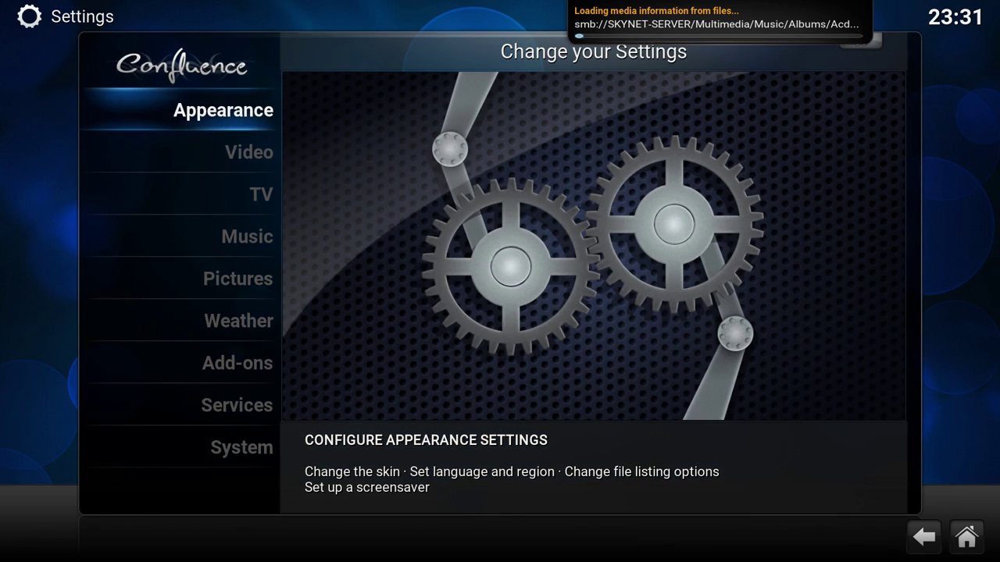
key("Return")
key("Down")
key("Down")
key("Right")
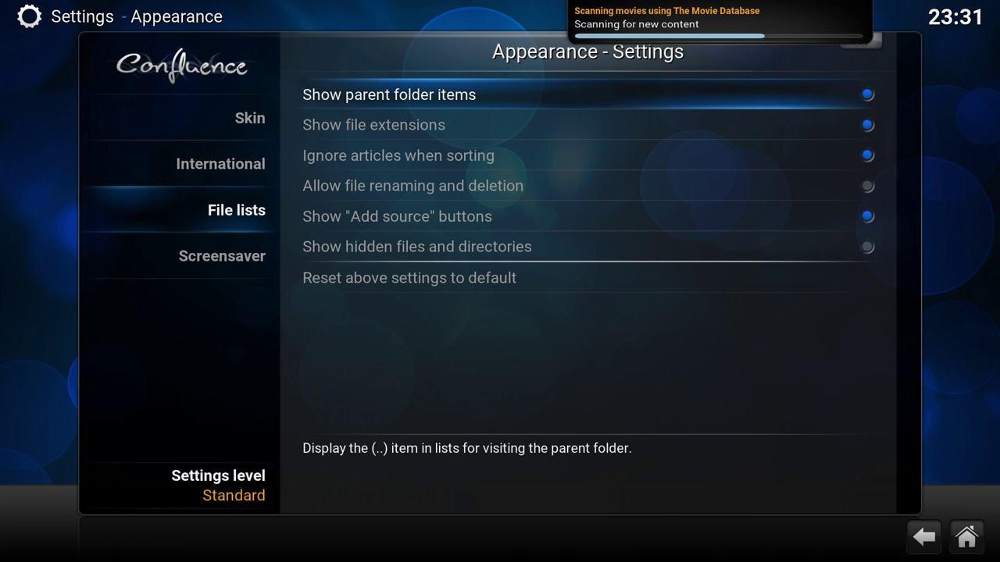
key("Down")
key("Down")
key("Down")
key("Down")
key("Down")
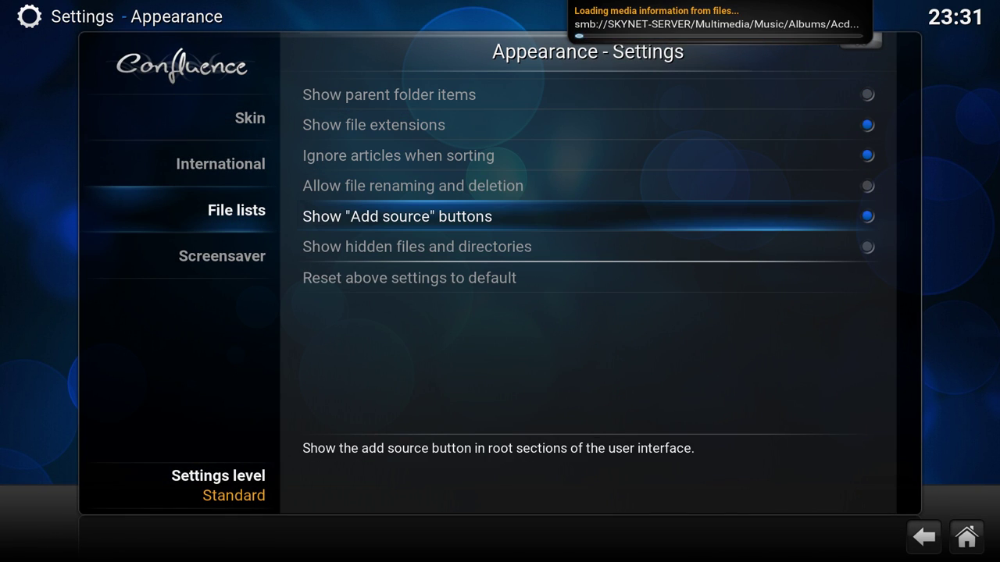
key("Left")
key("Down")
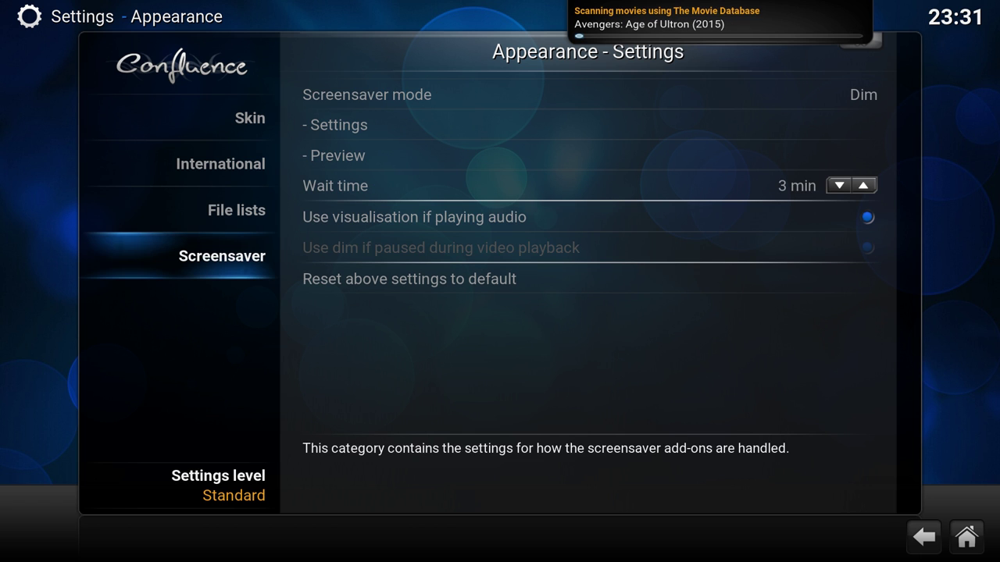
- Select Shadertoy Screensavers as the screensaver and preview it
key("Right")
key("Return")
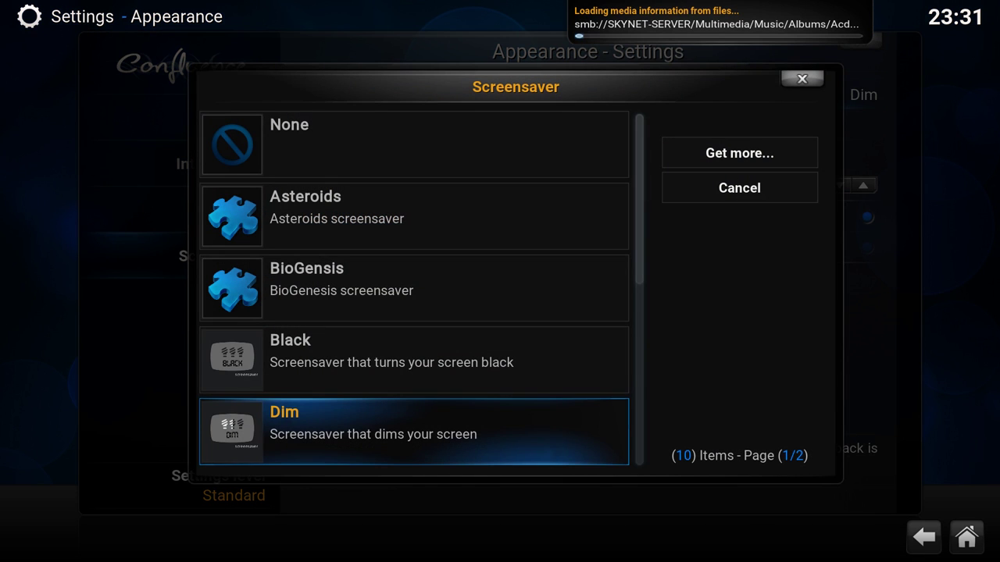
key("Up")
key("Up")
key("Up")
key("Up")
key("Down")
key("Down")
key("Down")
key("Down")
key("Down")
key("Down")
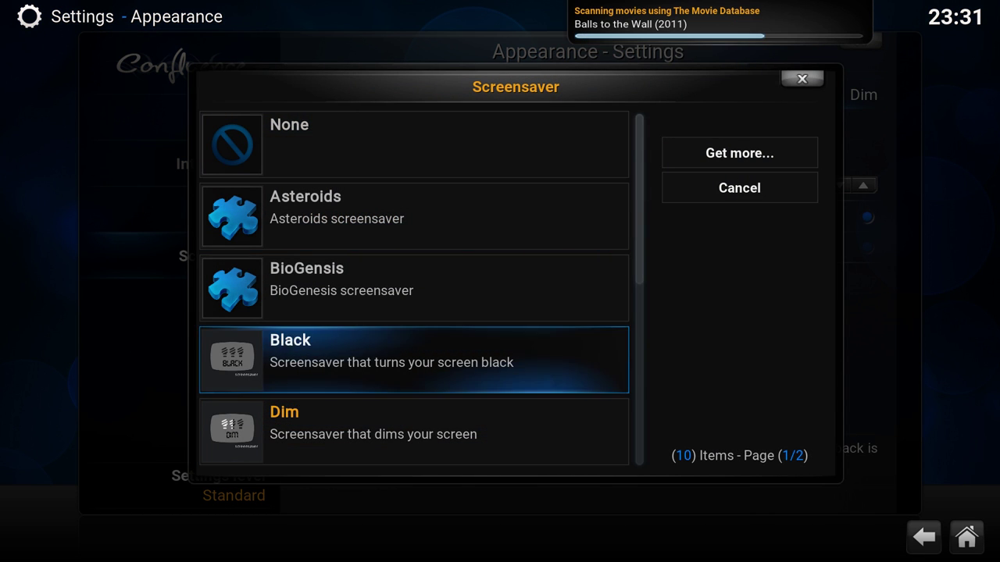
key("Down")
key("Down")
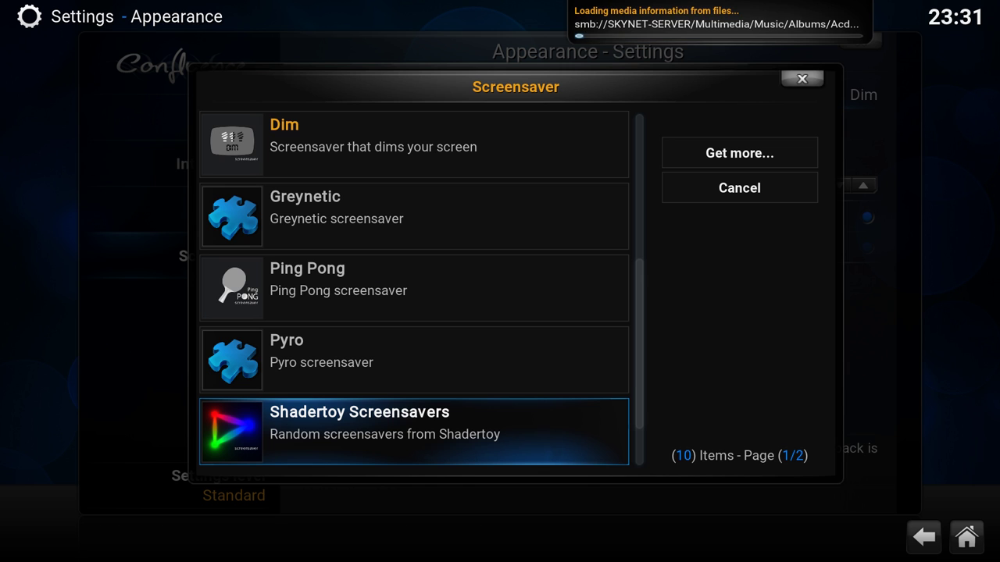
key("Return")
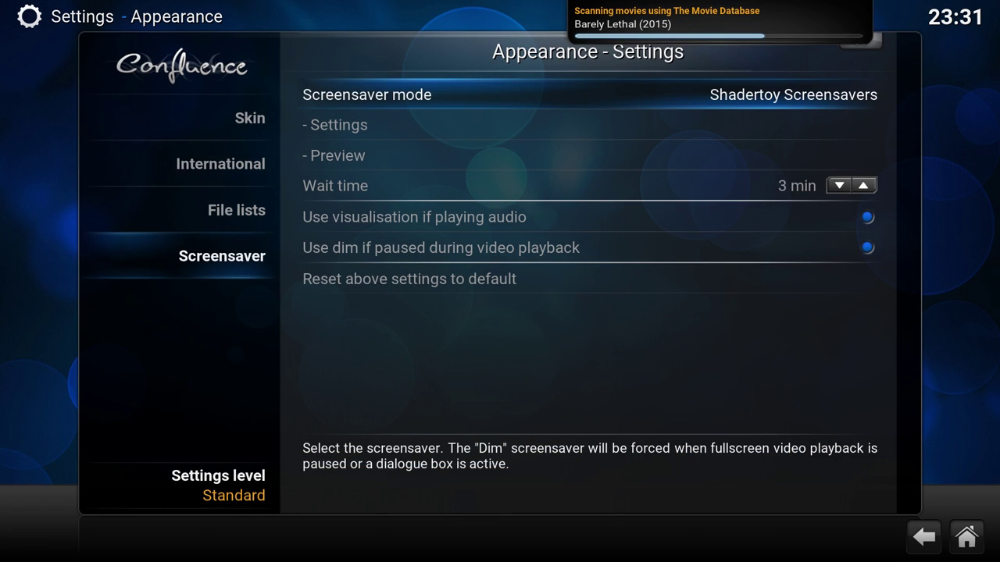
key("Down")
key("Down")
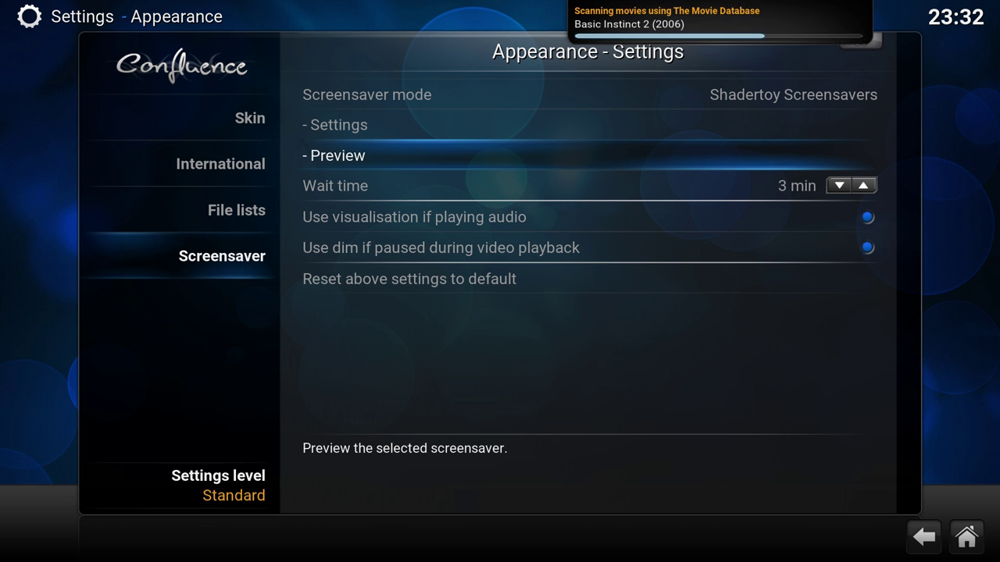
key("Return")
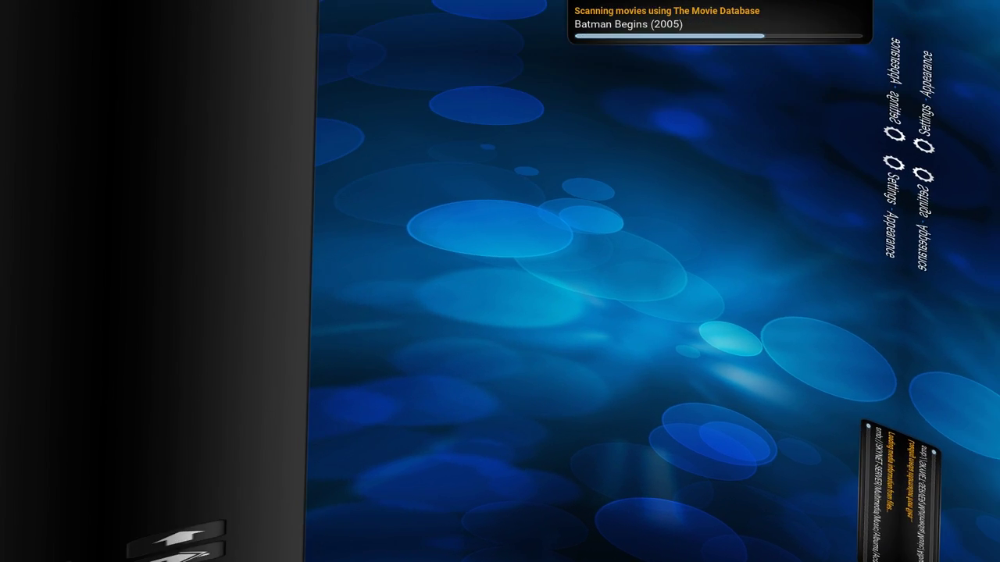
key("Escape")
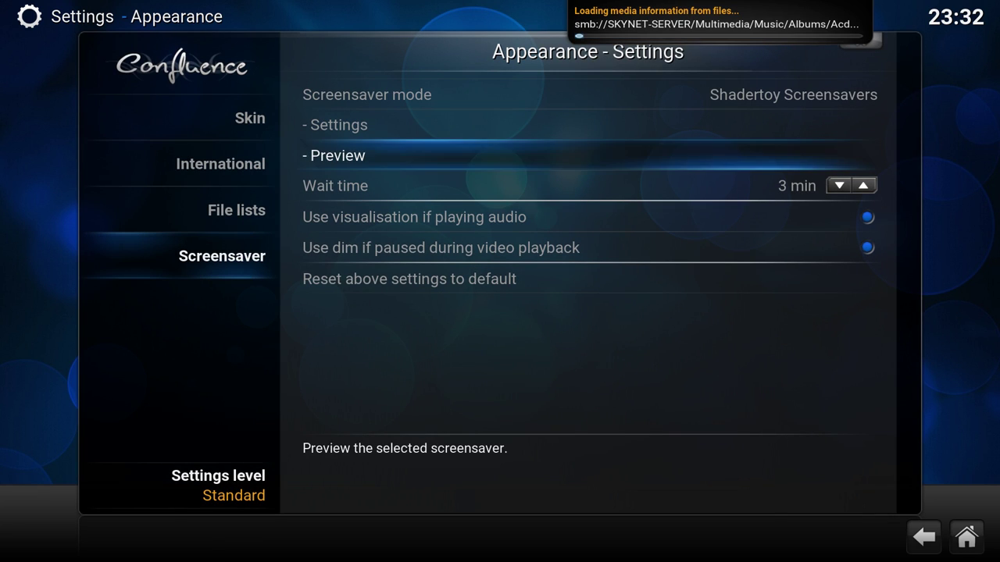
- Raise the screensaver wait time to 5 minutes and close Appearance settings
key("Down")
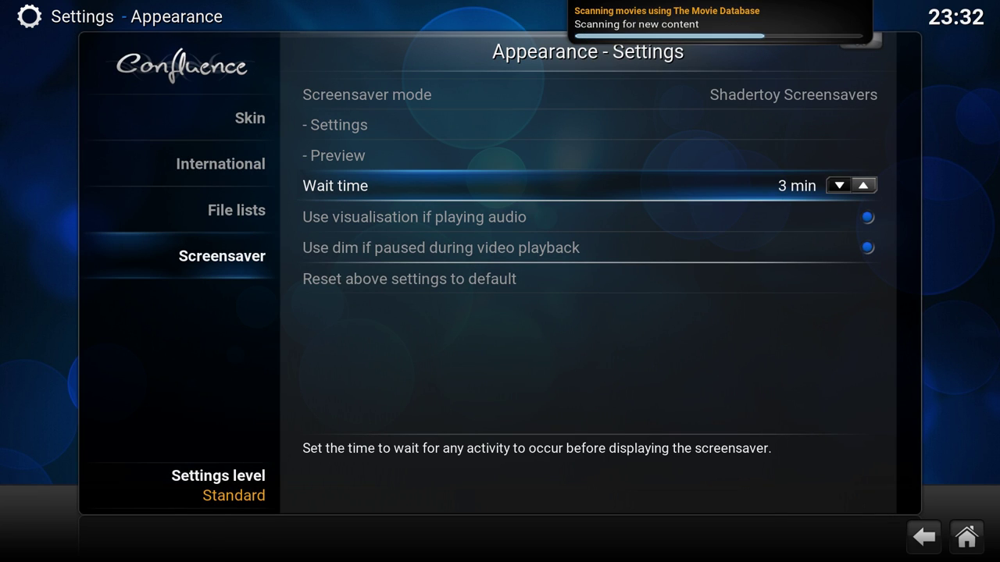
key("Right")
key("Right")
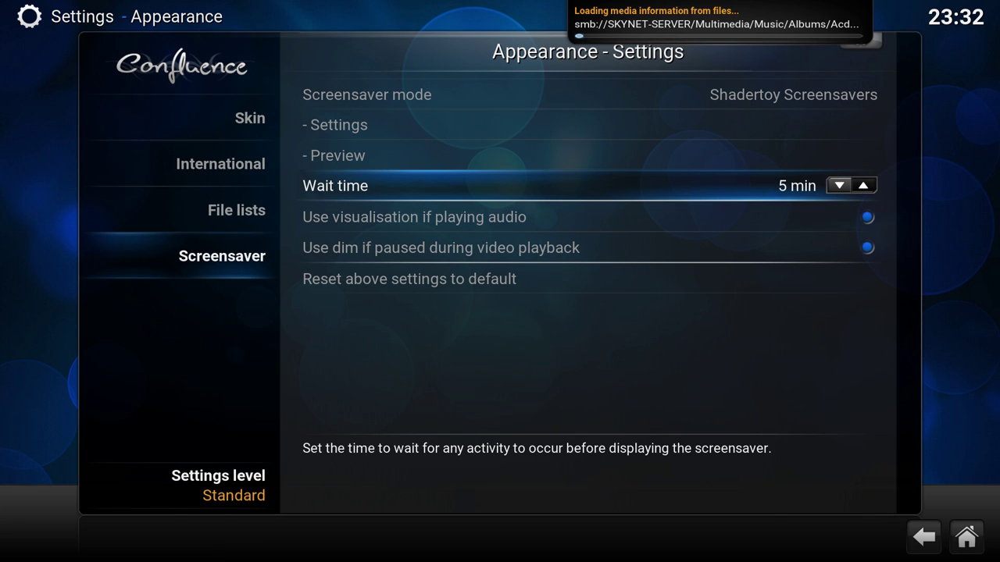
key("Escape")
- Switch on Group movies in sets in Settings > Video > Library
key("Down")
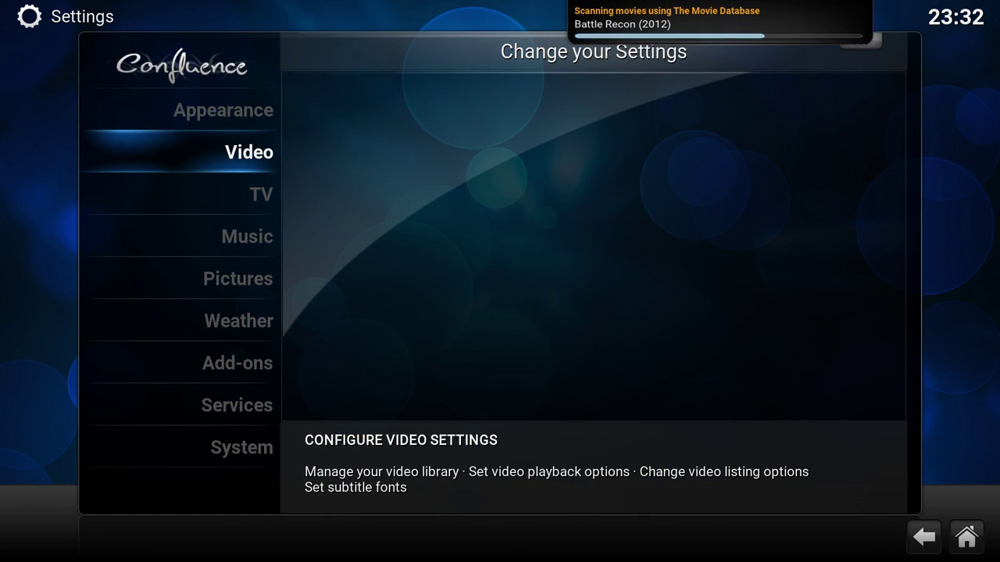
key("Return")
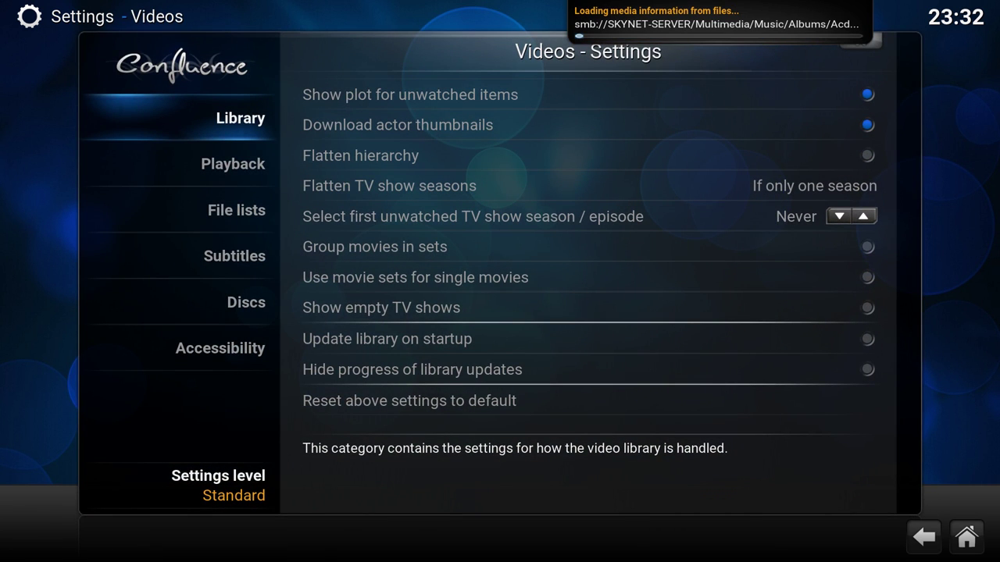
key("Right")
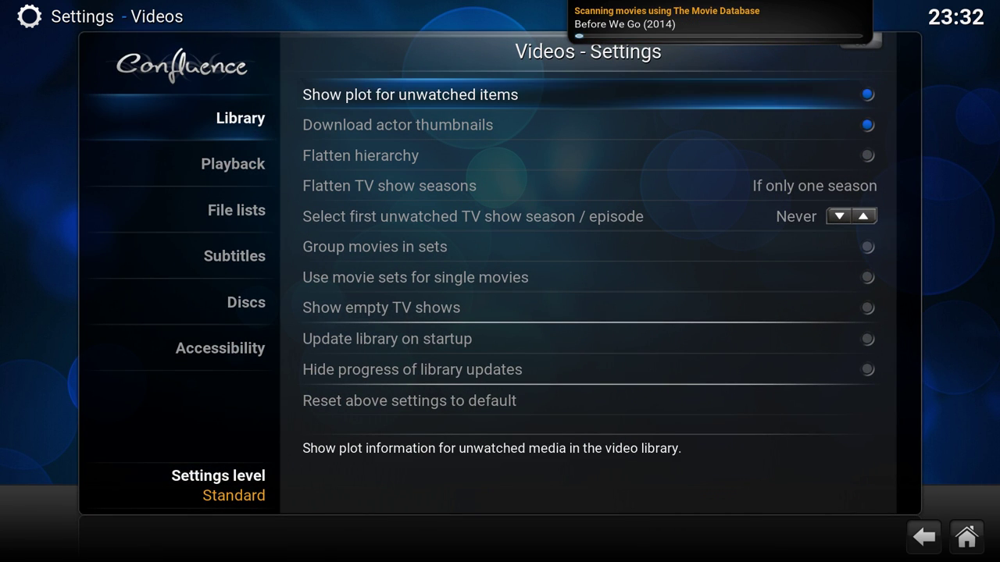
key("Down")
key("Down")
key("Down")
key("Down")
key("Down")
key("Down")
key("Down")
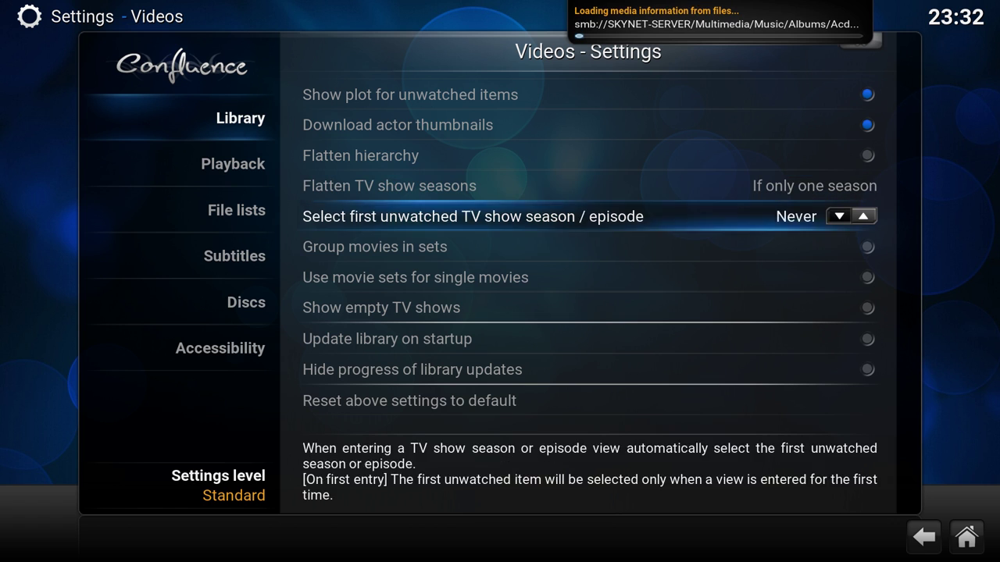
key("Up")
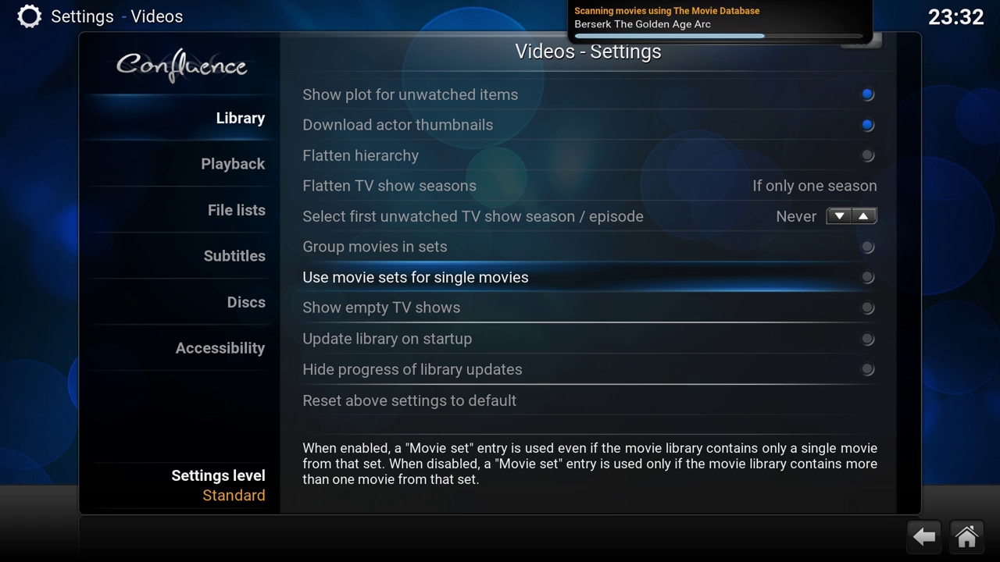
key("Up")
key("Return")
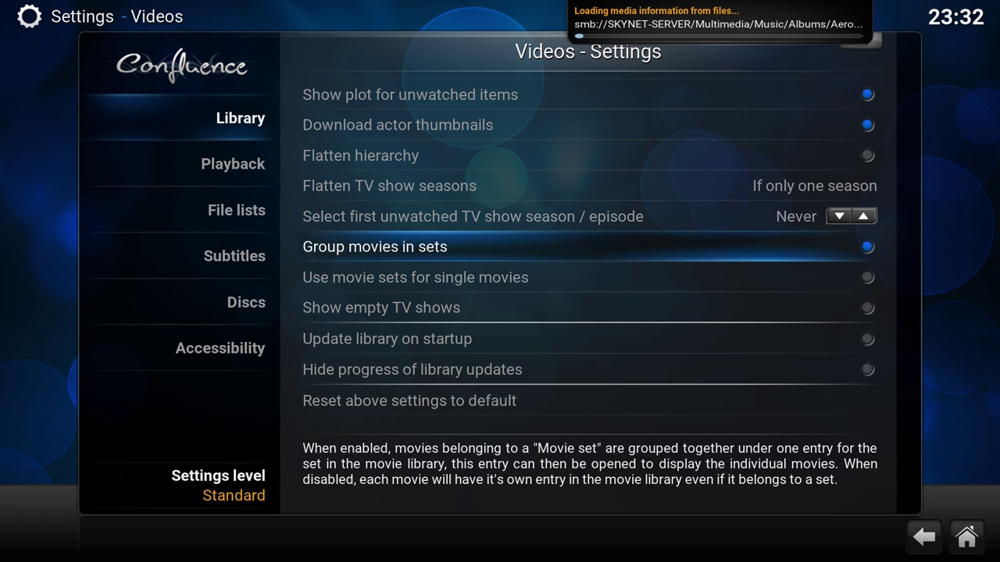
- Set the preferred audio language in Video > Playback to English
key("Left")
key("Down")
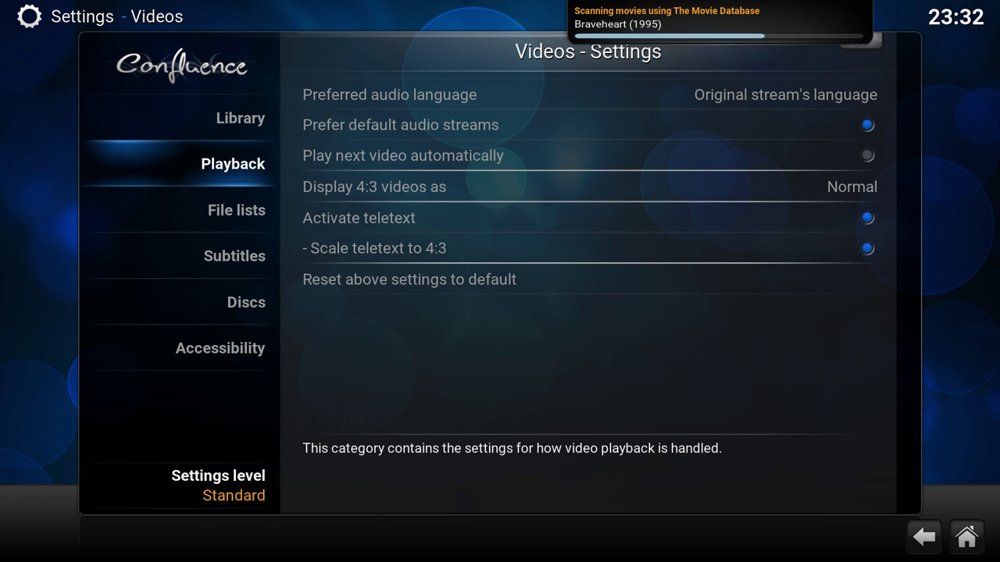
key("Right")
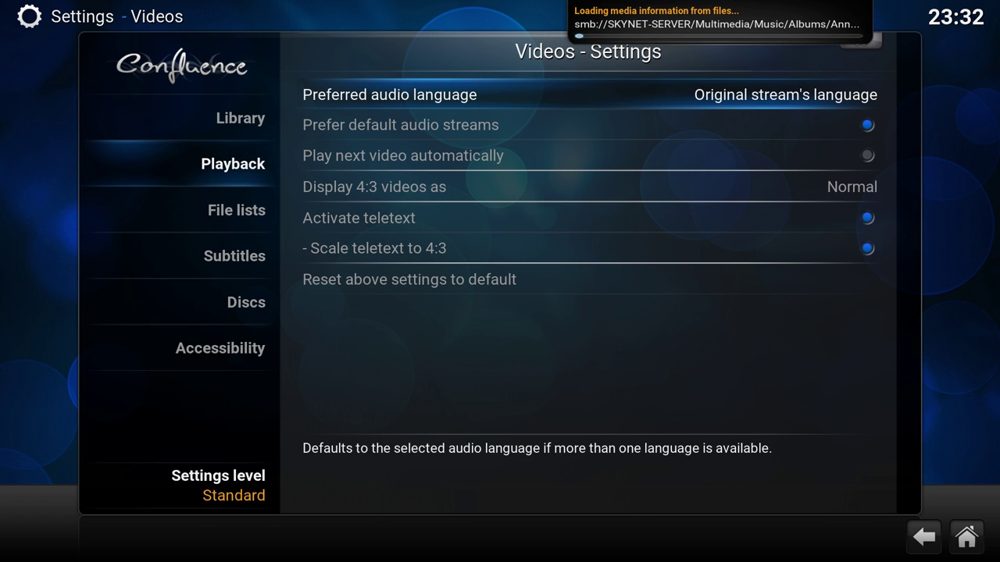
key("Return")
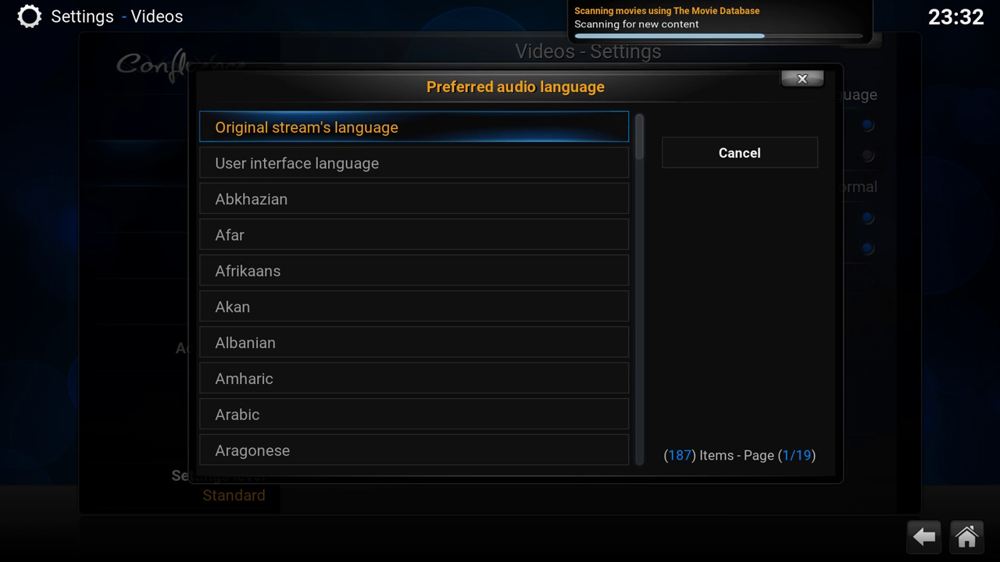
key("e")
key("Return")
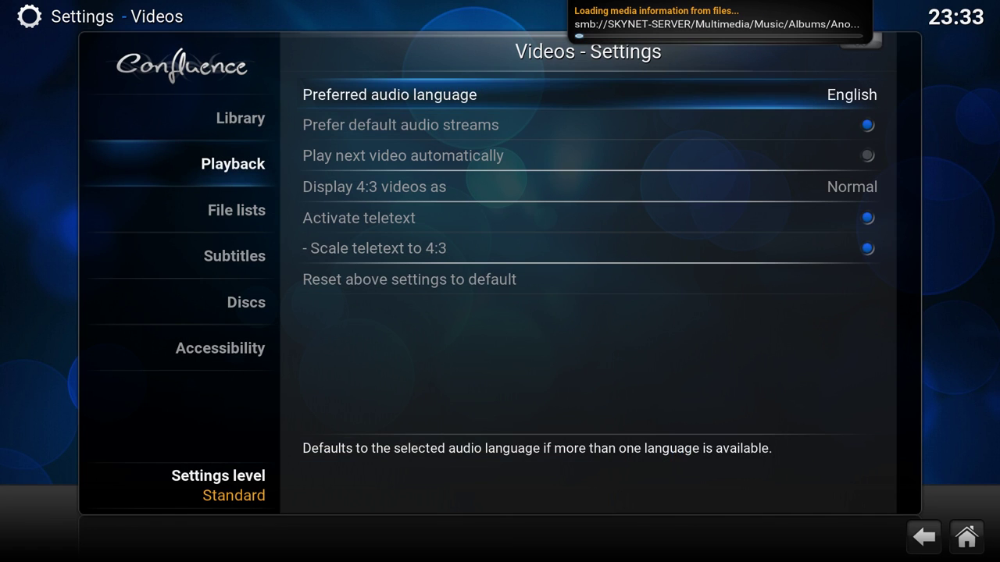
- Change the preferred audio language to User interface language
key("Down")
key("Up")
key("Return")
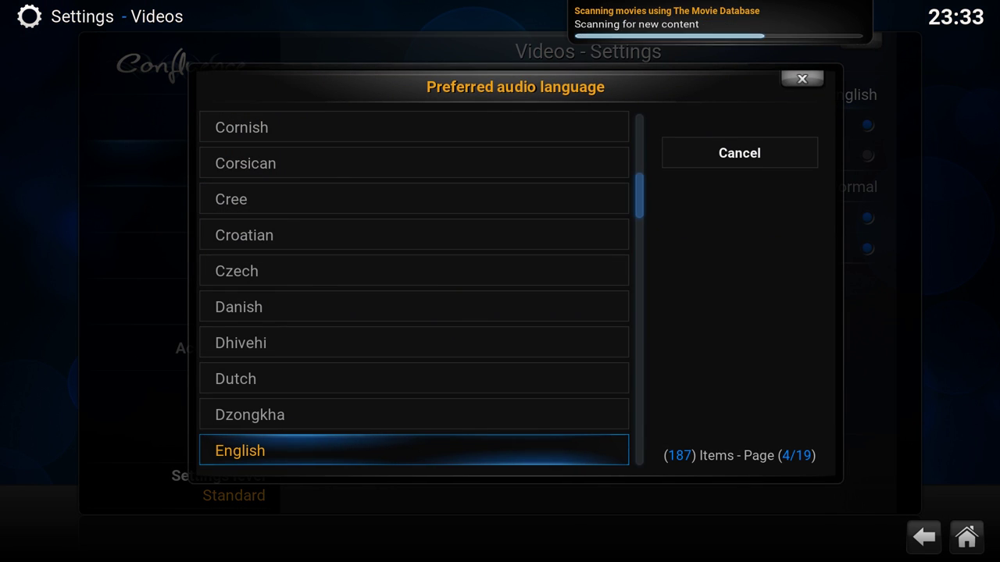
key("Page_Up")
key("Page_Up")
key("Page_Up")
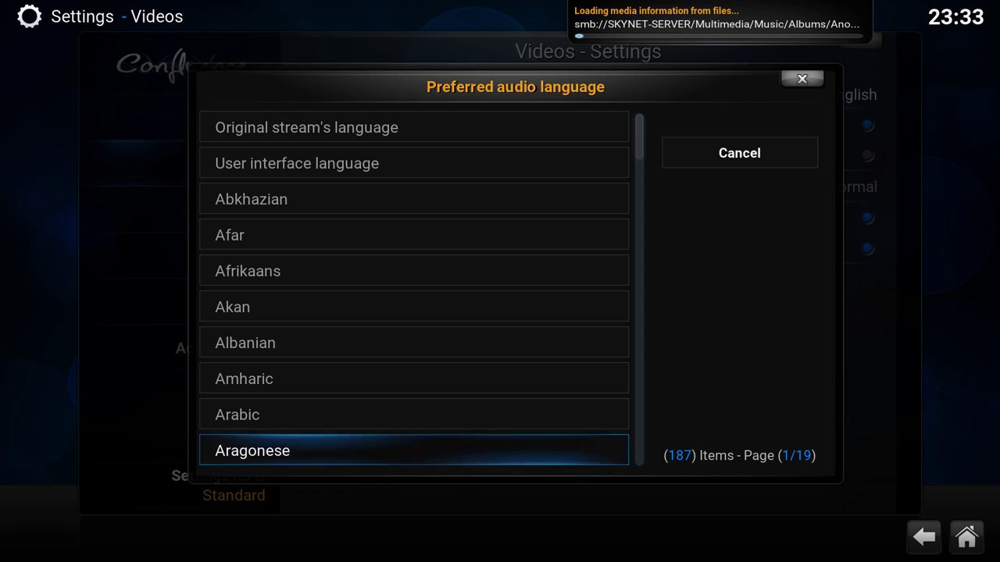
key("Up")
key("Up")
key("Up")
key("Up")
key("Up")
key("Up")
key("Up")
key("Up")
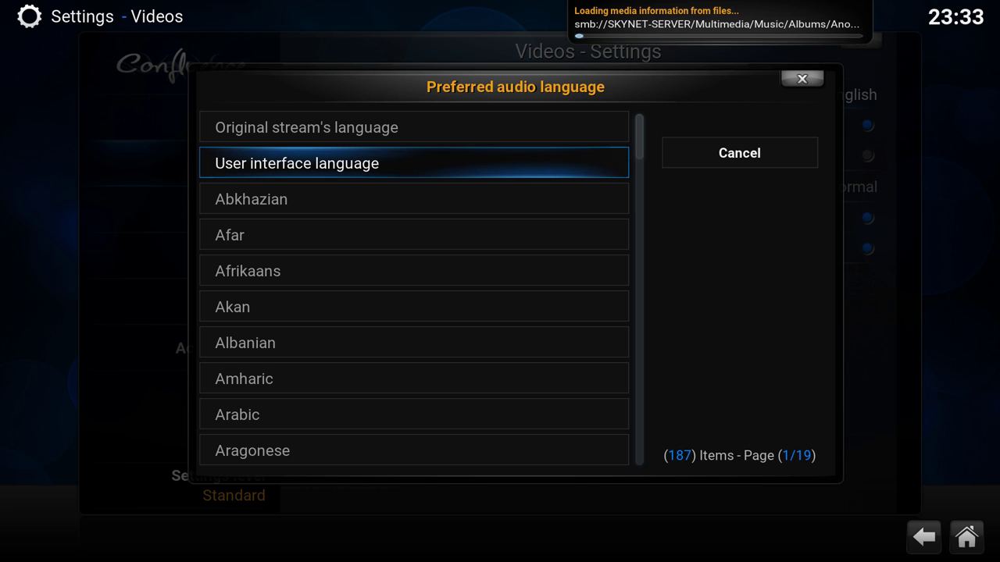
key("Down")
key("Down")
key("Down")
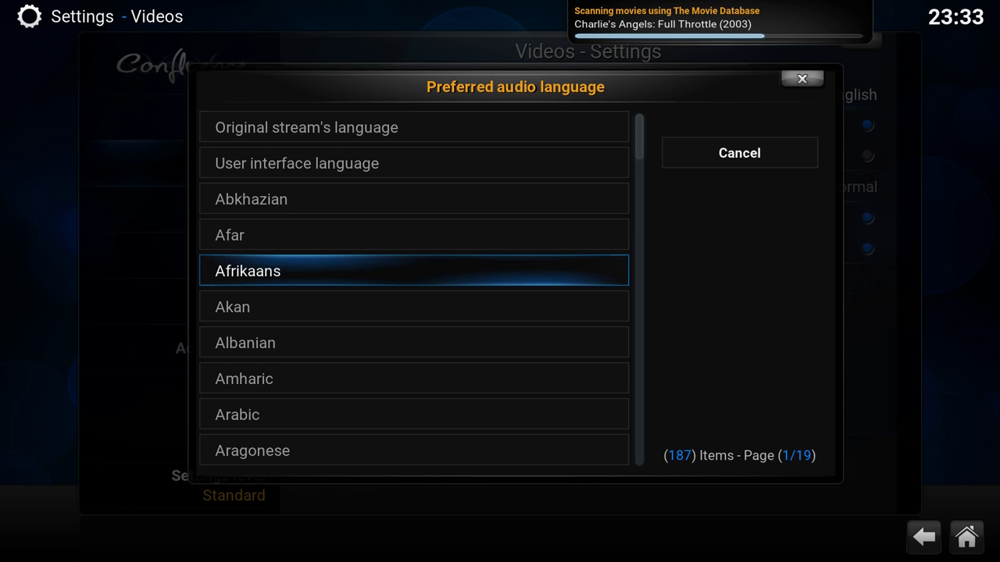
key("Page_Down")
key("Page_Down")
key("Page_Down")
key("Page_Down")
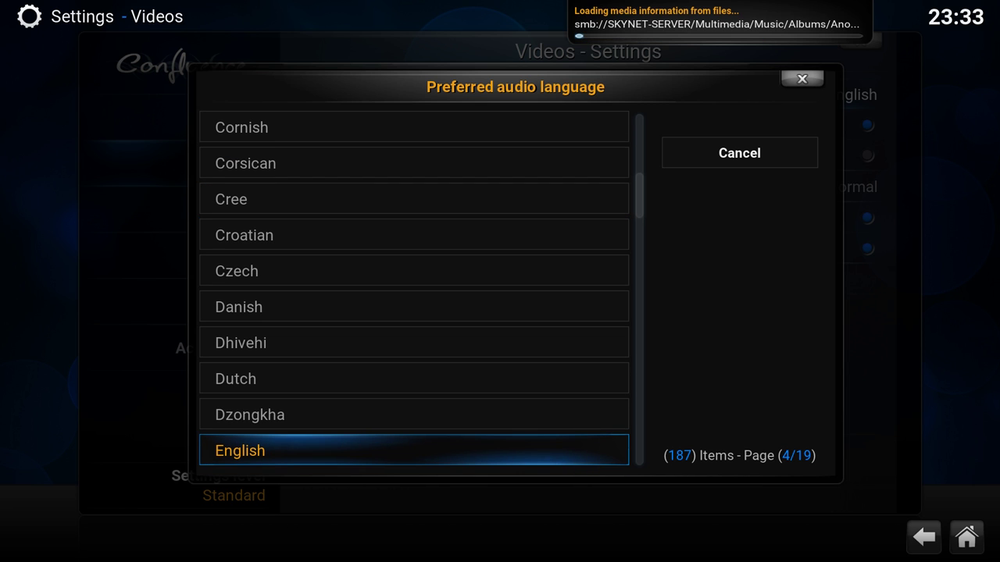
key("Page_Up")
key("Page_Up")
key("Page_Up")
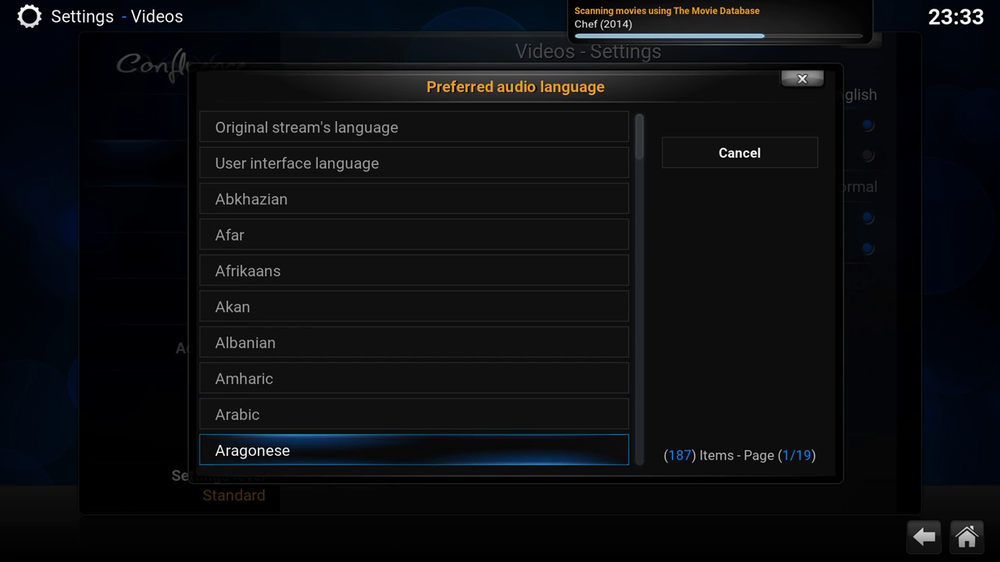
key("Up")
key("Up")
key("Up")
key("Up")
key("Up")
key("Up")
key("Up")
key("Up")
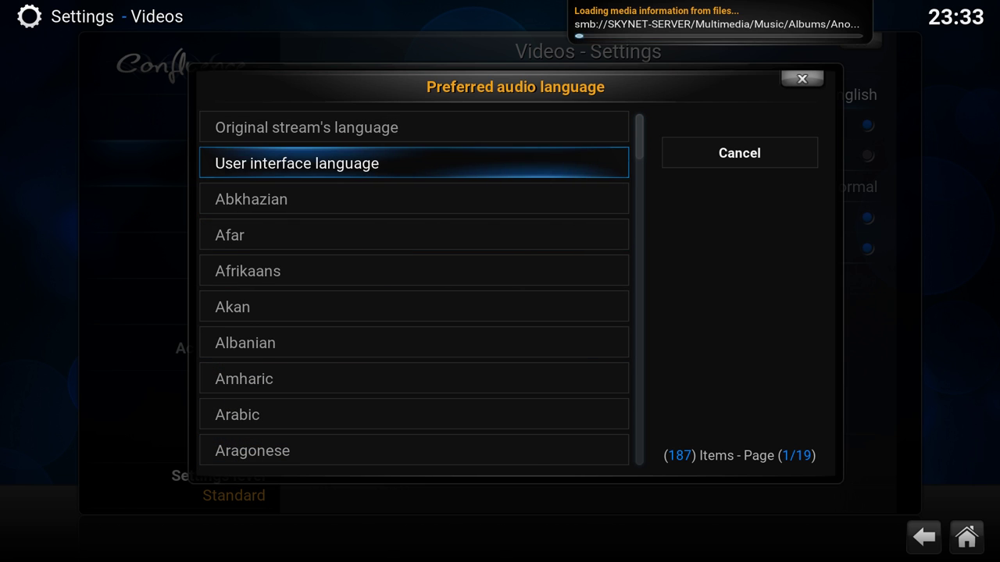
key("Return")
- Turn off Prefer default audio streams in the Playback settings
key("Down")
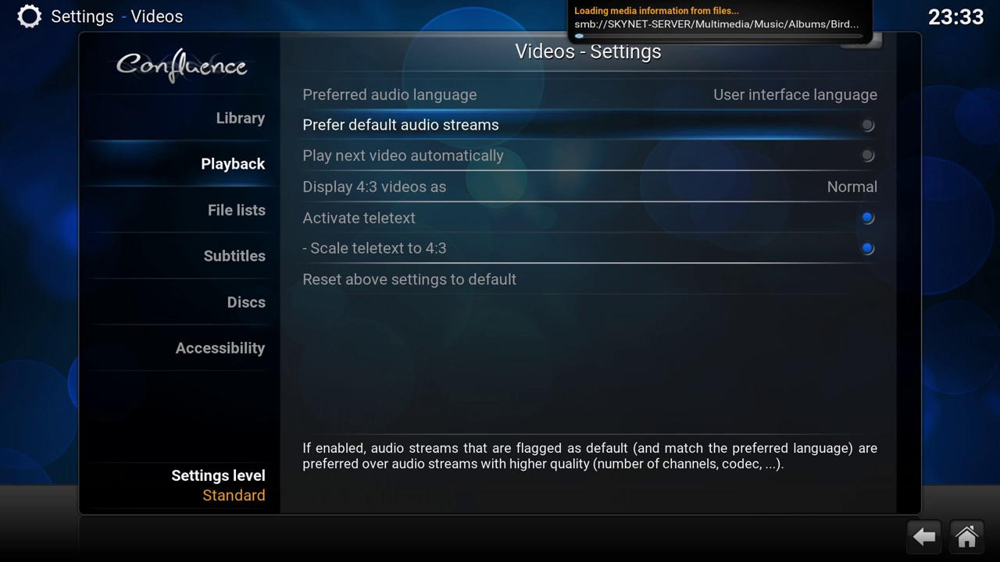
key("Down")
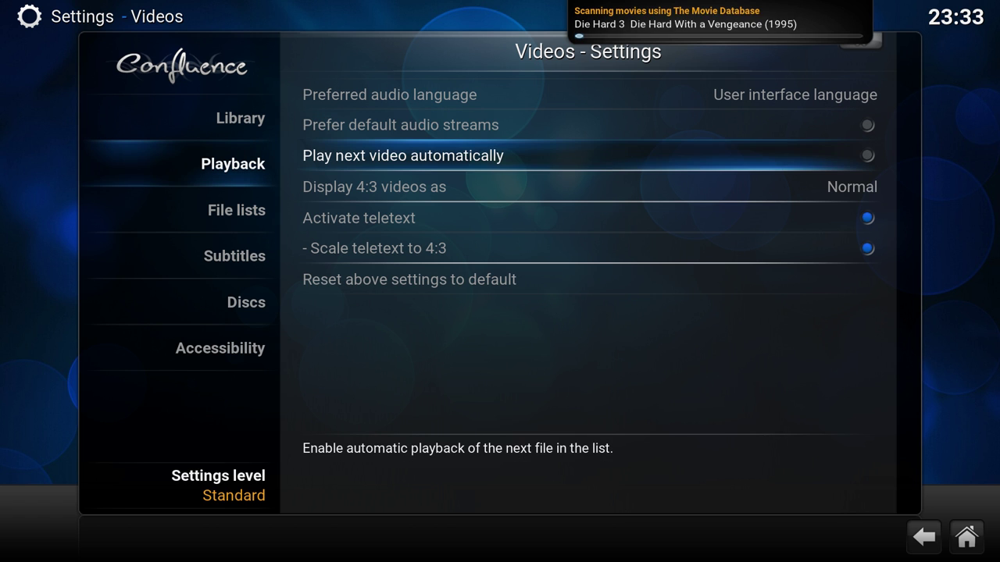
key("Left")
key("Down")
key("Right")
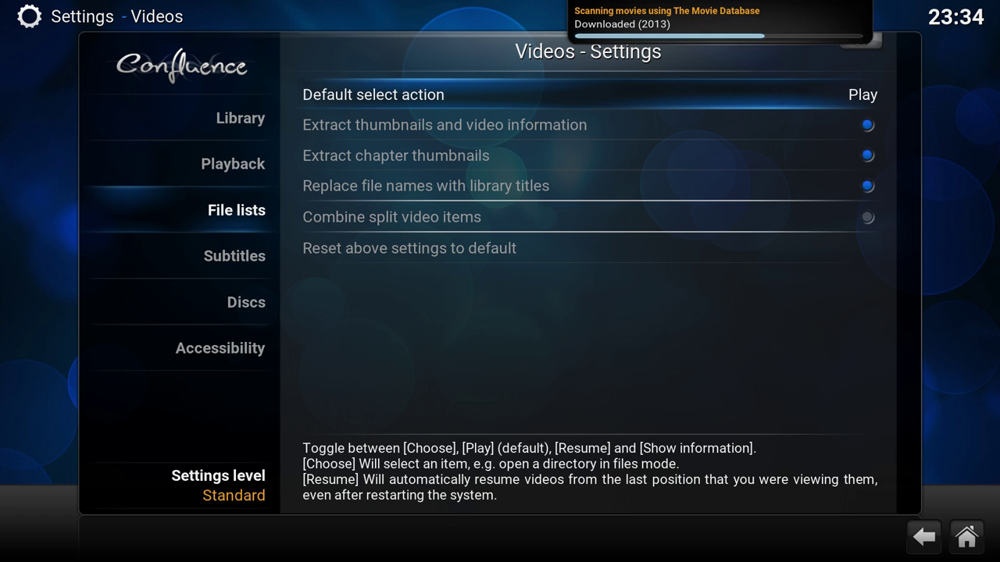
- Set the video Default select action to Show information
key("Return")
key("Down")
key("Down")
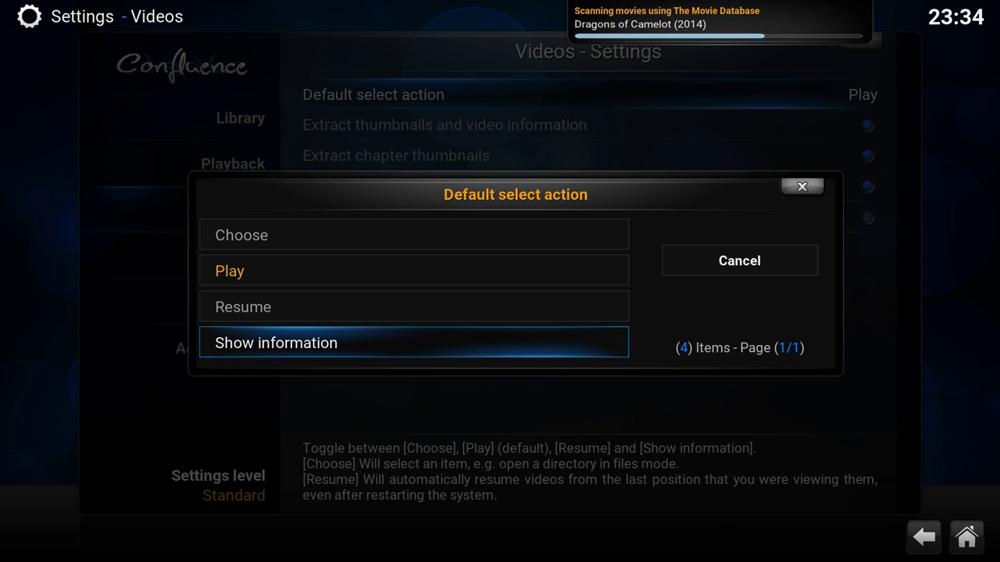
key("Return")
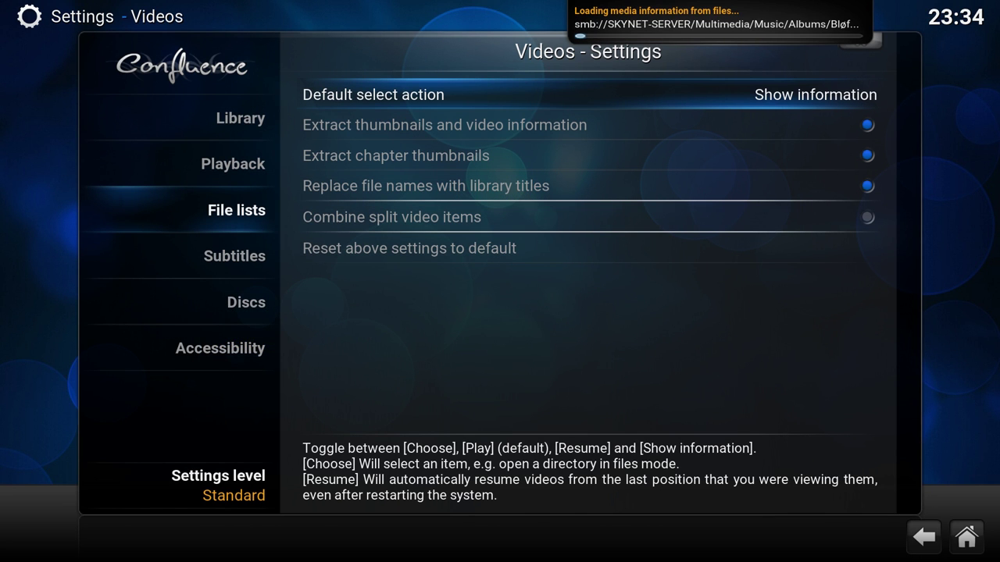
key("Left")
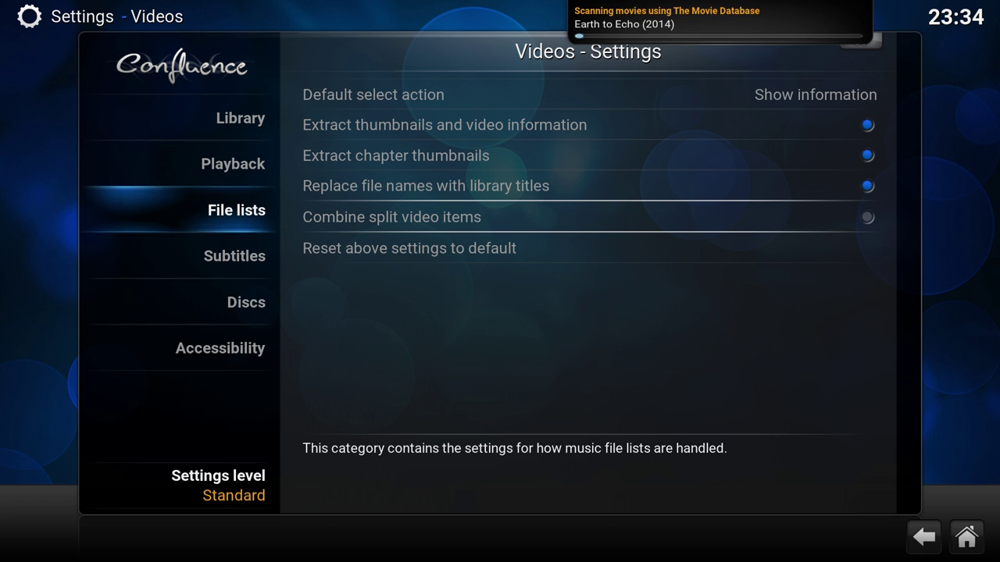
key("Down")
- Set the preferred subtitle language to Dutch
key("Right")
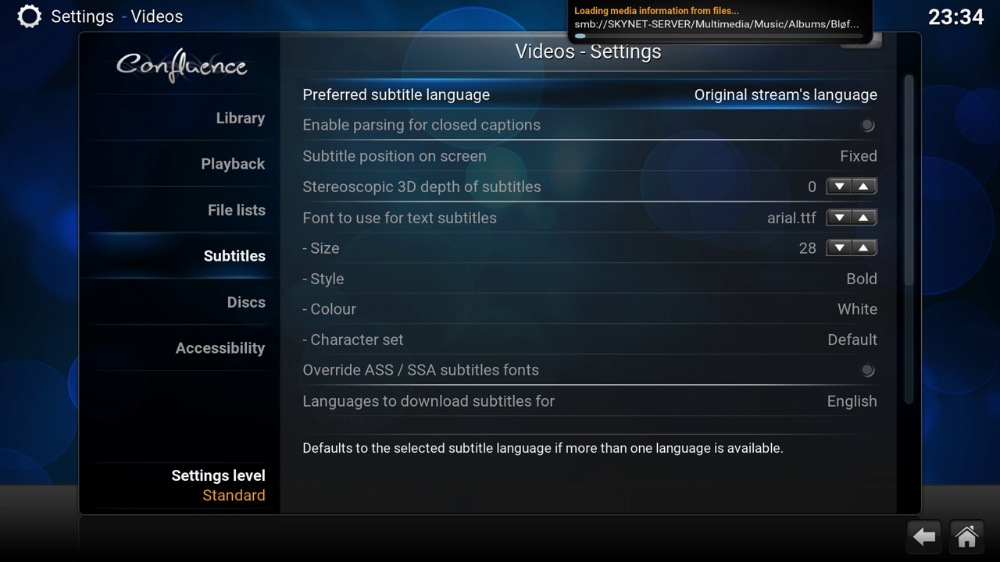
key("Left")
key("Right")
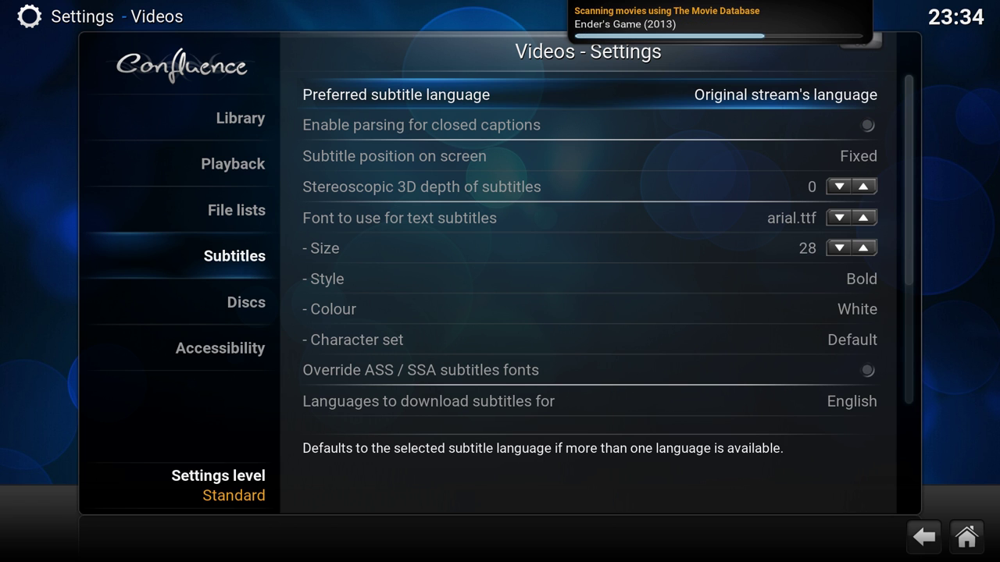
key("Return")
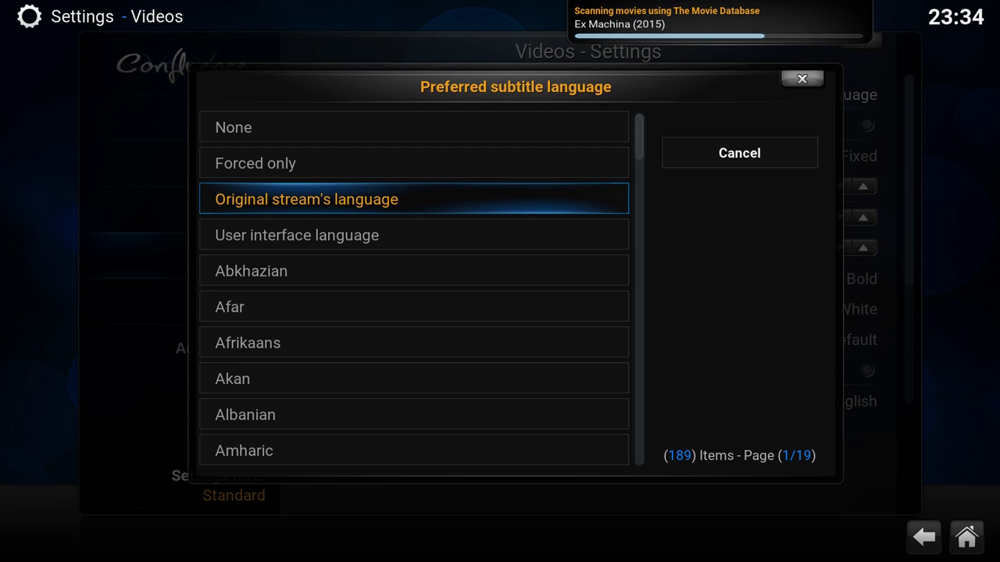
key("Down")
key("Down")
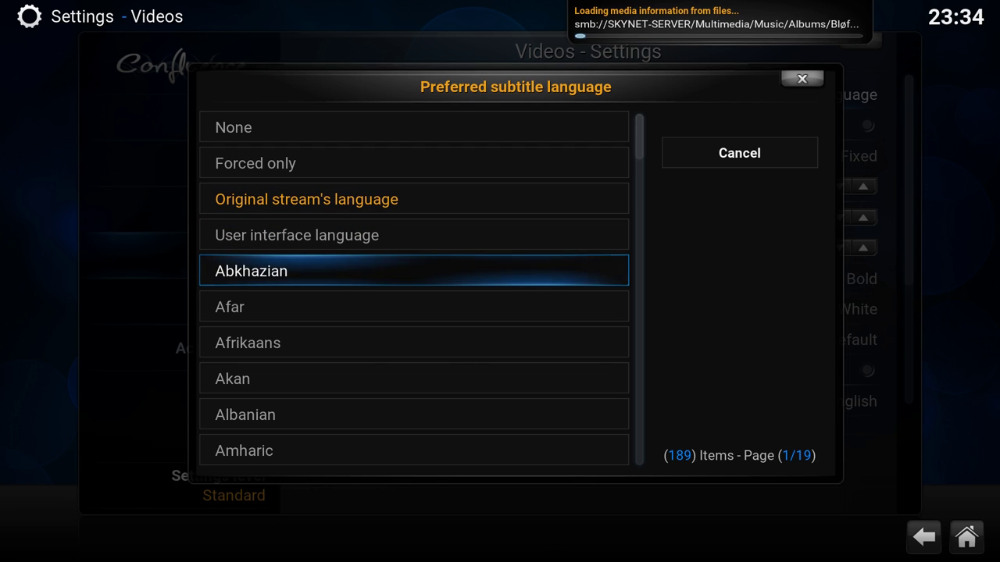
key("Up")
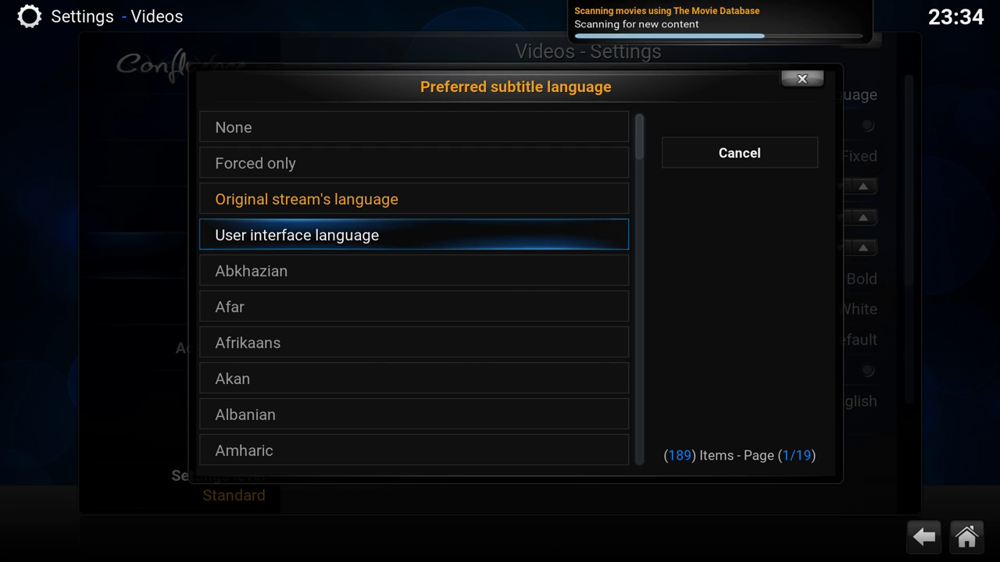
key("Page_Down")
key("Page_Down")
key("Page_Down")
key("Page_Down")
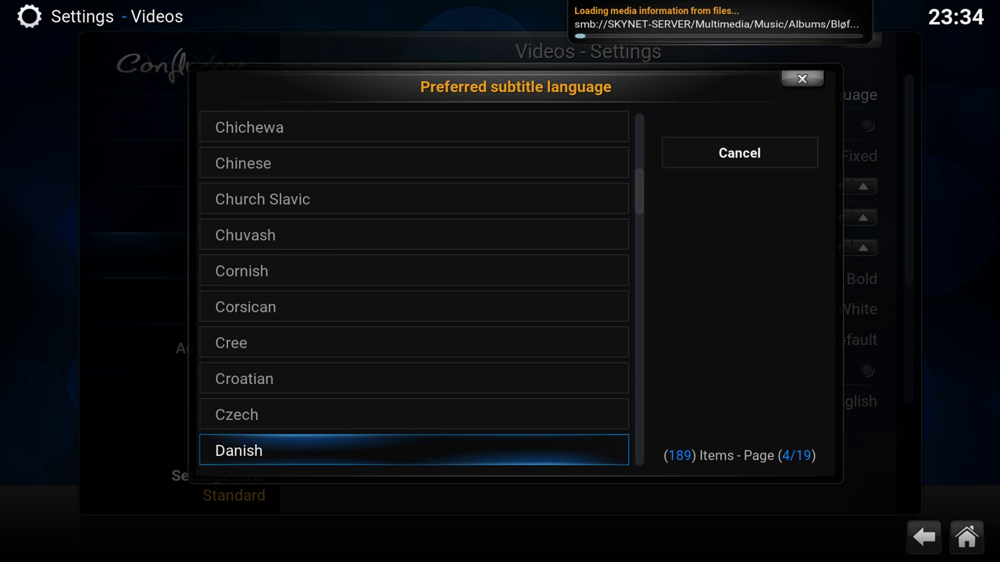
key("Down")
key("Down")
key("Return")
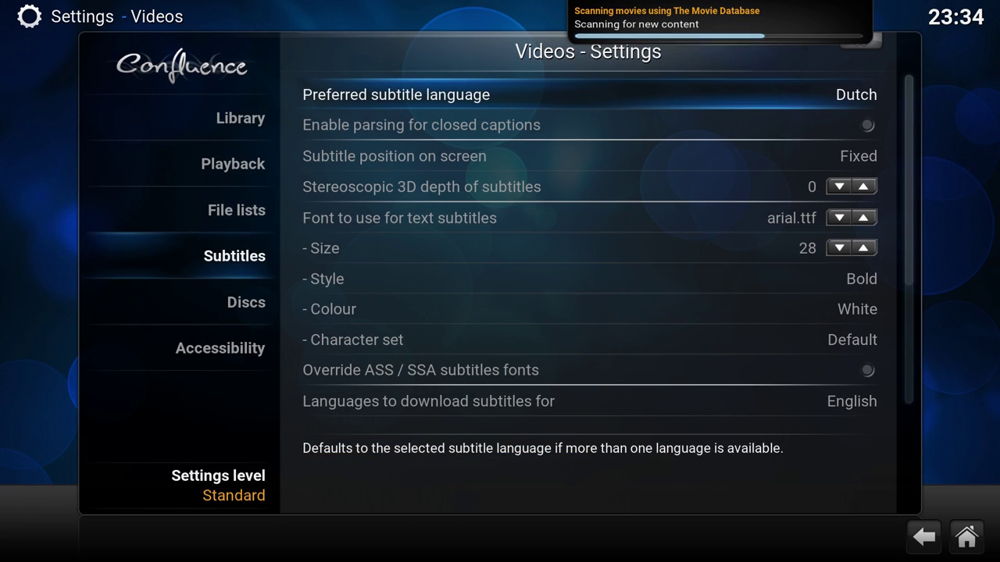
- Tick Dutch and English as subtitle download languages and confirm with OK
key("Down")
key("Down")
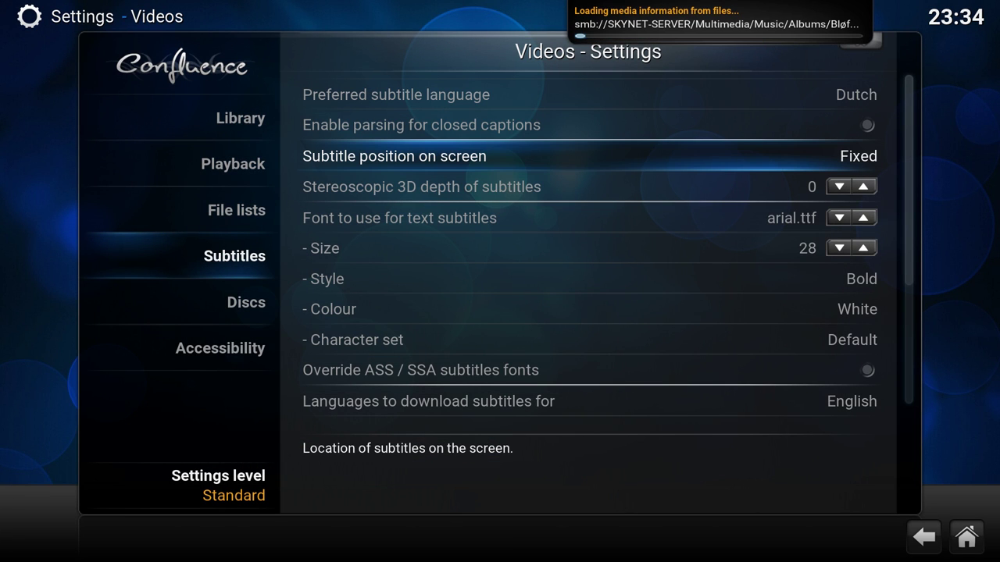
key("Down")
key("Up")
key("Up")
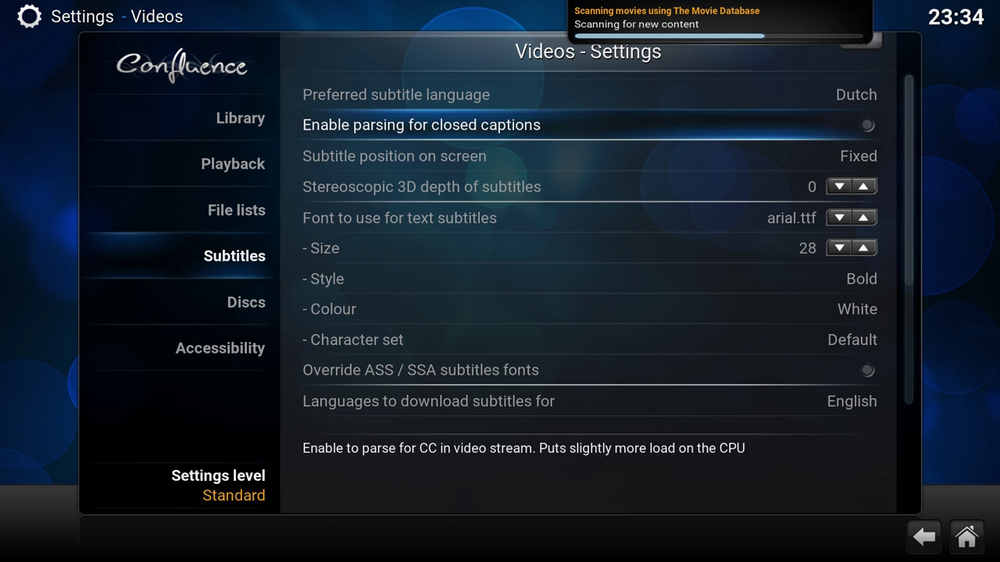
key("Down")
key("Down")
key("Down")
key("Down")
key("Down")
key("Down")
key("Down")
key("Down")
key("Down")
key("Down")
key("Down")
key("Down")
key("Down")
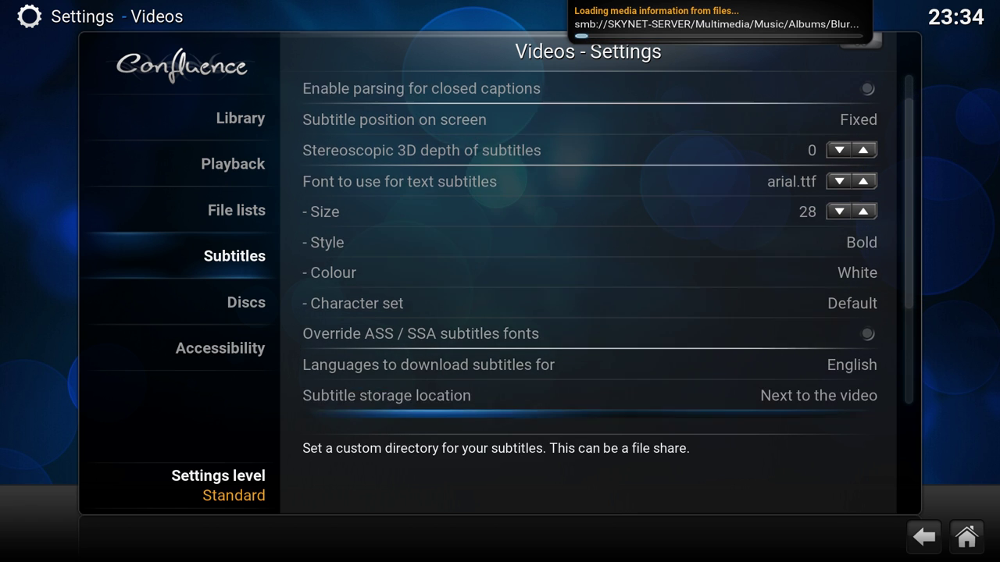
key("Up")
key("Up")
key("Up")
key("Up")
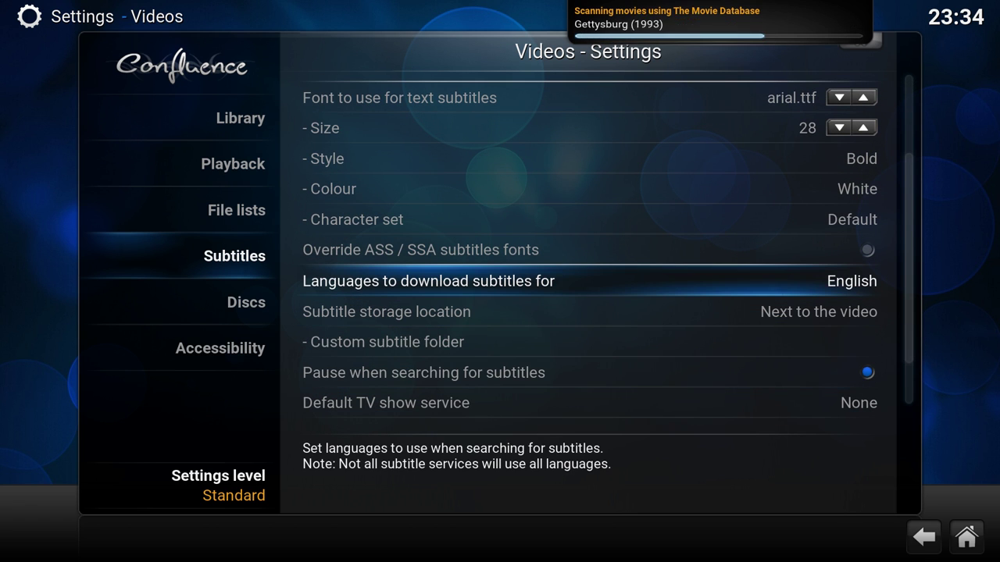
key("Return")
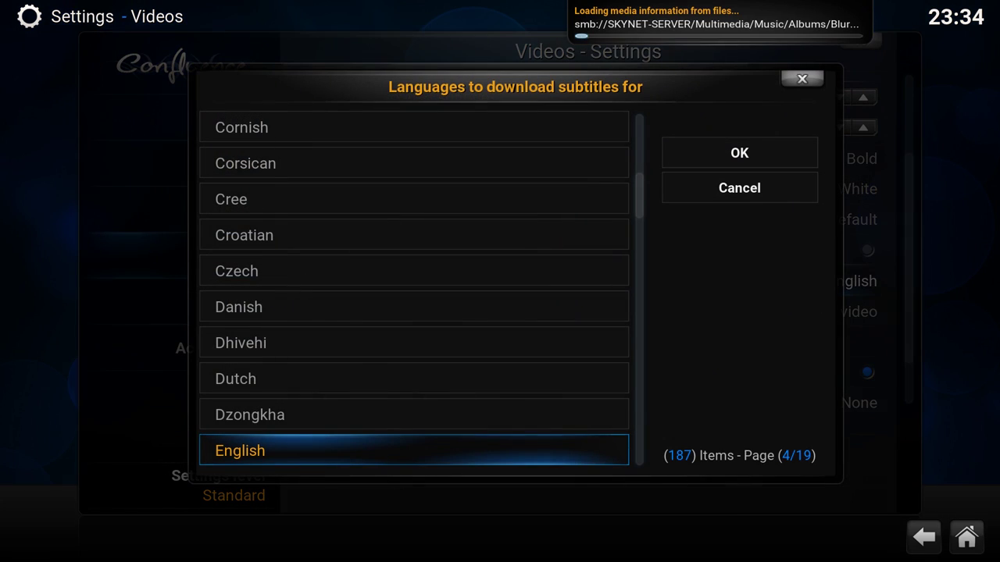
key("Up")
key("Up")
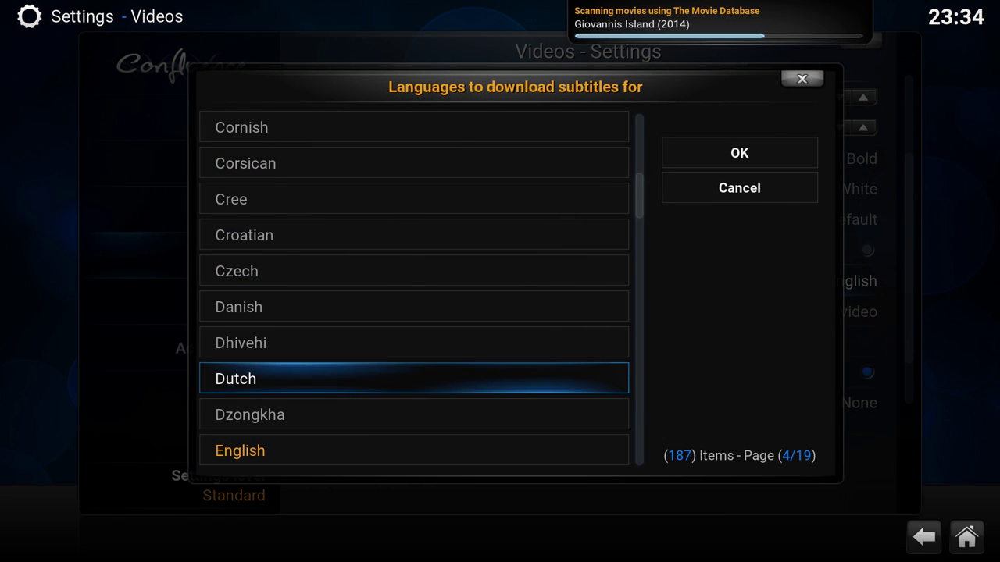
key("Down")
key("Down")
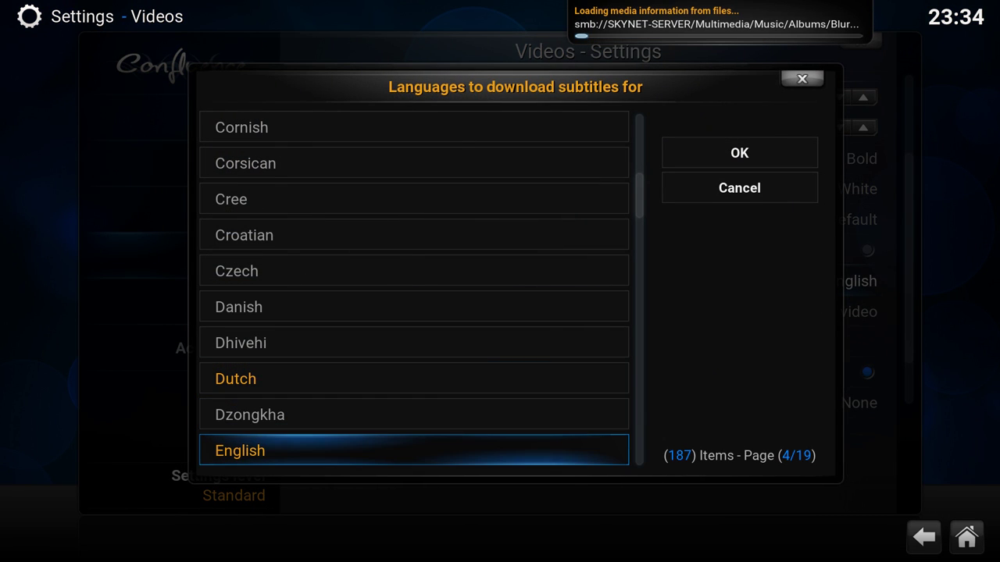
key("Up")
key("Up")
key("Up")
key("Up")
key("Up")
key("Down")
key("Down")
key("Down")
key("Down")
key("Down")
key("Down")
key("Down")
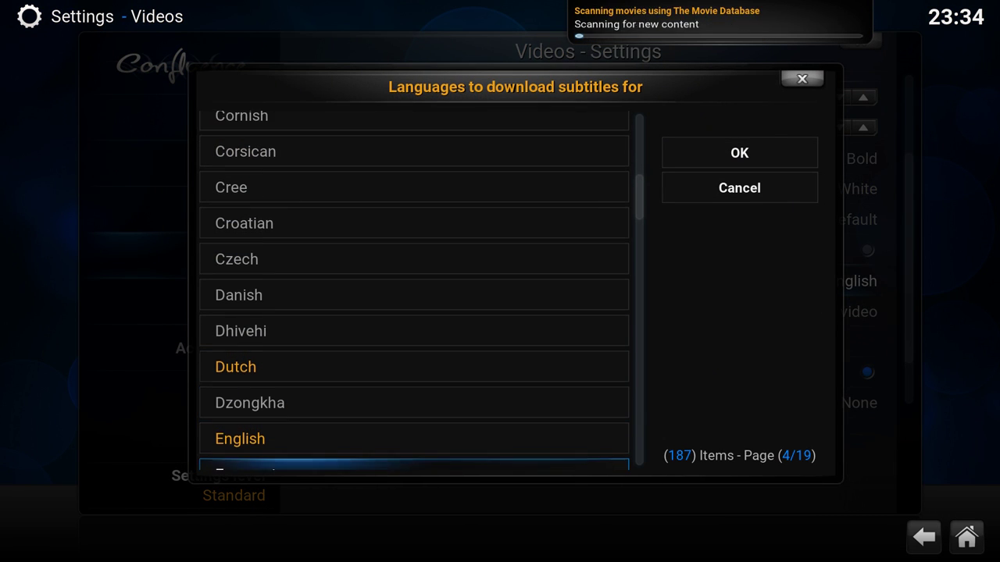
key("Up")
key("Up")
key("Up")
key("Down")
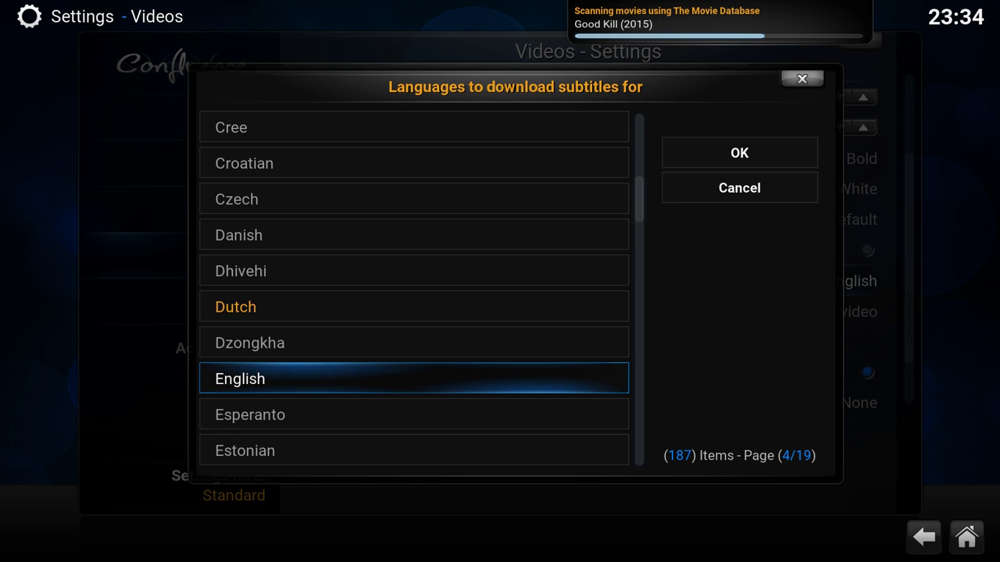
key("Right")
key("Right")
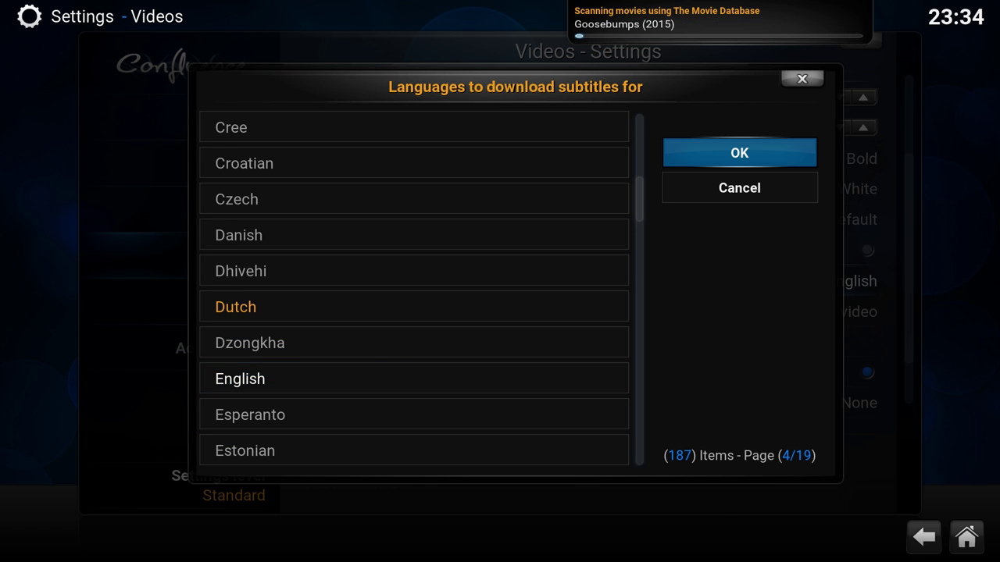
key("Left")
key("Return")
key("Right")
key("Right")
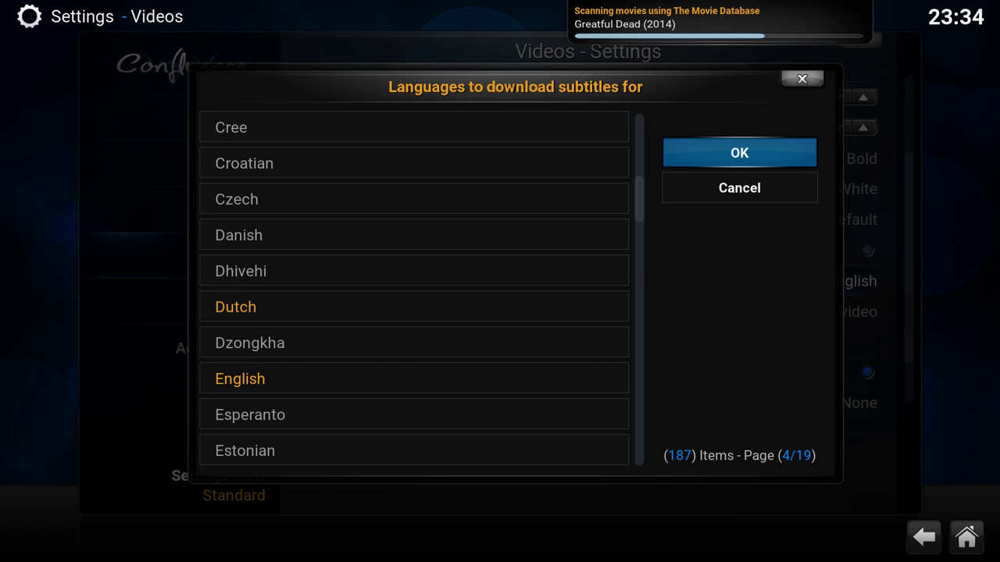
key("Return")
key("Down")
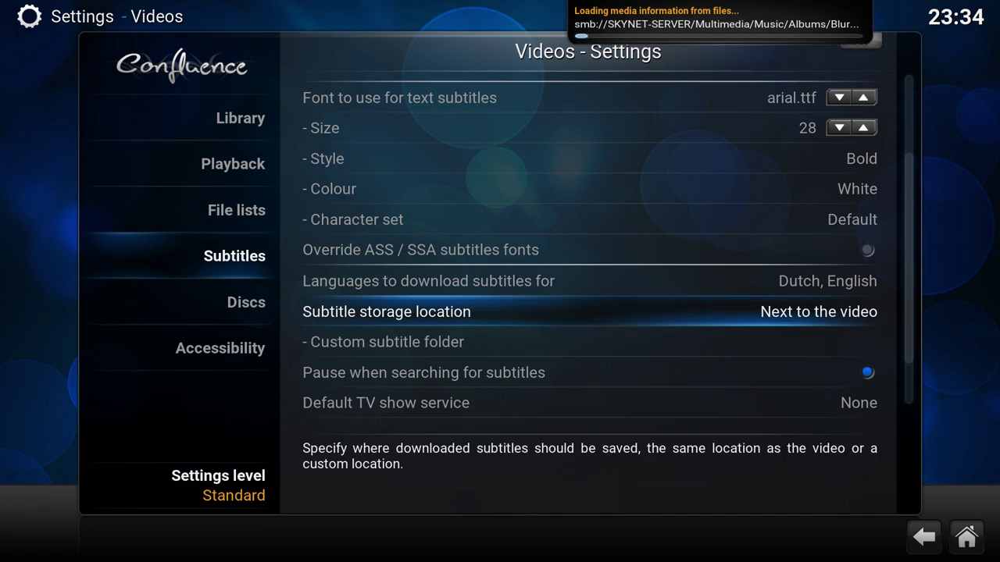
- Review subtitle storage options and the Discs settings for DVD autoplay and skipping intros
key("Up")
key("Down")
key("Down")
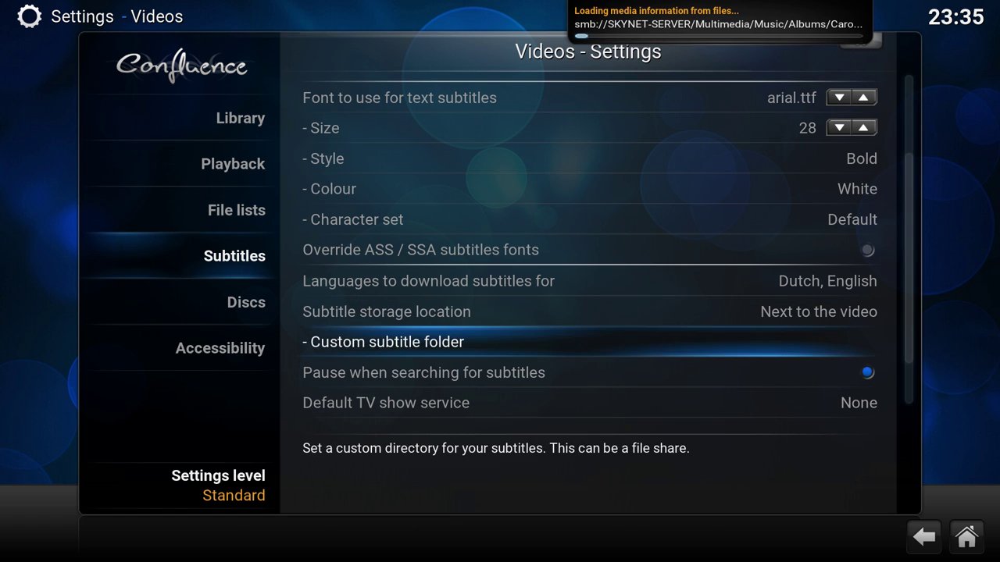
key("Left")
key("Down")
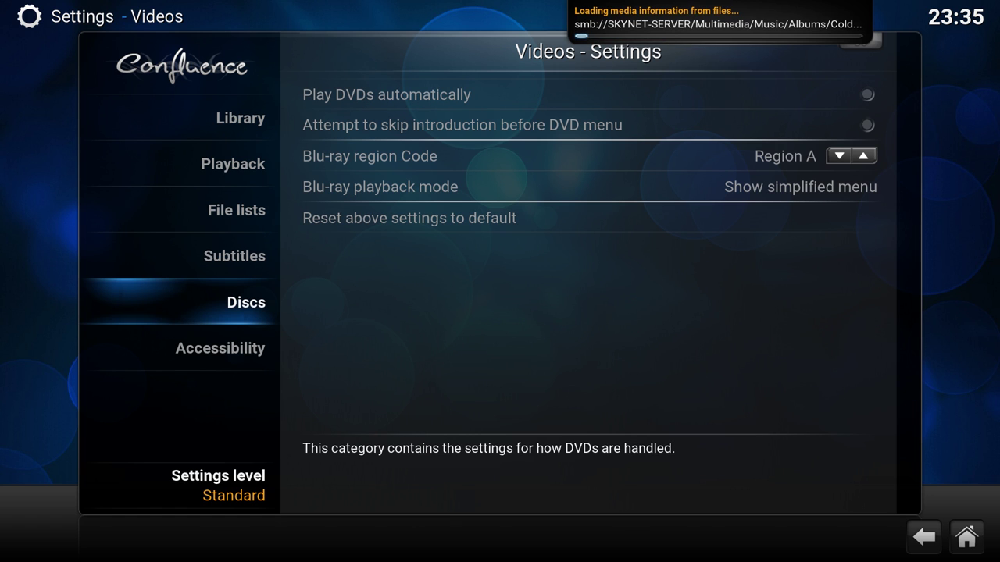
key("Right")
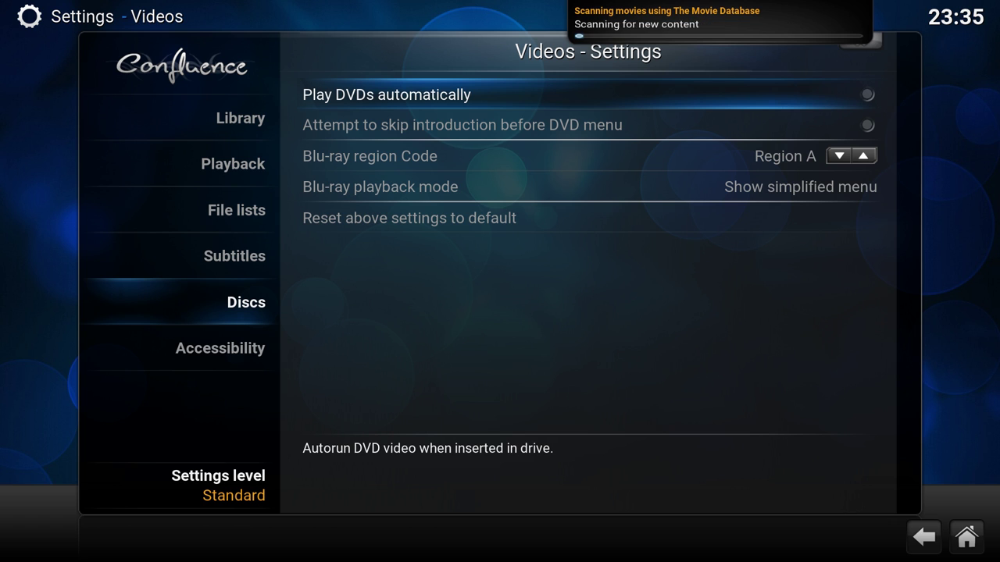
key("Left")
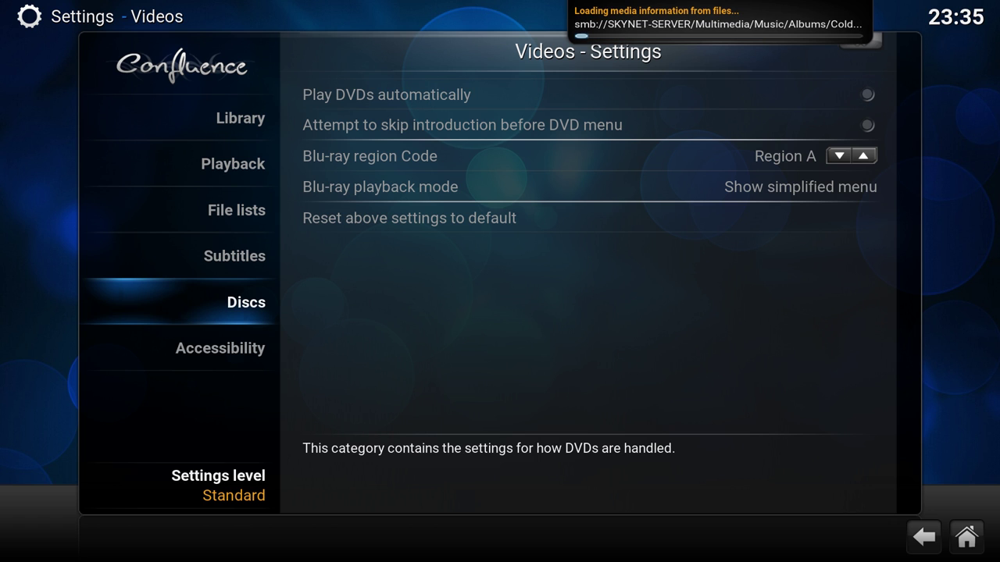
key("Right")
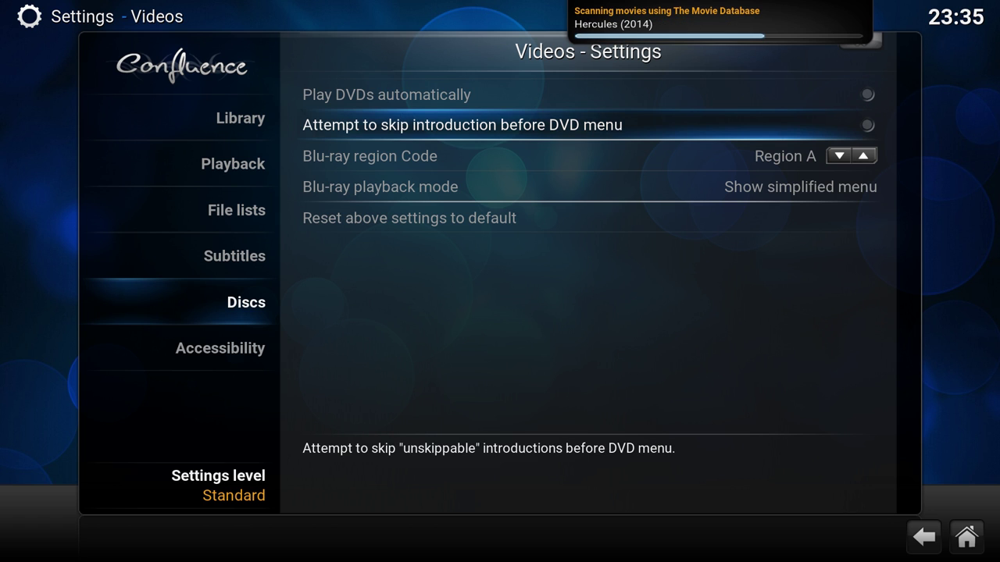
key("Left")
- Browse the Accessibility video options, then return to the main Settings menu
key("Down")
key("Right")
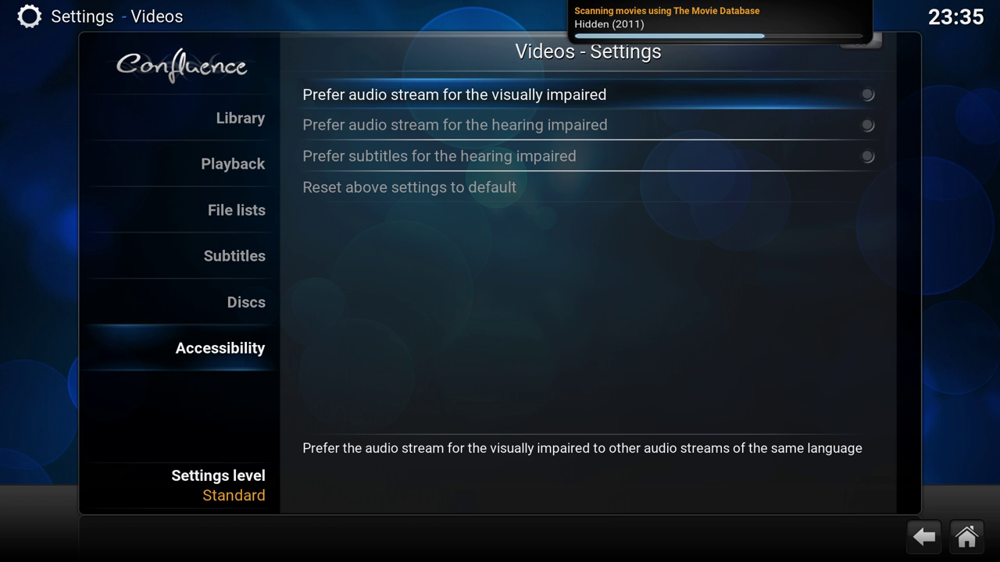
key("Down")
key("Down")
key("Up")
key("Up")
key("Down")
key("Down")
key("Down")
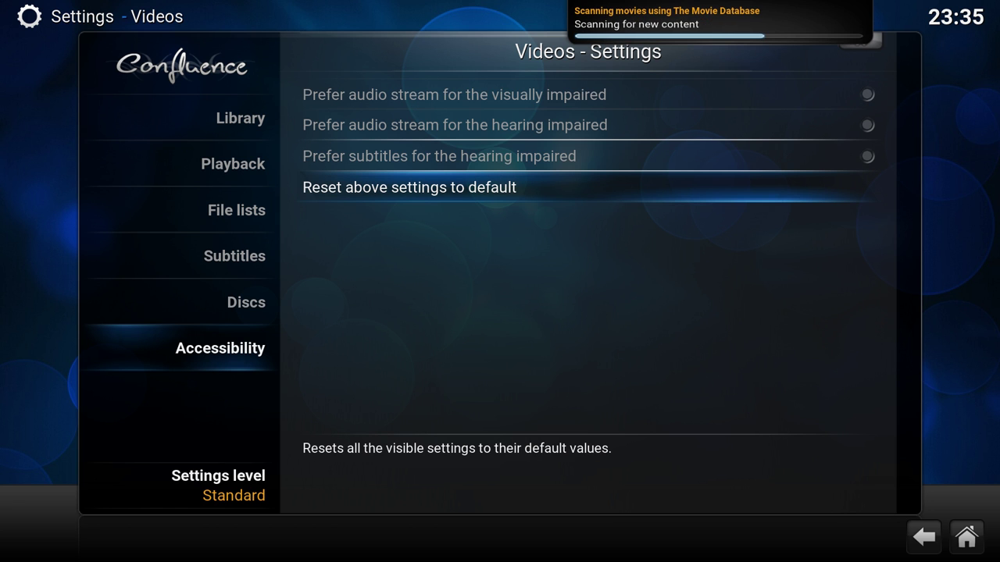
key("BackSpace")
- Open the TV settings and close them again
key("Down")
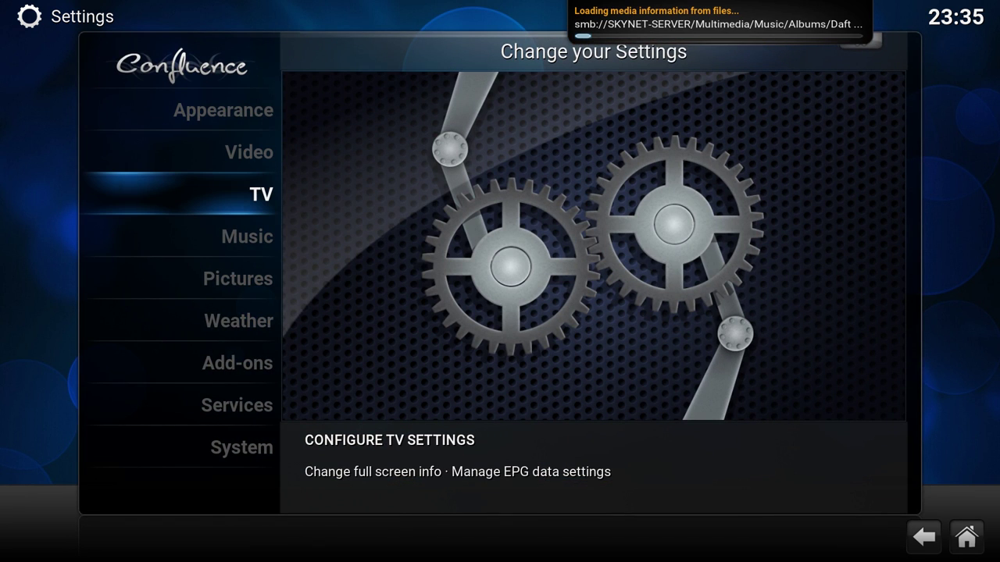
key("Return")
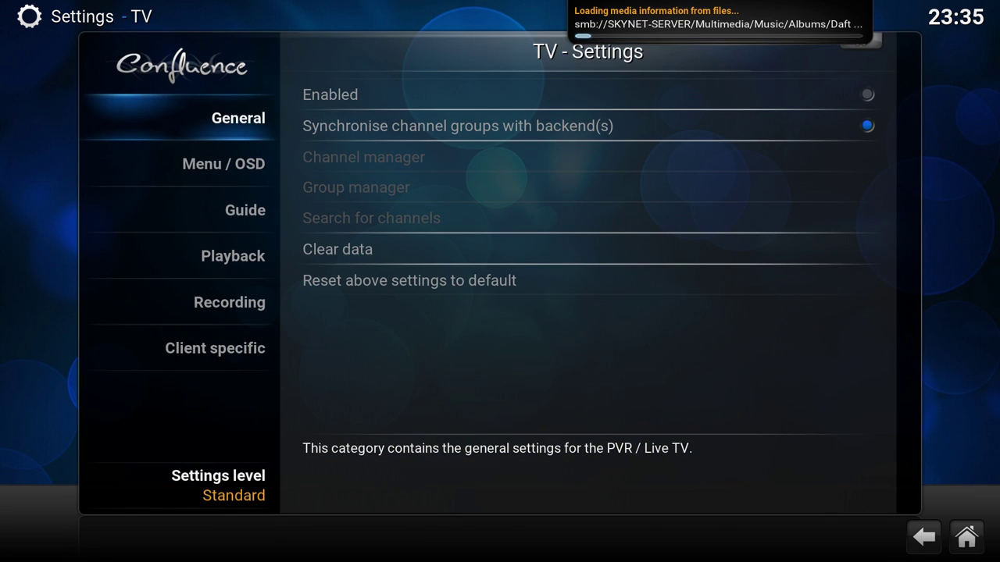
key("Escape")
- Open the PVR clients list under Add-ons > My add-ons
key("Down")
key("Down")
key("Down")
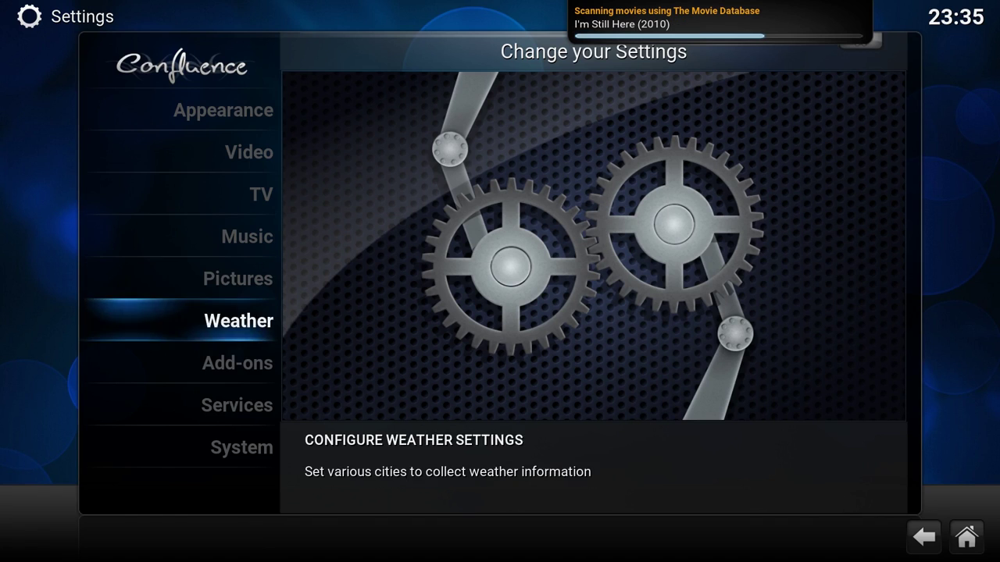
key("Down")
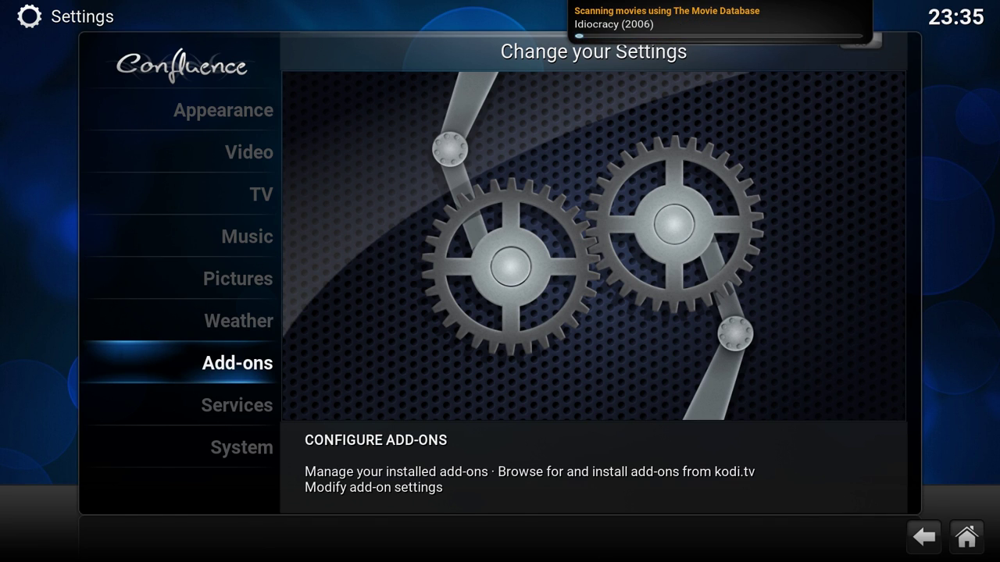
key("Return")
key("Down")
key("Down")
key("Up")
key("Up")
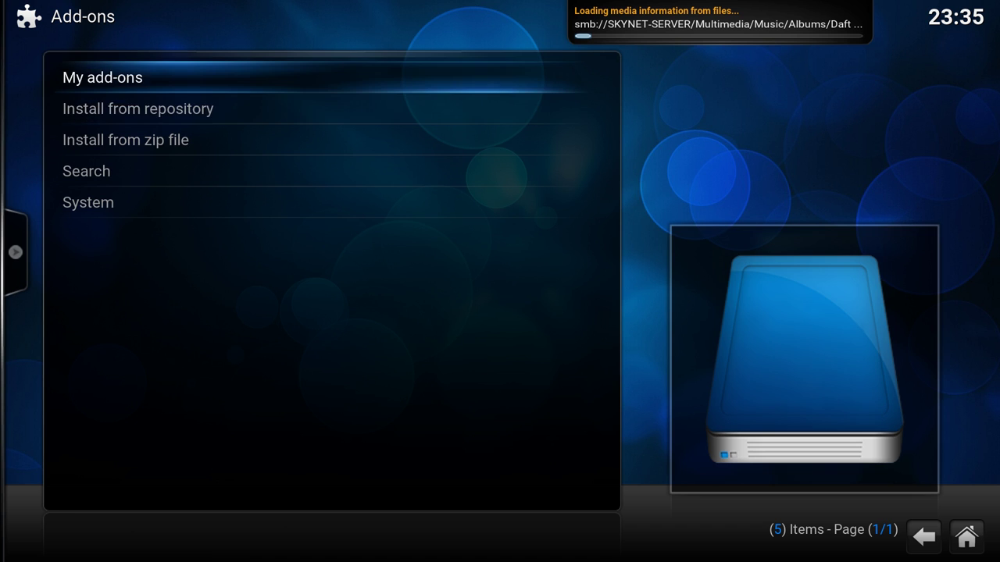
key("Return")
key("Down")
key("Down")
key("Down")
key("Down")
key("Down")
key("Down")
key("Down")
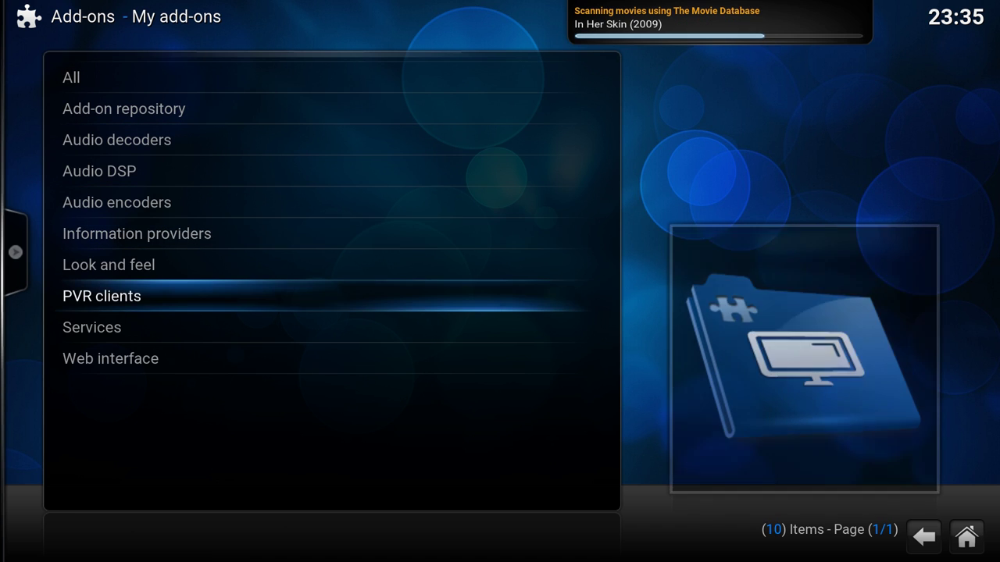
key("Up")
key("Up")
key("Up")
key("Up")
key("Up")
key("Up")
key("Up")
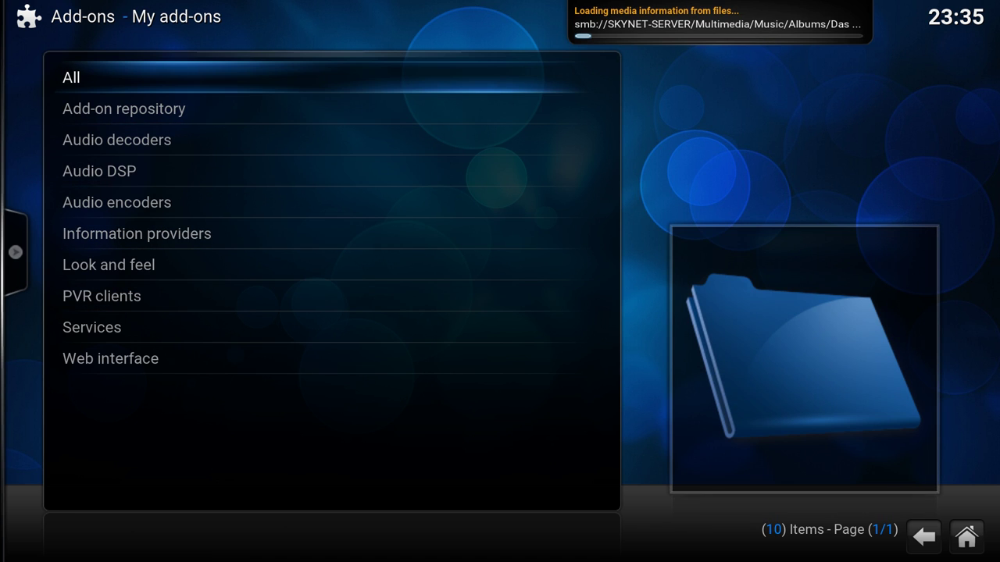
key("Down")
key("Down")
key("Down")
key("Down")
key("Down")
key("Down")
key("Down")
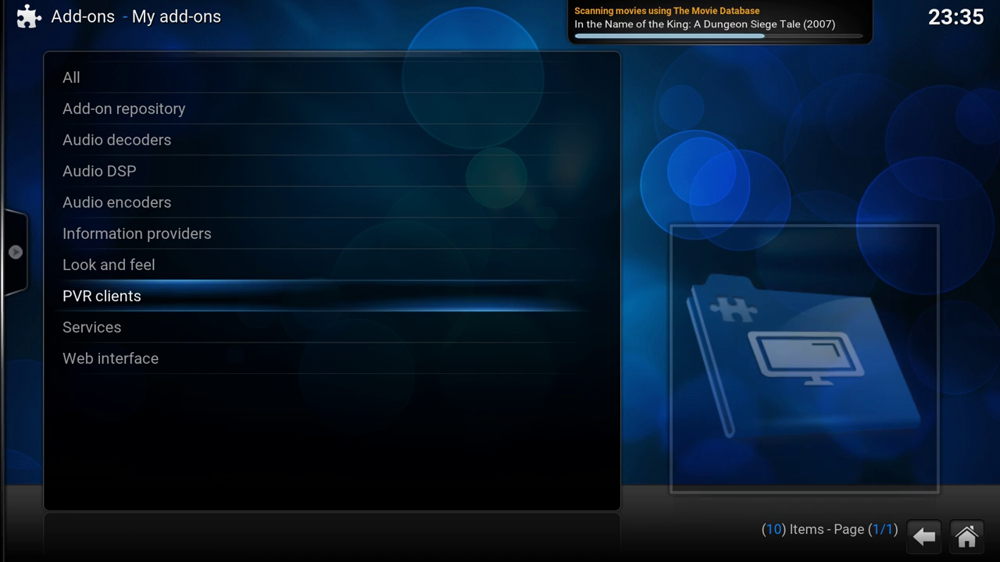
key("Return")
- In the Tvheadend HTSP Client configuration, change the hostname from 127.0.0.1 to 192.168.1.22
key("Up")
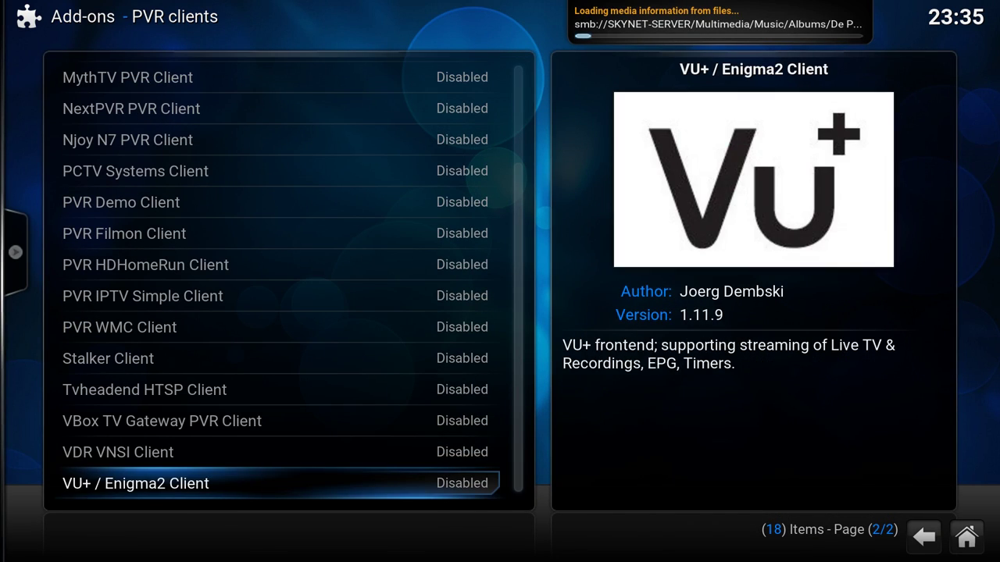
key("Up")
key("Up")
key("Up")
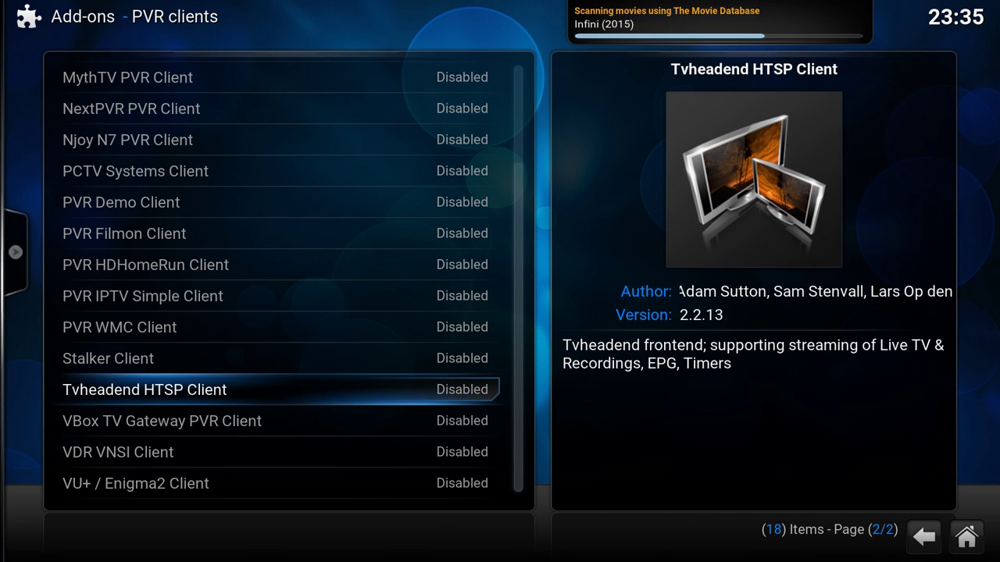
key("Return")
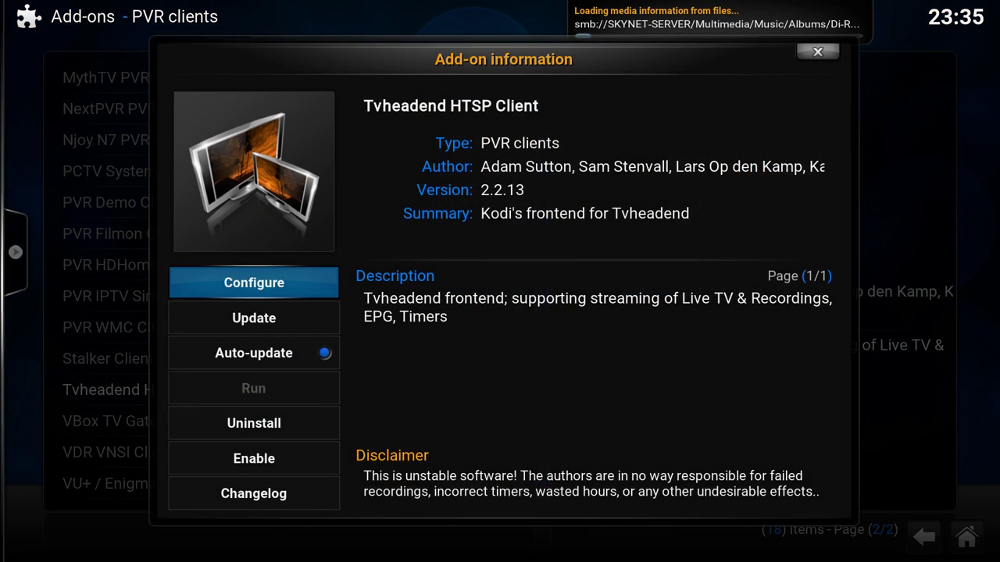
key("Return")
key("Down")
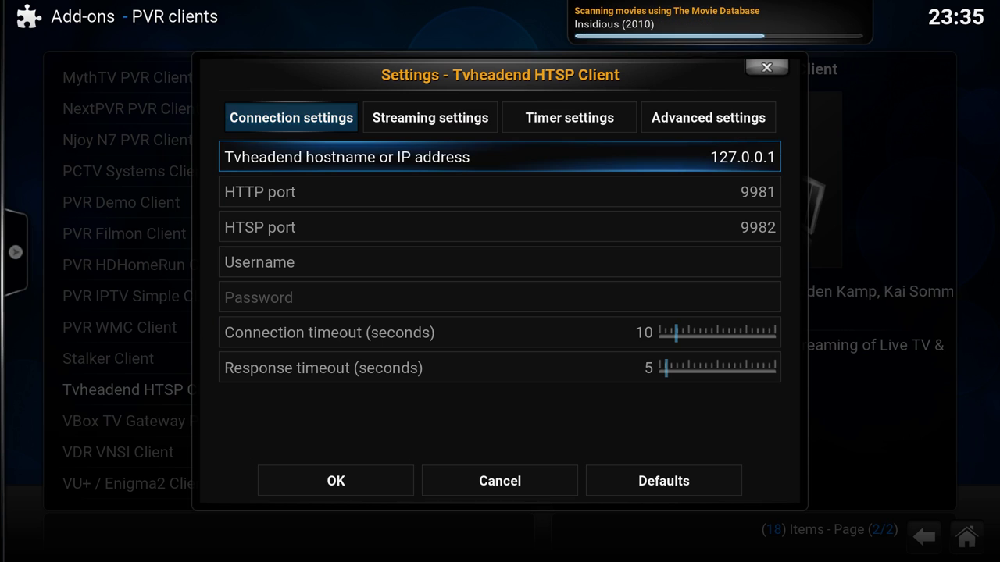
key("Return")
key("BackSpace")
key("BackSpace")
key("BackSpace")
key("BackSpace")
key("BackSpace")
key("BackSpace")
key("BackSpace")
key("BackSpace")
key("BackSpace")
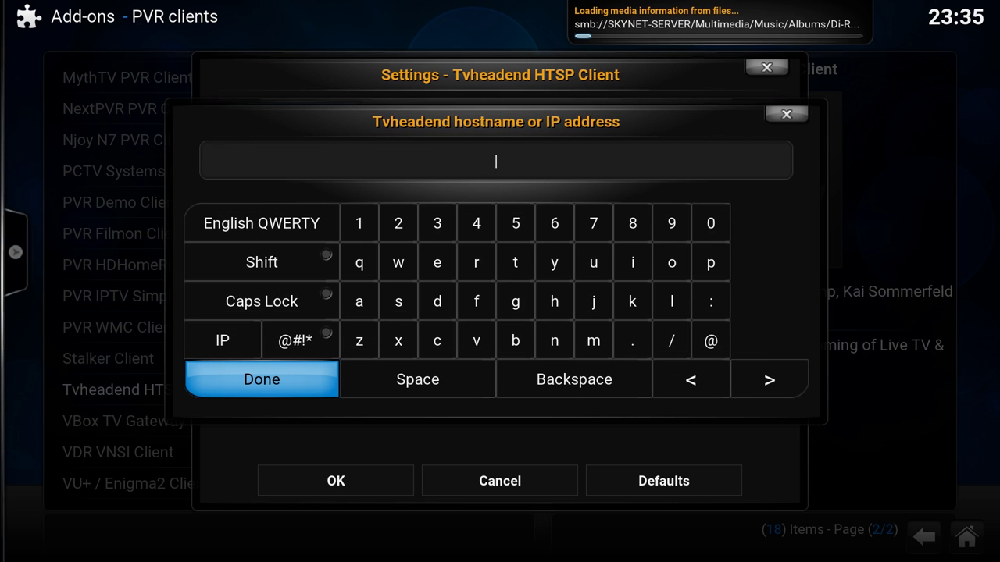
type("192.1")
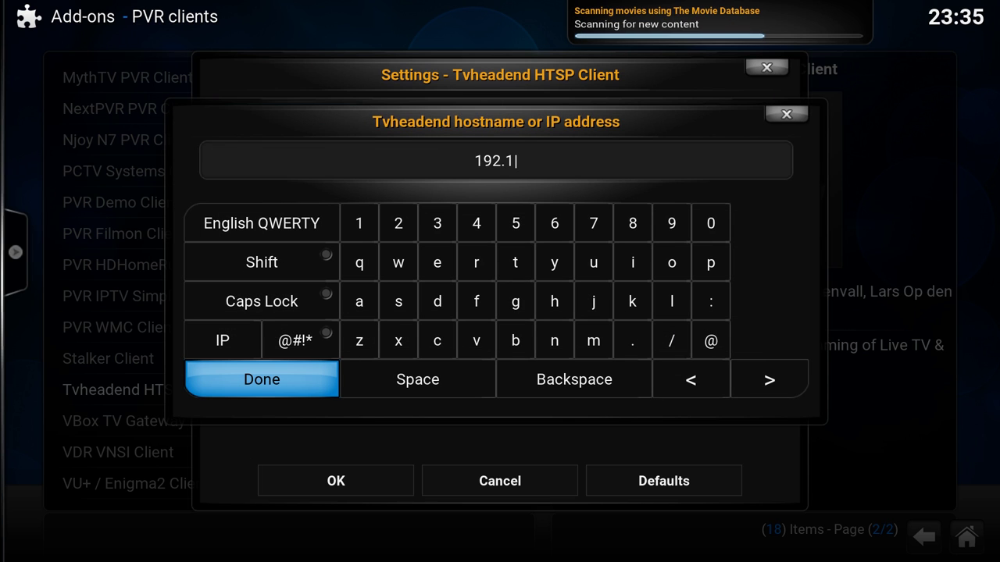
type("92")
key("BackSpace")
key("BackSpace")
key("BackSpace")
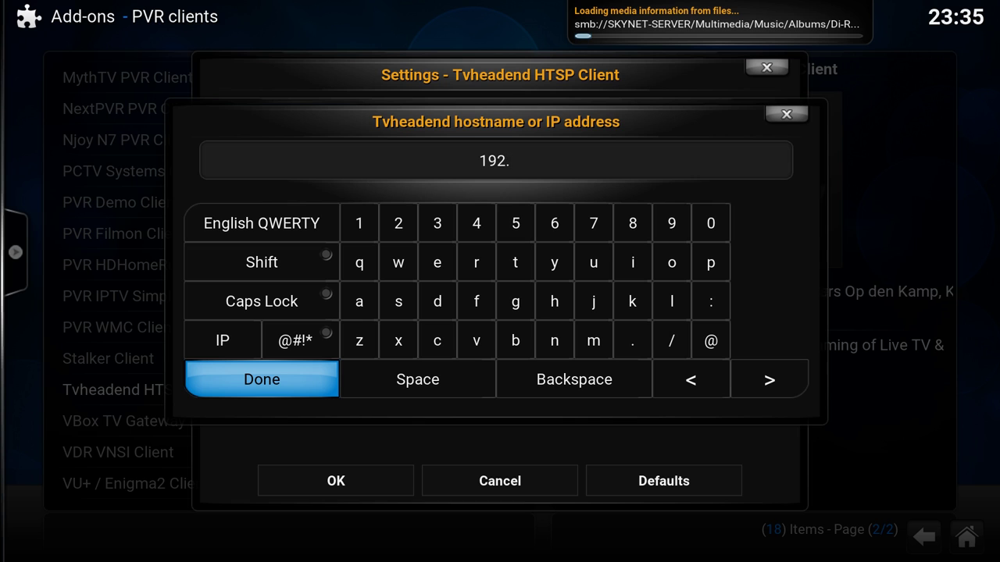
type("1689")
key("BackSpace")
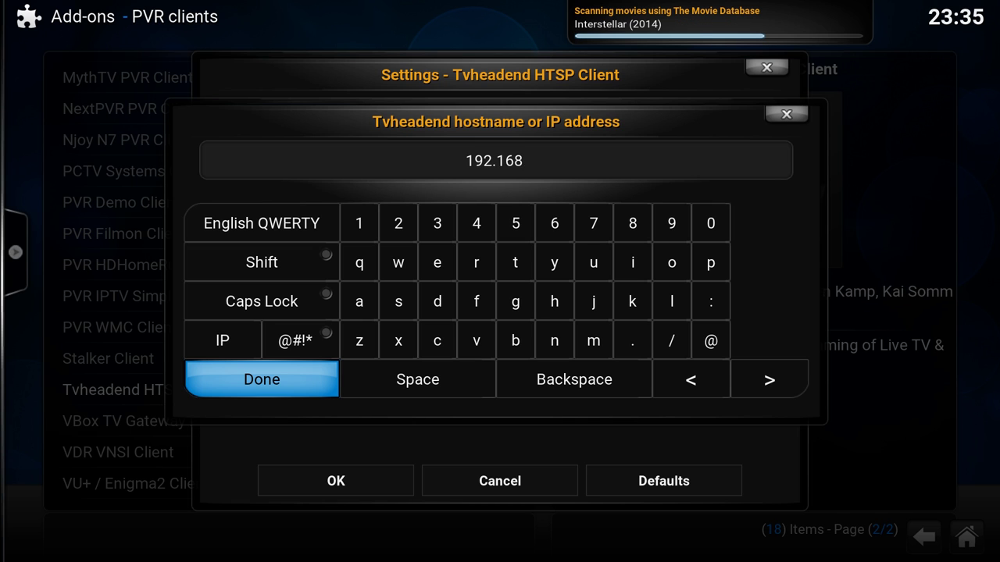
type(".1.22")
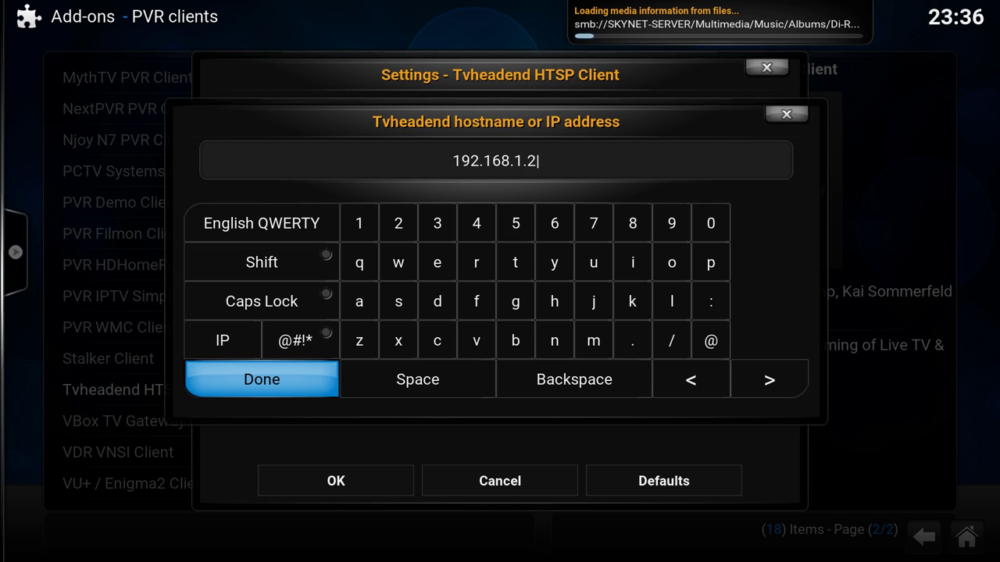
key("Return")
- Enter the Tvheadend login username and password
key("Down")
key("Down")
key("Down")
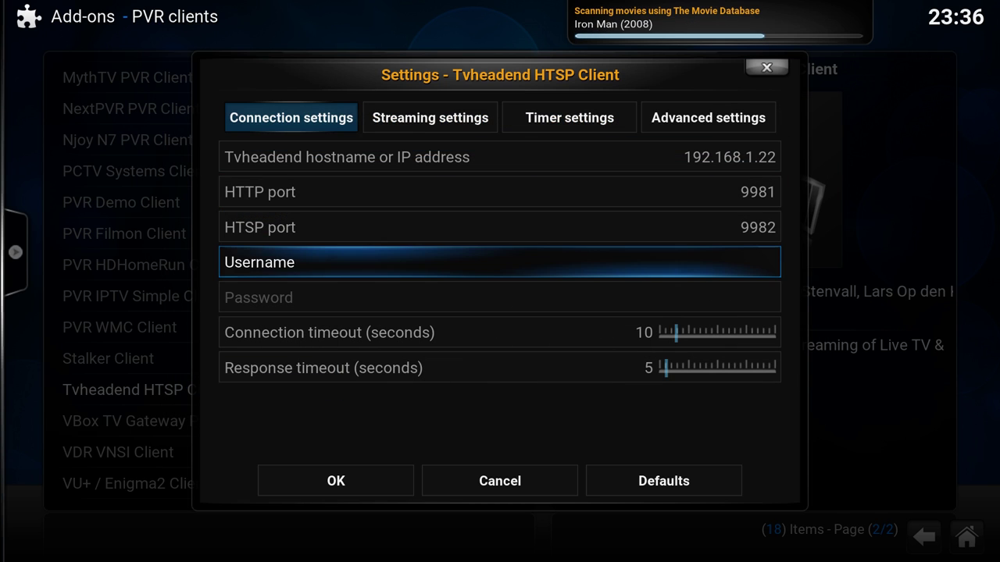
key("Return")
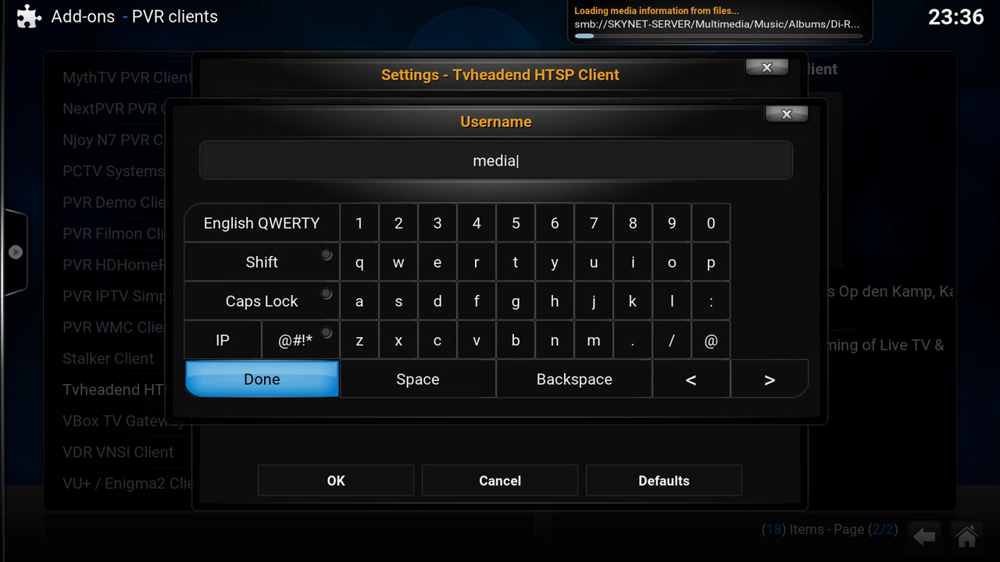
key("Return")
key("Down")
key("Return")
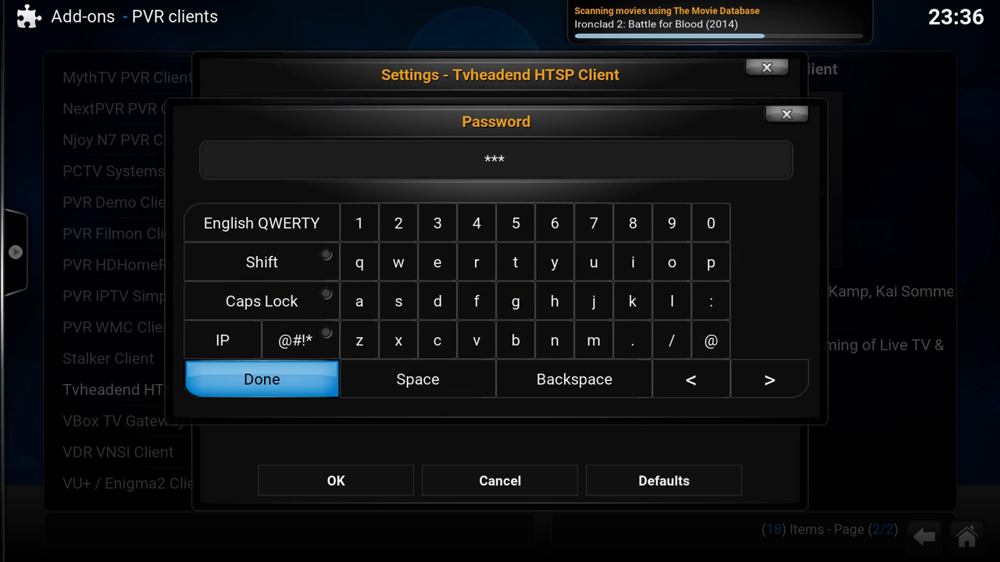
key("Return")
key("Down")
key("Down")
key("Down")
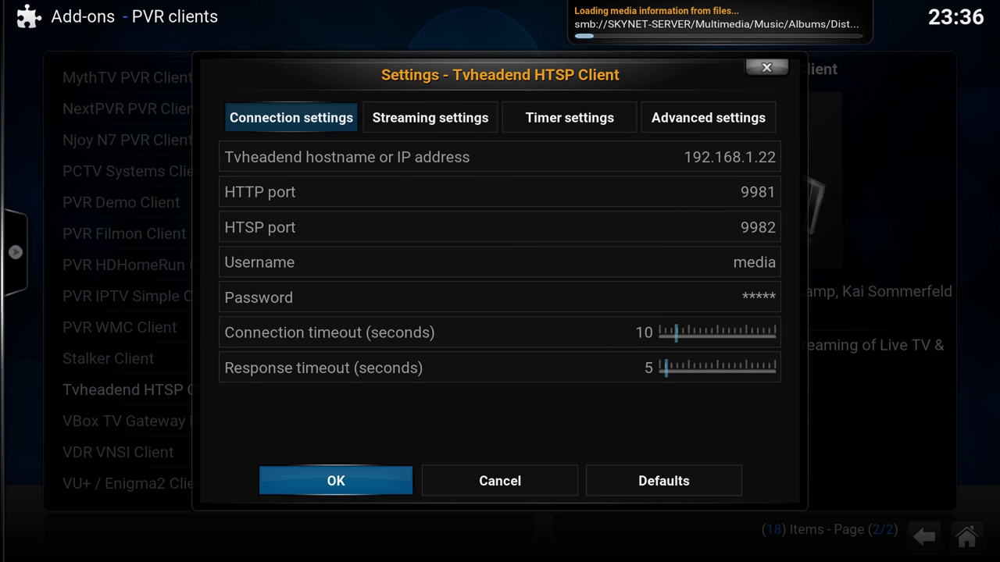
- Save the Tvheadend connection settings, enable the add-on, and back out to the Add-ons menu
key("Return")
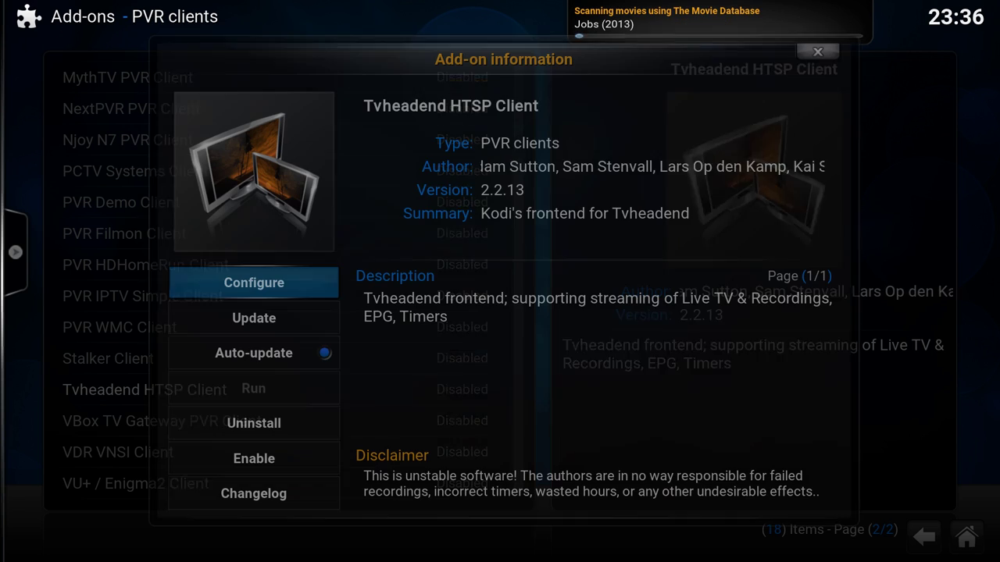
key("Down")
key("Down")
key("Down")
key("Down")
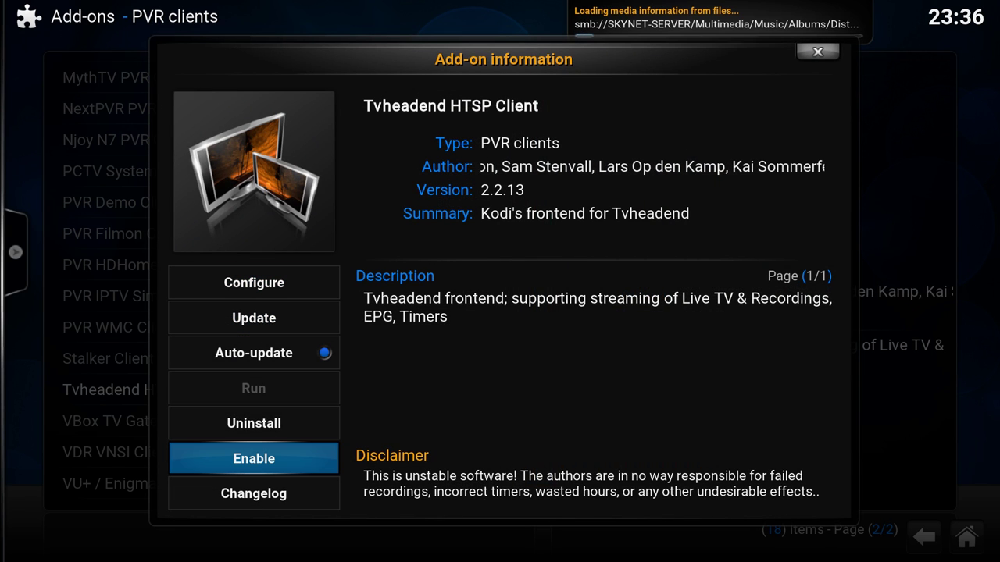
key("Return")
key("Escape")
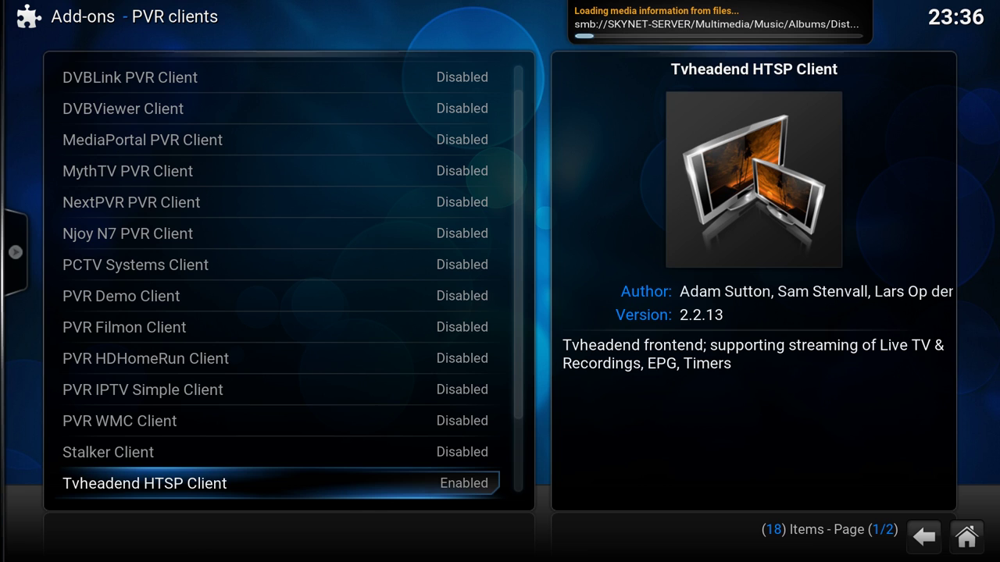
key("Escape")
key("Escape")
key("Escape")
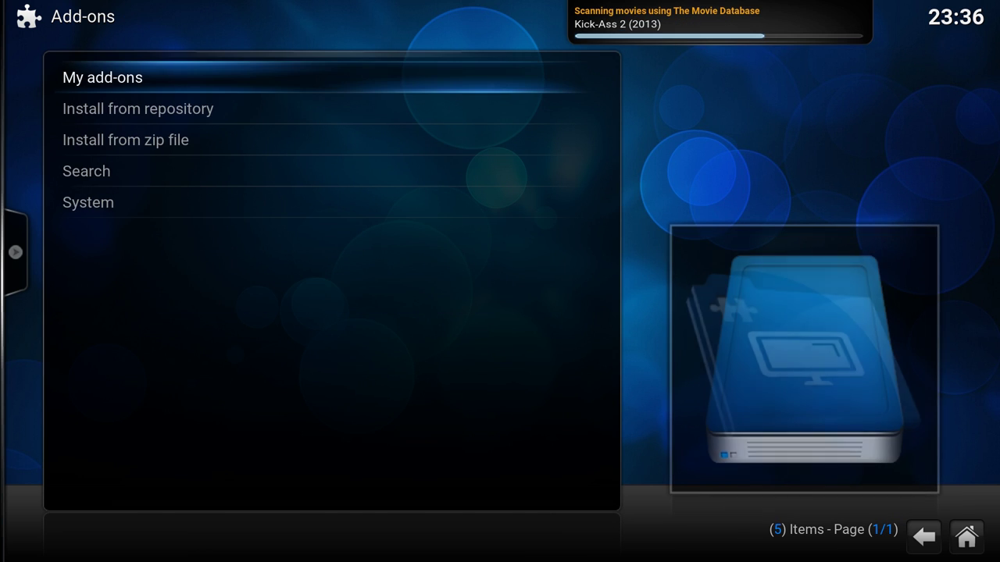
- Look through the TV settings' general options, then close them
key("Up")
key("Up")
key("Up")
key("Up")
key("Up")
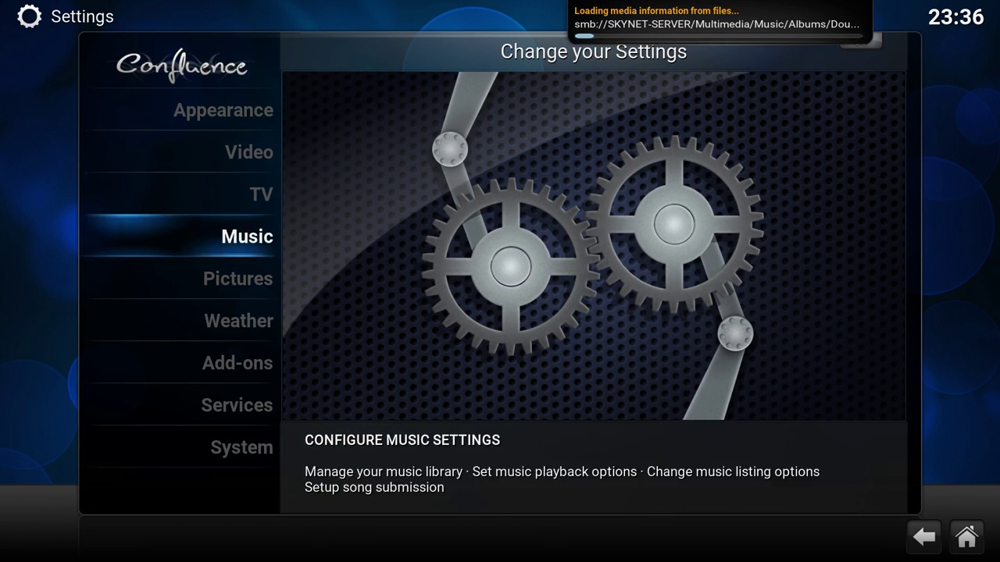
key("Down")
key("Return")
key("Right")
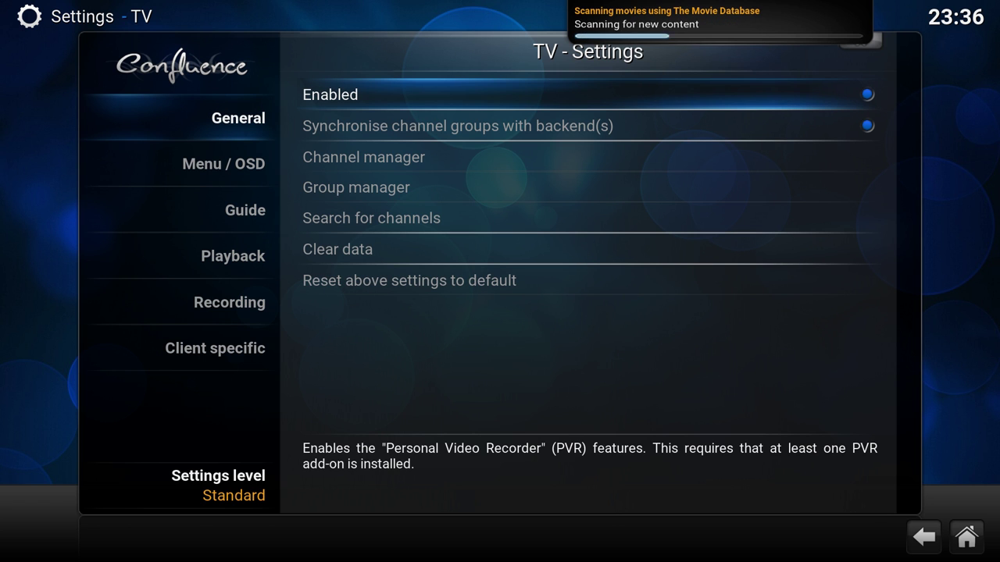
key("Left")
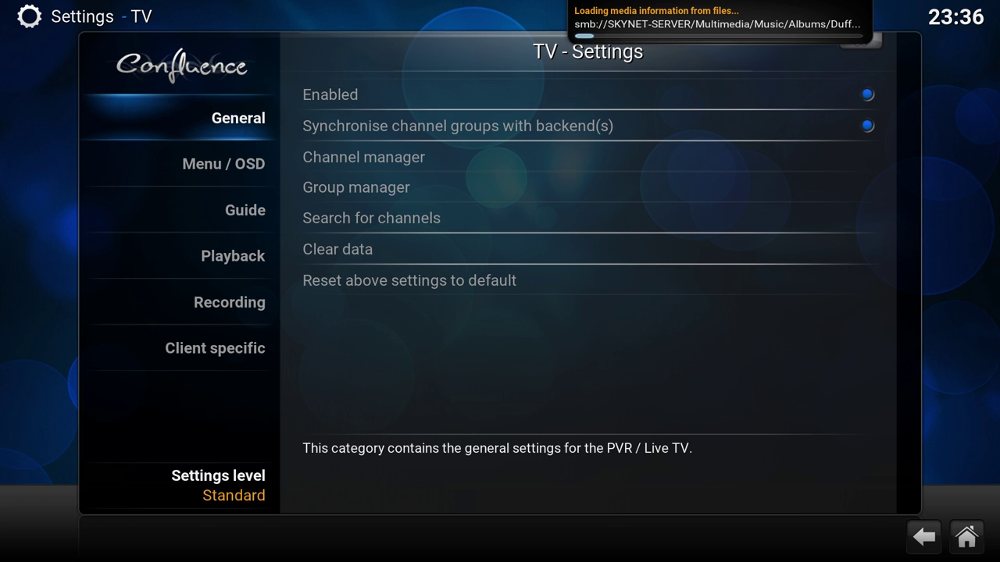
key("Escape")
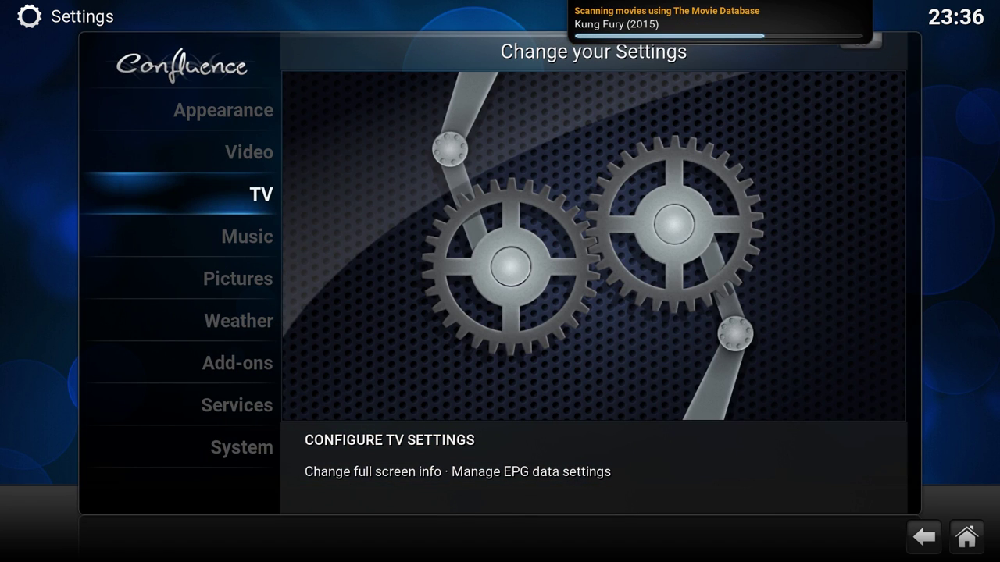
- Review the Music settings: library, artist information provider, playback and file lists
key("Down")
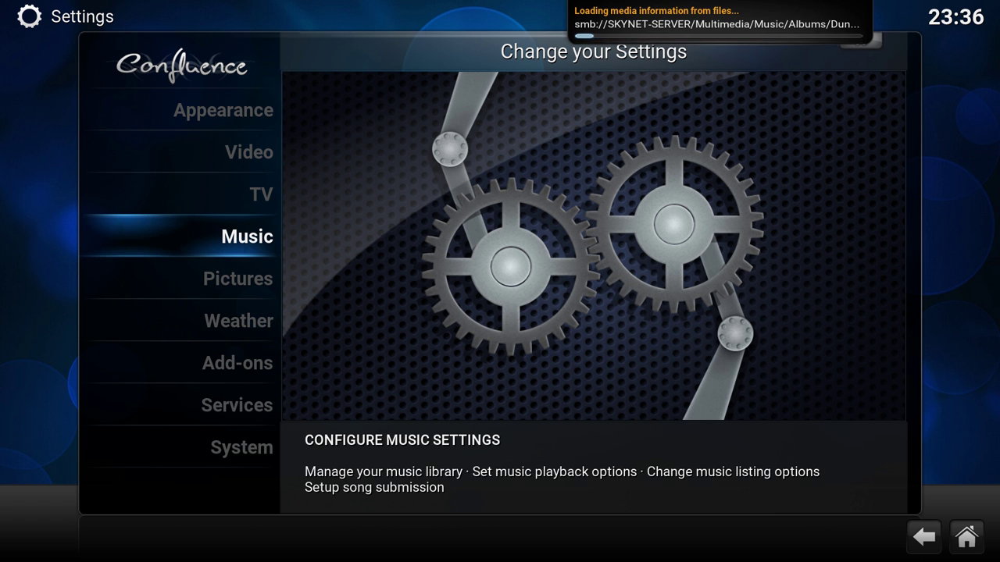
key("Return")
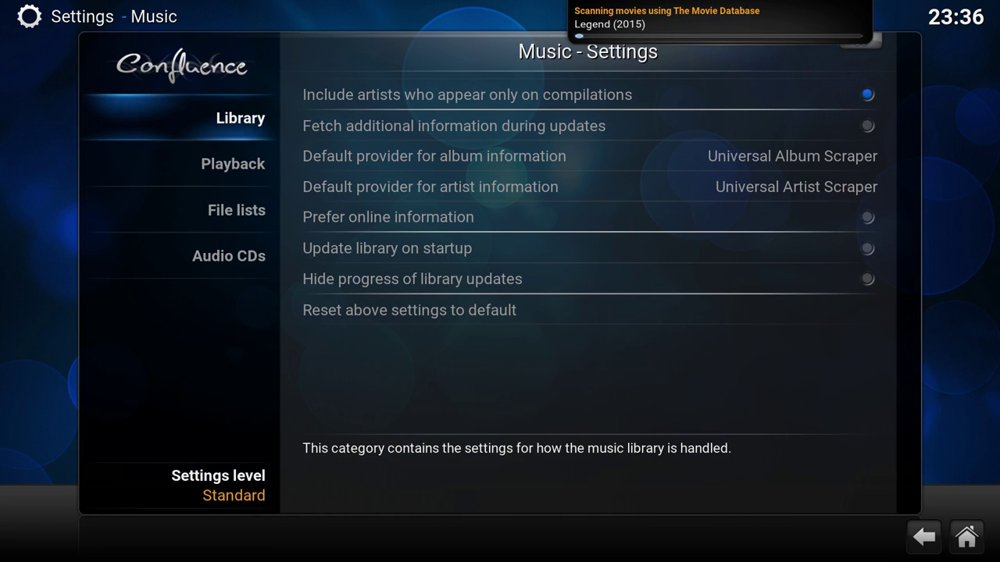
key("Right")
key("Down")
key("Down")
key("Down")
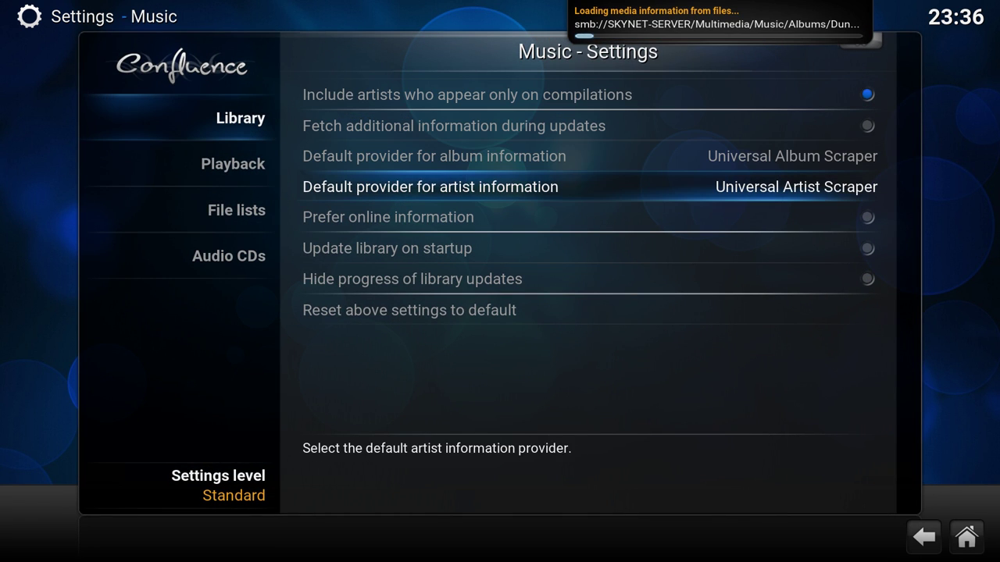
key("Left")
key("Down")
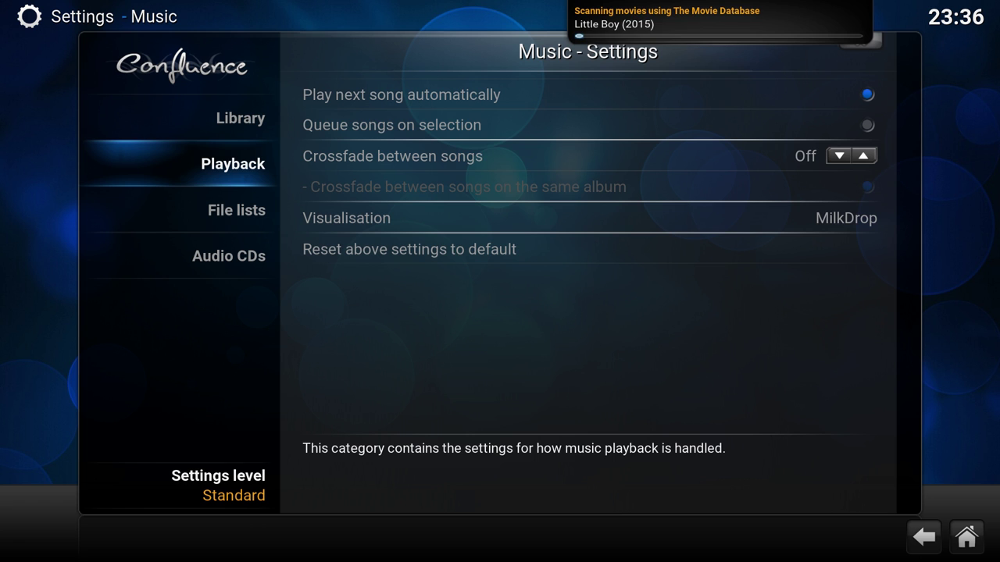
key("Down")
key("Down")
key("Up")
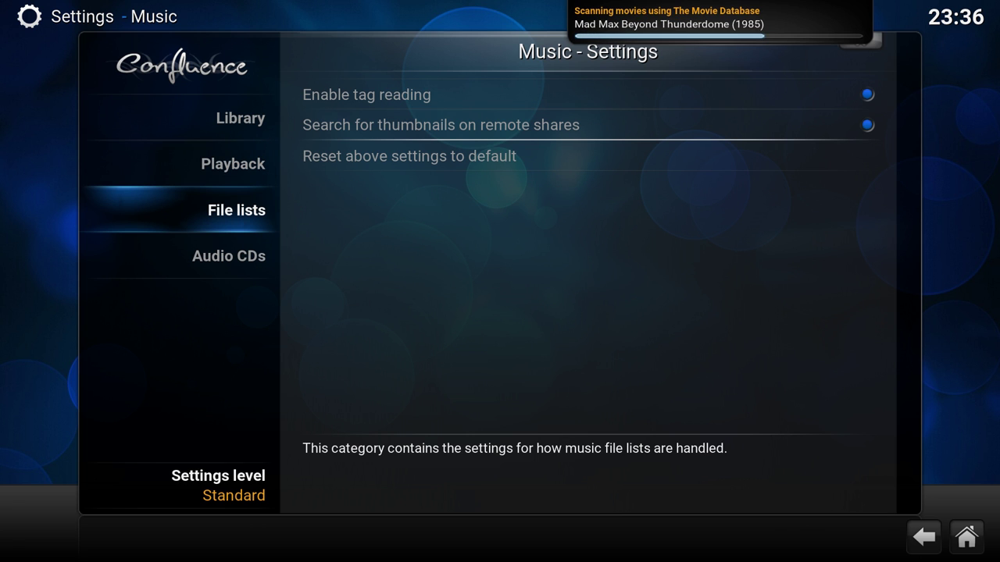
key("Escape")
- Open the Weather settings category
key("Down")
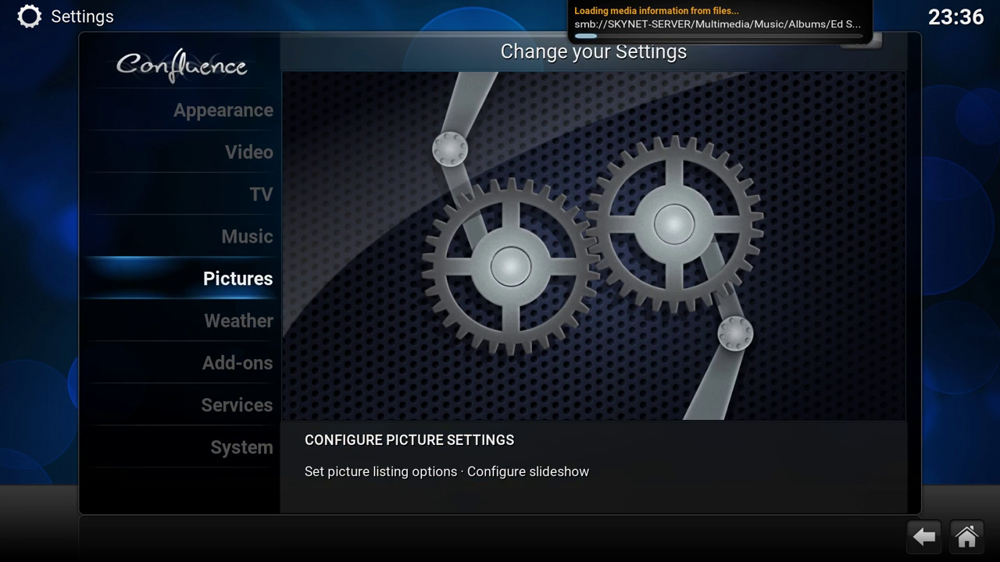
key("Down")
key("Return")
- Check the weather information service list, leaving it on None for now
key("Right")
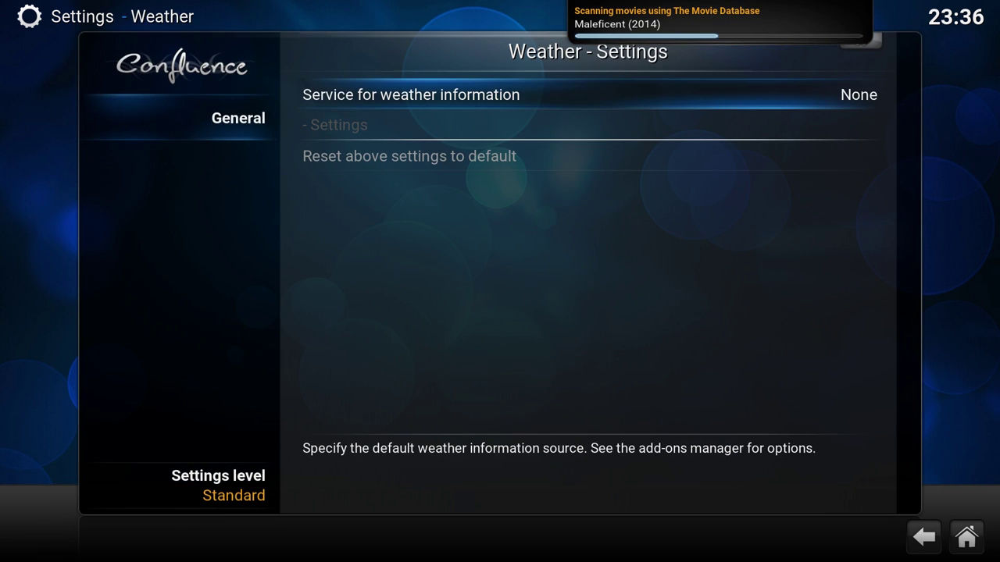
key("Return")
key("Right")
key("Left")
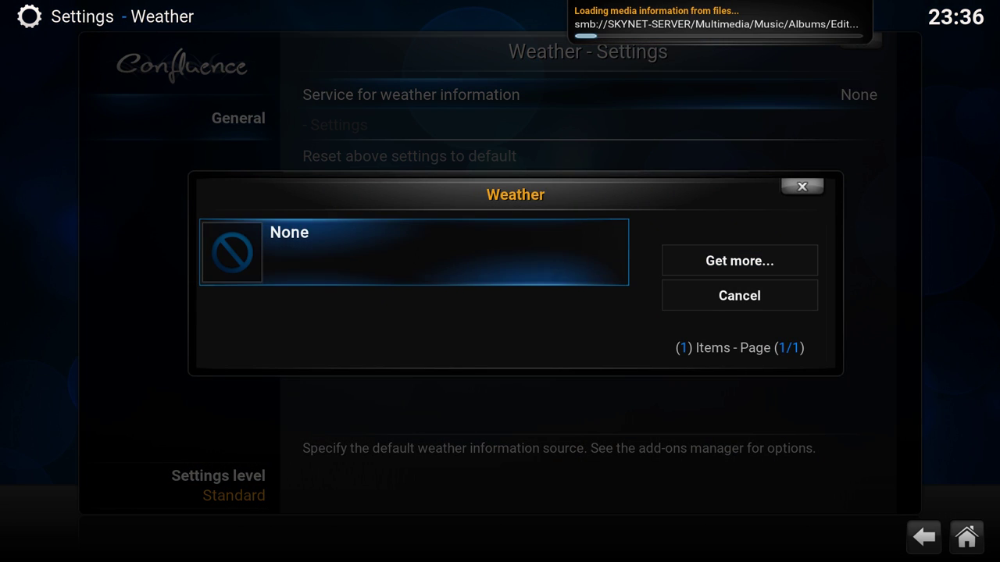
key("Return")
key("Down")
key("Up")
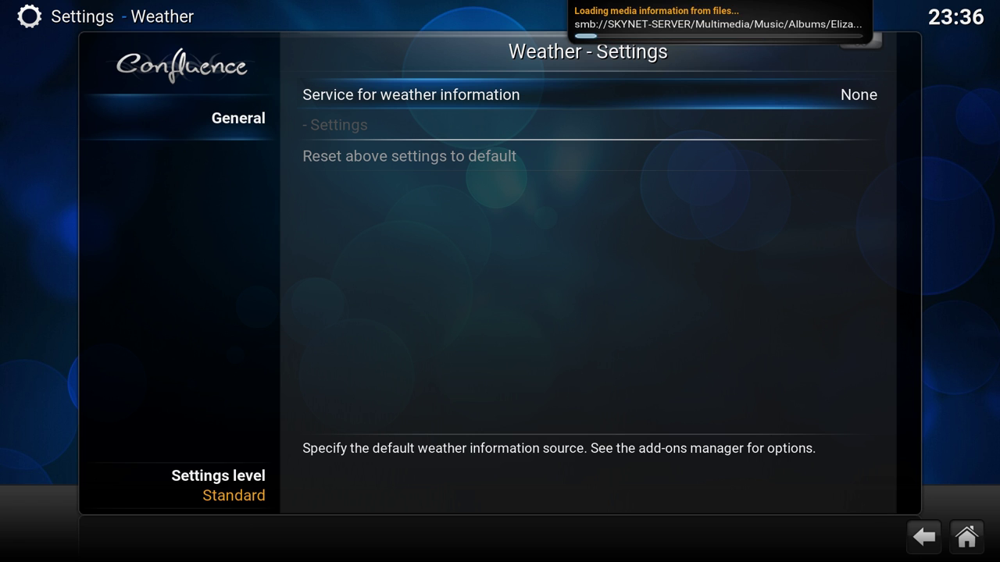
- From Get more..., pick OpenWeatherMap Extended to install it as the weather service
key("Return")
key("Right")
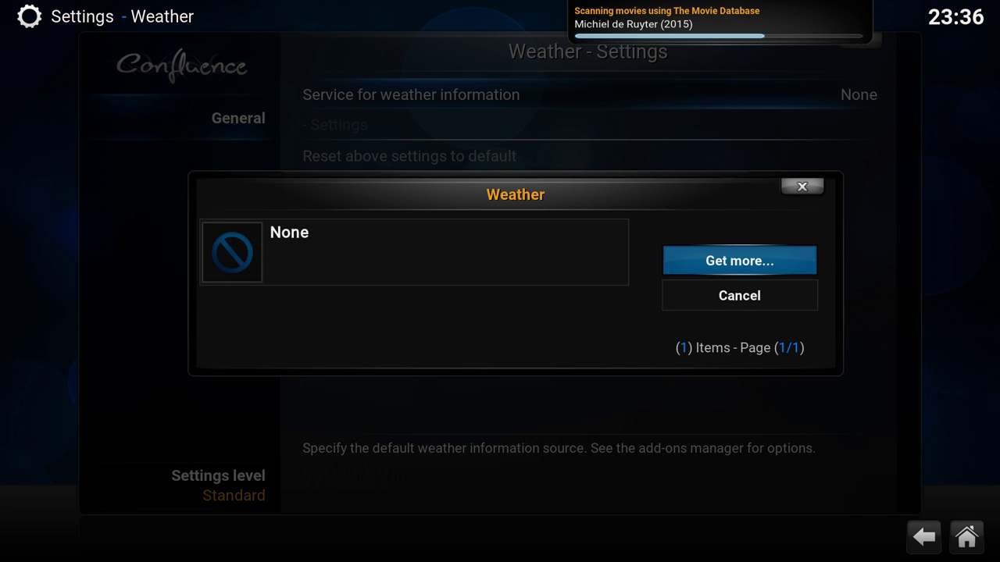
key("Return")
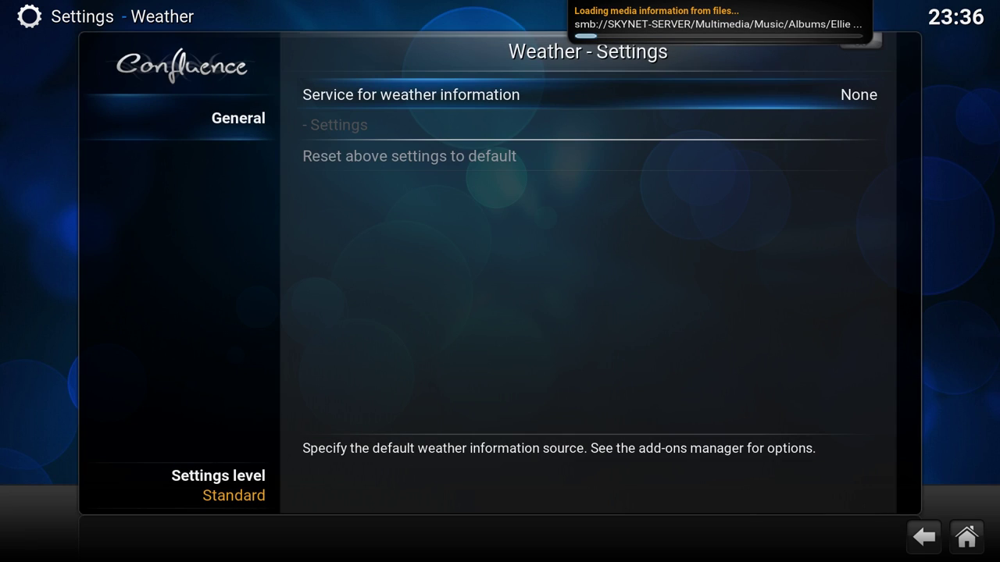
key("Down")
key("Down")
key("Down")
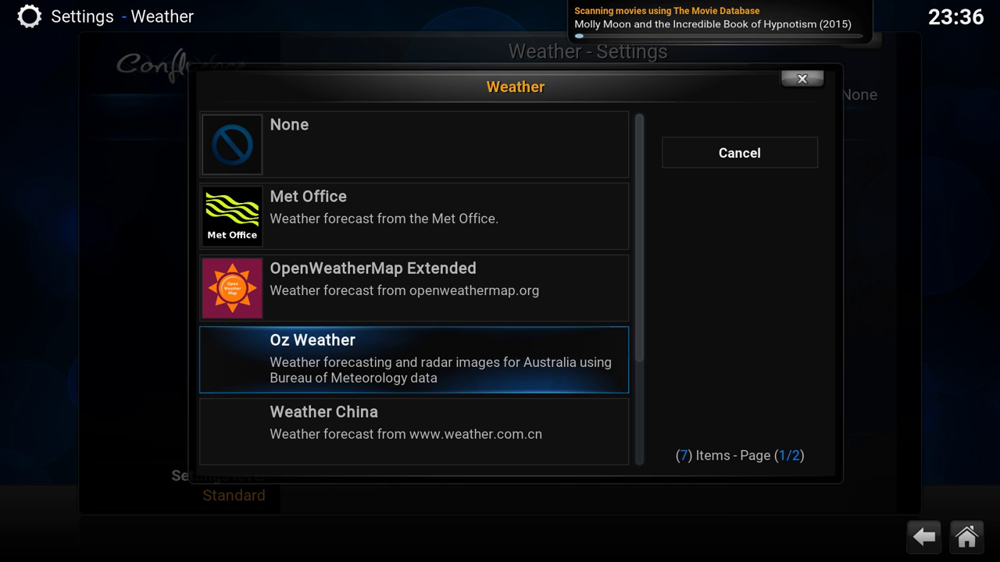
key("Up")
key("Escape")
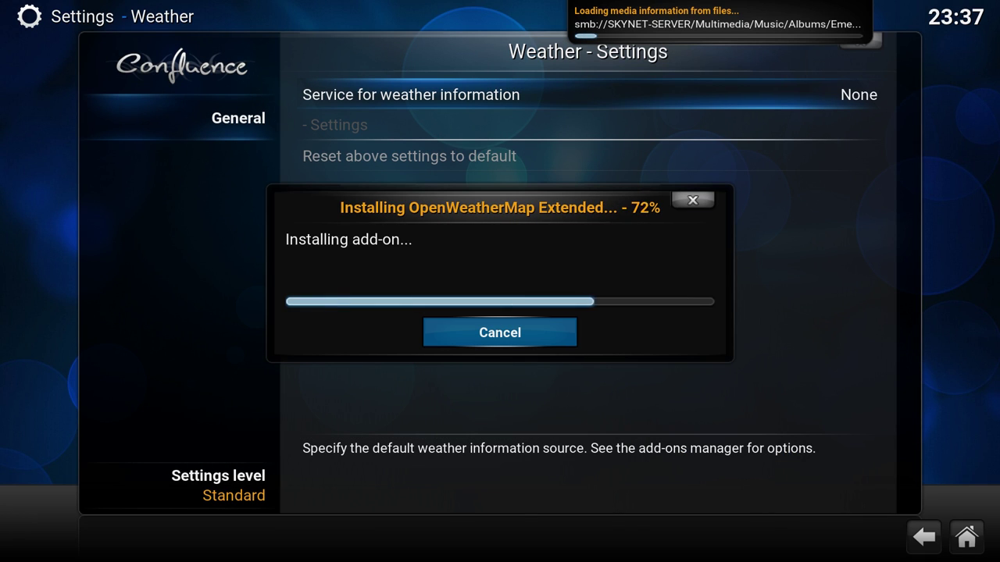
- Search 'hulst', set Location 1 to Hulst (Netherlands), save, and return to Settings
key("Down")
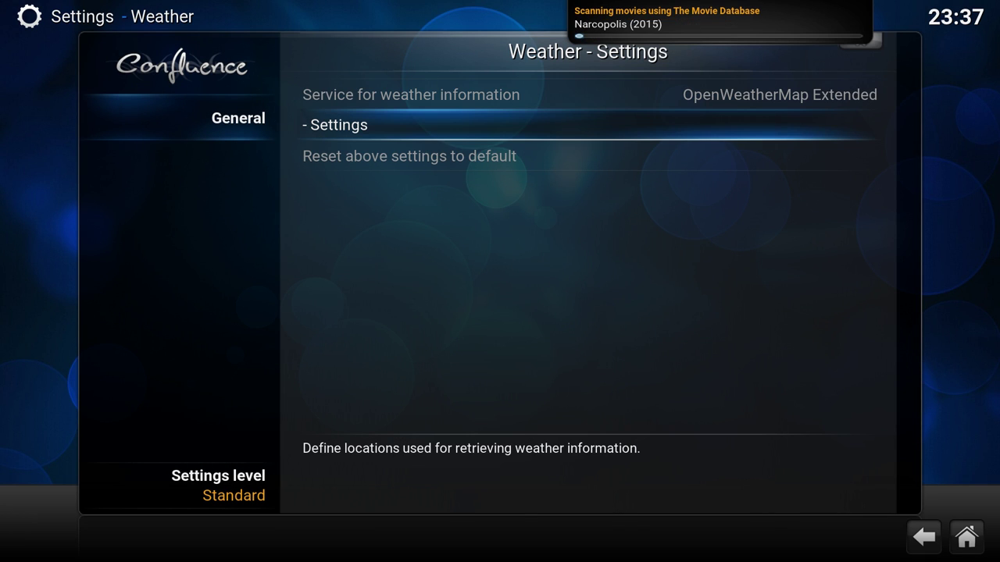
key("Return")
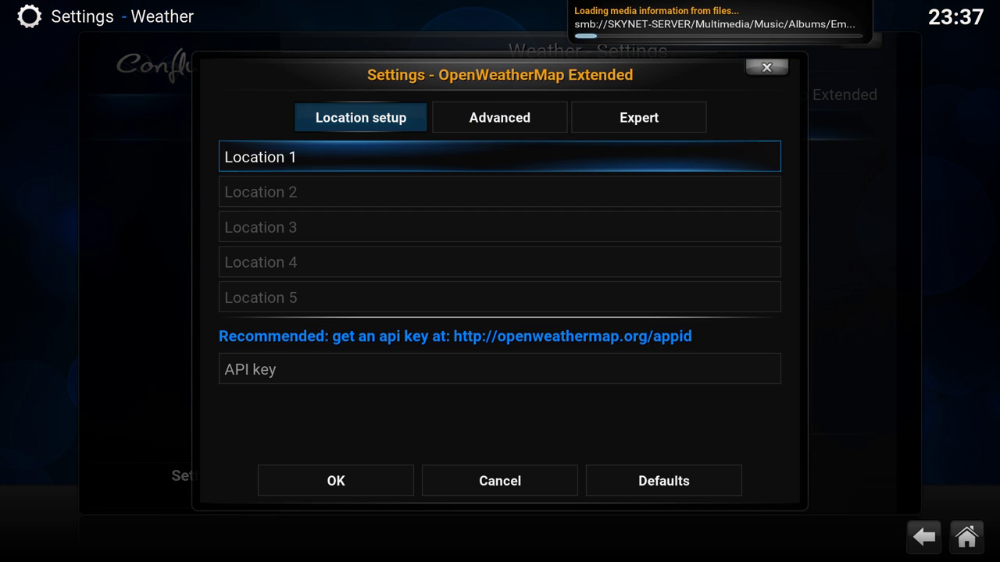
key("Return")
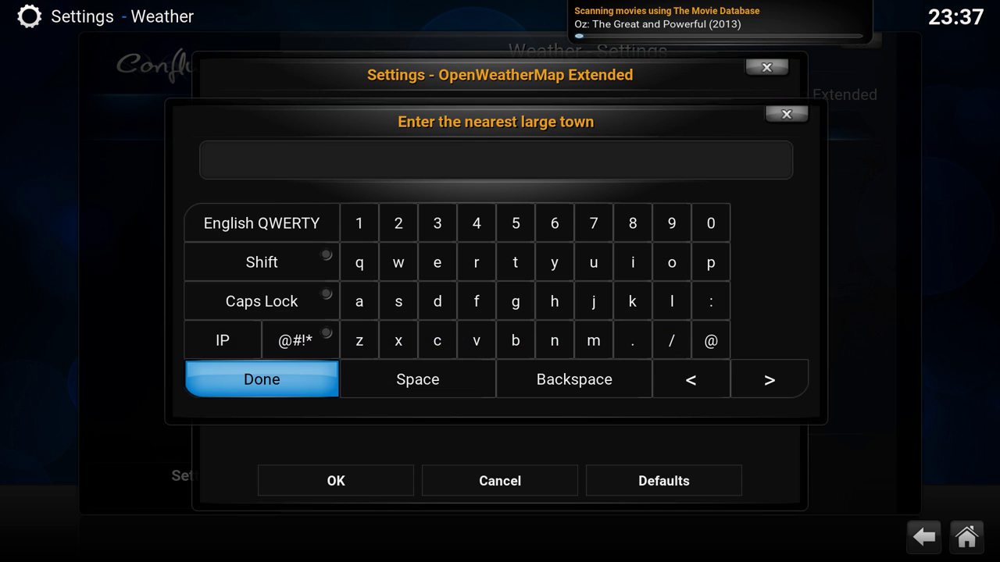
key("Return")
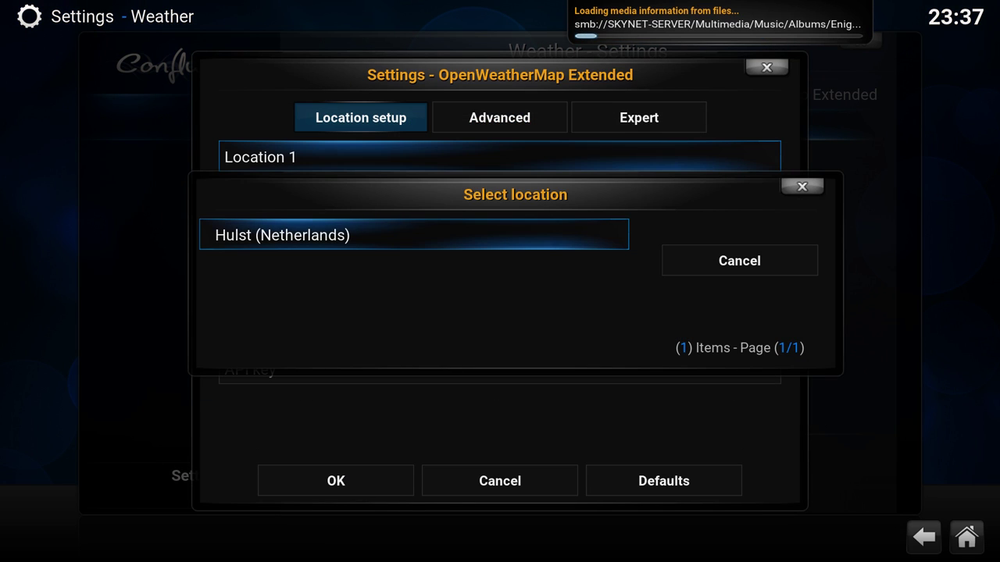
key("Return")
key("Down")
key("Down")
key("Down")
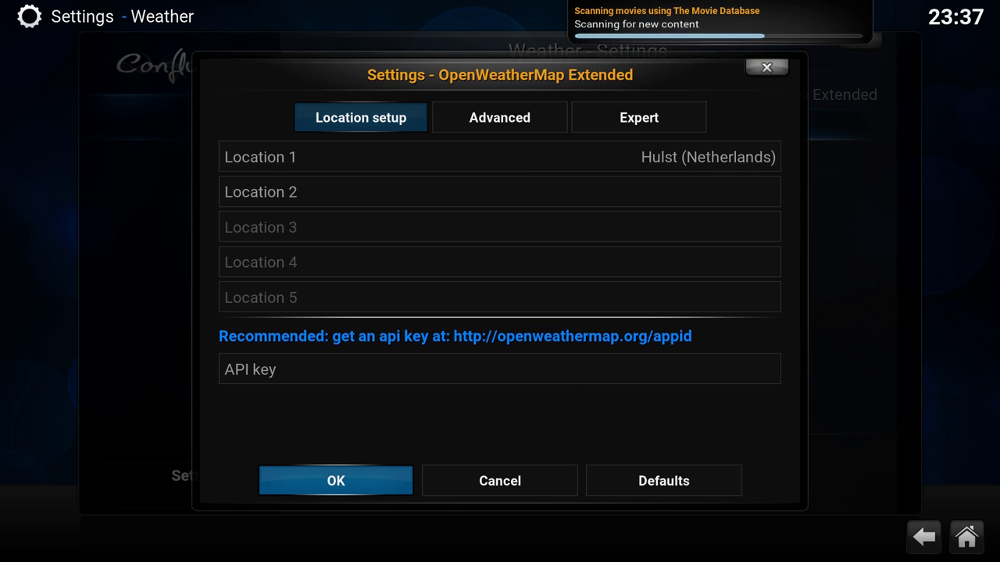
key("Return")
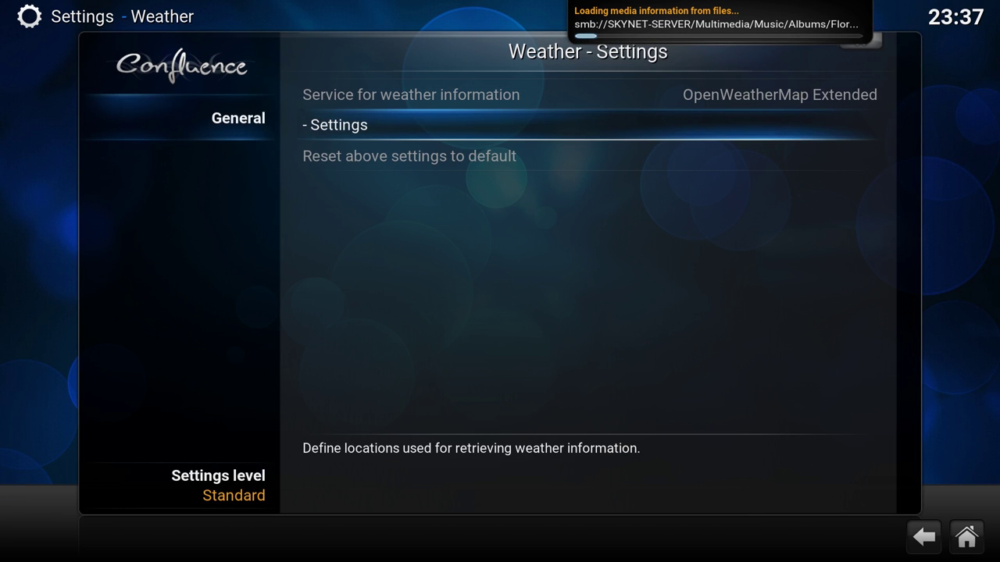
key("Escape")
- Go to Add-ons > Install from repository > Kodi Add-on repository > Video add-ons
key("Down")
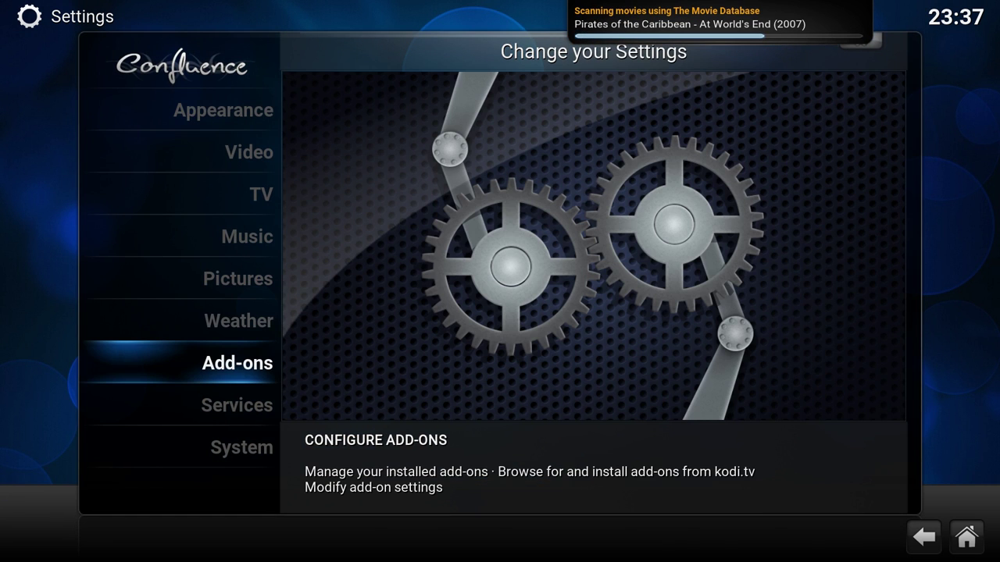
key("Down")
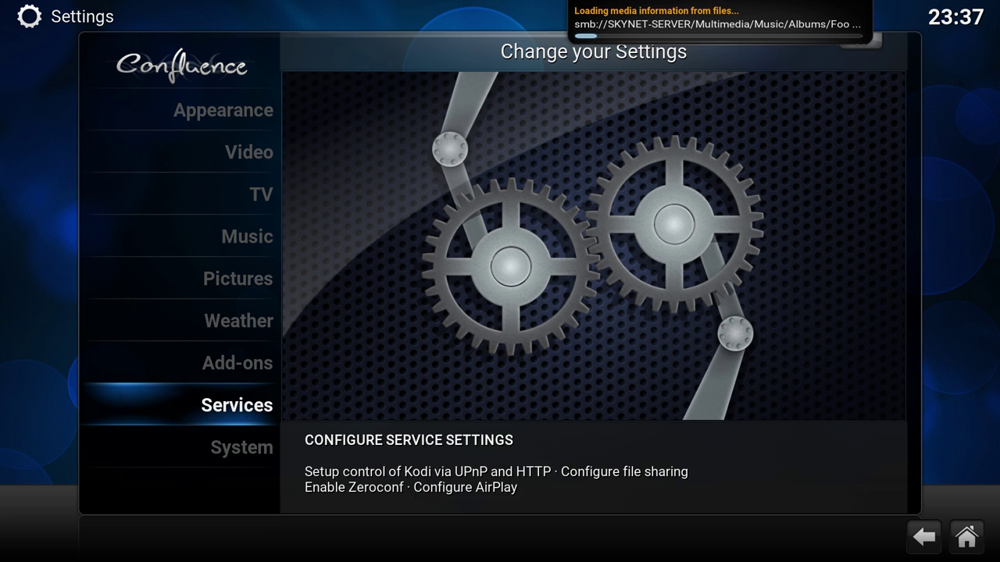
key("Up")
key("Down")
key("Up")
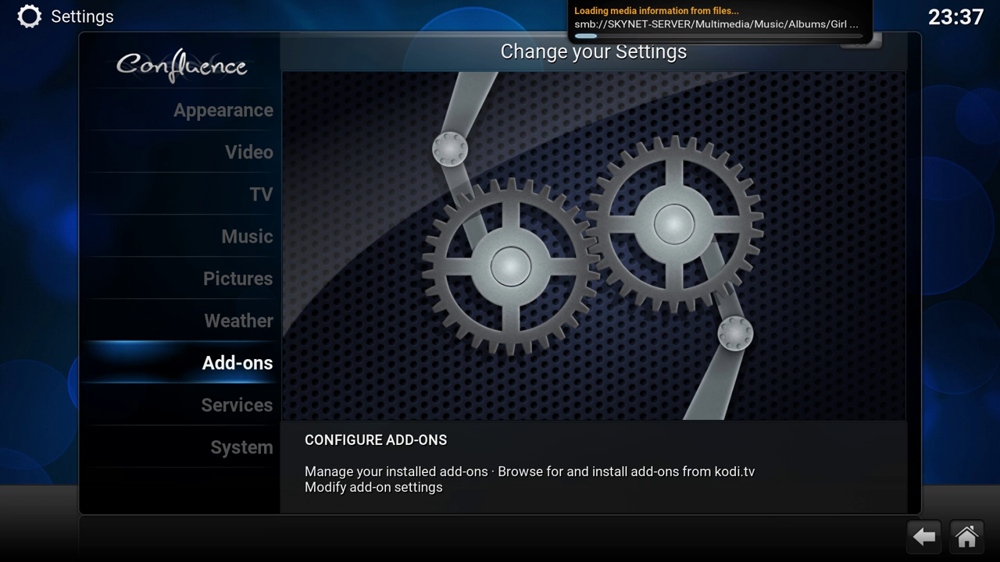
key("Return")
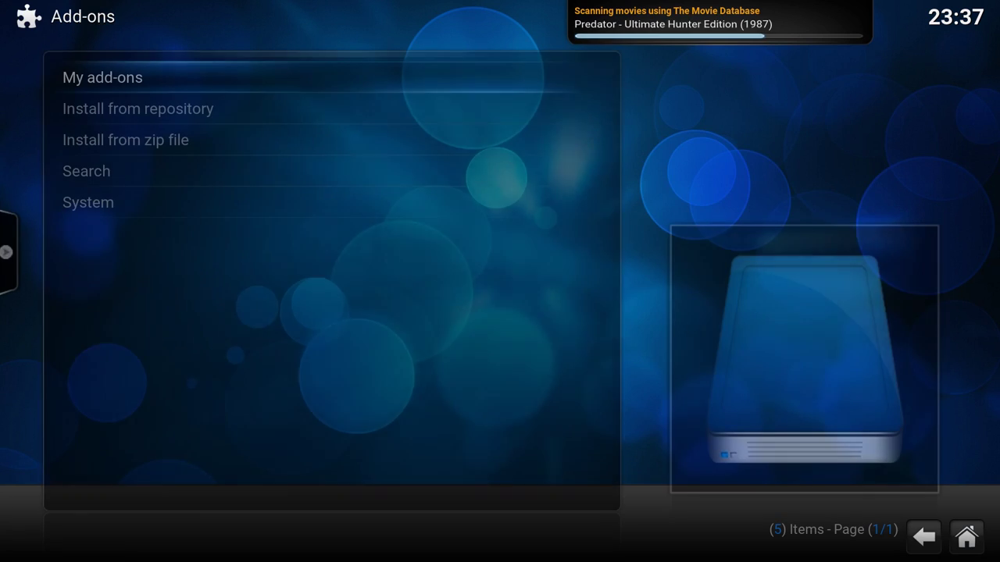
key("Down")
key("Down")
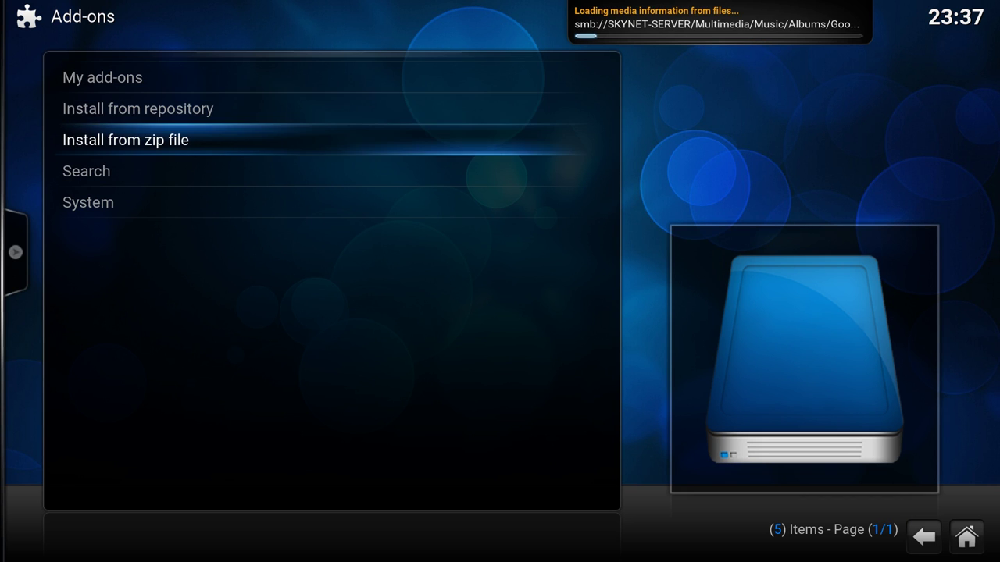
key("Up")
key("Return")
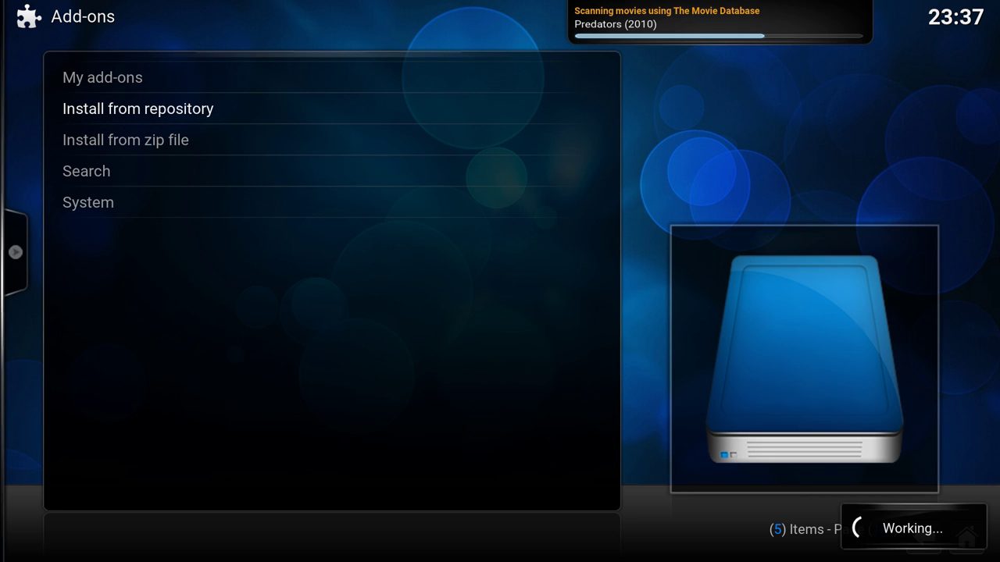
key("Down")
key("Down")
key("Down")
key("Down")
key("Down")
key("Down")
key("Down")
key("Down")
key("Down")
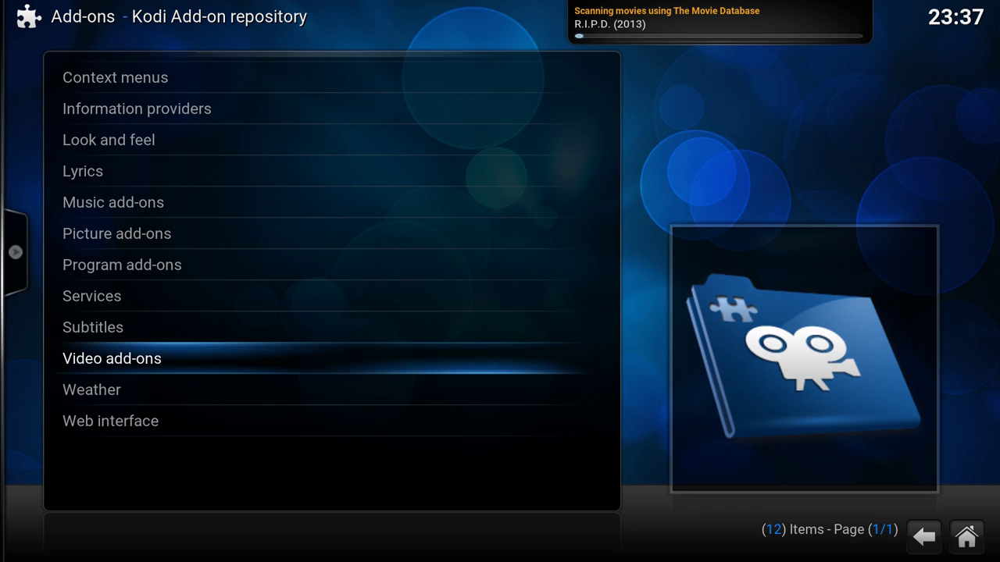
key("Return")
- Install the Dumpert and Tweakers video add-ons from their information pages
key("Page_Down")
key("Page_Down")
key("Page_Down")
key("Page_Down")
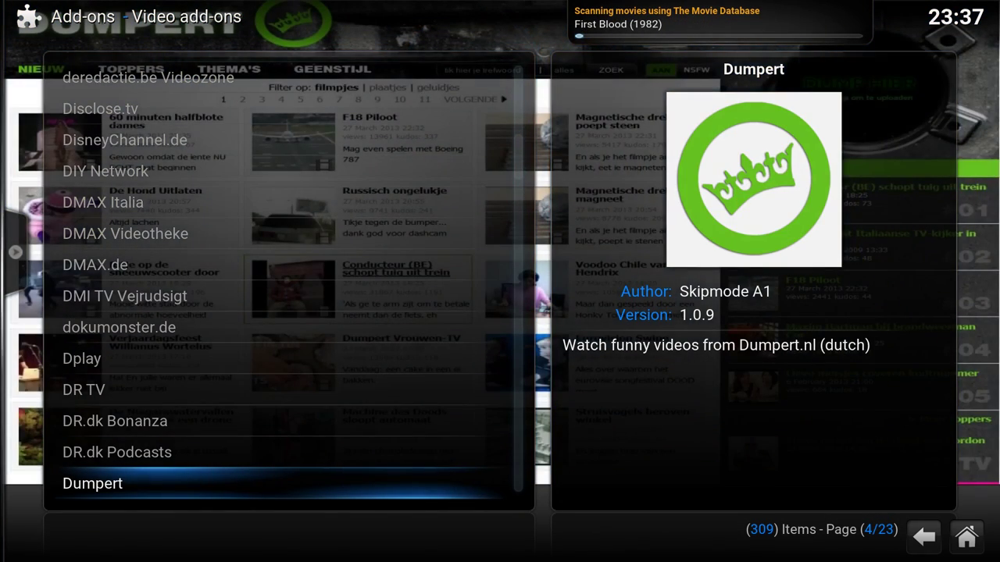
key("Return")
key("Return")
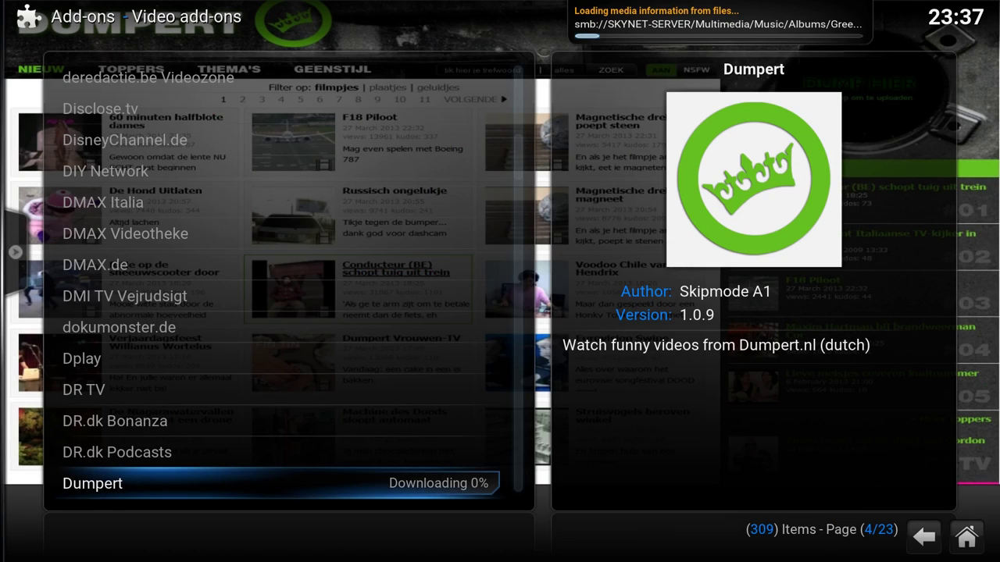
key("Page_Down")
key("Page_Down")
key("Page_Down")
key("Page_Down")
key("Page_Down")
key("Page_Down")
key("Page_Down")
key("Page_Down")
key("Page_Down")
key("Page_Down")
key("Page_Down")
key("Page_Down")
key("Page_Down")
key("Page_Down")
key("Page_Down")
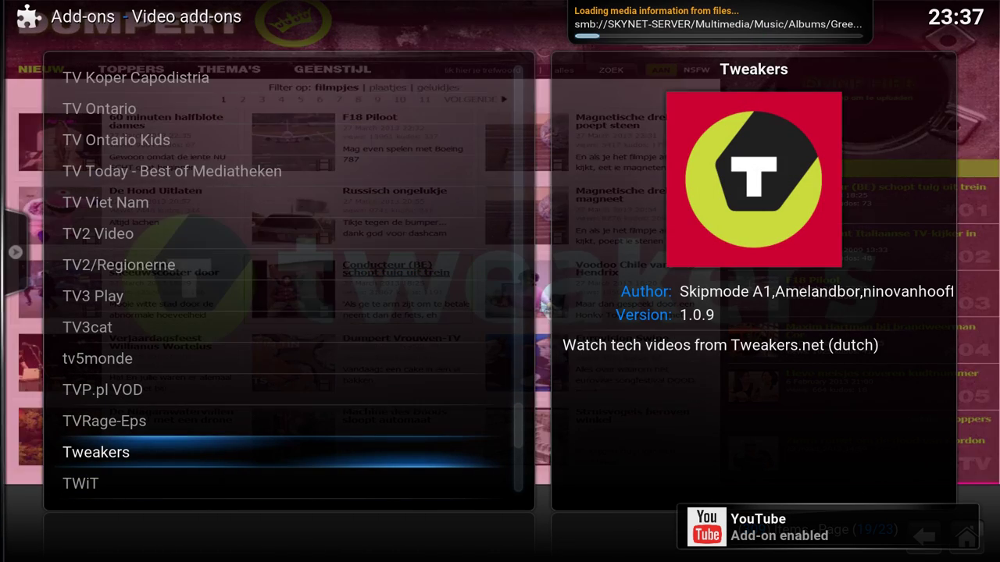
key("Return")
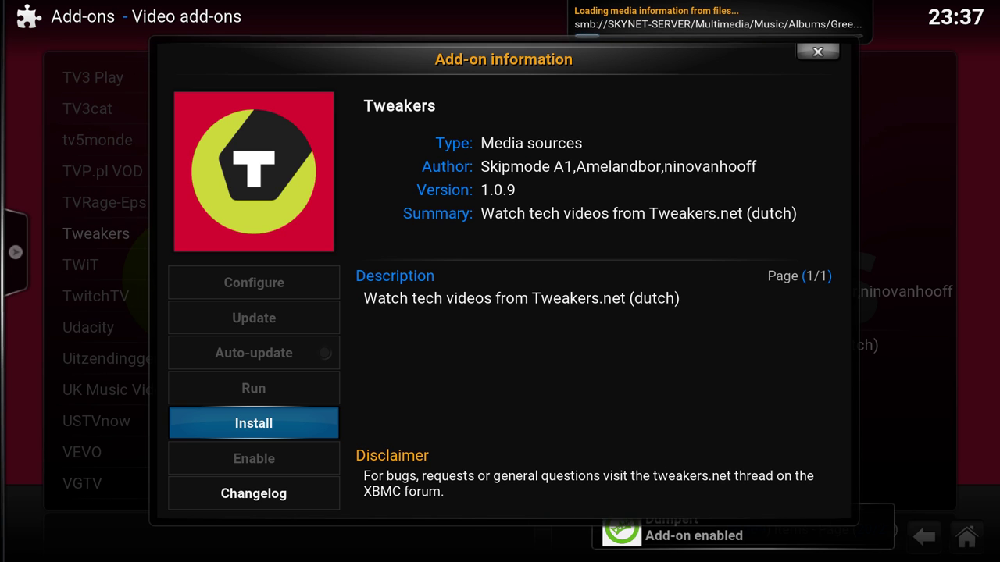
key("Down")
key("Up")
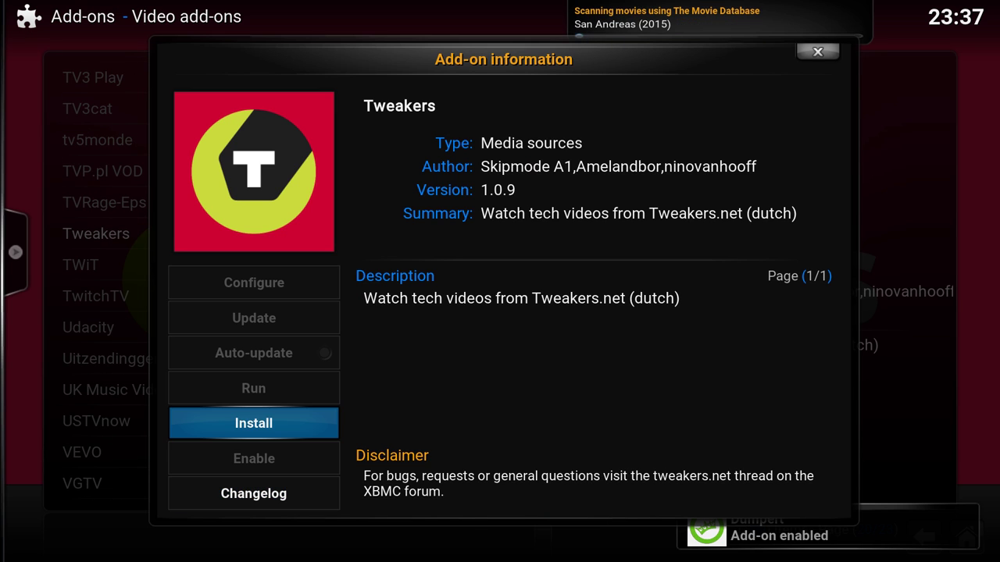
key("Return")
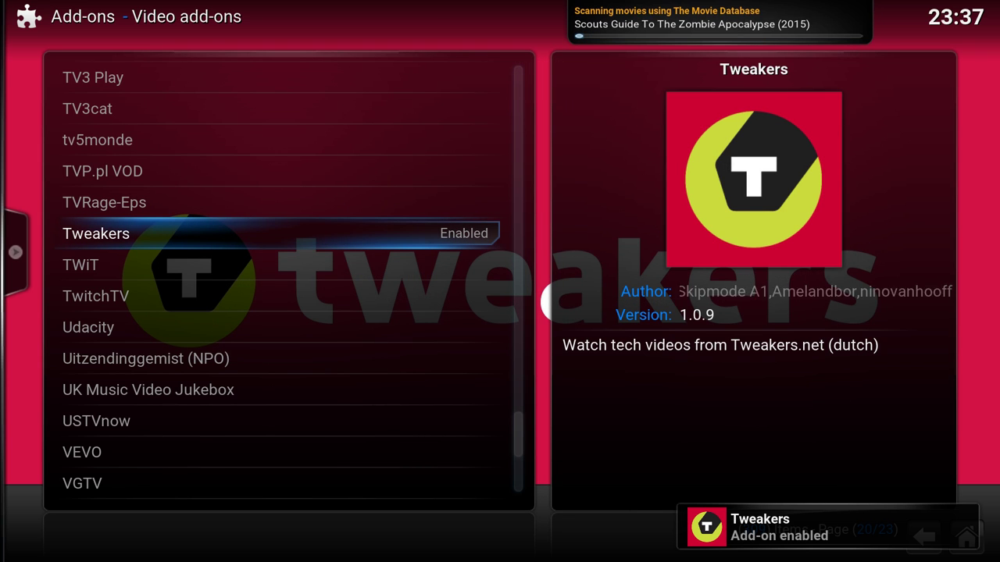
key("Up")
- Install the NOS video add-on
key("Down")
key("Down")
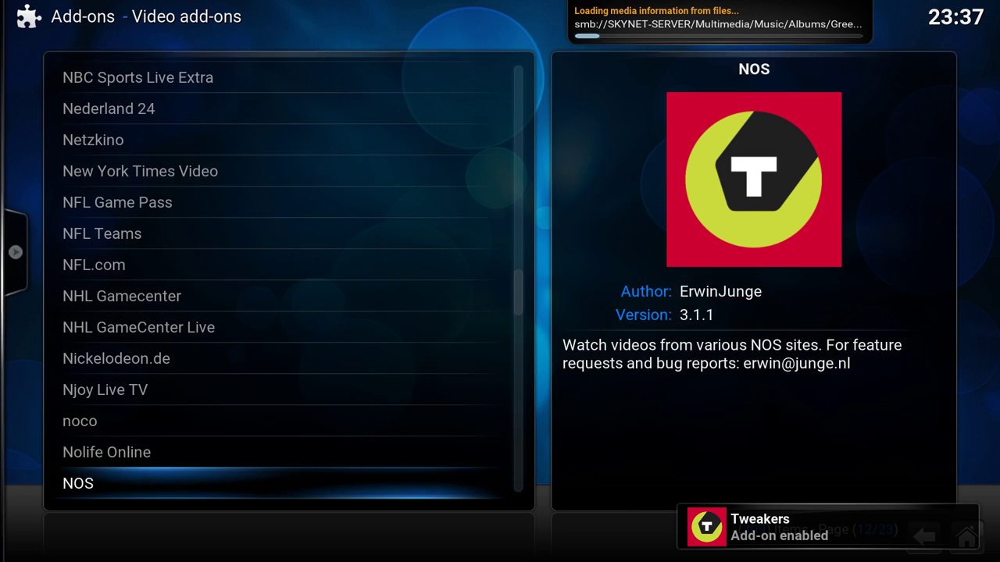
key("Down")
key("Up")
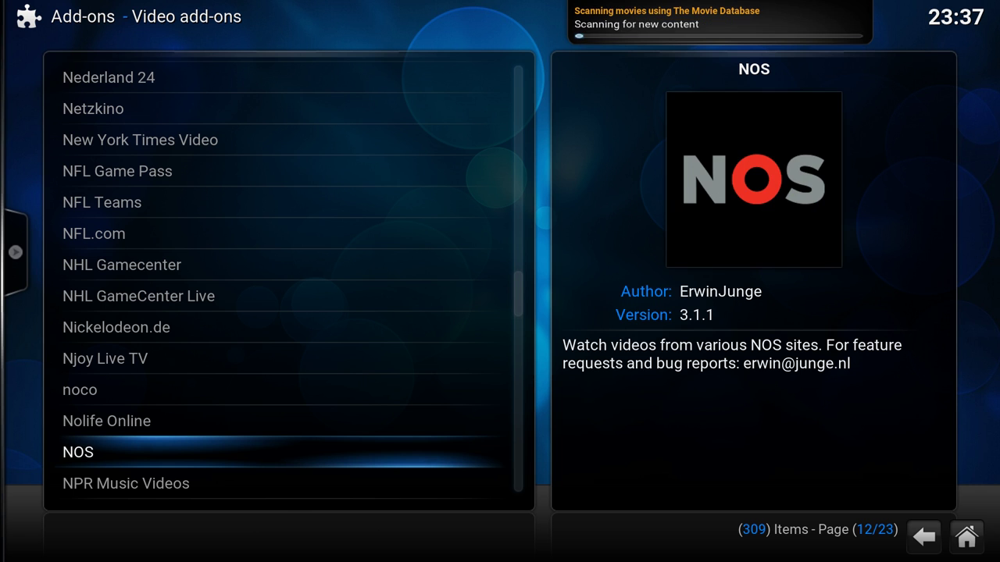
key("Return")
key("Return")
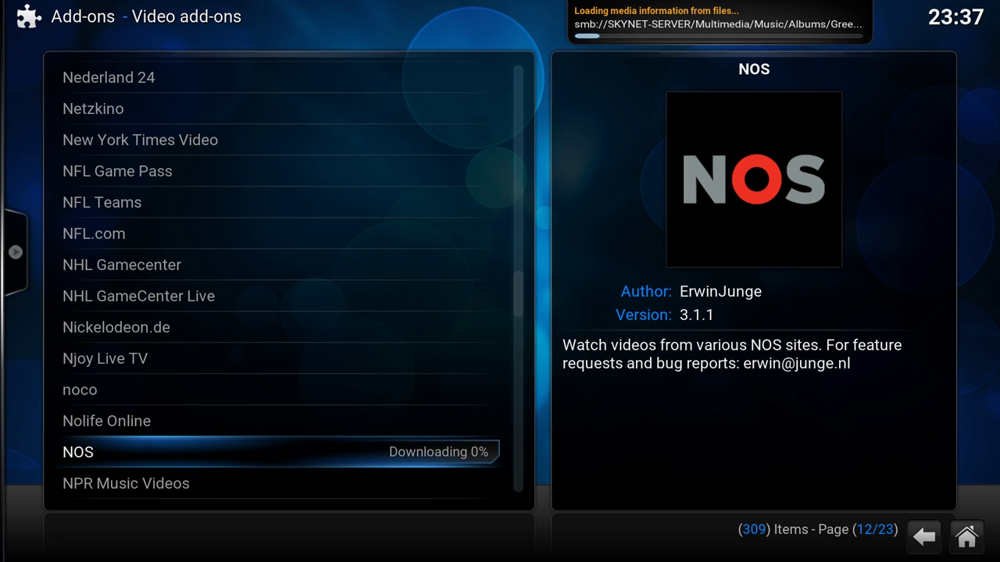
- Find and install the Hardware.Info TV video add-on
type("the h")
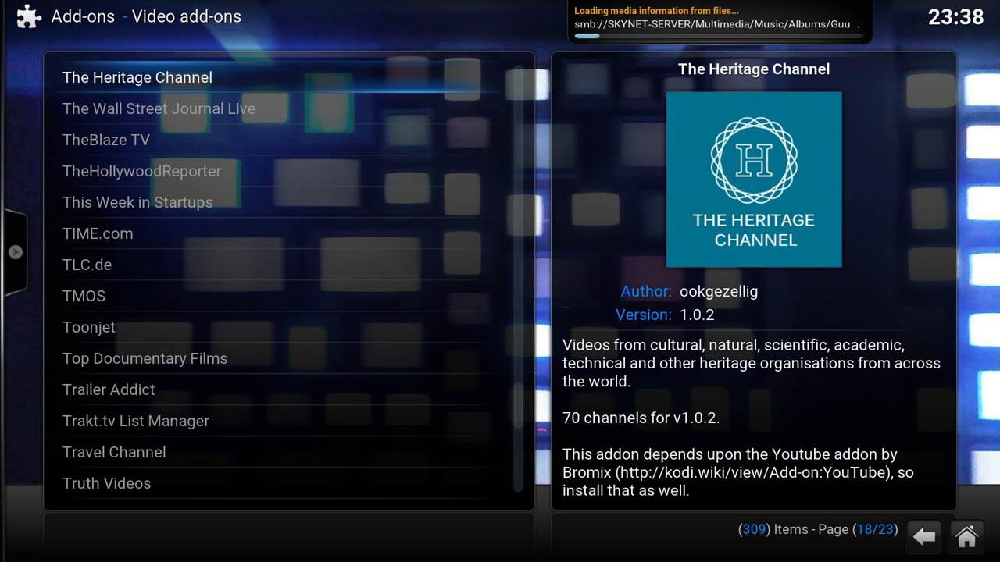
key("Down")
key("Down")
key("Down")
key("Down")
key("Down")
key("Down")
key("Up")
key("Up")
key("Up")
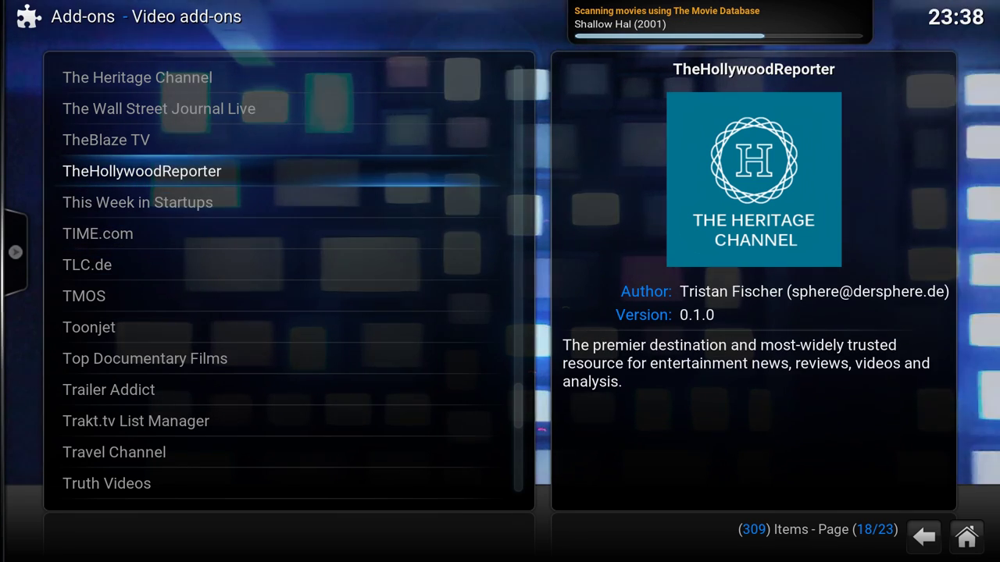
key("h")
key("Down")
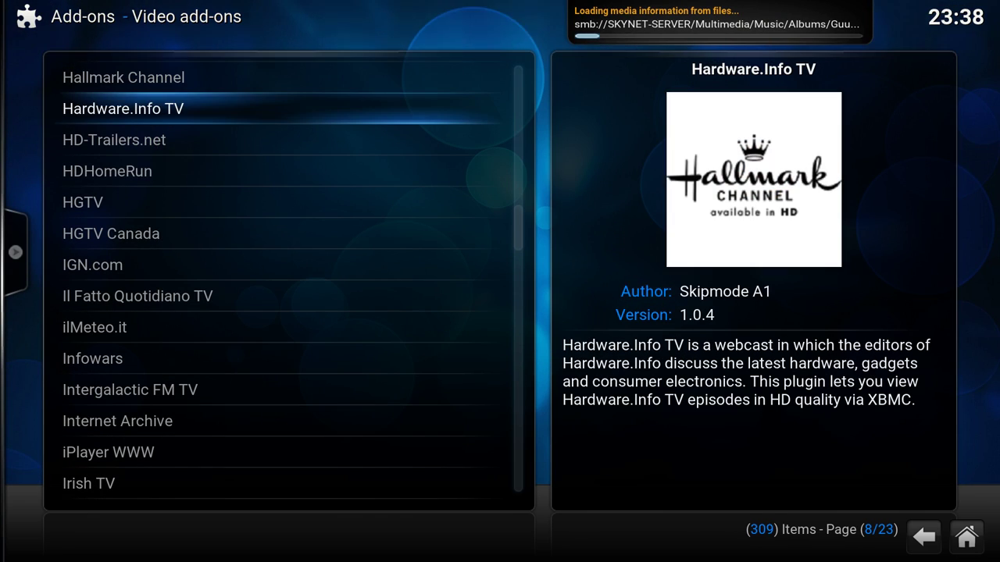
key("Return")
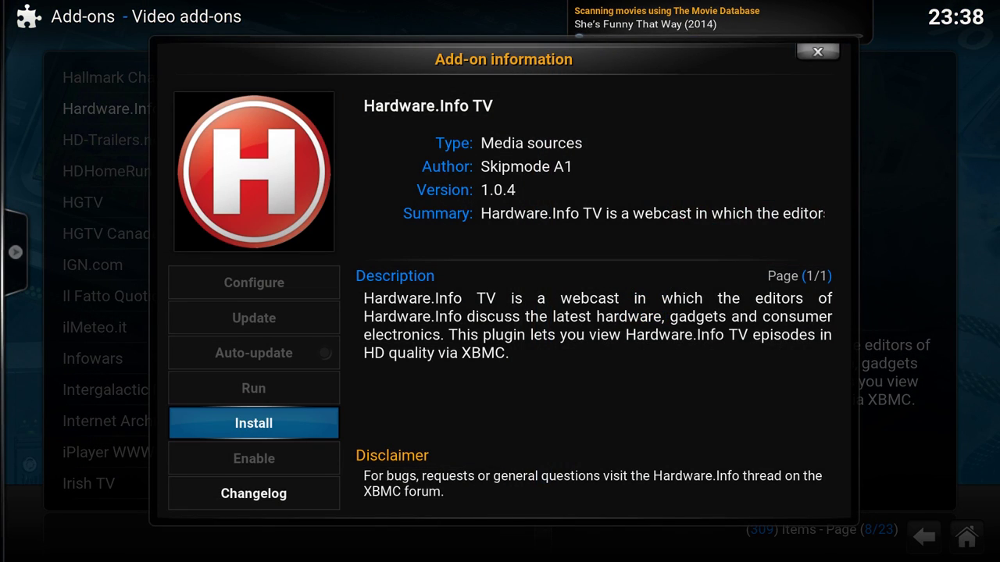
key("Return")
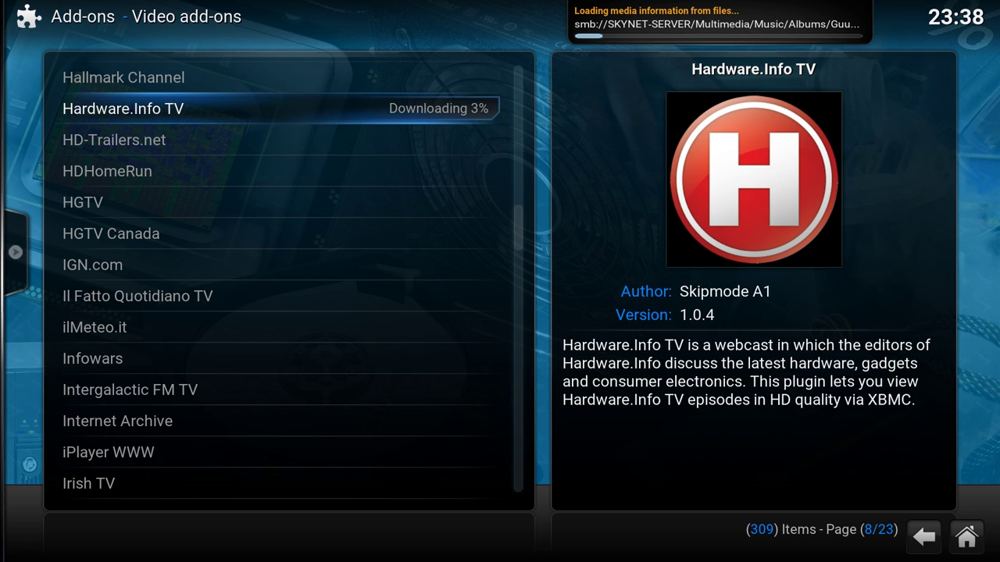
- Locate TED Talks in the video add-ons list and install it
key("Up")
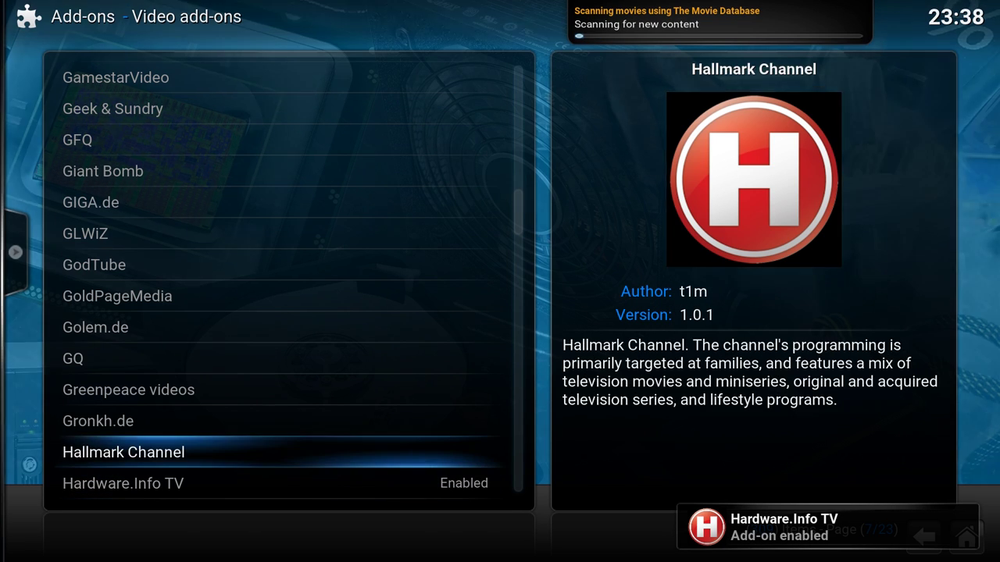
key("Up")
key("Up")
key("Up")
key("Up")
key("Up")
key("Up")
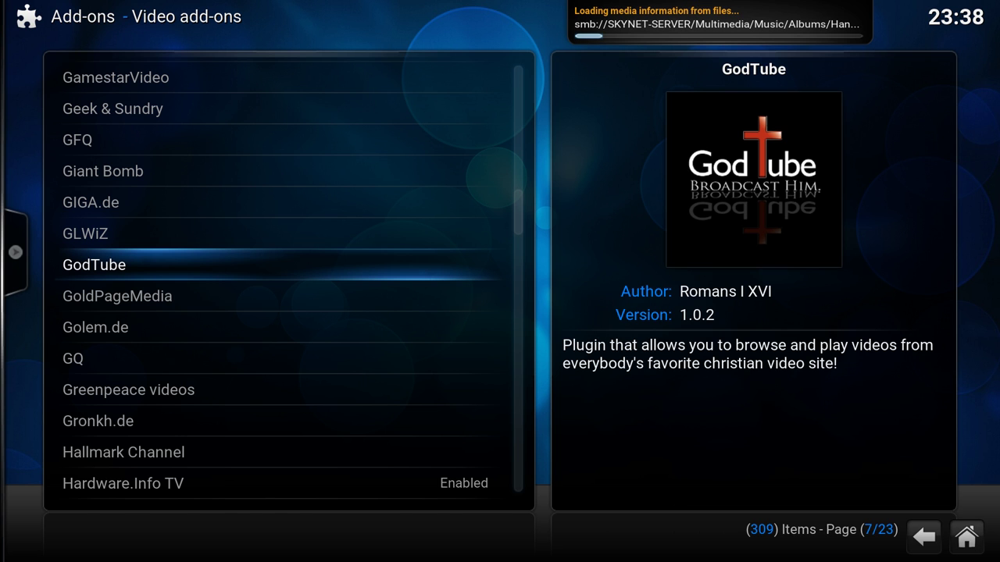
key("t")
key("w")
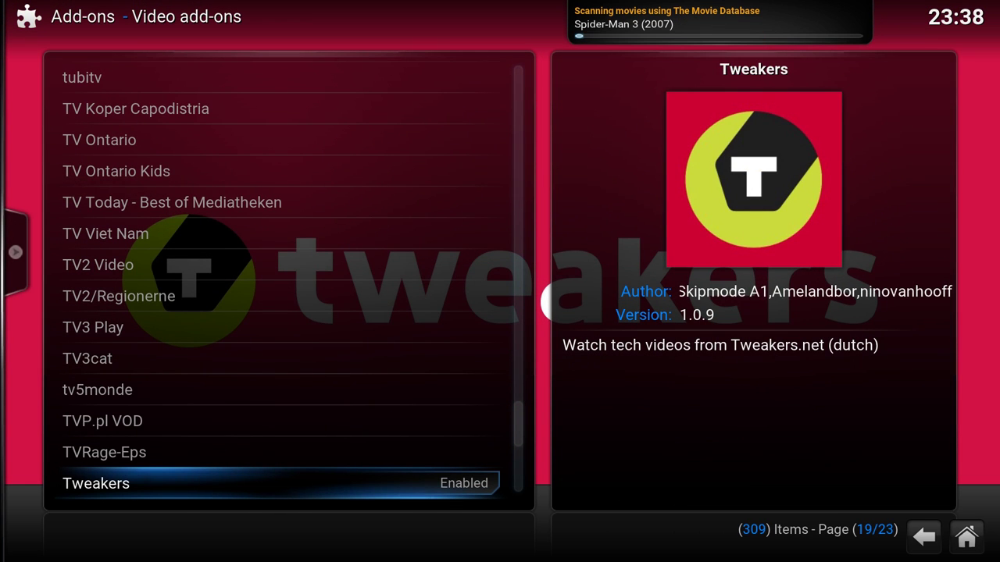
key("Down")
key("u")
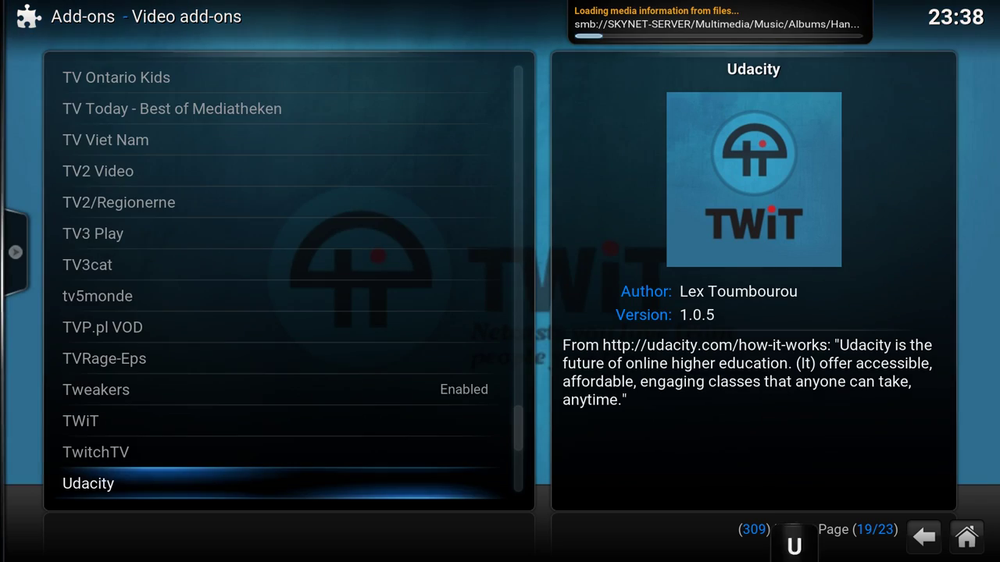
key("t")
key("e")
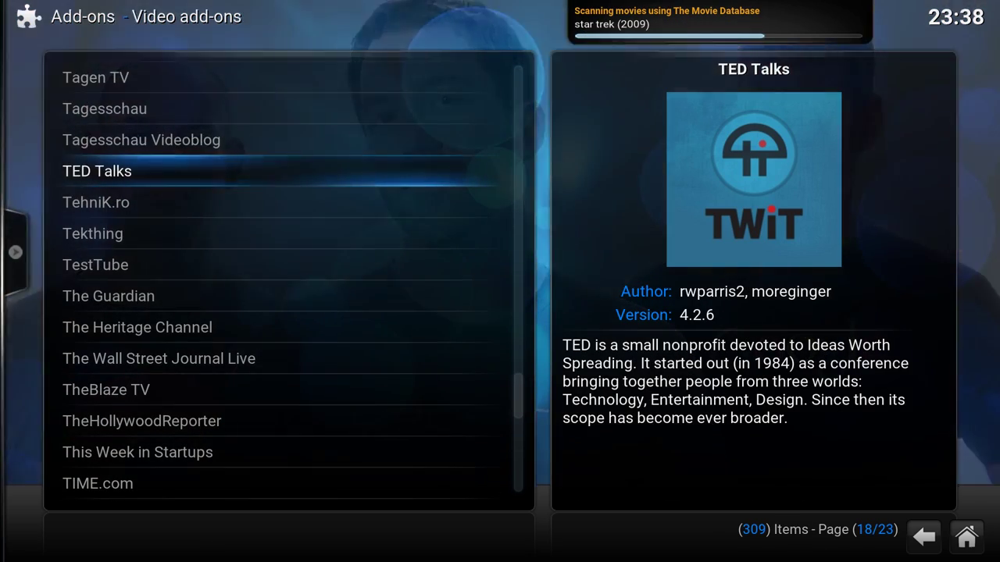
key("Return")
key("Return")
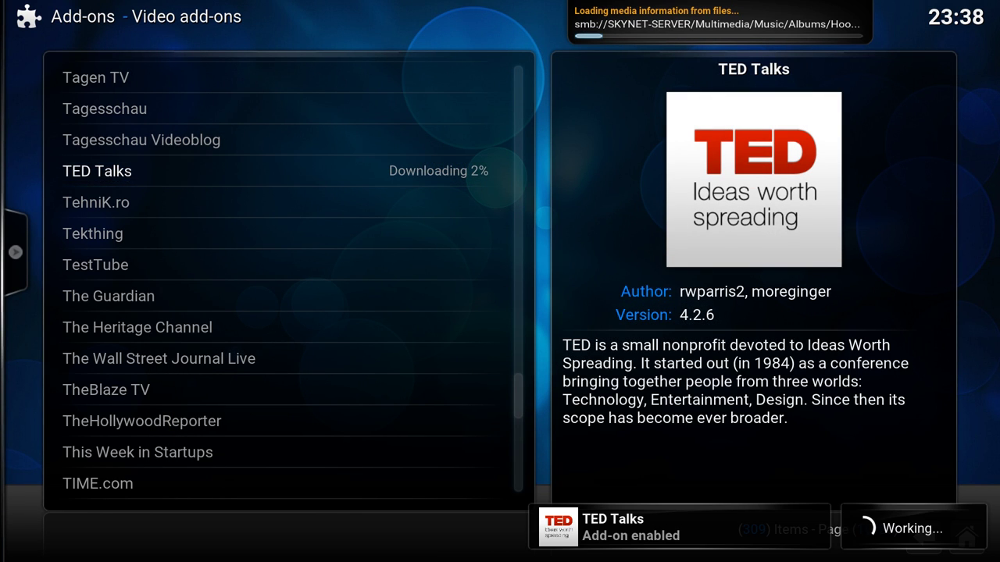
- Switch to the Music add-ons category and install the Radio add-on
key("BackSpace")
key("Up")
key("Up")
key("Up")
key("Up")
key("Up")
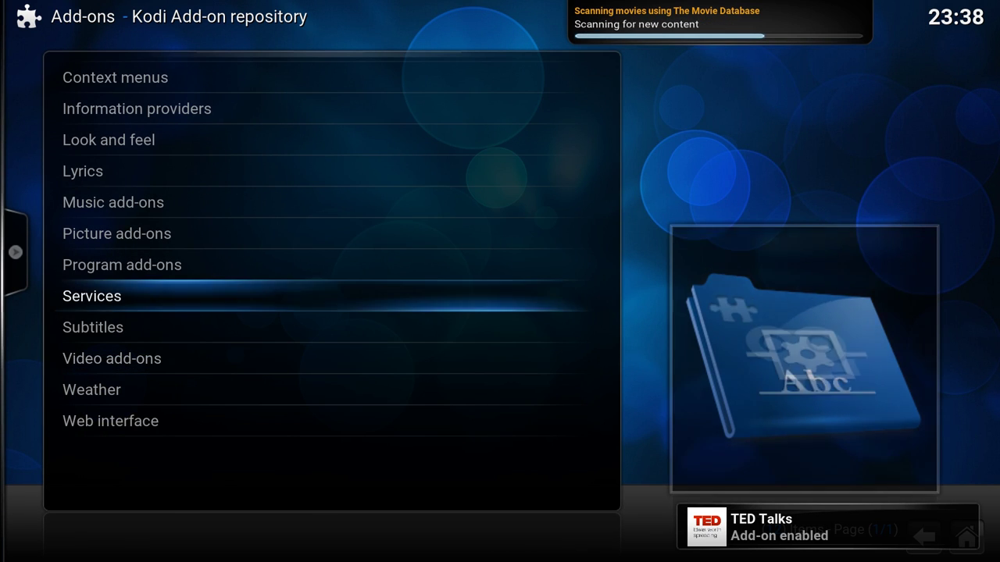
key("Down")
key("Down")
key("Down")
key("Down")
key("Down")
key("Down")
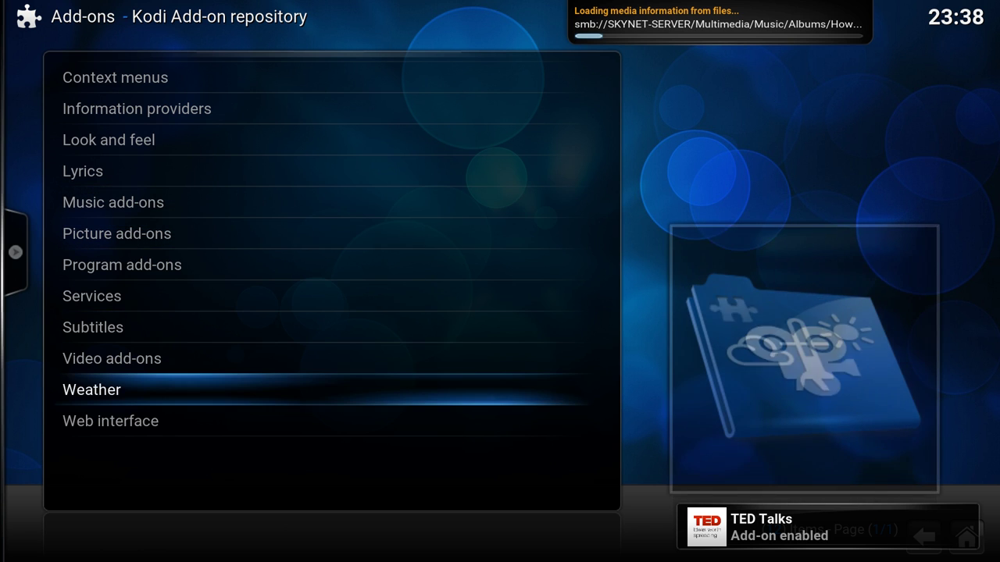
key("Up")
key("Up")
key("Up")
key("Up")
key("Up")
key("Up")
key("Up")
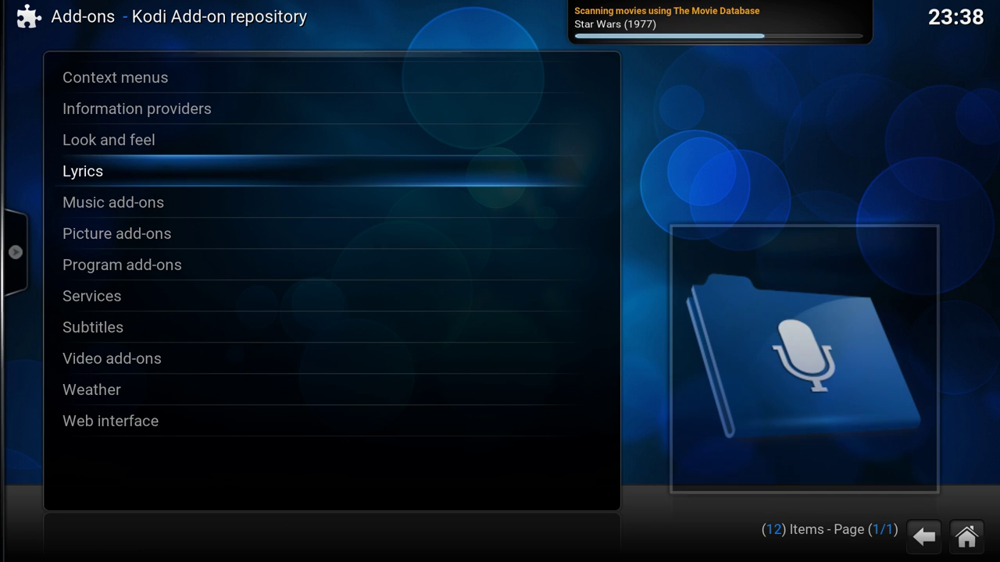
key("Down")
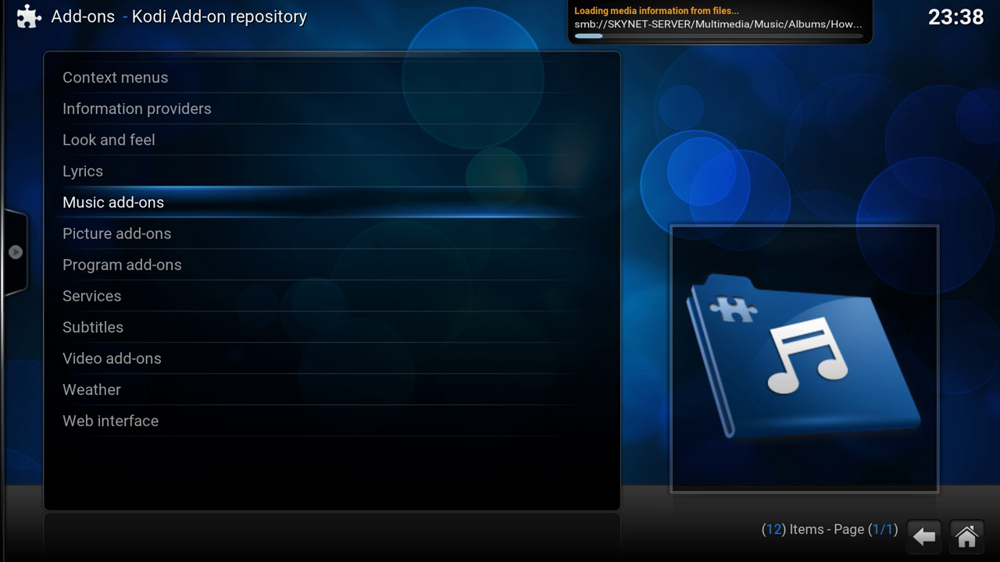
key("Return")
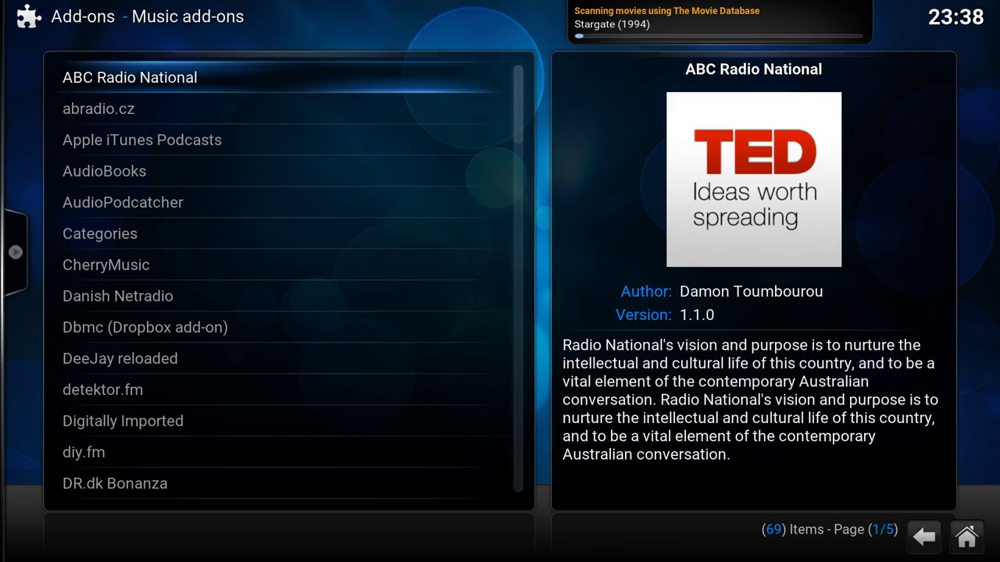
key("r")
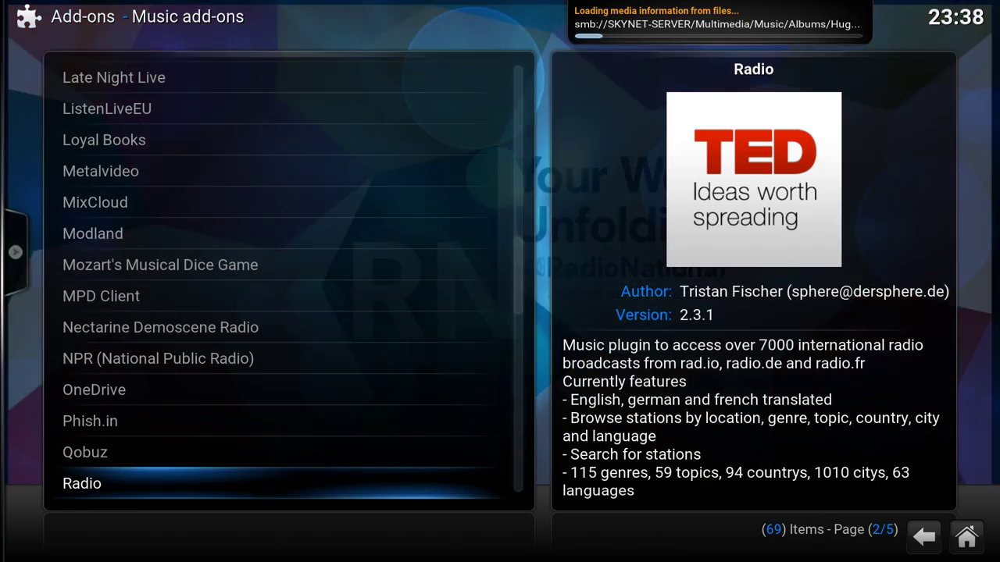
key("Return")
key("Escape")
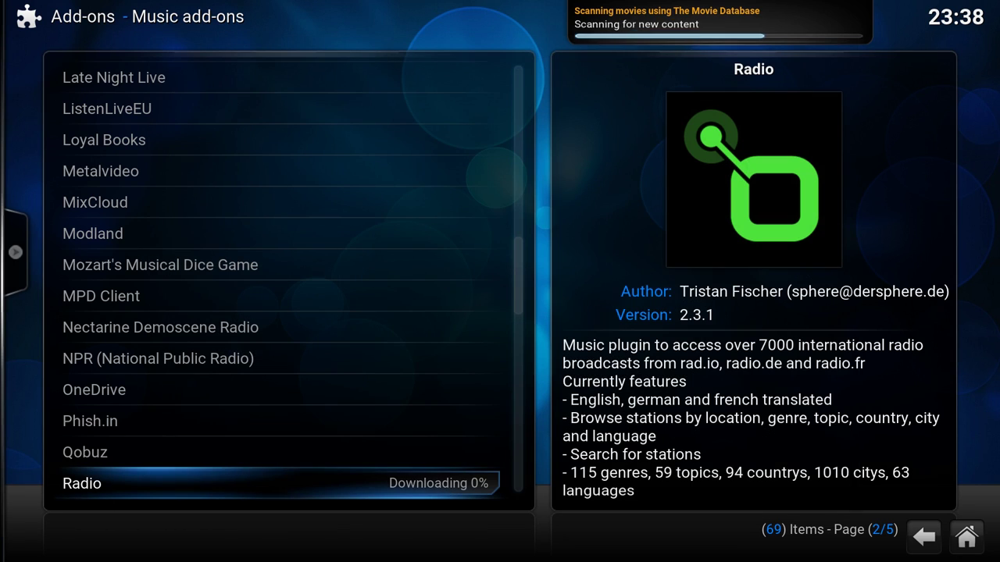
- Scroll past RauteMusik to the TIDAL music add-on and install it
key("g")
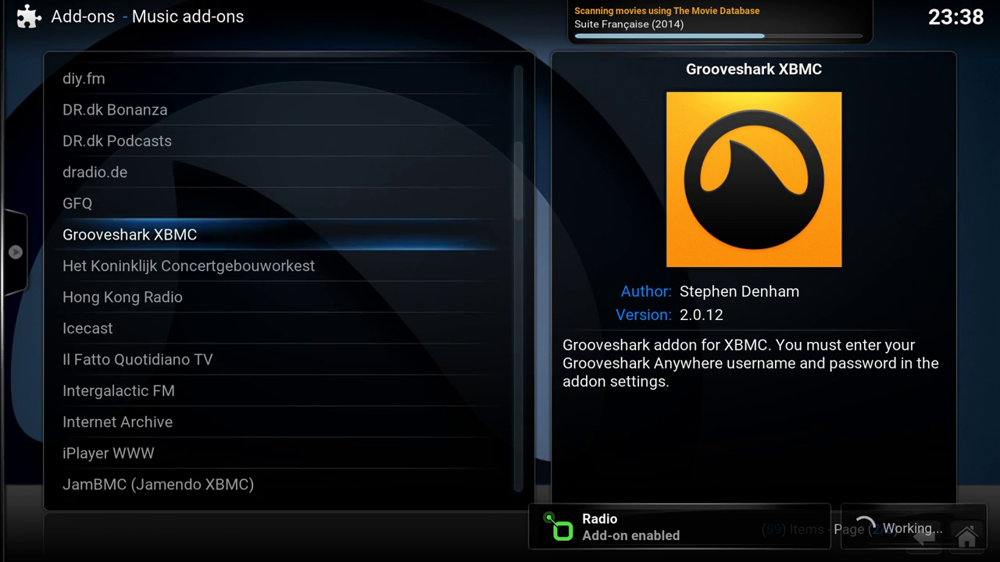
key("Down")
key("Down")
key("Down")
key("Down")
key("Down")
key("Down")
key("Down")
key("Down")
key("Down")
key("Down")
key("Down")
key("Down")
key("Down")
key("Down")
key("Down")
key("Down")
key("Down")
key("Down")
key("Down")
key("Down")
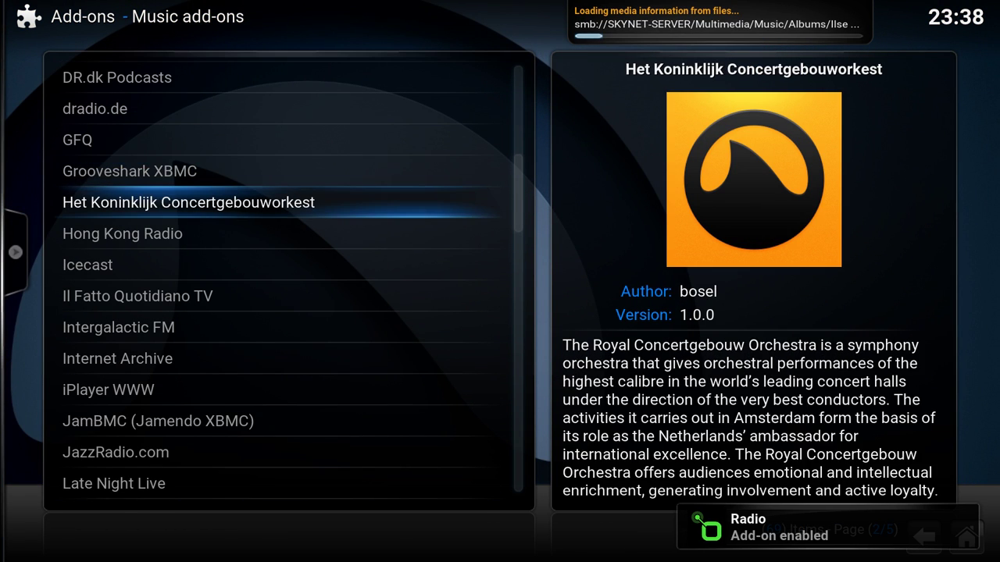
key("Down")
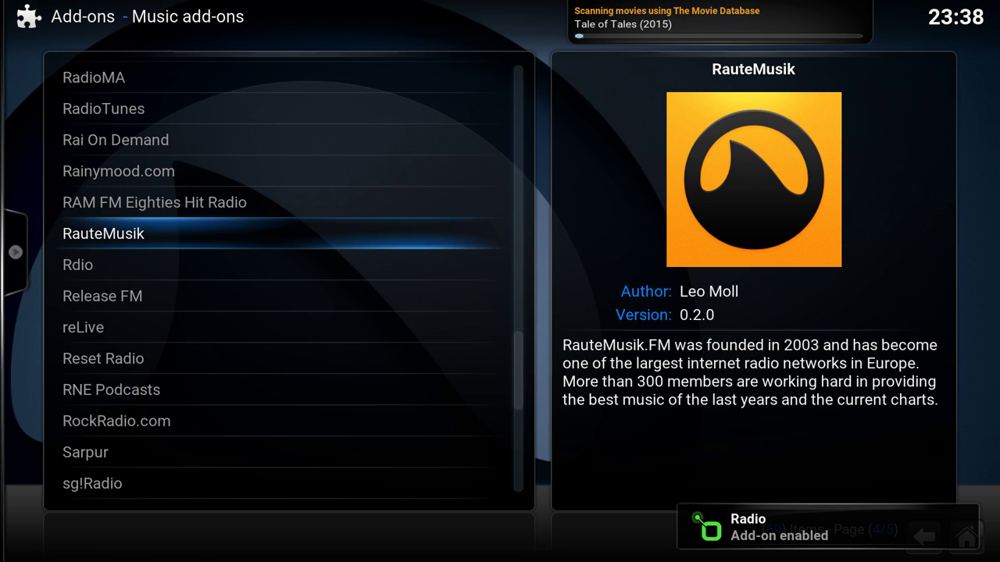
key("Down")
key("Down")
key("Down")
key("Down")
key("Down")
key("Down")
key("Down")
key("Down")
key("Down")
key("Down")
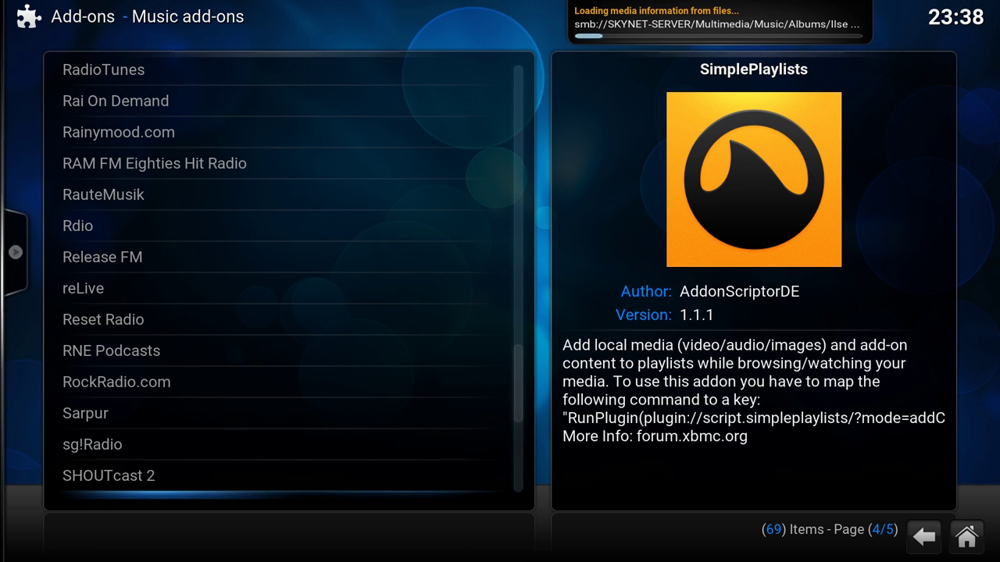
key("Down")
key("Down")
key("Down")
key("Down")
key("Down")
key("Down")
key("Down")
key("Down")
key("Down")
key("Down")
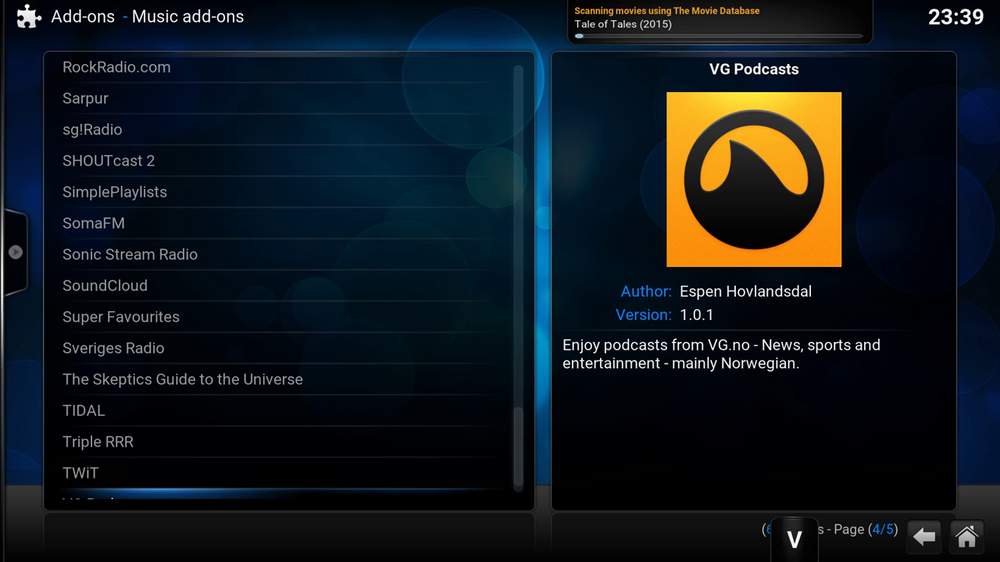
key("Up")
key("Up")
key("Return")
key("Return")
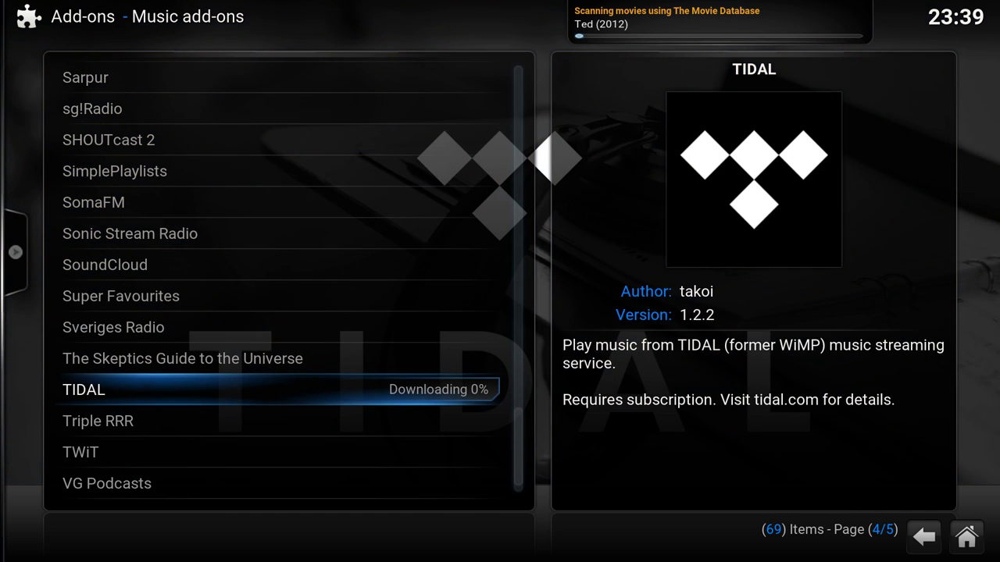
- Back out of the repository to the main add-ons menu
key("BackSpace")
key("BackSpace")
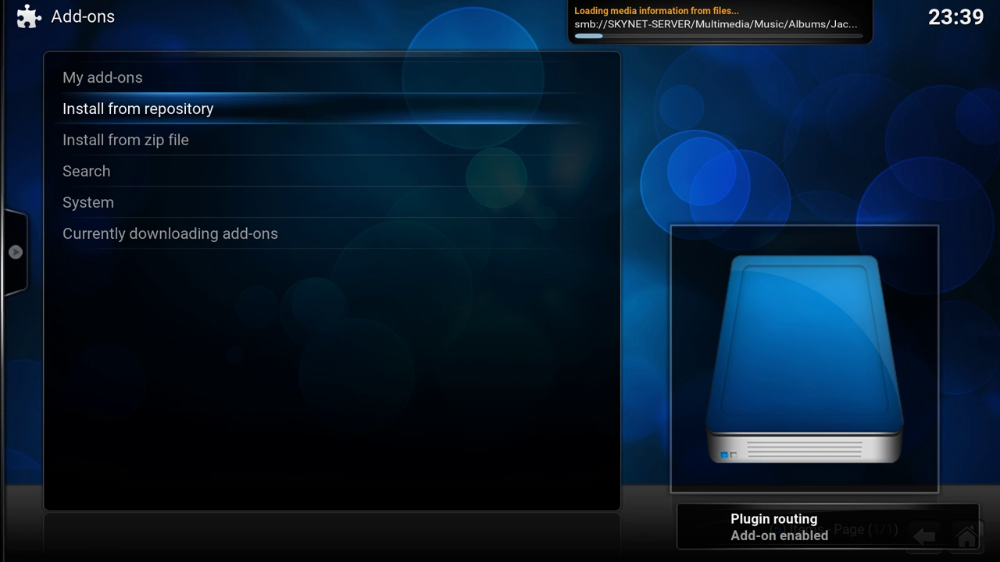
key("BackSpace")
key("Return")
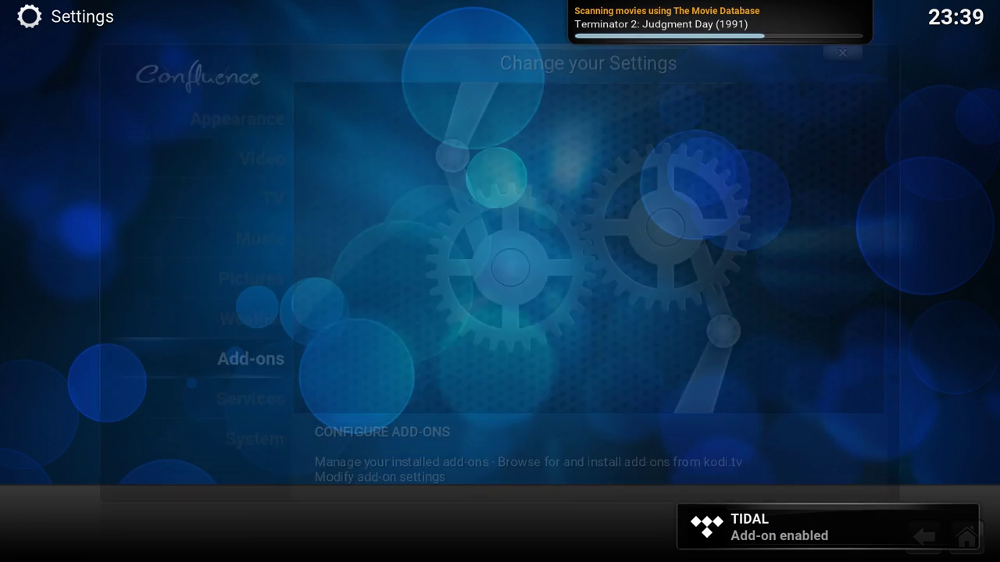
- Open the Picture add-ons category and install 500px
key("Return")
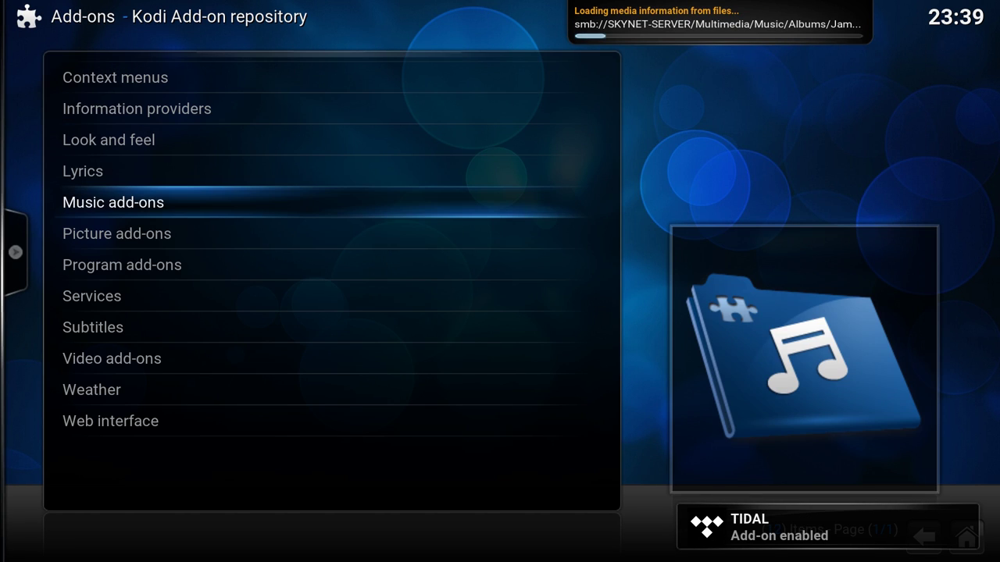
key("Up")
key("Up")
key("Up")
key("Up")
key("Up")
key("Up")
key("Up")
key("Up")
key("Up")
key("Up")
key("Up")
key("Up")
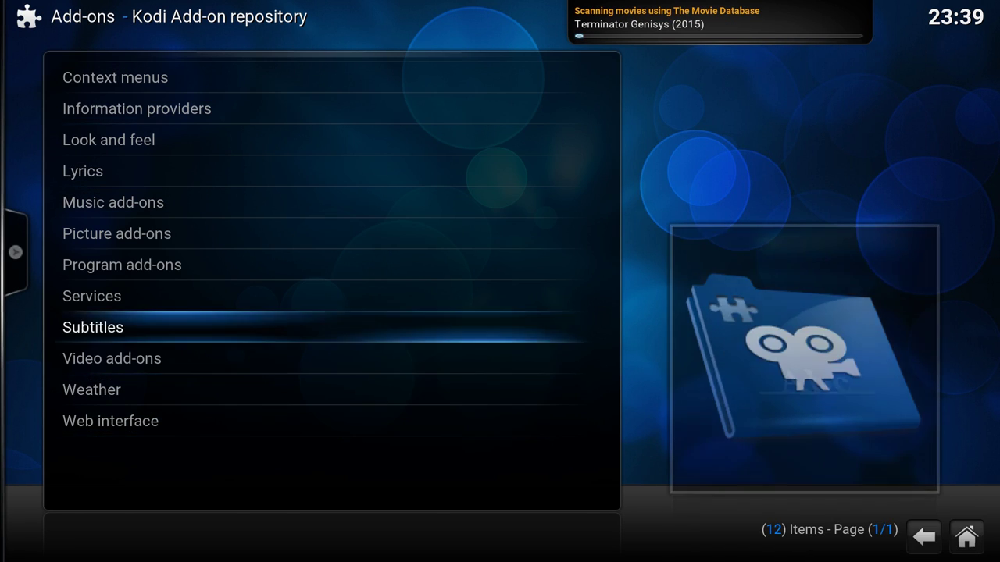
key("Down")
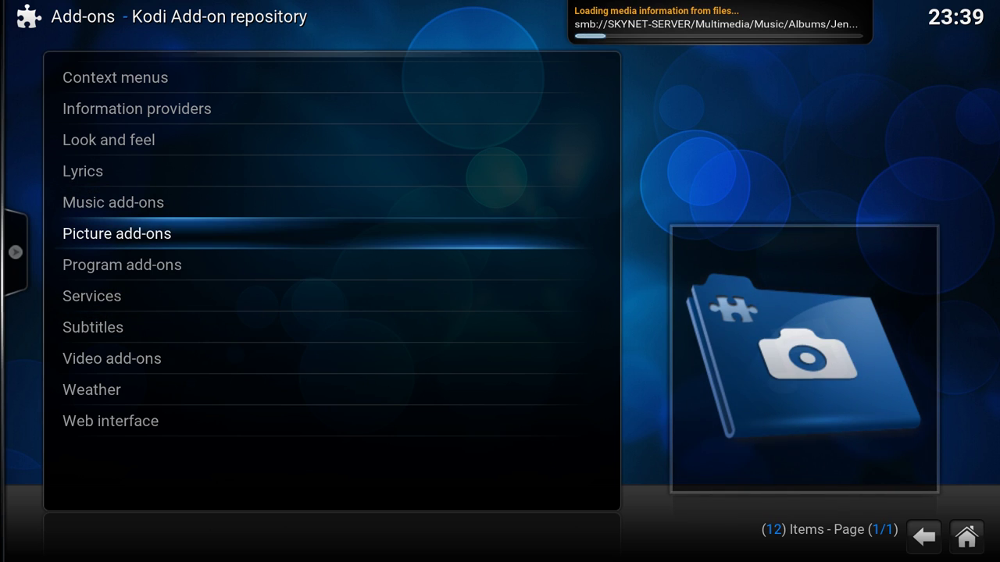
key("Return")
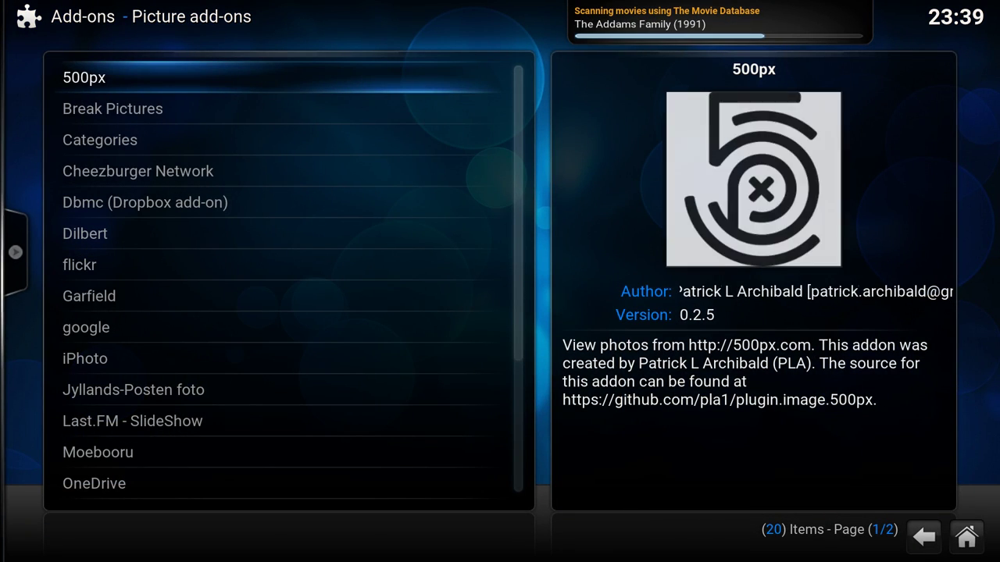
key("Return")
key("Return")
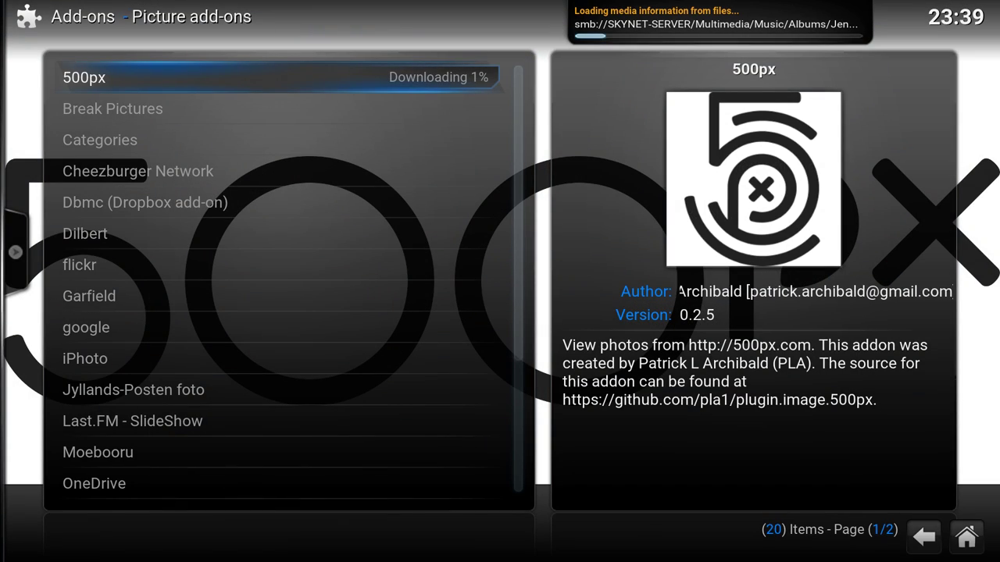
- Install The Big Picture add-on and return to the Add-ons menu
key("Up")
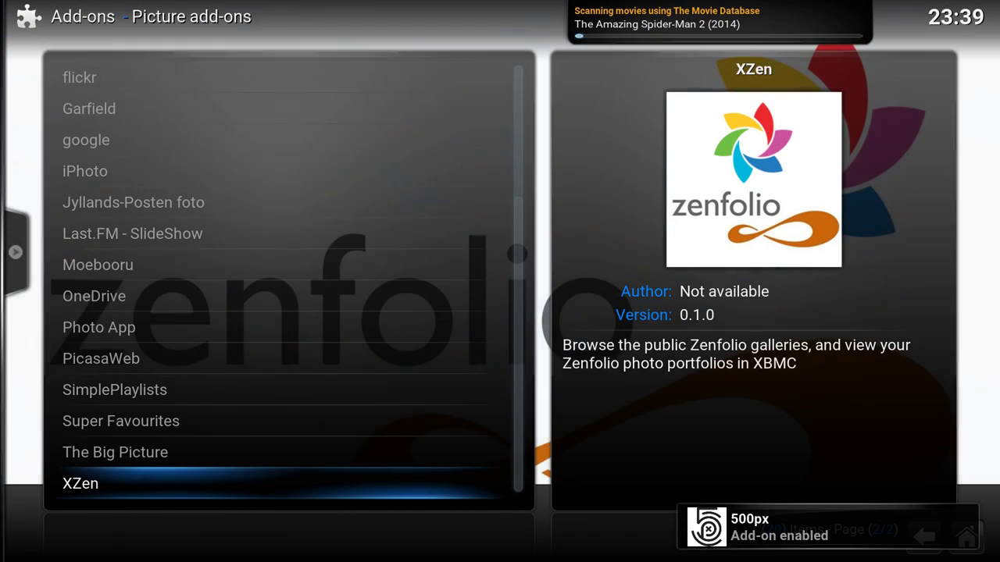
key("Up")
key("Return")
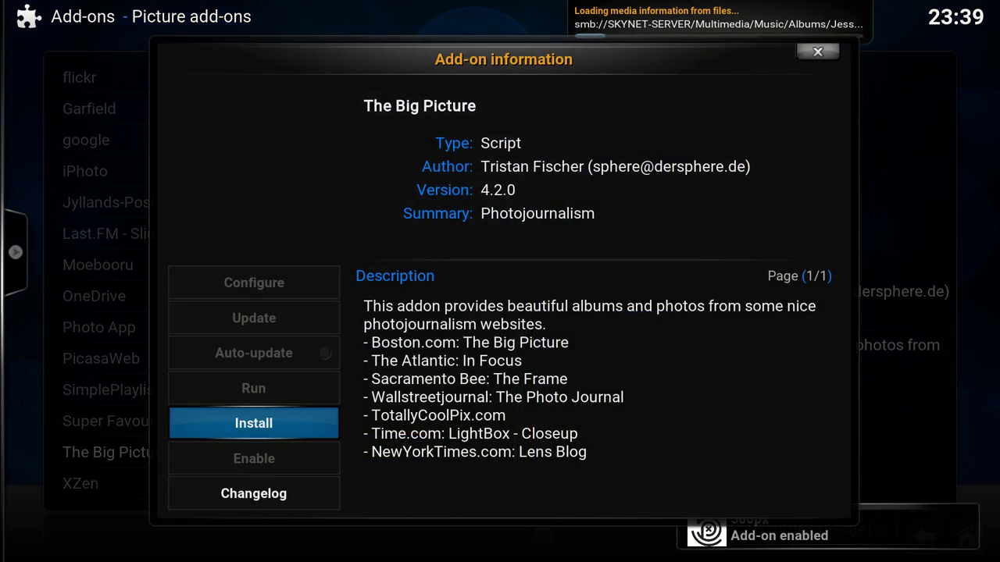
key("Return")
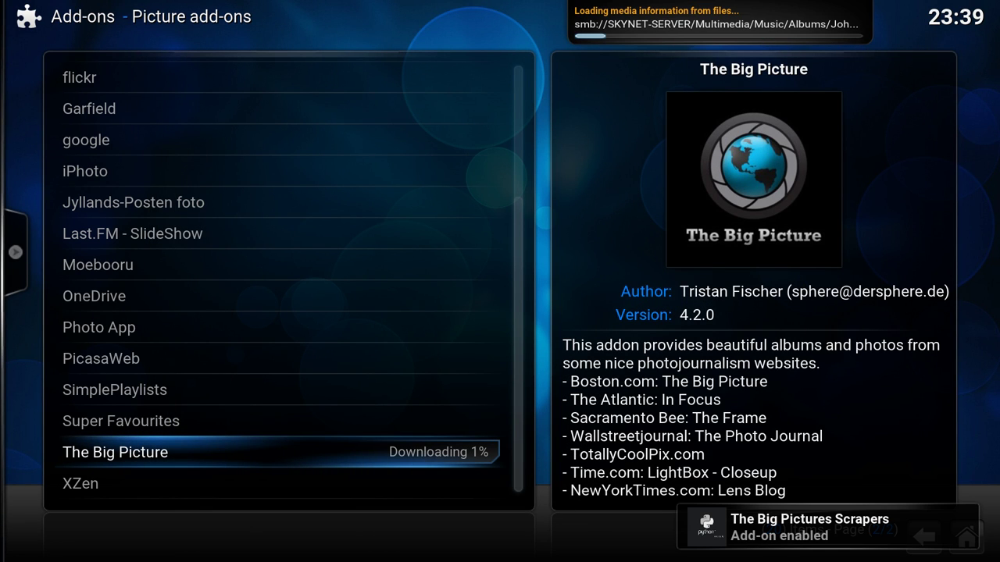
key("BackSpace")
key("BackSpace")
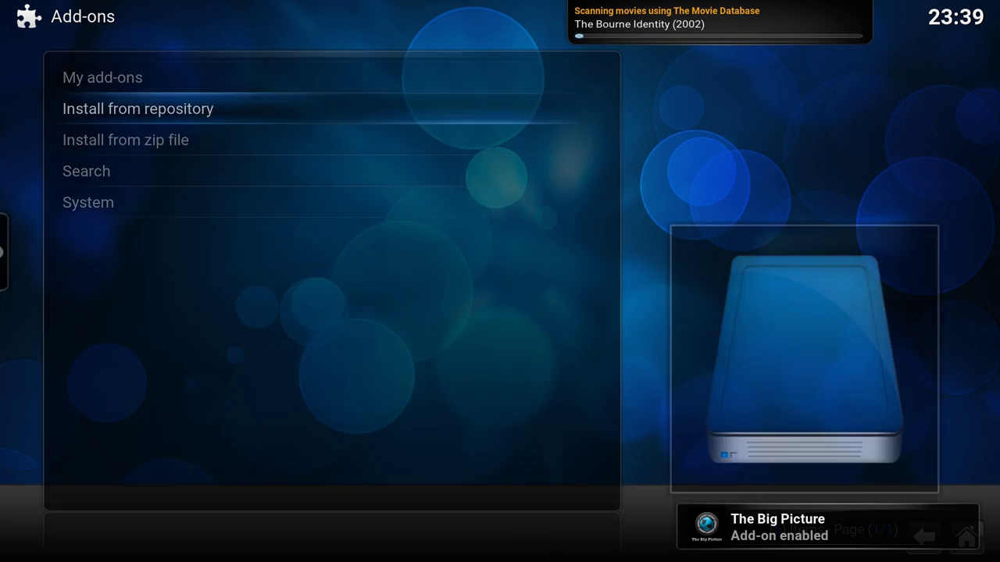
- Open the Services settings and turn on UPnP / DLNA sharing of the media libraries
key("Down")
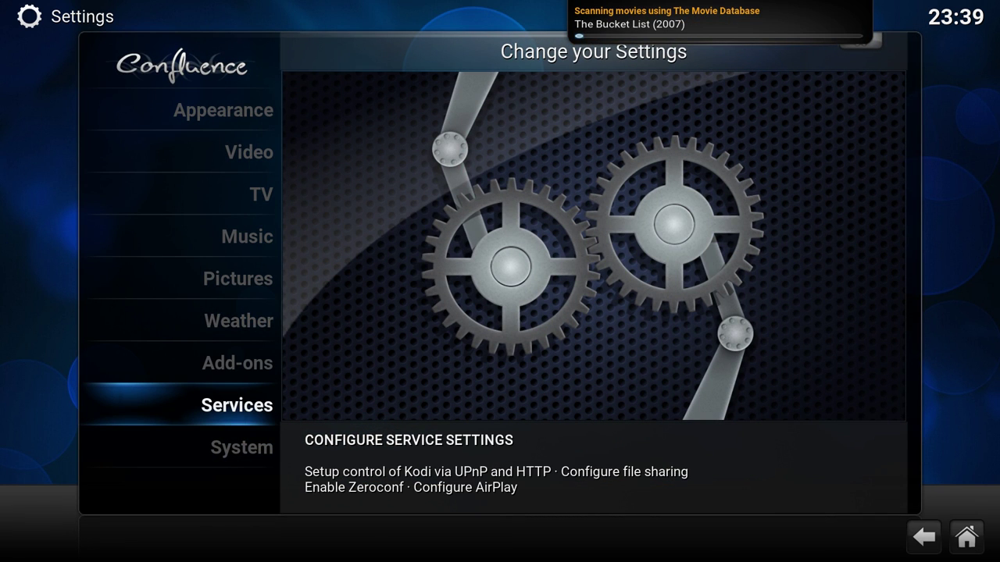
key("Return")
key("Down")
key("Up")
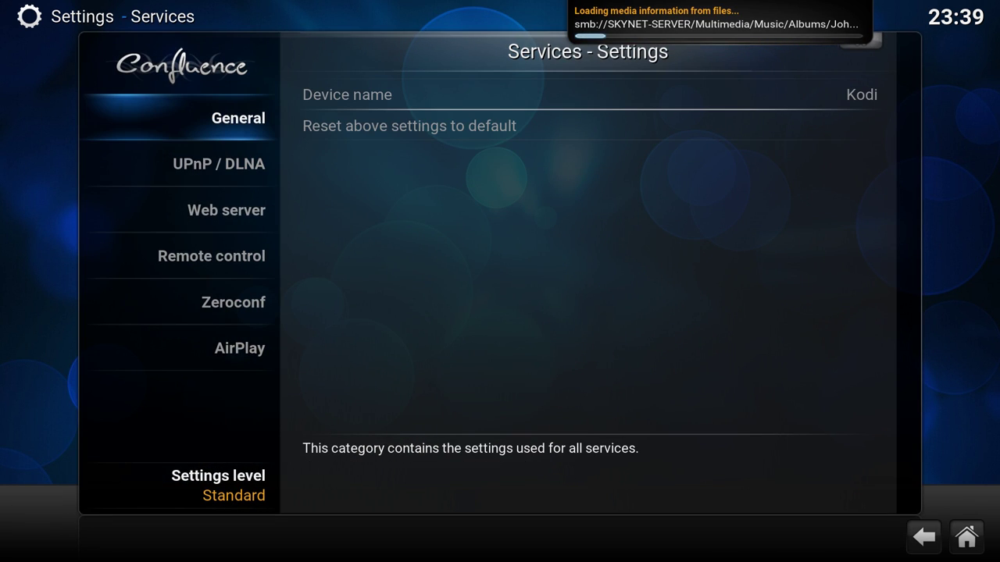
key("Right")
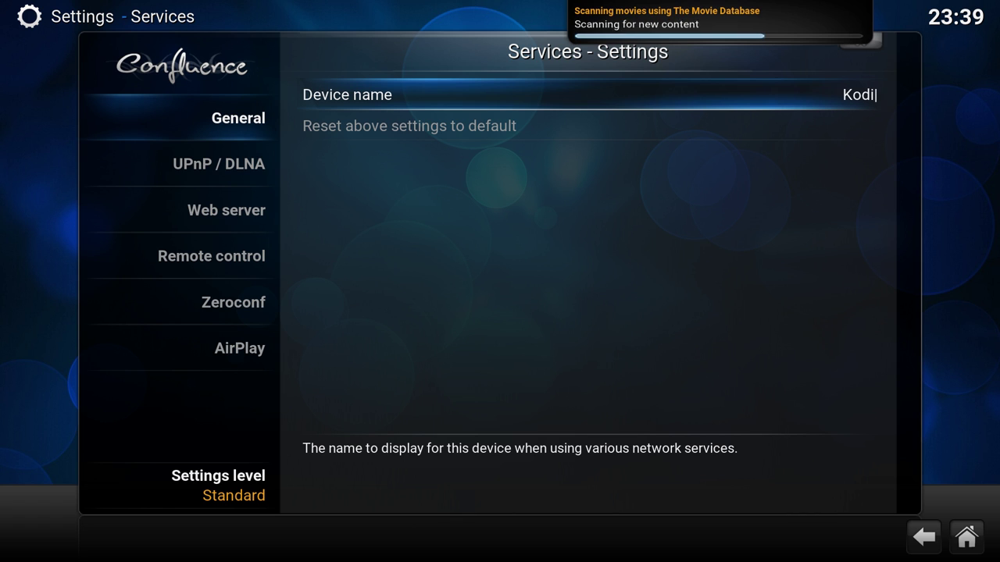
key("Down")
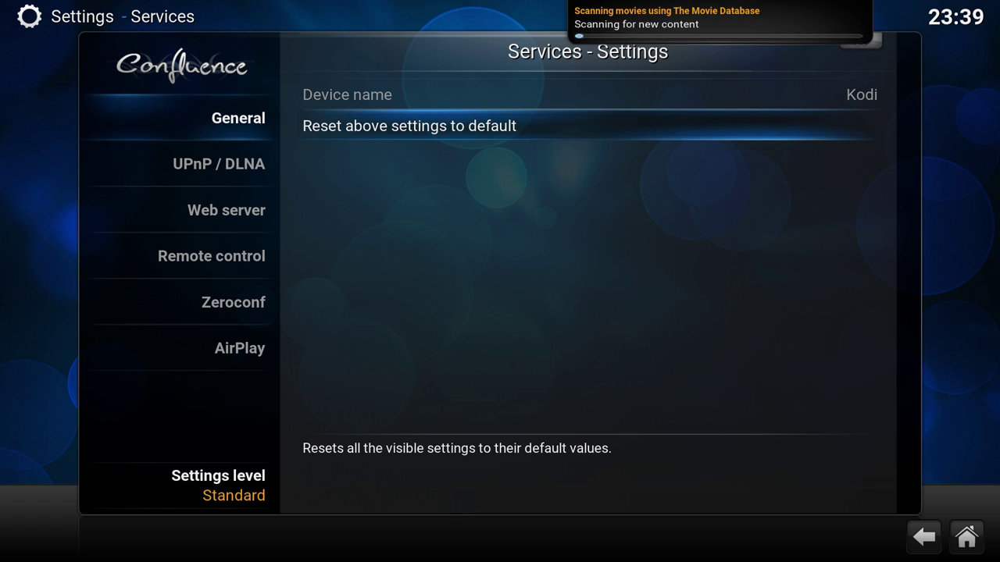
key("Left")
key("Down")
key("Right")
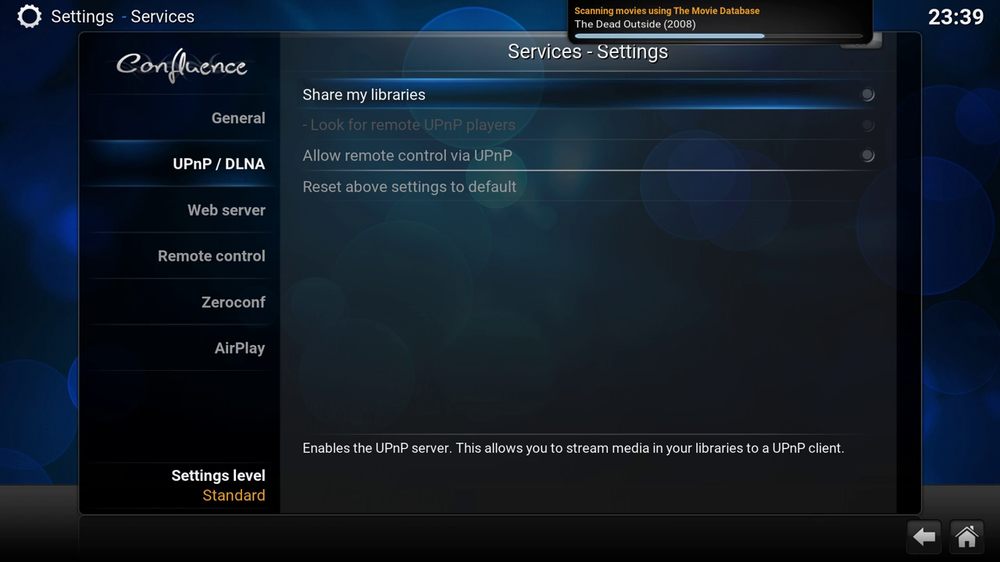
key("Return")
- Allow remote control via HTTP in the Web server settings, on port 8080
key("Down")
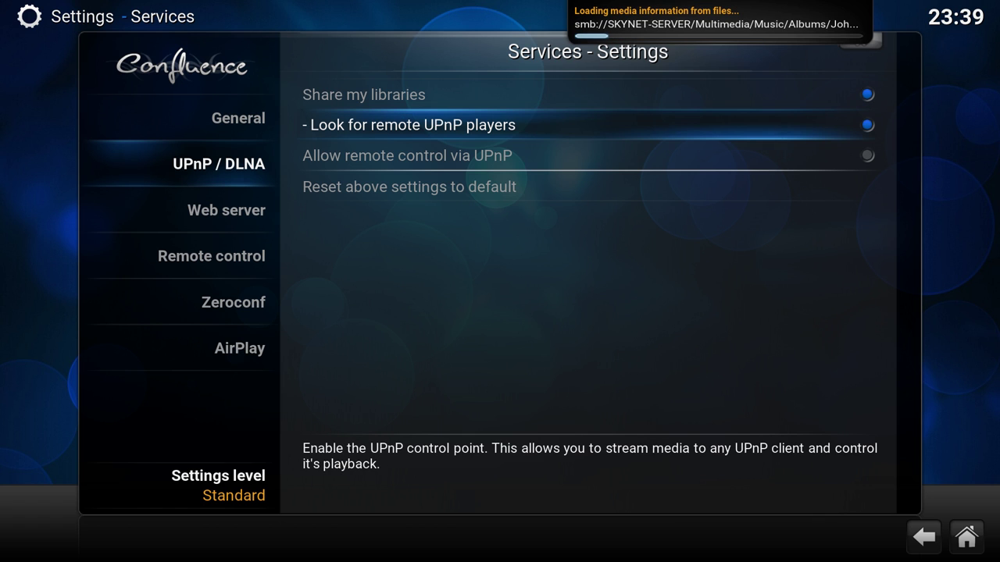
key("Down")
key("Left")
key("Down")
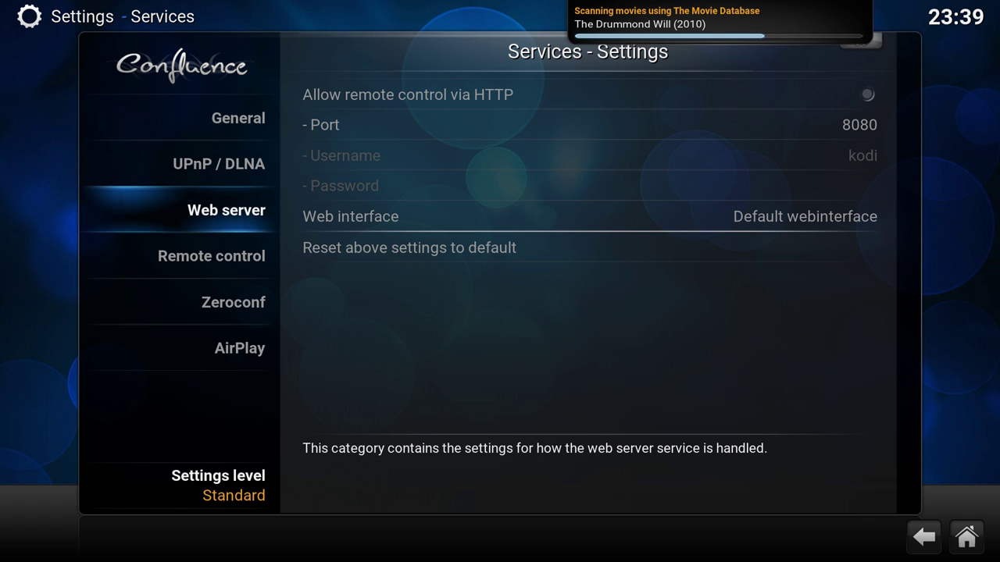
key("Right")
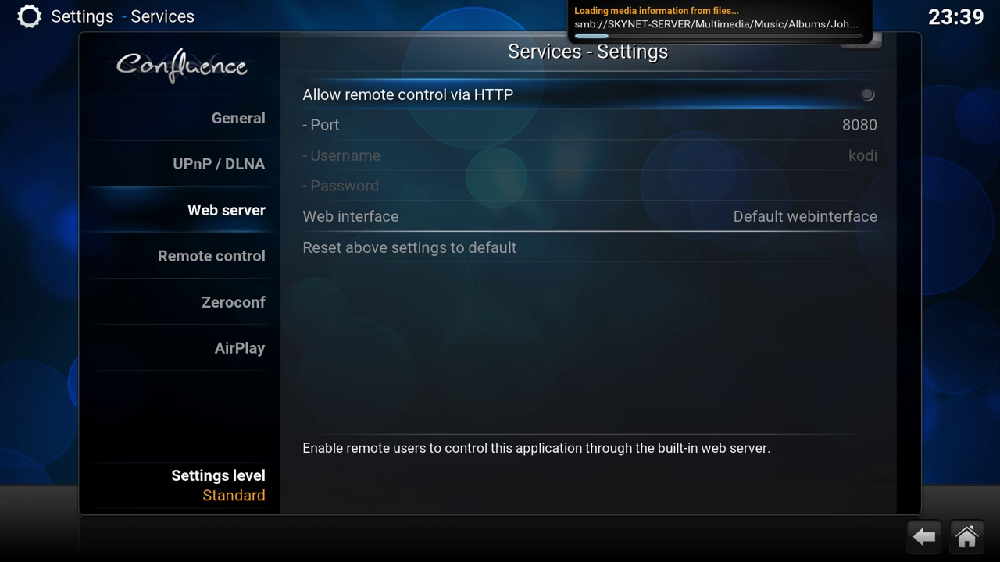
key("Return")
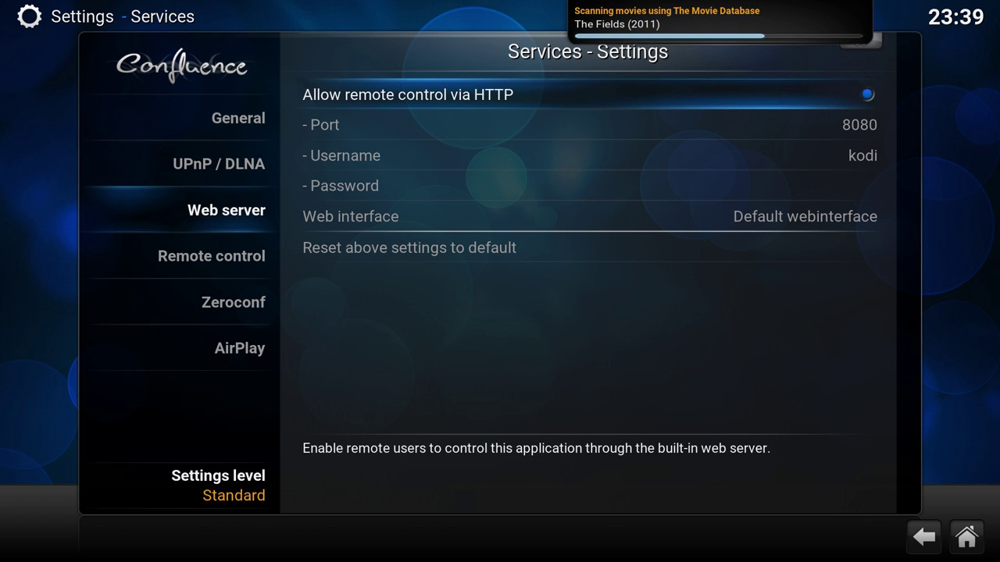
key("Down")
key("Down")
key("Down")
key("Up")
key("Up")
key("Up")
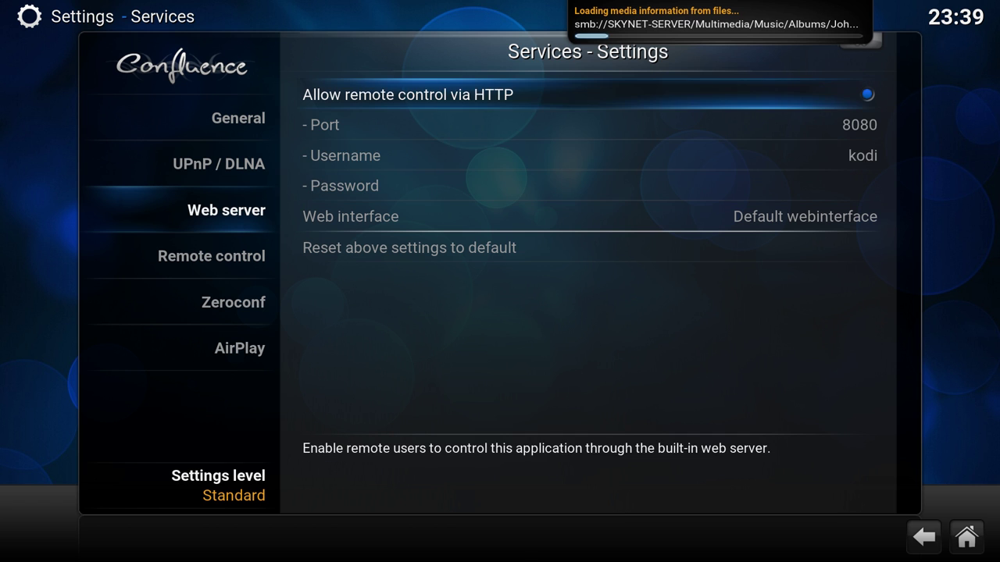
key("Down")
key("Down")
key("Down")
key("Down")
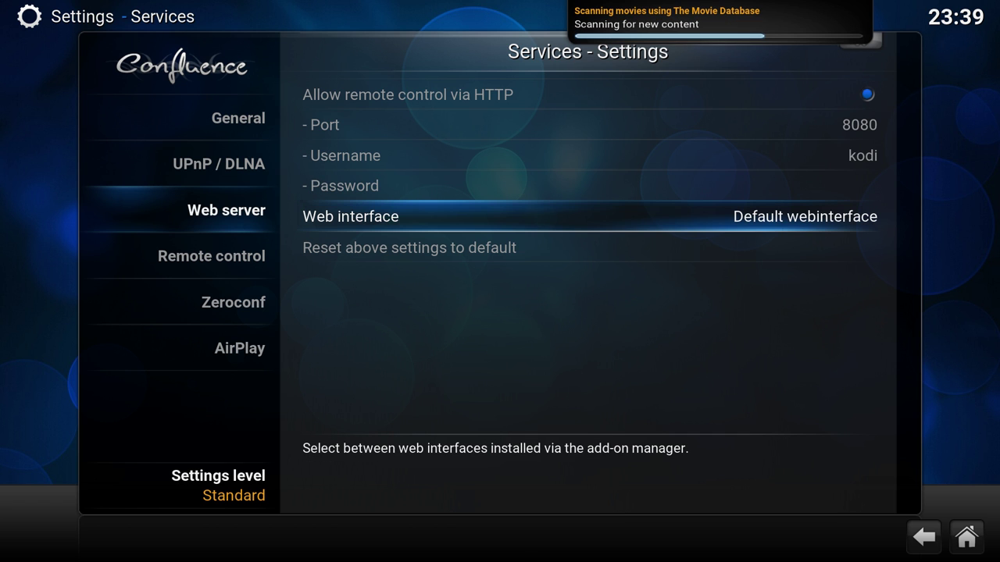
- Install the Chorus web interface add-on from the Web interface 'Get more...' list
key("Return")
key("Right")
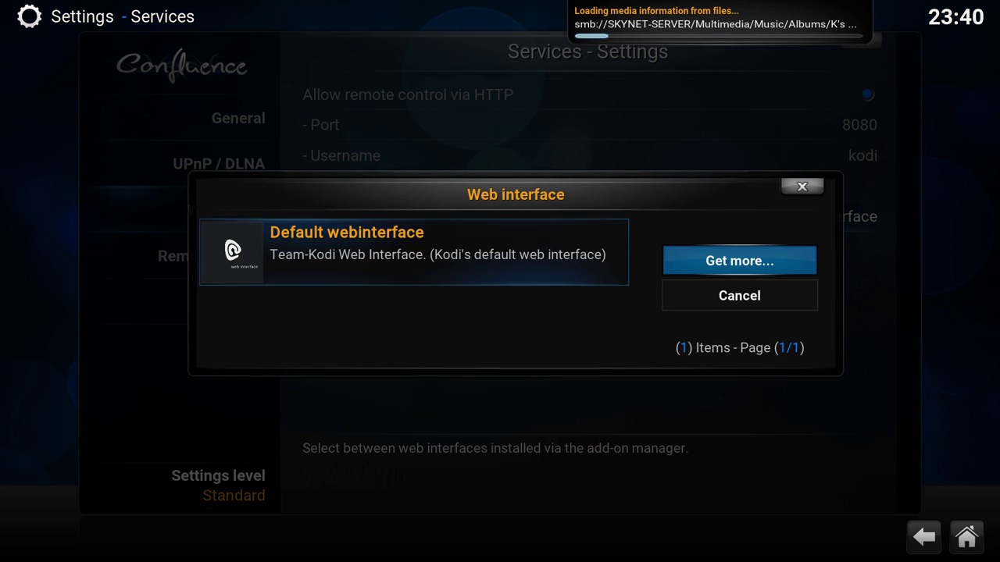
key("Return")
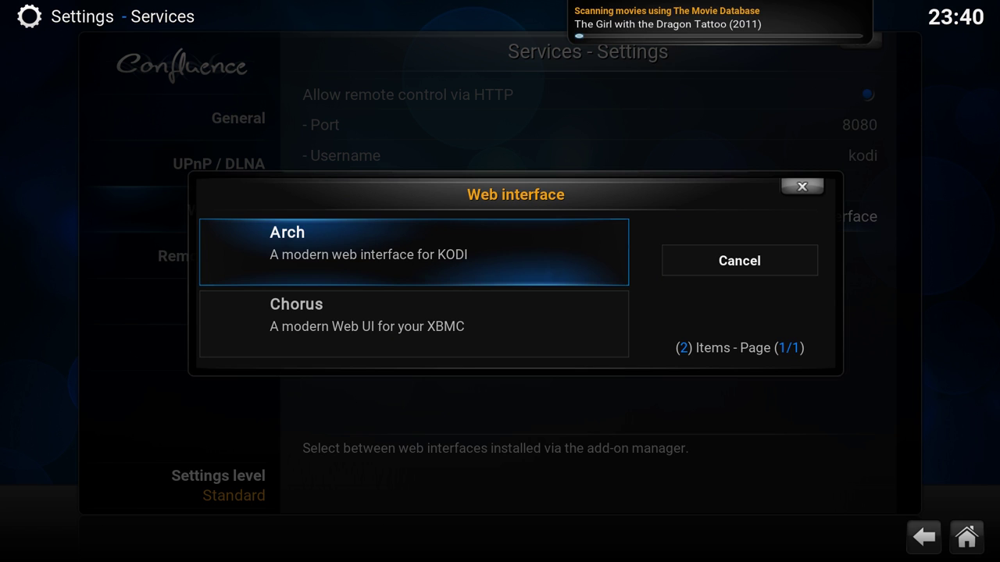
key("Down")
key("Return")
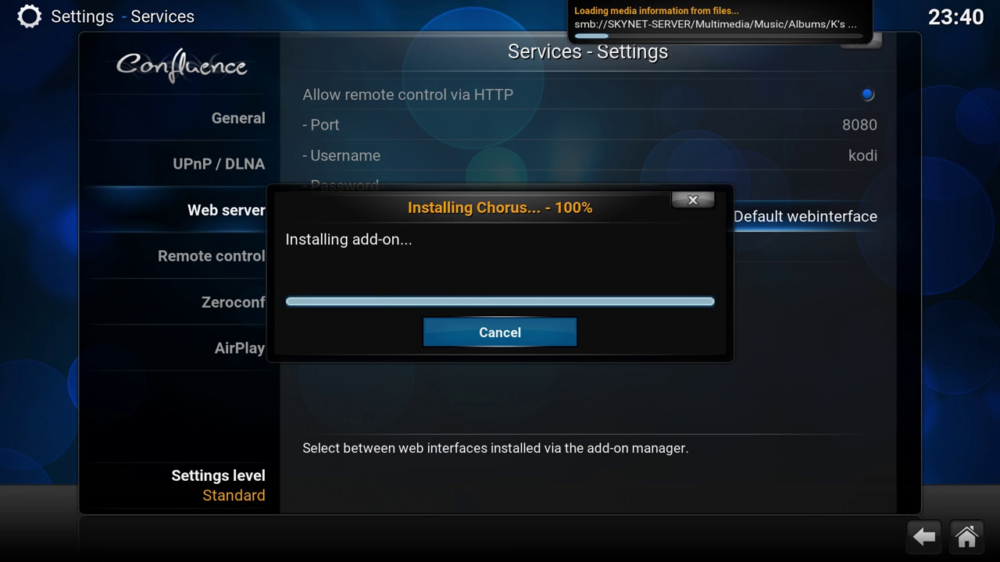
- Go to the Remote control category in the Services settings
key("Left")
key("Down")
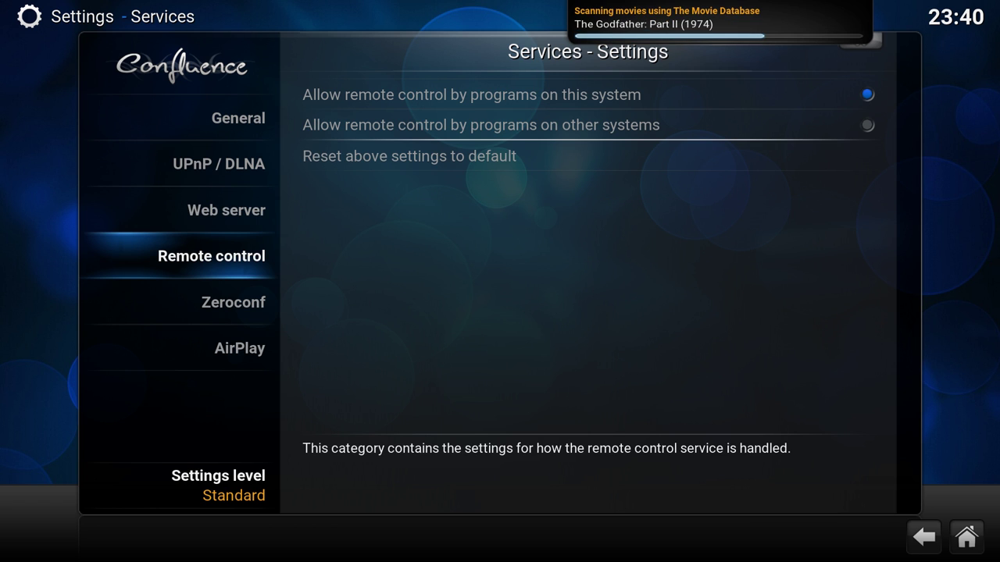
key("Right")
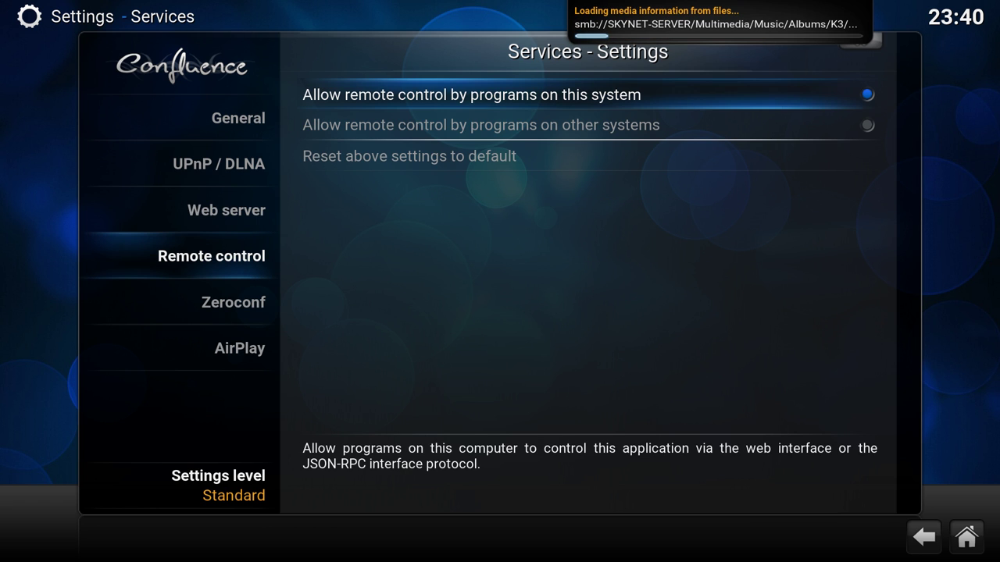
- Browse the Zeroconf and AirPlay settings, then go back to the main Settings menu at System
key("Left")
key("Down")
key("Down")
key("Up")
key("Up")
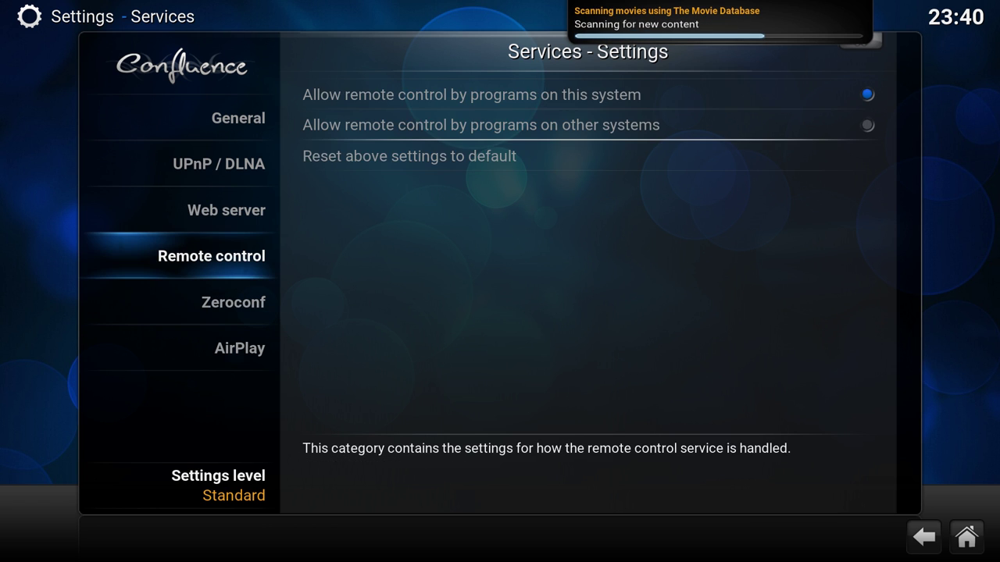
key("Down")
key("Down")
key("Down")
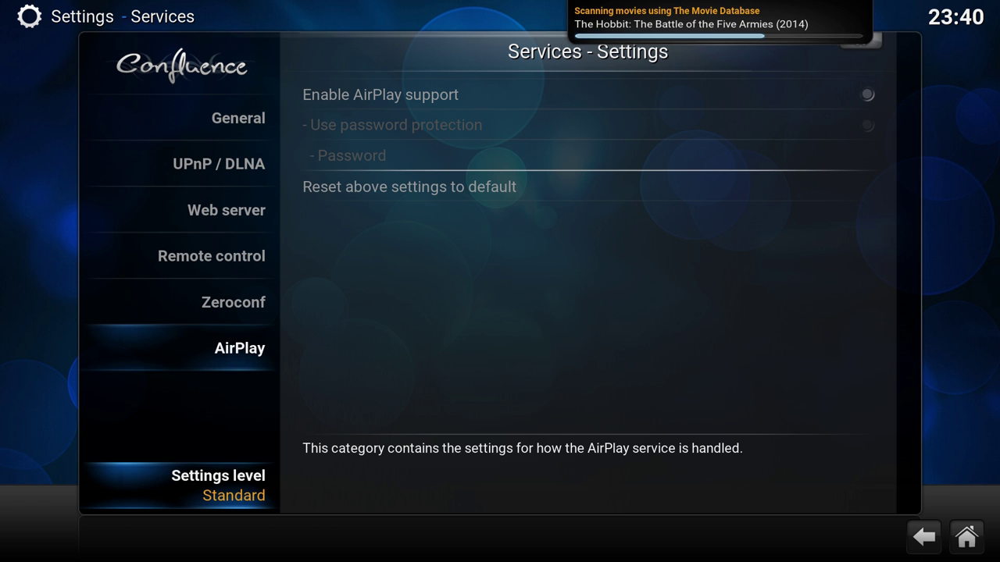
key("BackSpace")
key("Down")
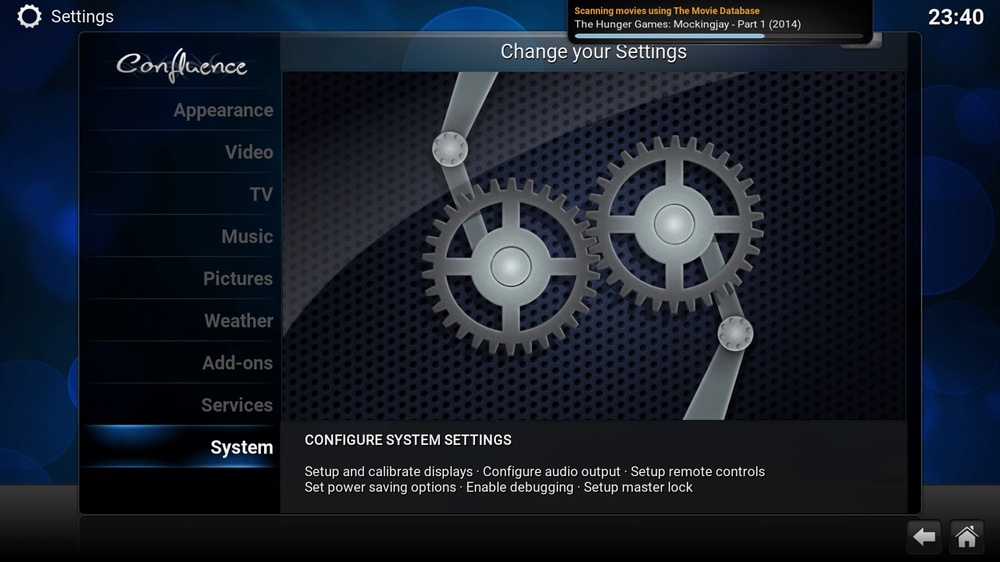
- Open the System settings and raise the settings level to Advanced
key("Return")
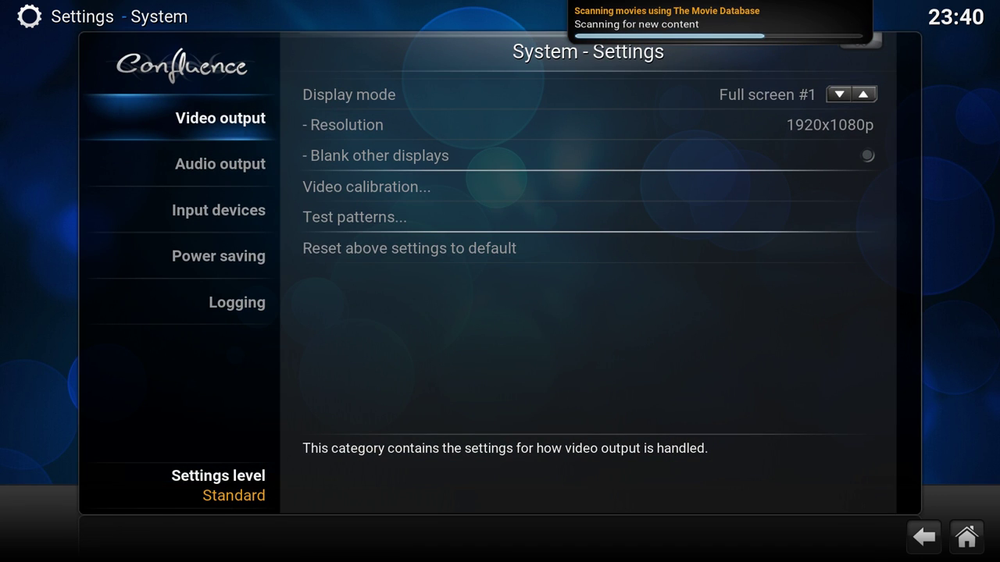
key("Down")
key("Right")
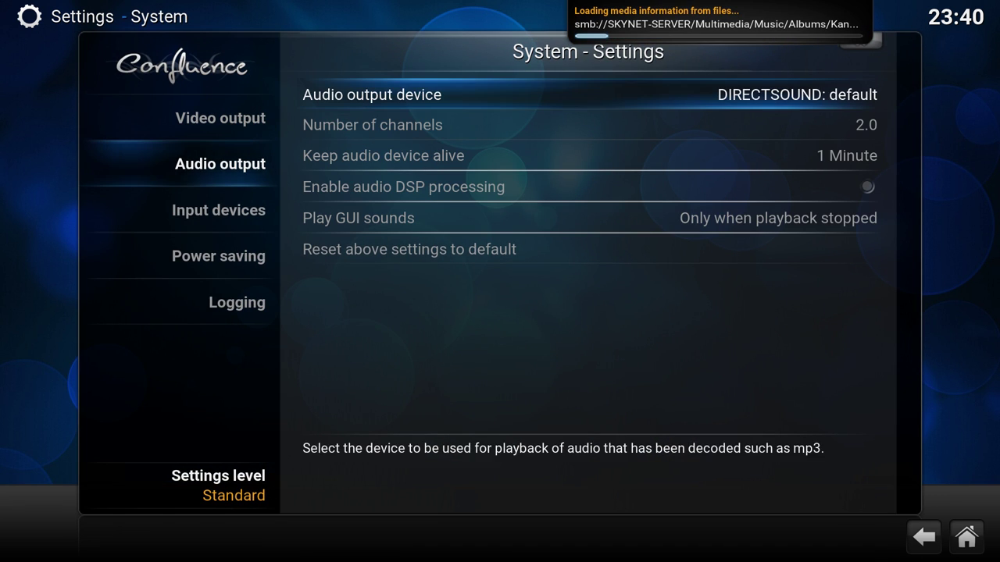
key("Left")
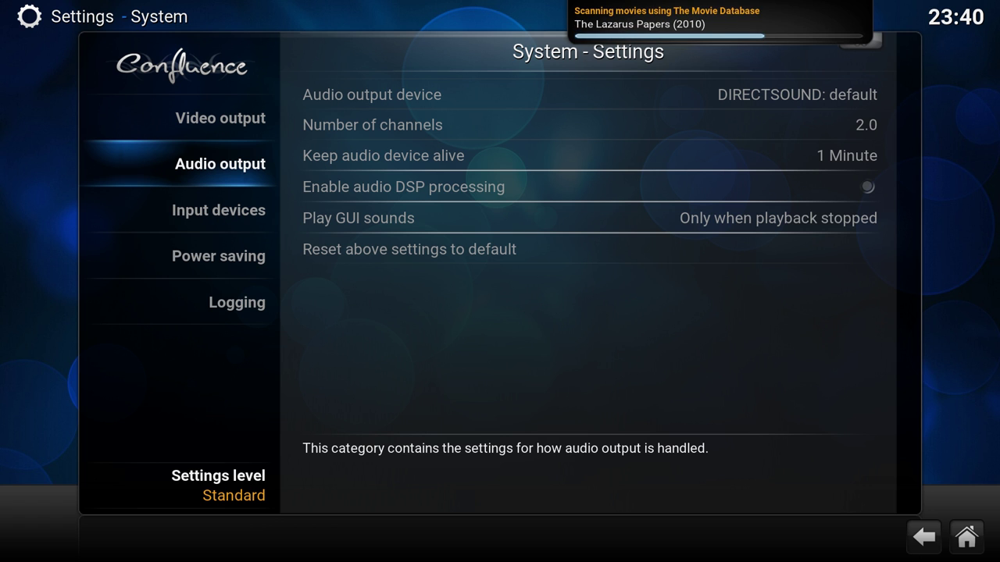
key("Up")
key("Up")
key("Down")
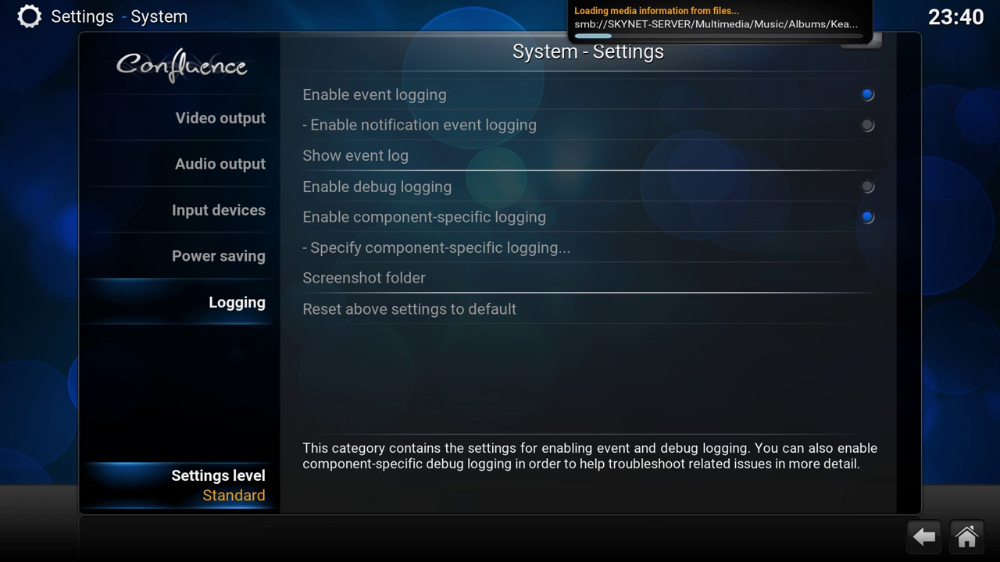
key("Return")
- Cycle the settings level back through Standard to Advanced, then go to the Audio output device setting
key("Down")
key("Down")
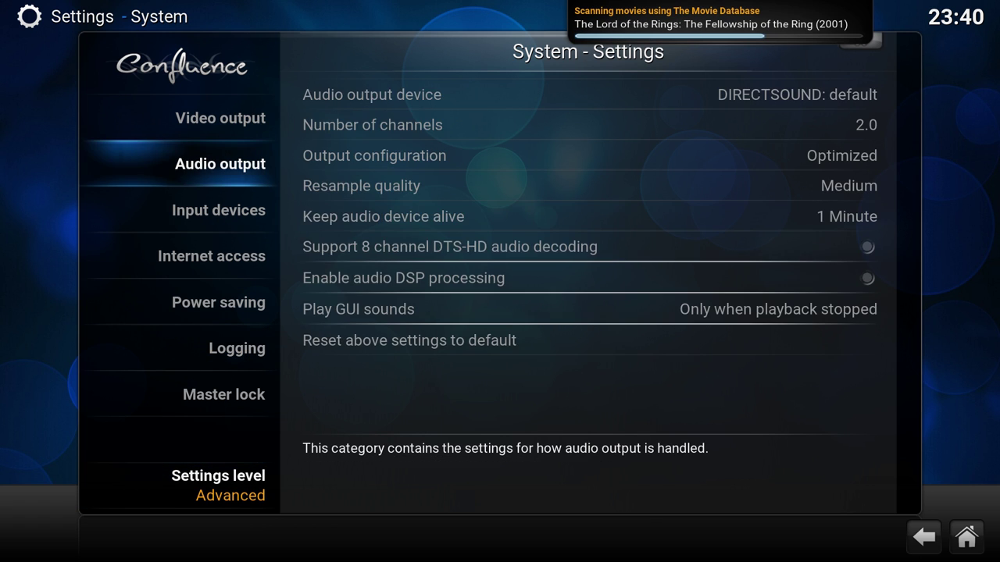
key("Down")
key("Down")
key("Down")
key("Down")
key("Down")
key("Down")
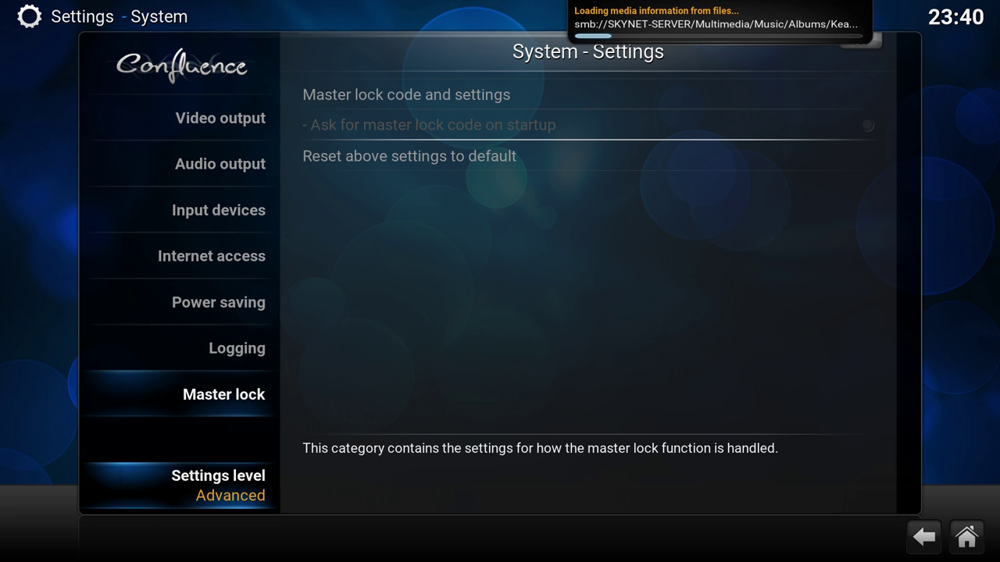
key("Up")
key("Up")
key("Up")
key("Up")
key("Up")
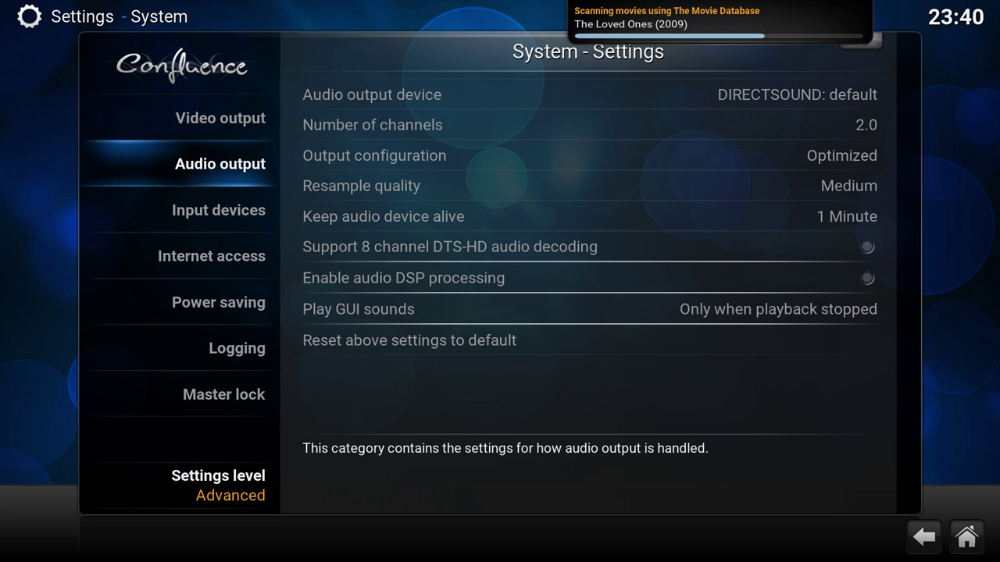
key("Up")
key("Up")
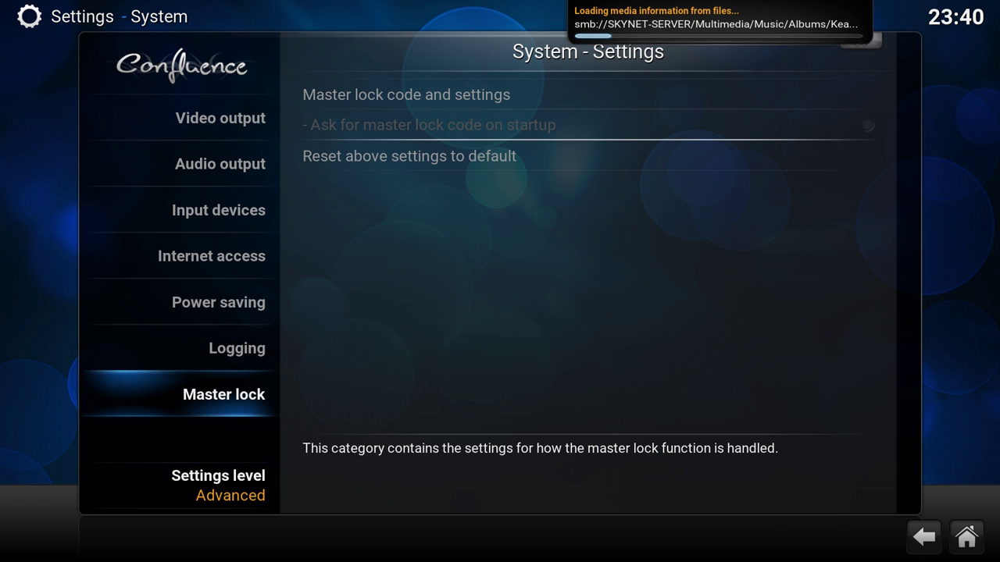
key("Down")
key("Return")
key("Return")
key("Return")
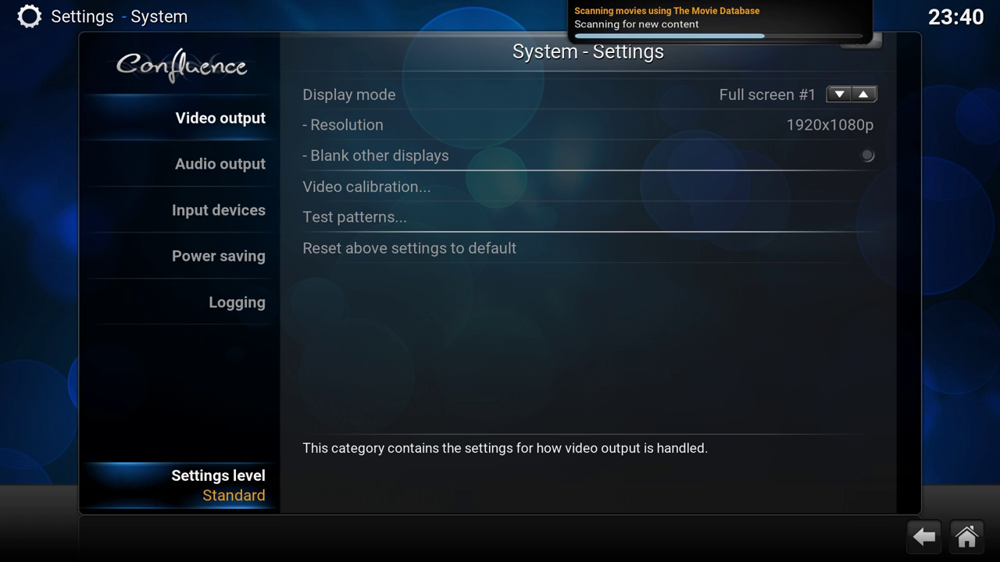
key("Up")
key("Up")
key("Up")
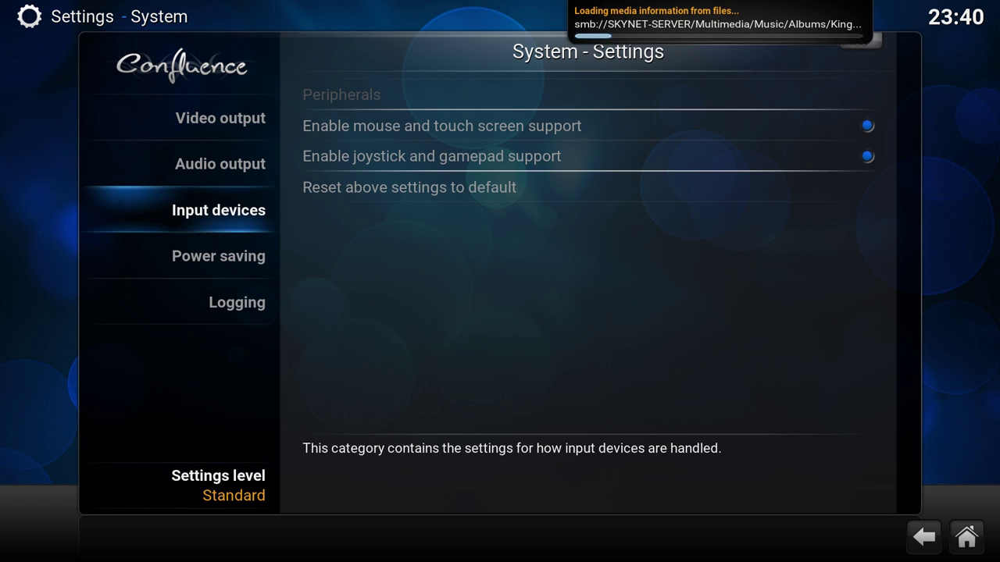
key("Up")
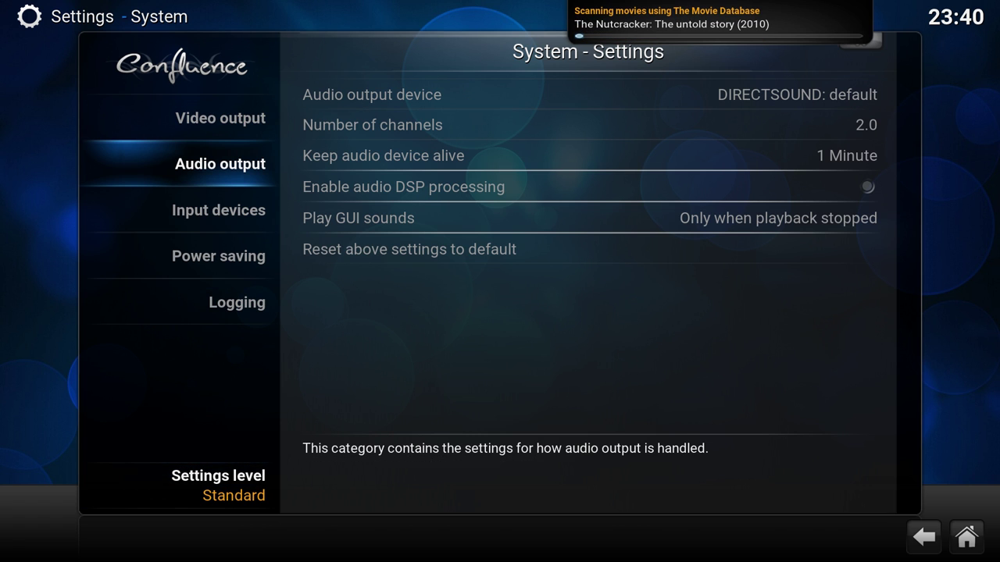
key("Down")
key("Down")
key("Down")
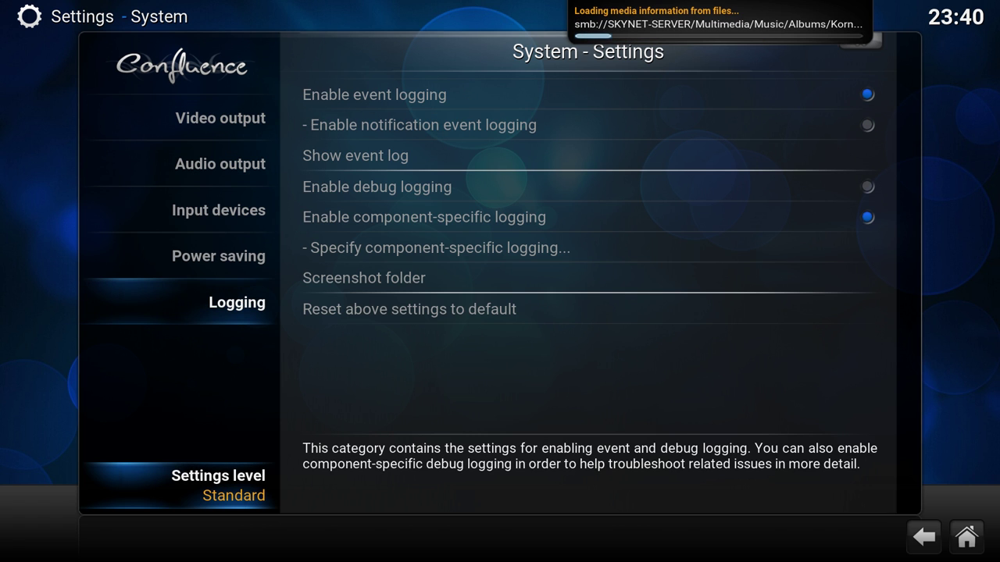
key("Down")
key("Return")
key("Up")
key("Up")
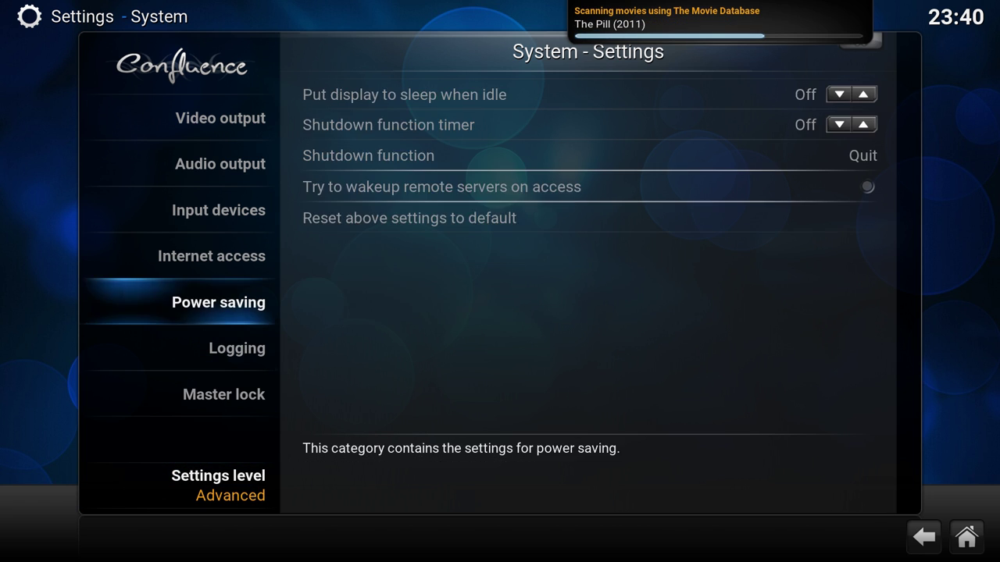
key("Up")
key("Up")
key("Up")
key("Right")
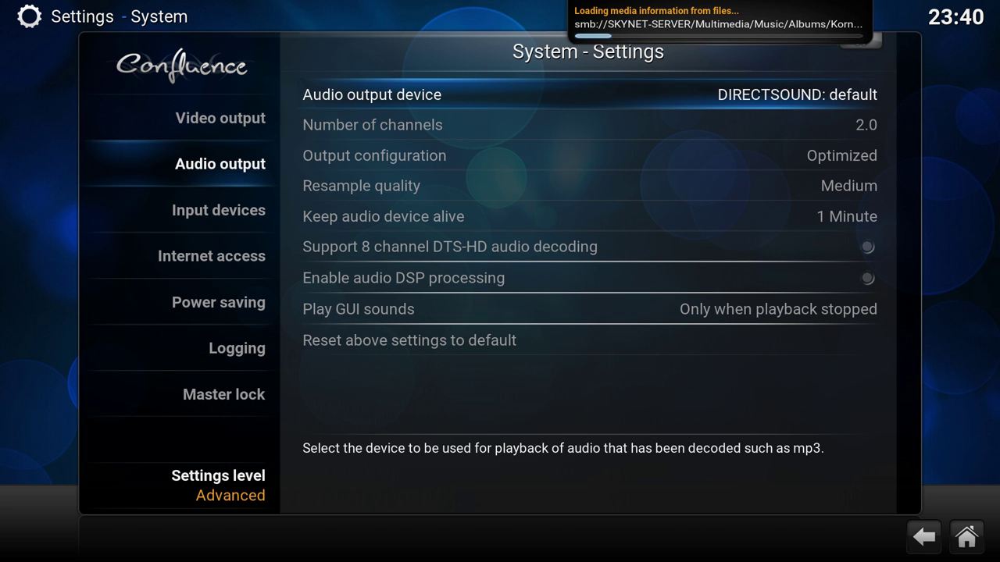
key("Down")
key("Up")
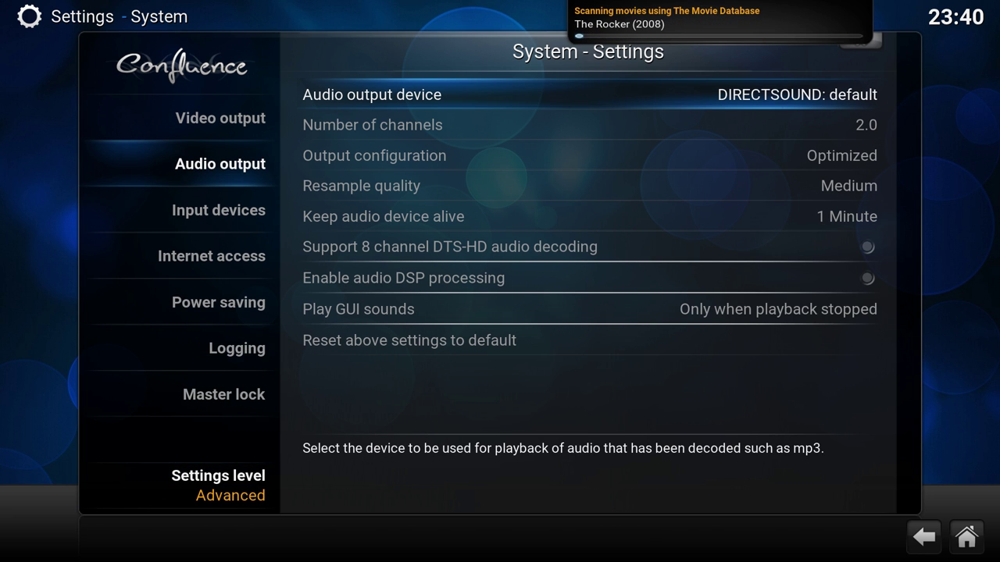
- Set the audio output device to WASAPI: default with 7.1 channels
key("Return")
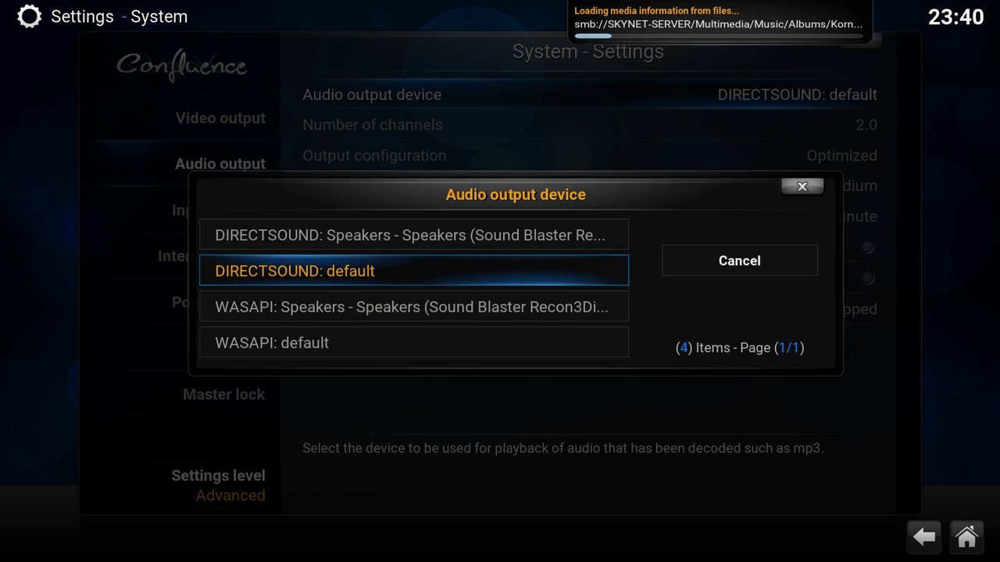
key("Down")
key("Down")
key("Return")
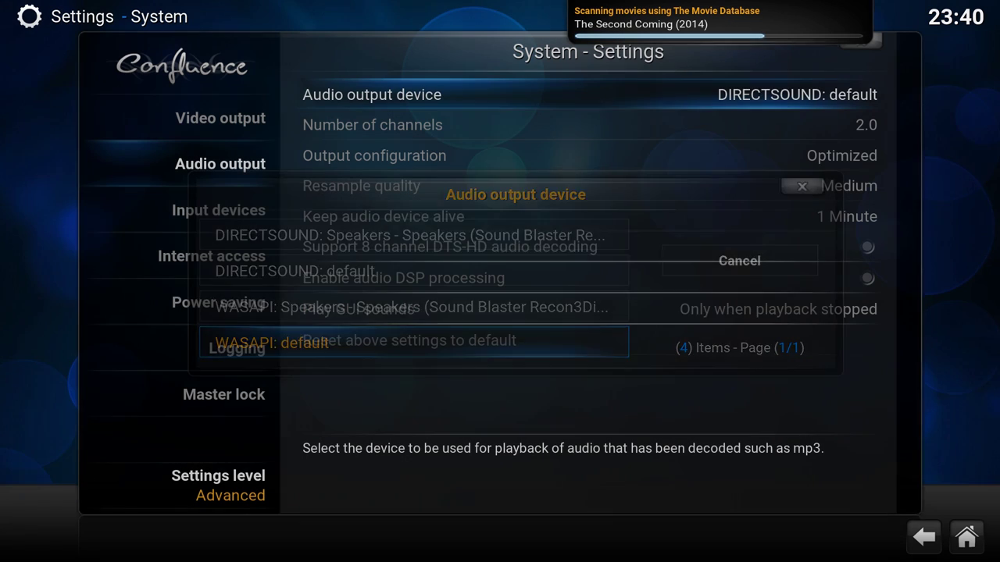
key("Down")
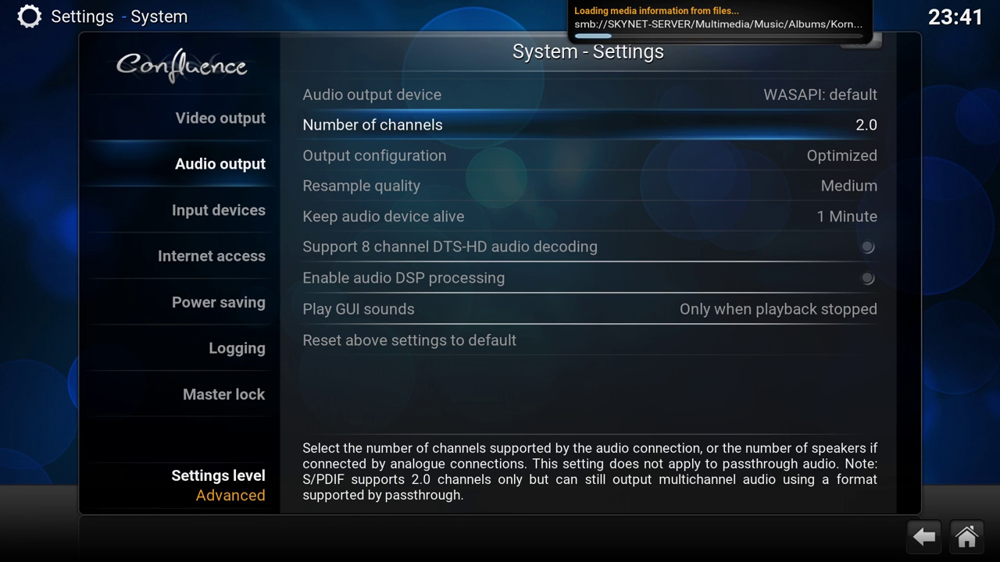
key("Return")
key("Down")
key("Down")
key("Up")
key("Up")
key("Up")
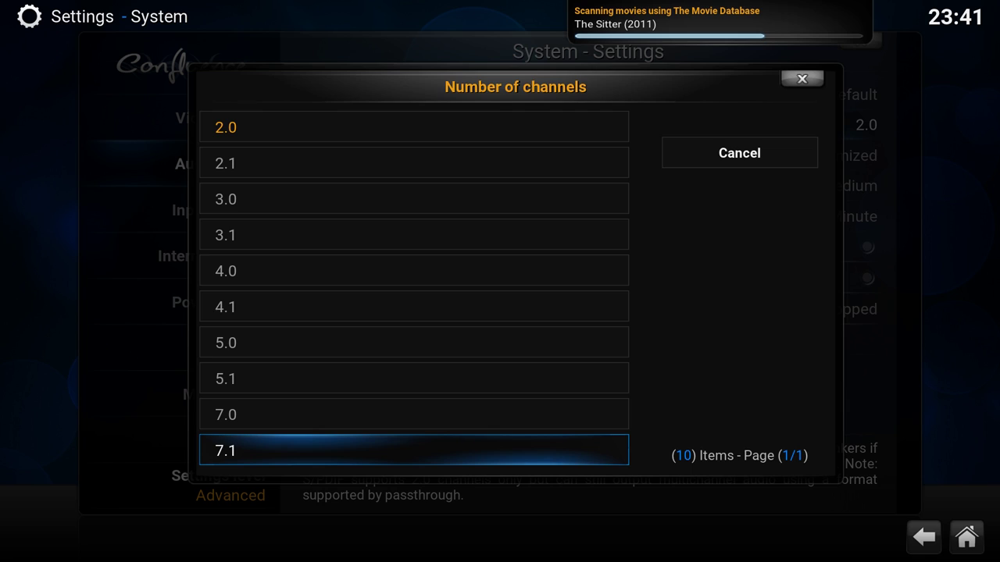
key("Return")
- Look over the DTS-HD decoding, output configuration, GUI sounds and channel settings
key("Down")
key("Down")
key("Down")
key("Down")
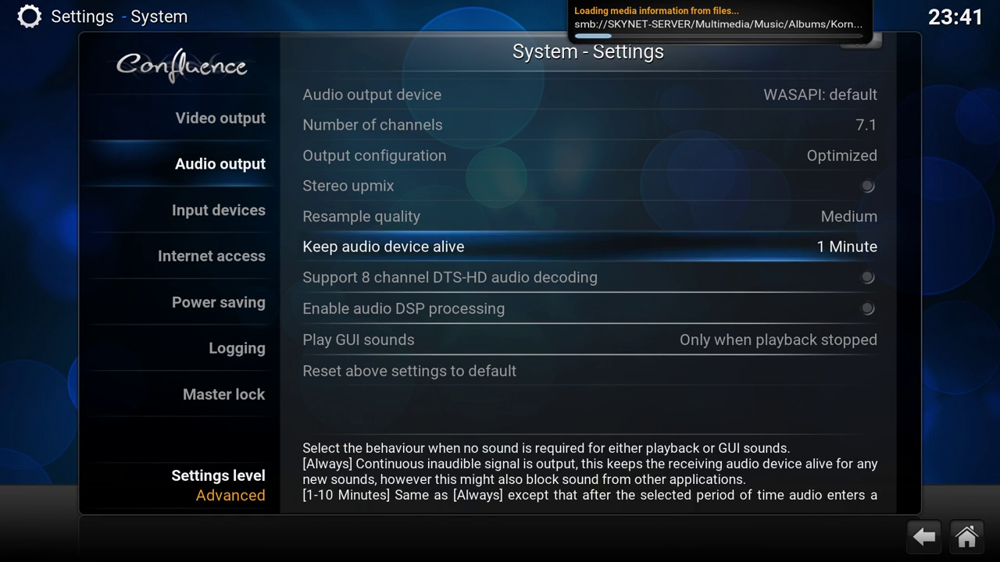
key("Down")
key("Down")
key("Down")
key("Down")
key("Down")
key("Up")
key("Up")
key("Up")
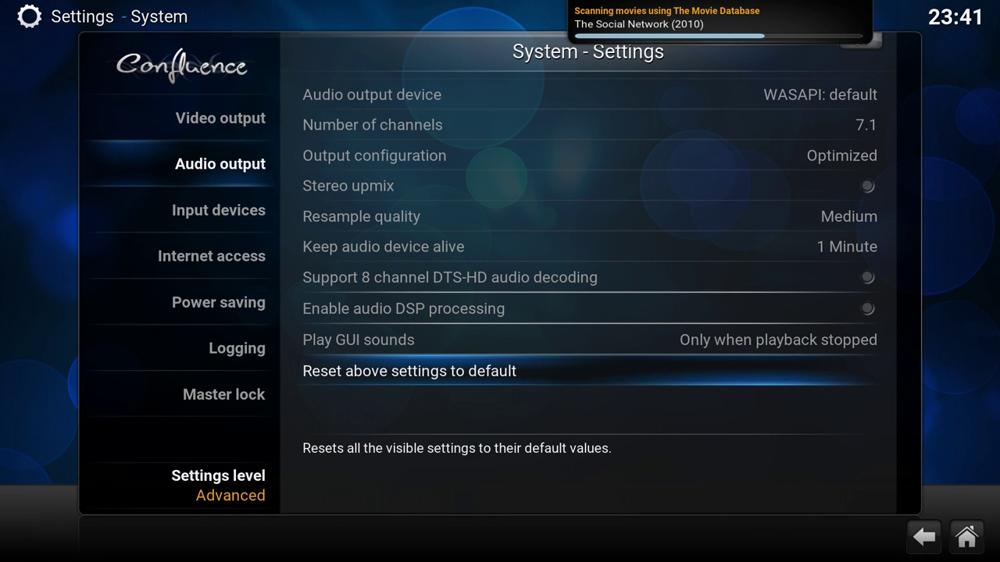
key("Up")
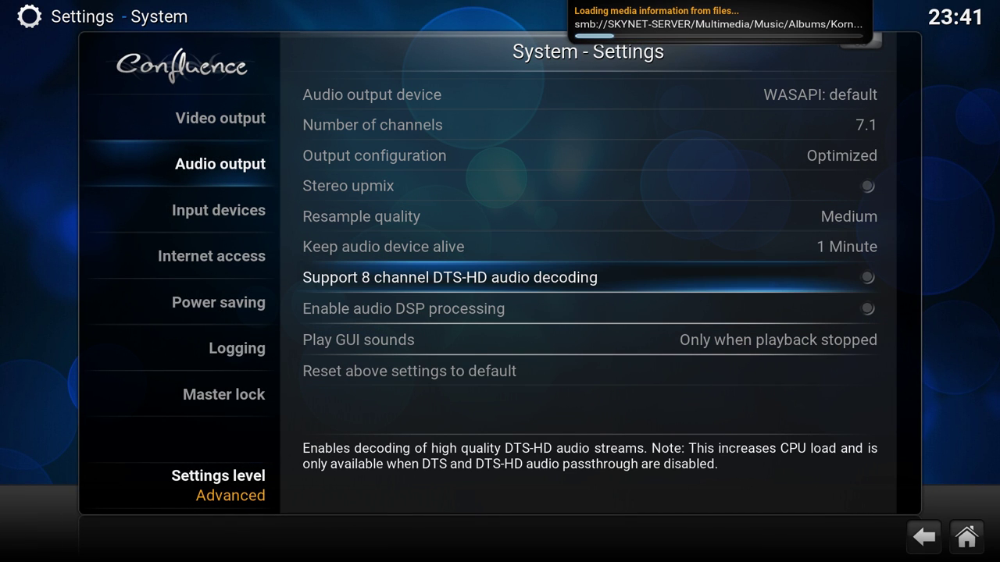
key("Left")
key("Right")
key("Up")
key("Up")
key("Up")
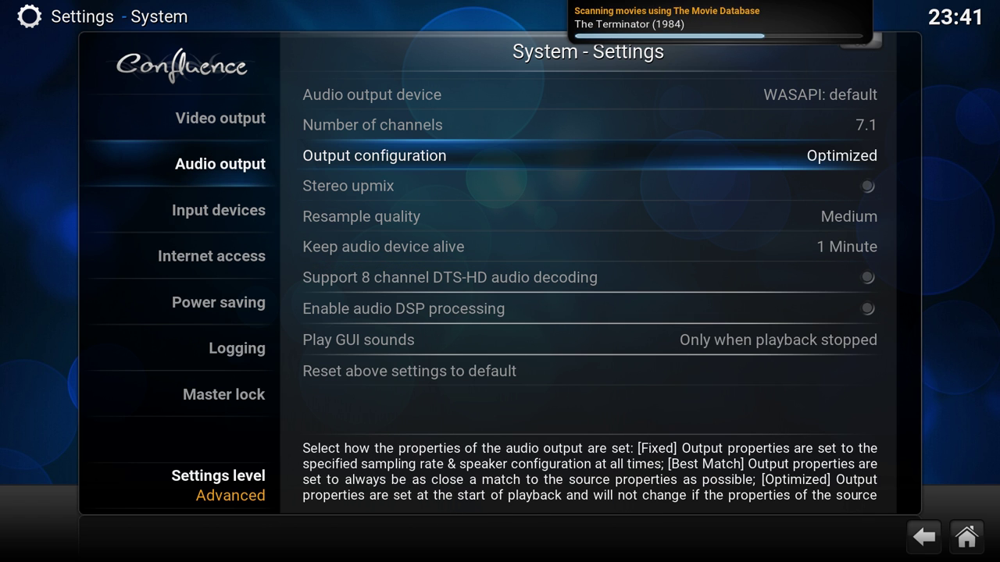
key("Down")
key("Down")
key("Down")
key("Down")
key("Down")
key("Down")
key("Down")
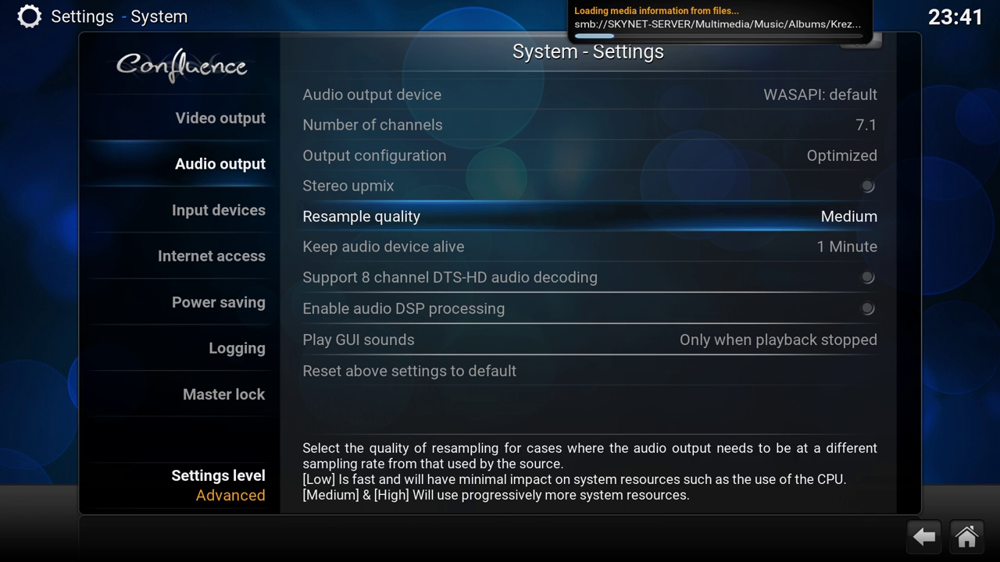
key("Up")
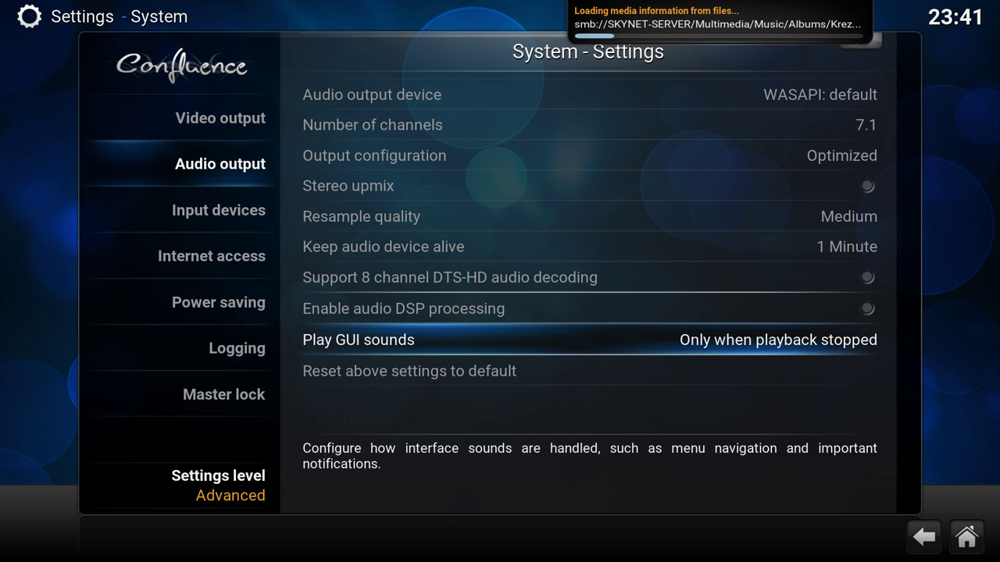
key("Up")
key("Up")
key("Up")
key("Up")
key("Up")
key("Up")
key("Up")
key("Up")
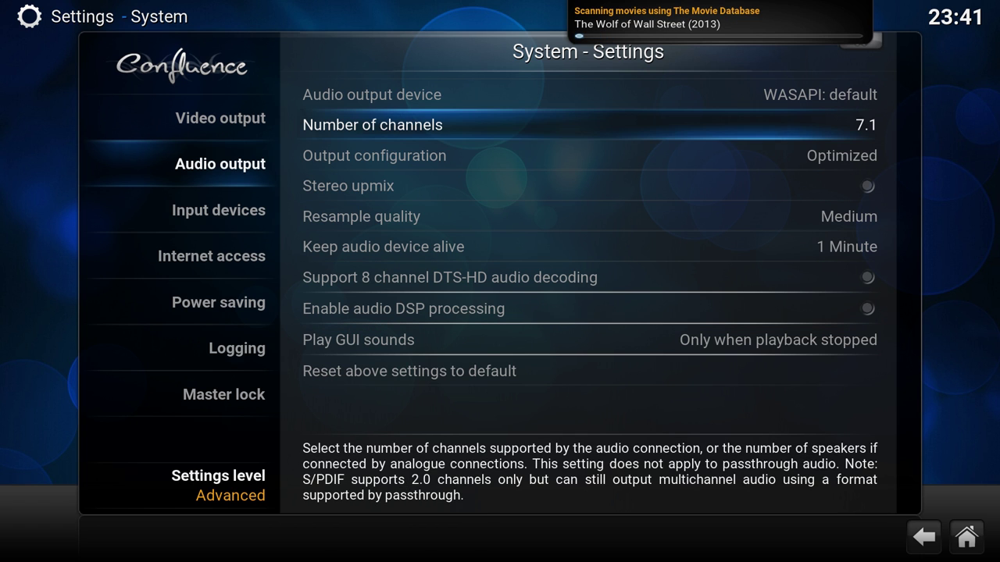
key("Down")
key("Up")
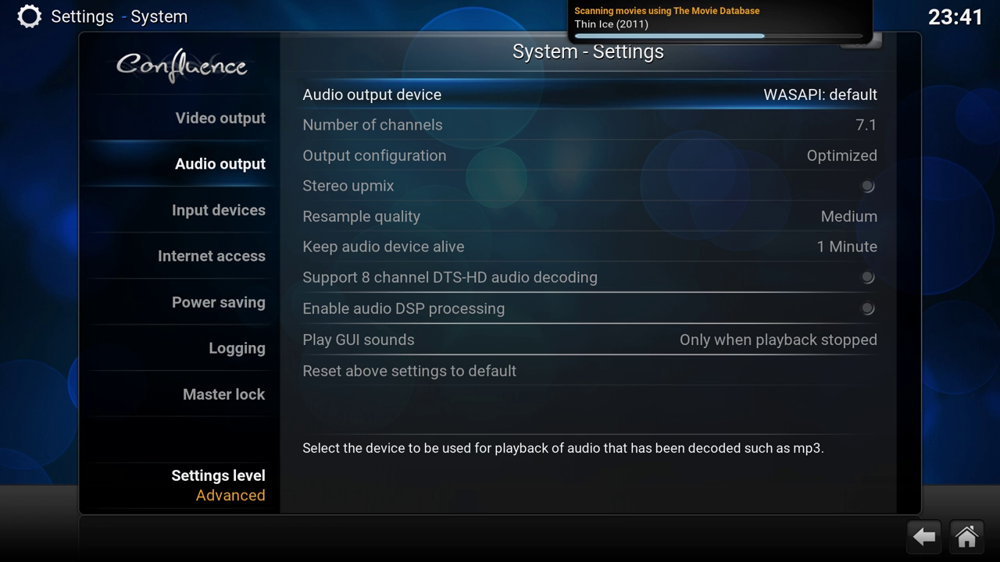
- Recheck the keep audio device alive and DTS-HD options, then move to Input devices
key("Down")
key("Down")
key("Down")
key("Down")
key("Down")
key("Down")
key("Down")
key("Down")
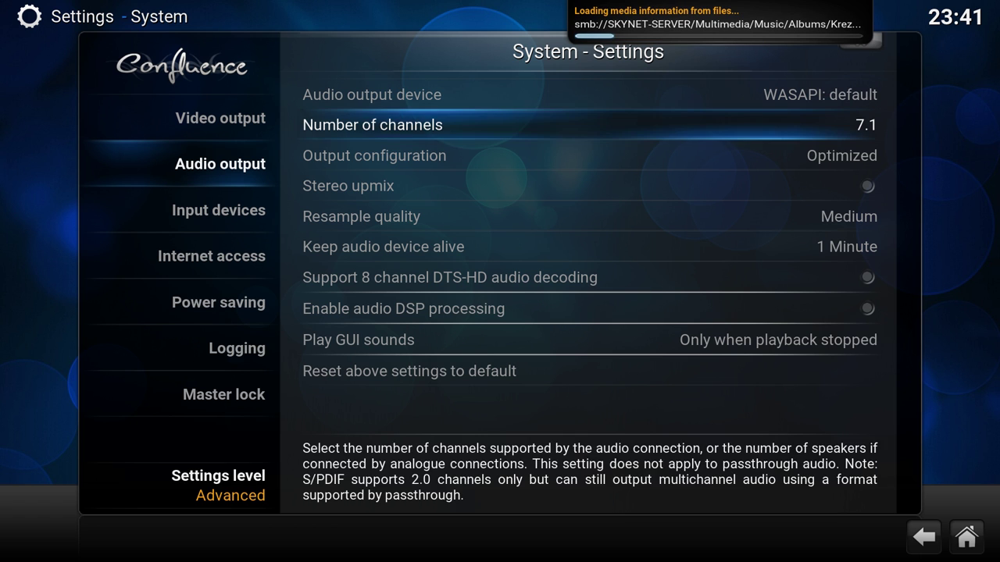
key("Up")
key("Up")
key("Up")
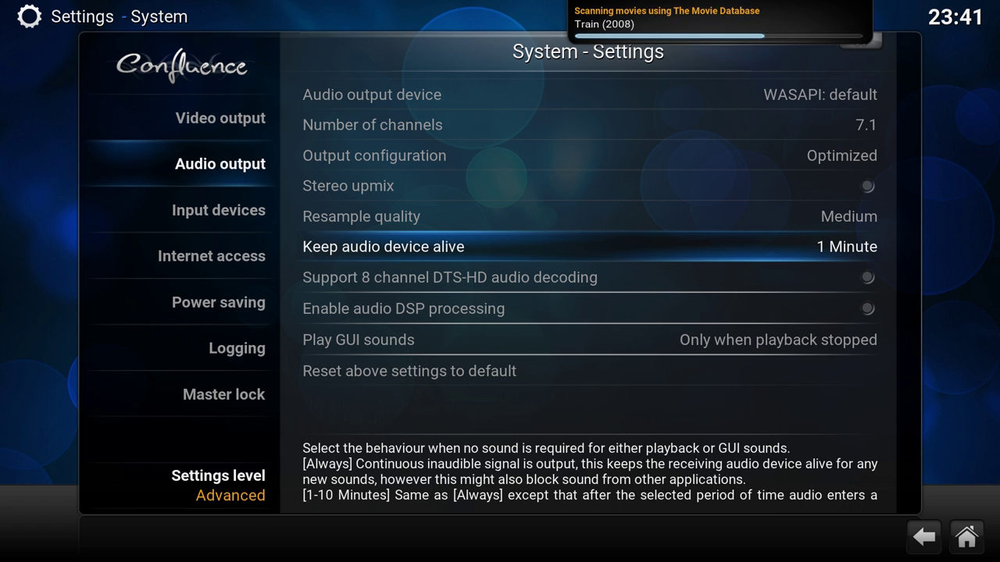
key("Down")
key("Down")
key("Down")
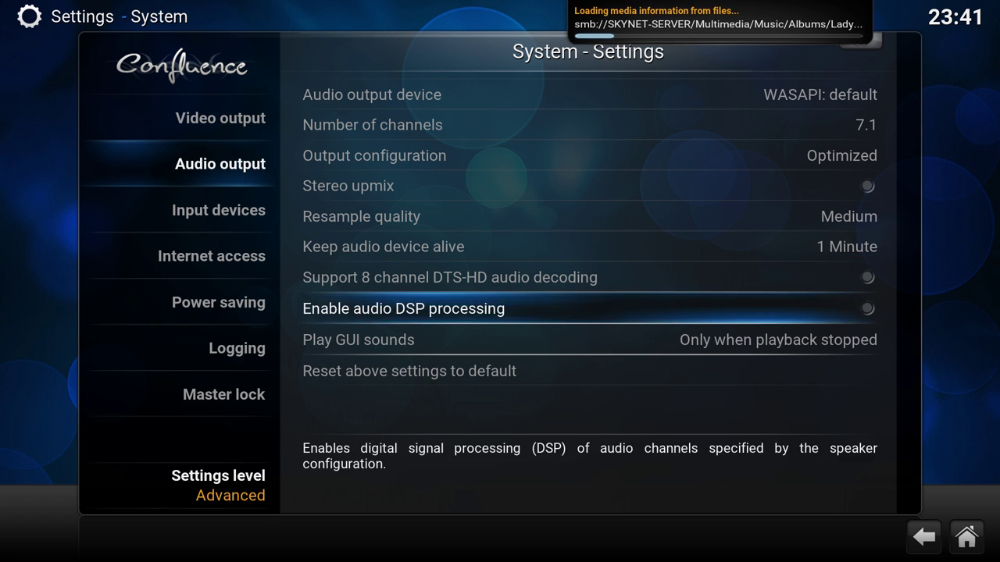
key("Down")
key("Left")
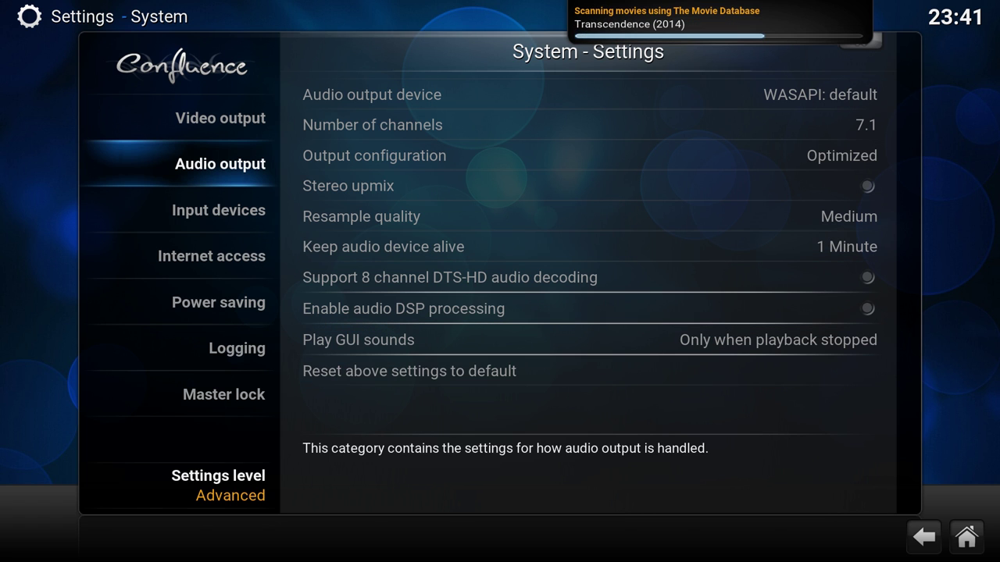
key("Right")
key("Up")
key("Up")
key("Up")
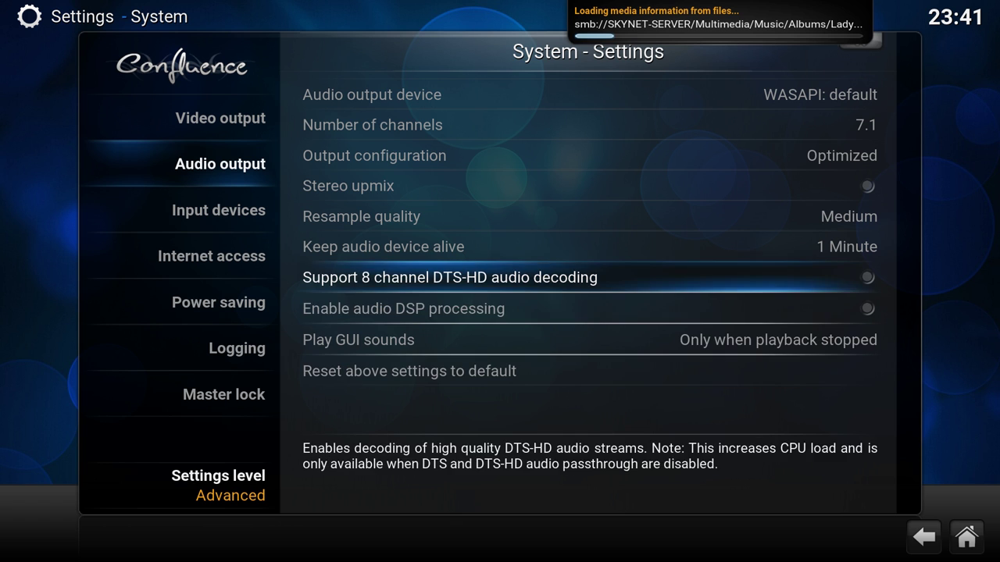
key("Down")
key("Down")
key("Down")
- Enable notification event logging under Logging and open the event log of recent scan failures
key("Left")
key("Down")
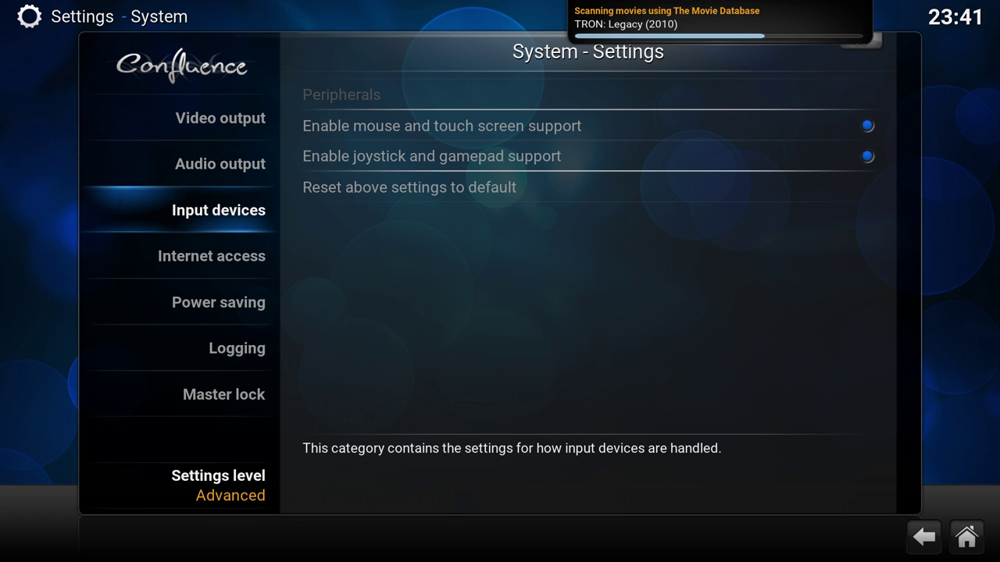
key("Down")
key("Down")
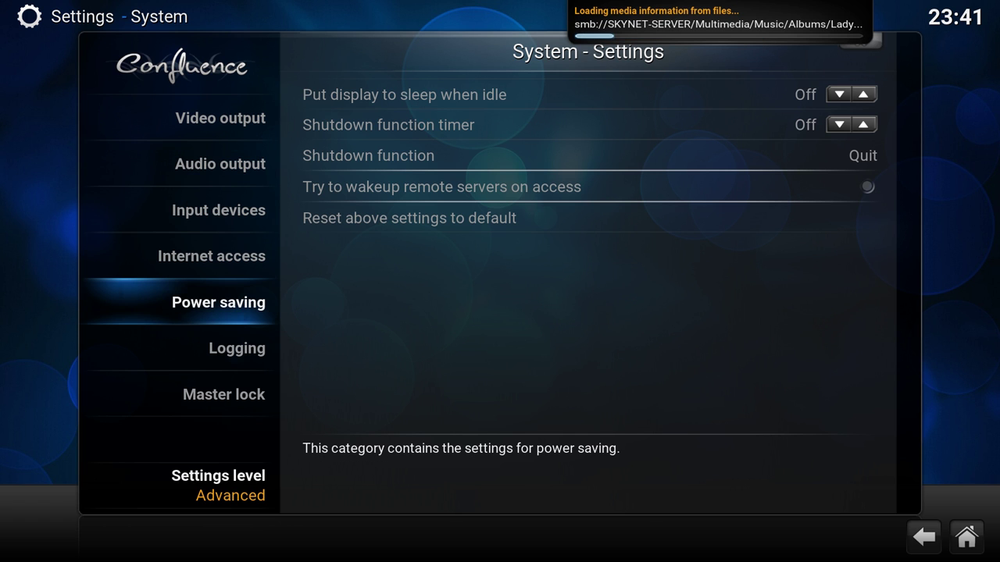
key("Down")
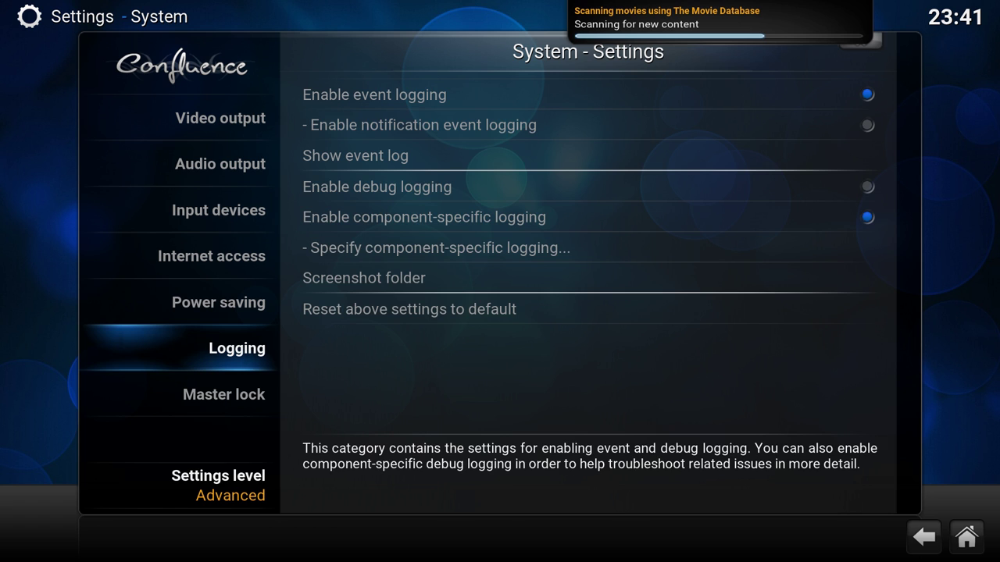
key("Down")
key("Up")
key("Right")
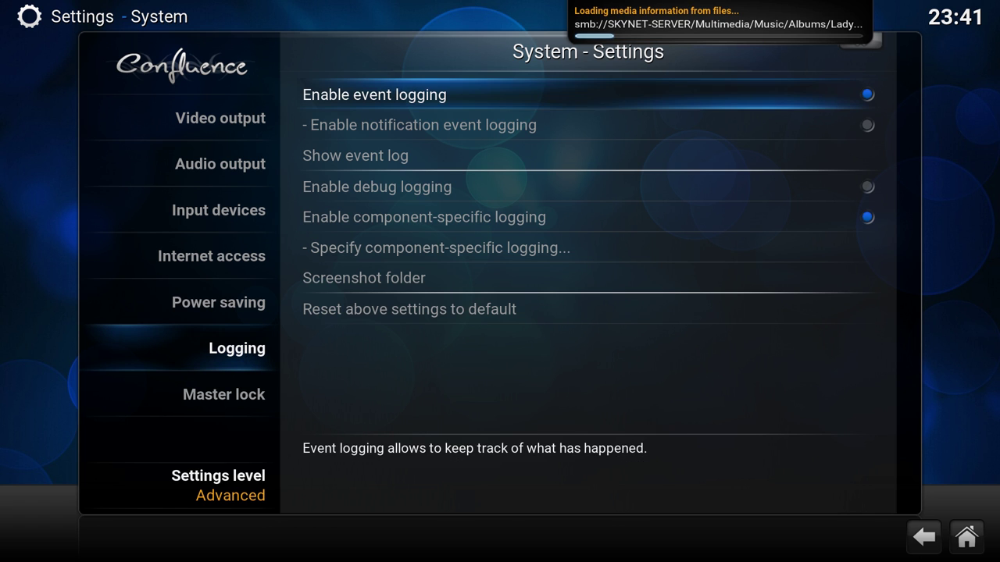
key("Down")
key("Down")
key("Down")
key("Up")
key("Up")
key("Down")
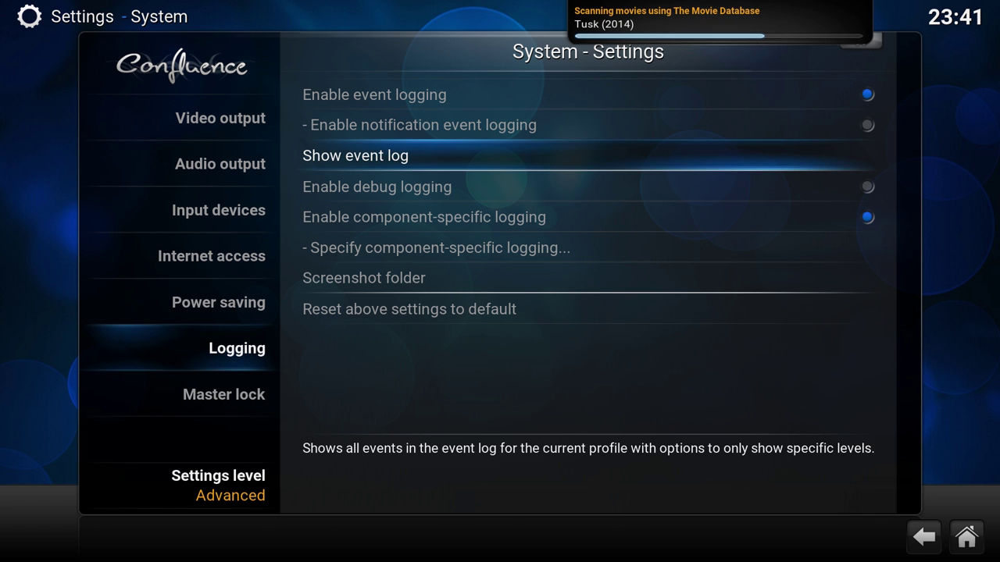
key("Up")
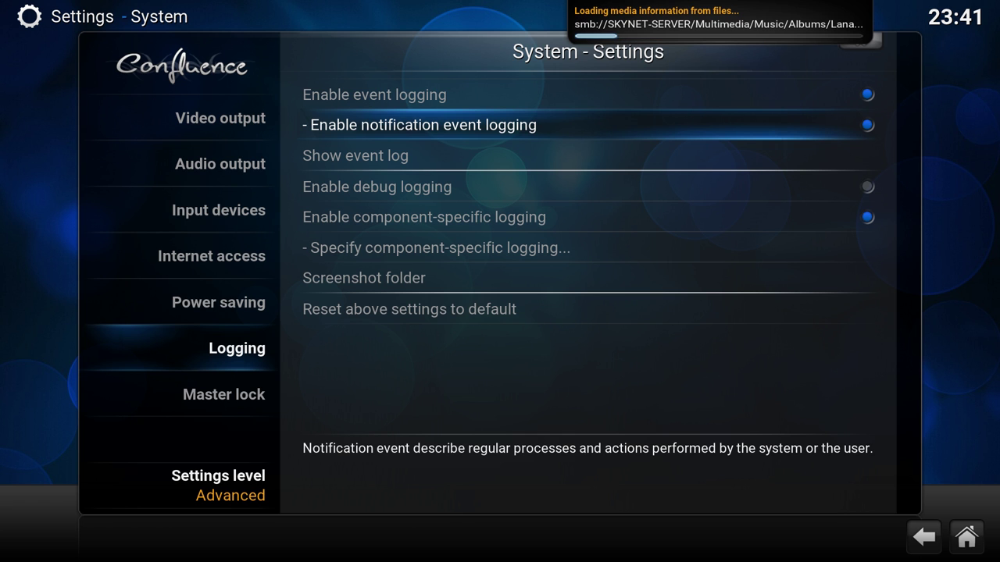
key("Down")
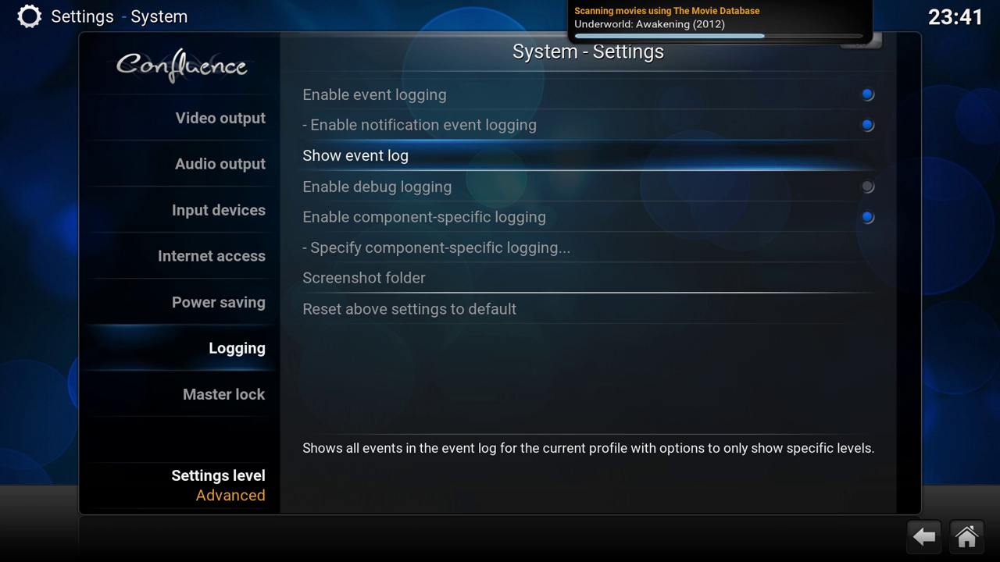
key("Return")
- Read the logged scan failures, close the event log and settings, and land on MOVIES on the home screen
key("Down")
key("Down")
key("Down")
key("Down")
key("Down")
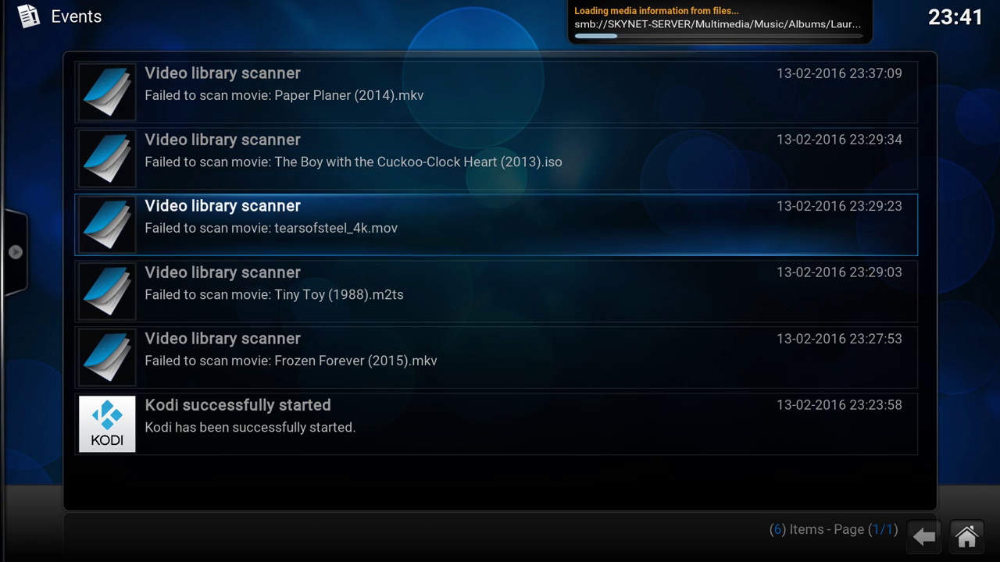
key("Up")
key("Up")
key("Up")
key("Up")
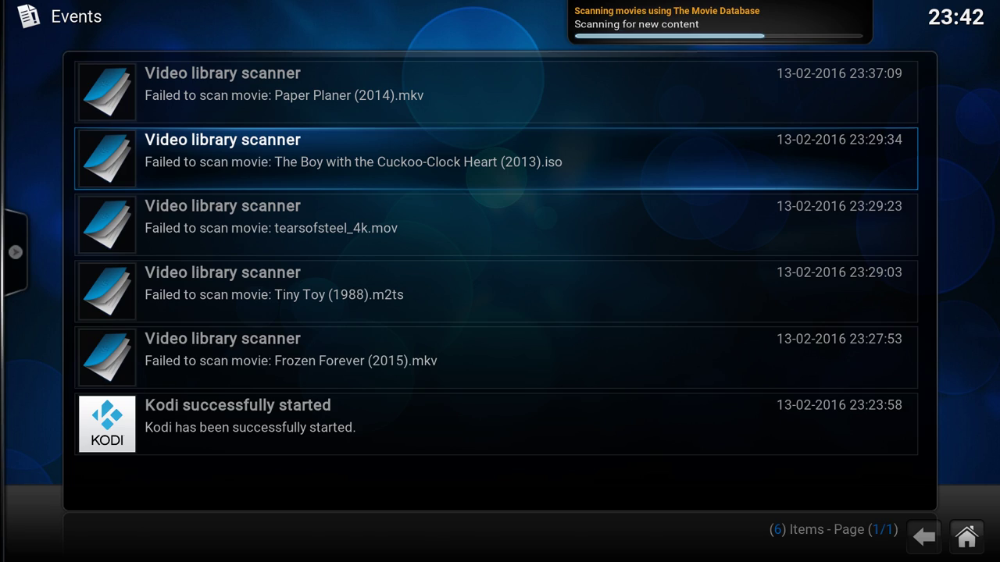
key("BackSpace")
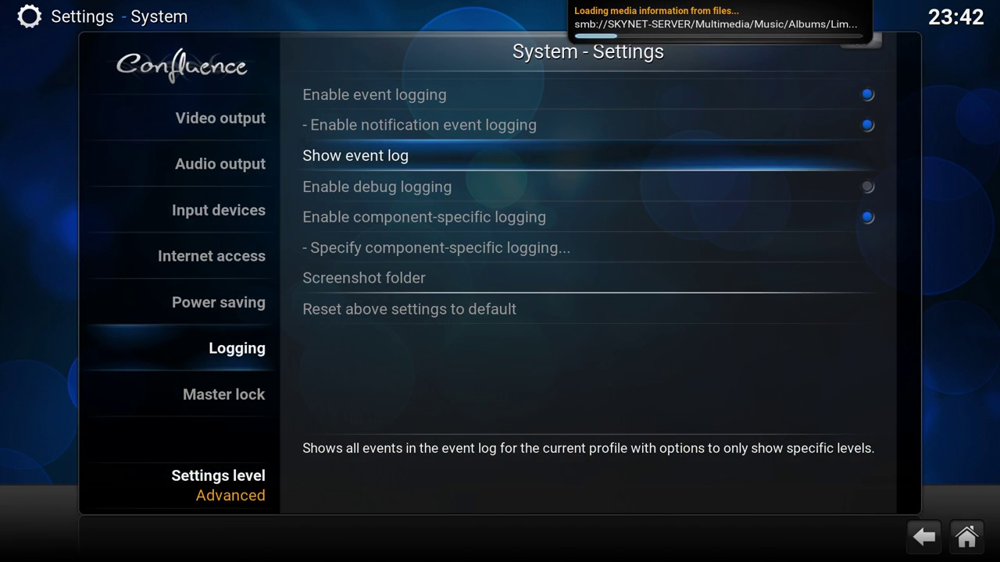
key("BackSpace")
key("BackSpace")
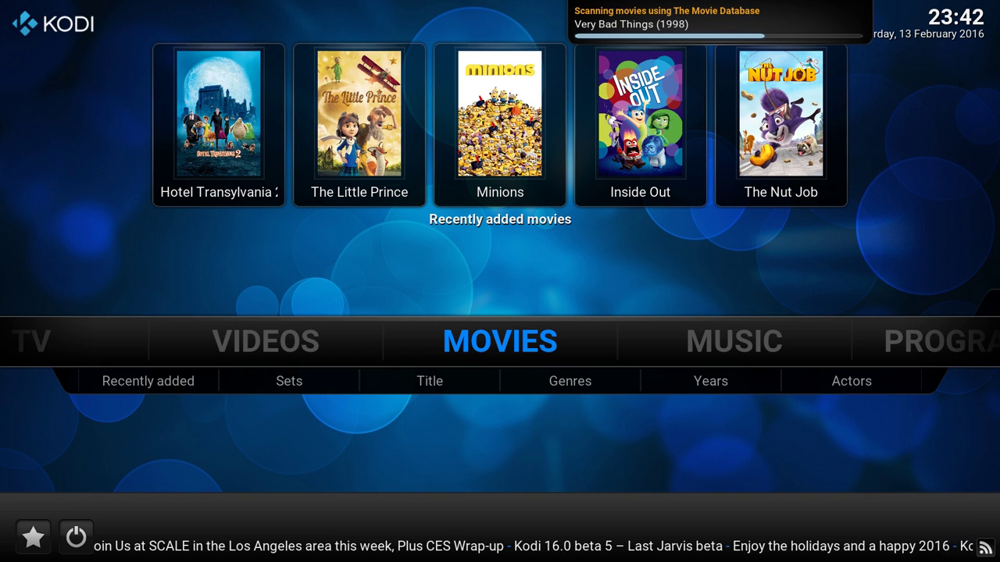
key("Right")
key("Left")
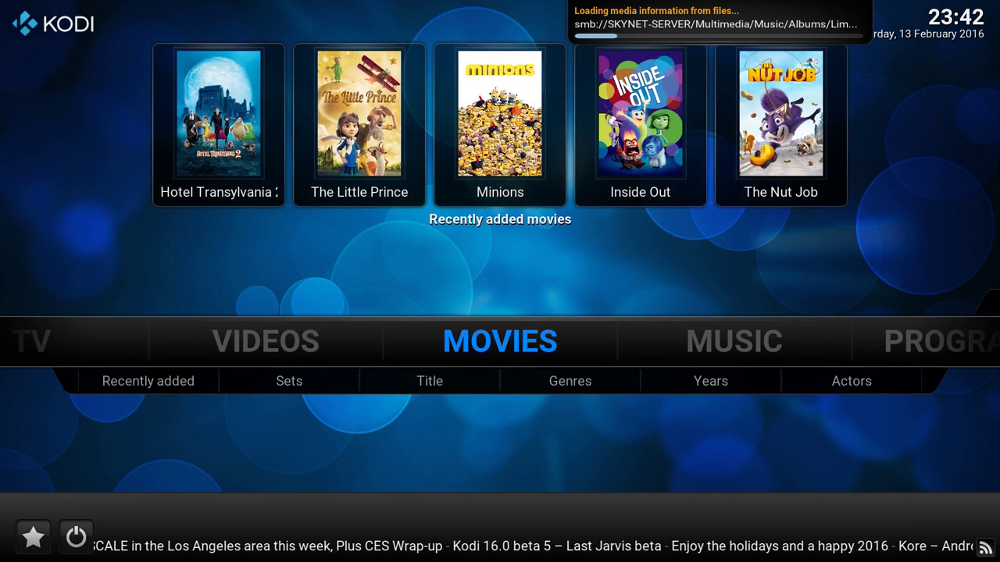
key("Return")
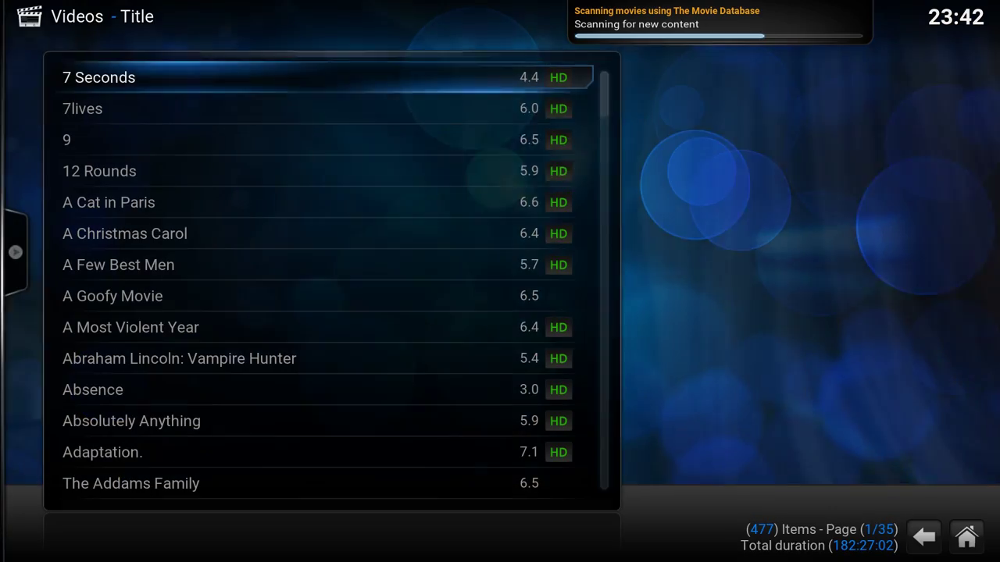
key("Down")
key("Down")
key("Down")
key("Down")
key("Down")
key("Down")
key("Down")
key("Down")
key("Down")
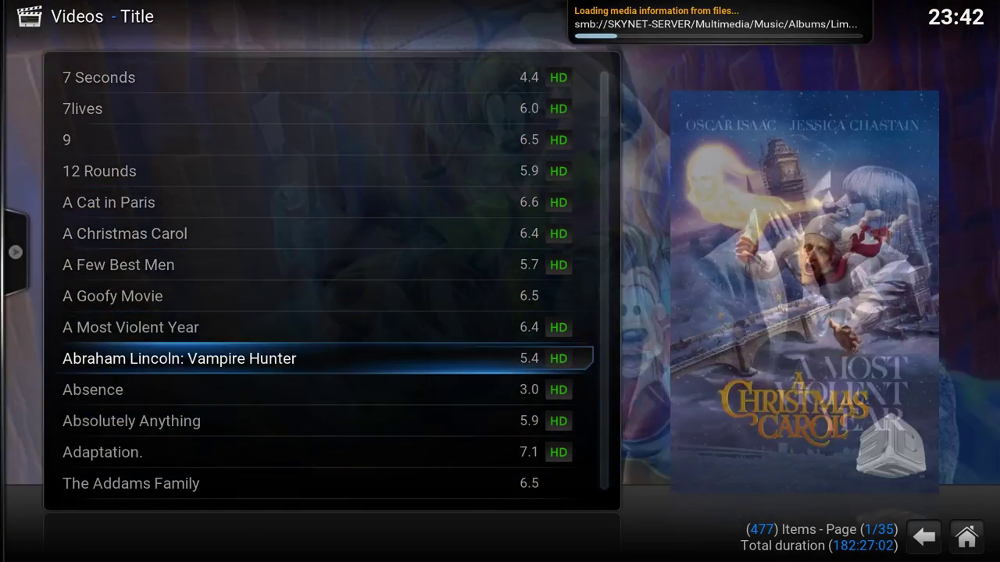
key("Page_Down")
key("Page_Down")
key("Page_Down")
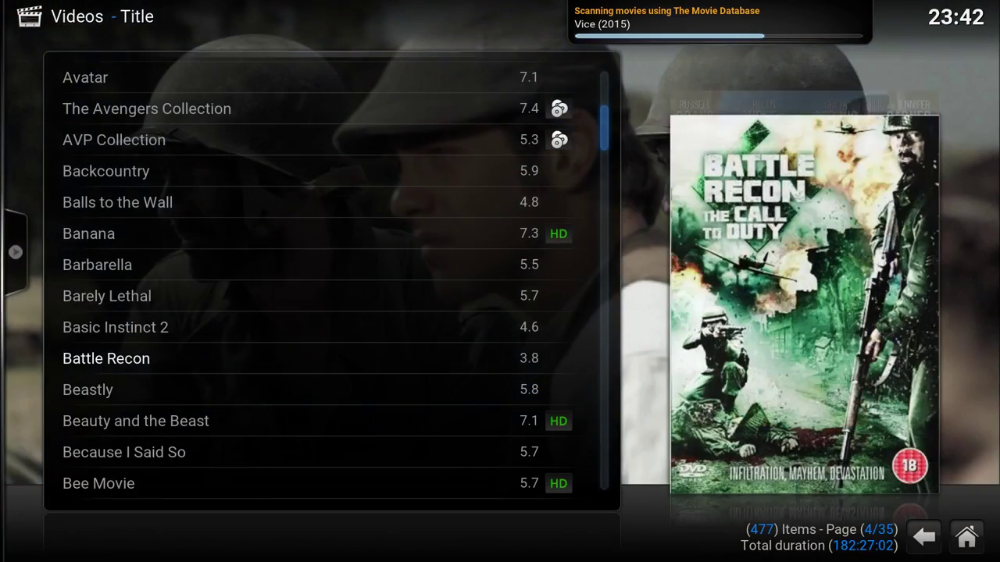
key("Down")
key("Down")
key("Up")
key("Up")
key("Down")
key("Down")
key("Down")
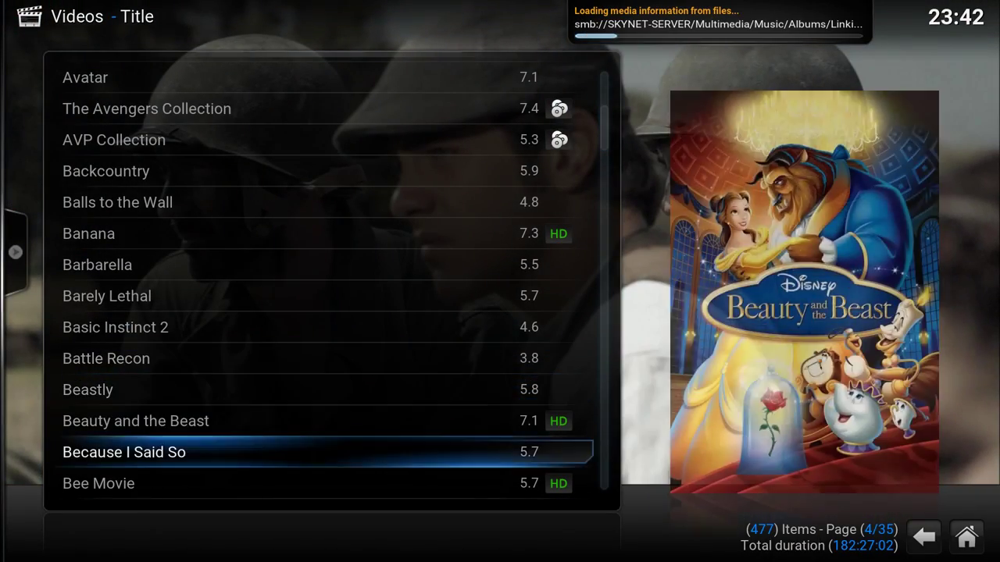
key("Up")
key("Up")
key("Up")
key("Up")
key("Up")
key("Up")
key("Up")
key("Up")
key("Up")
key("Up")
key("Up")
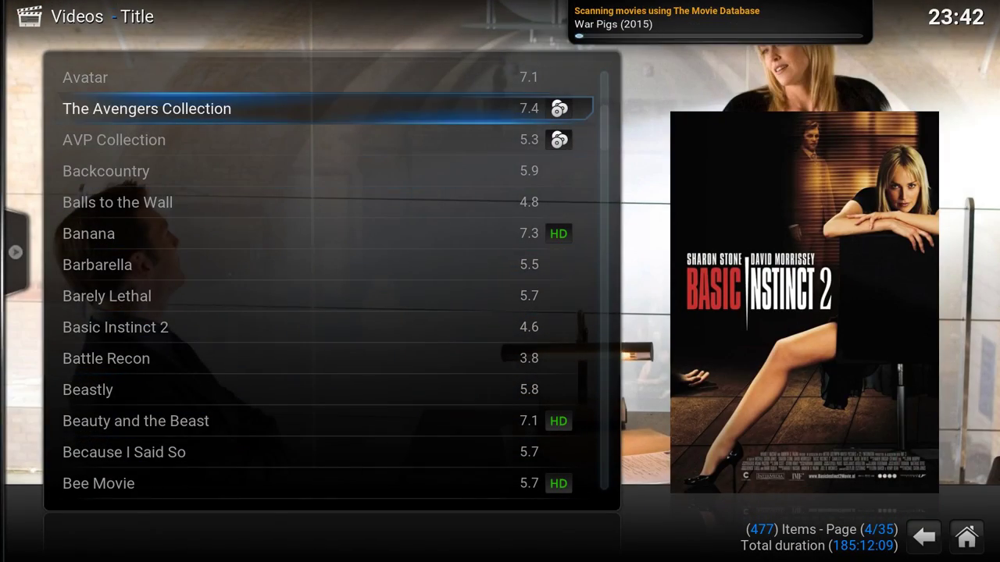
key("Up")
key("Down")
key("Down")
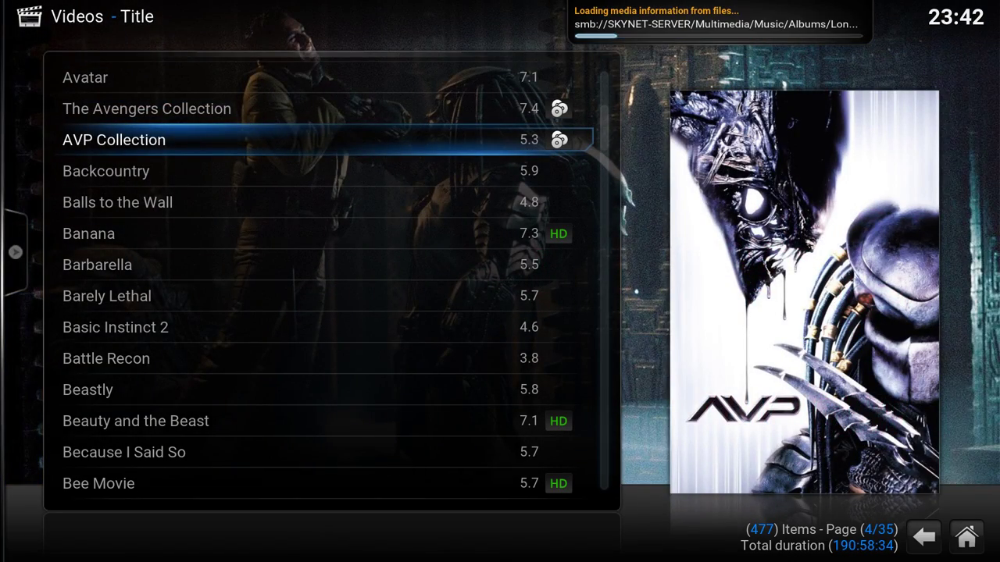
key("Down")
key("Down")
key("Down")
key("Down")
key("Up")
key("Up")
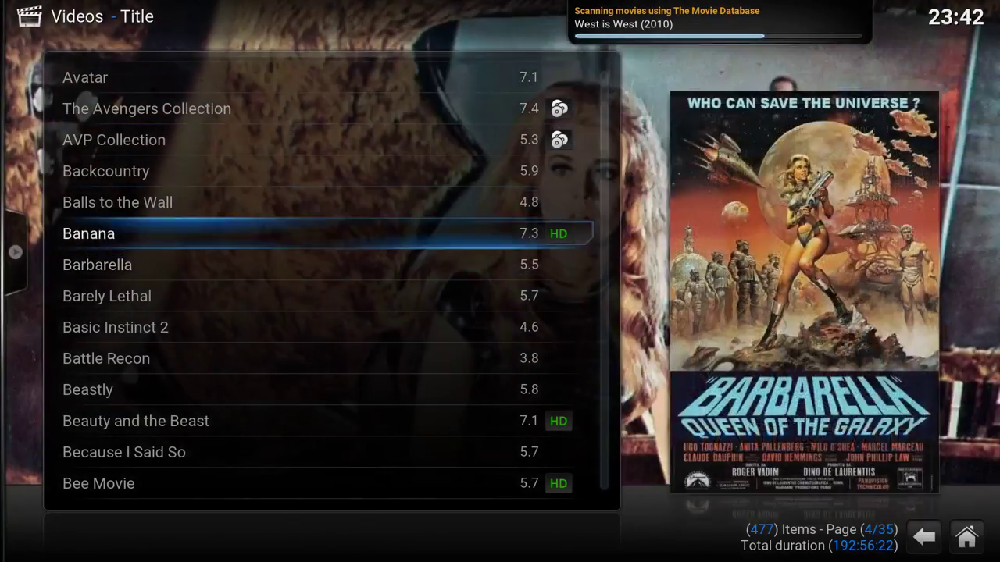
key("Up")
key("Up")
key("Up")
key("Down")
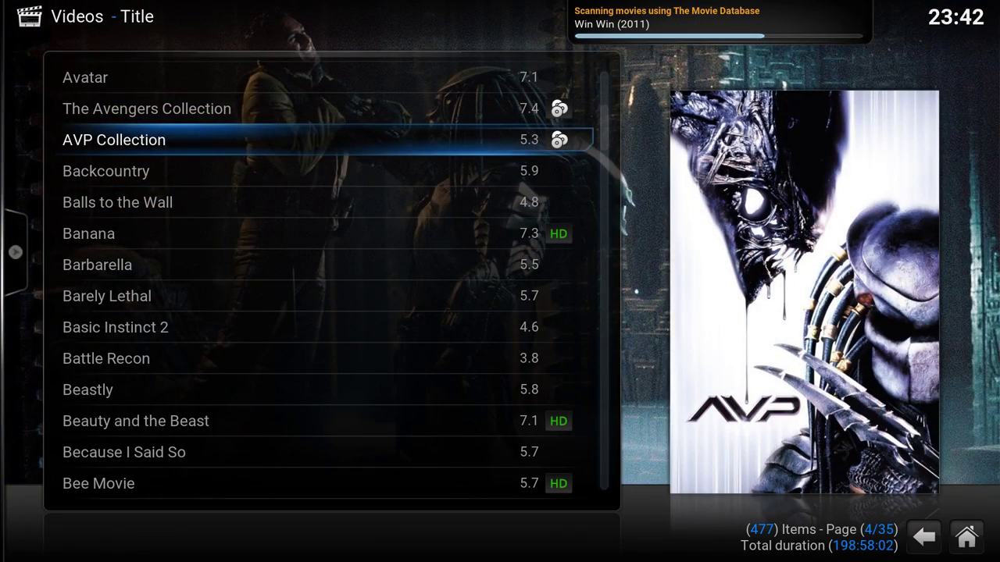
- Open the AVP Collection to view Aliens vs Predator: Requiem, then back out to the title list
key("Return")
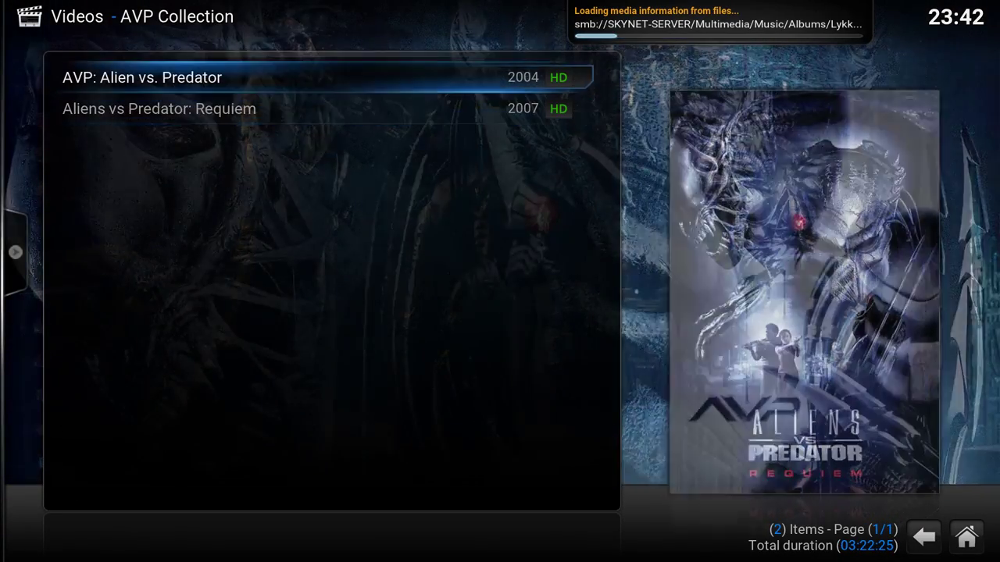
key("Down")
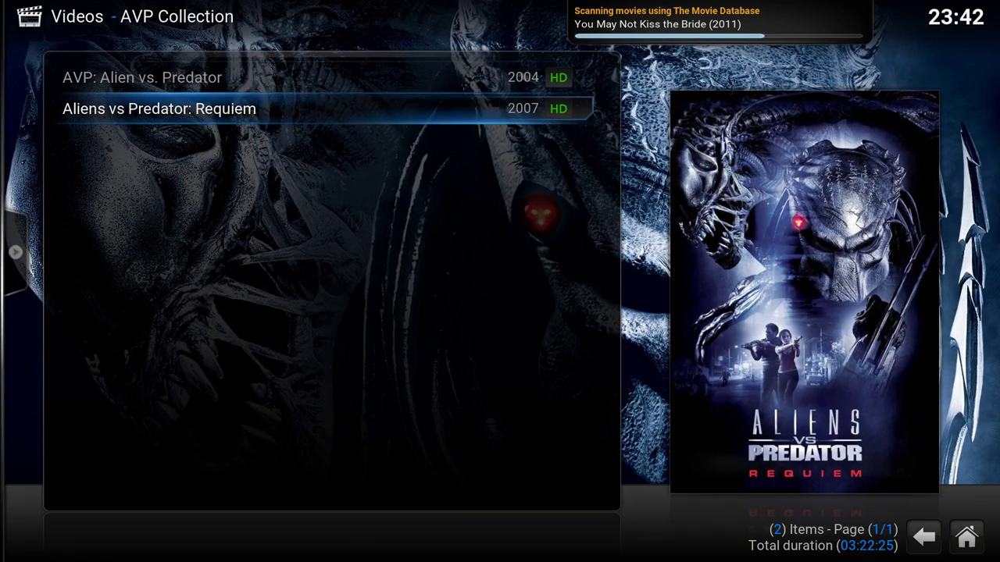
key("BackSpace")
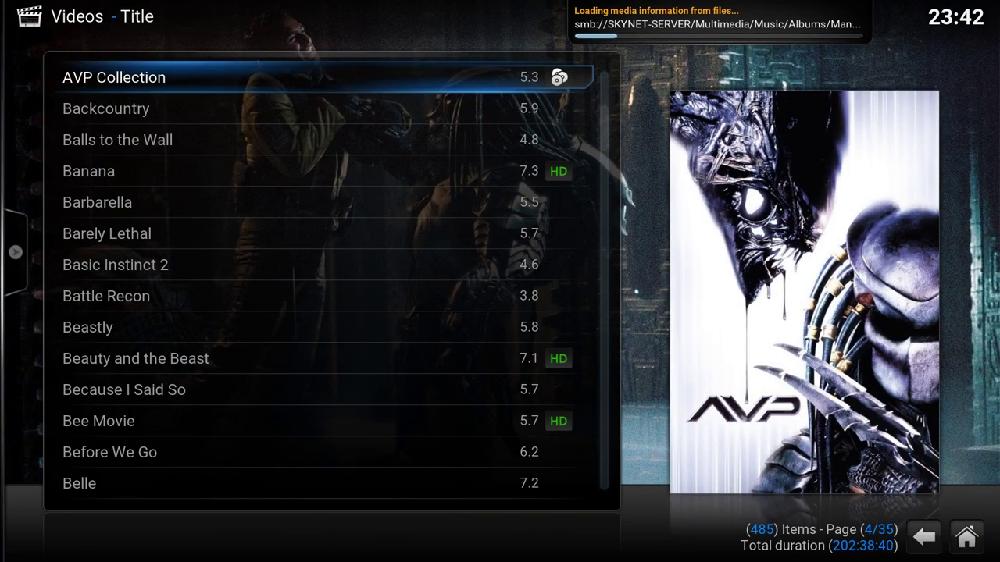
- Page down the alphabetical movie list to Megamind and bring up the view options
key("Page_Down")
key("Page_Down")
key("Page_Down")
key("Page_Down")
key("Page_Down")
key("Page_Down")
key("Page_Down")
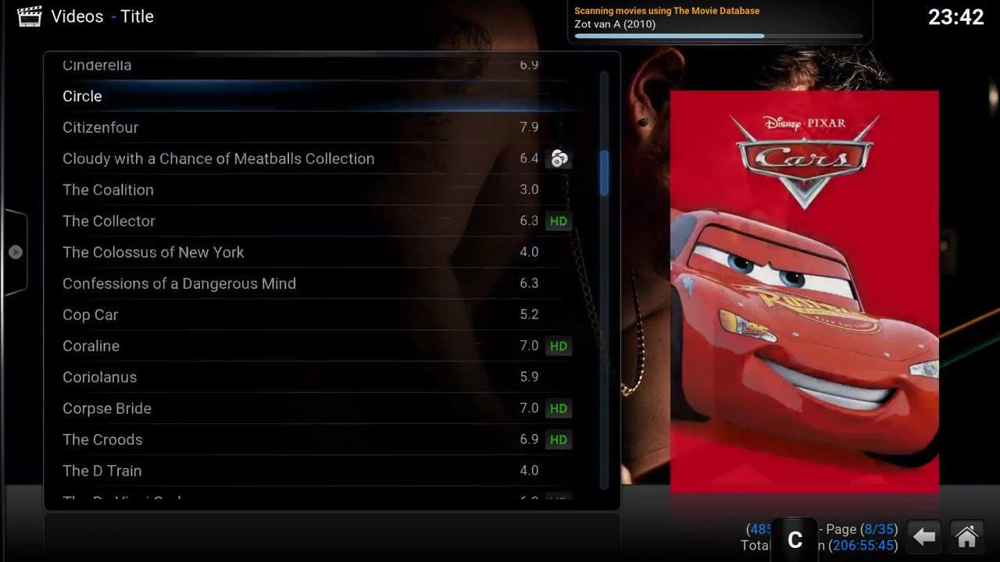
key("Page_Down")
key("Page_Down")
key("Page_Down")
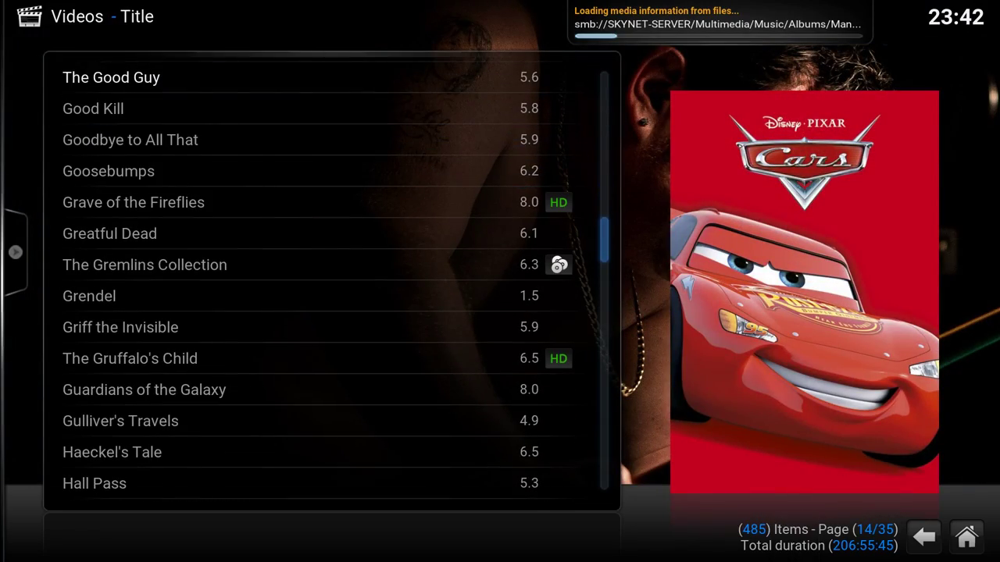
key("Page_Down")
key("Page_Down")
key("Page_Down")
key("Page_Down")
key("Page_Down")
key("Page_Down")
key("Page_Down")
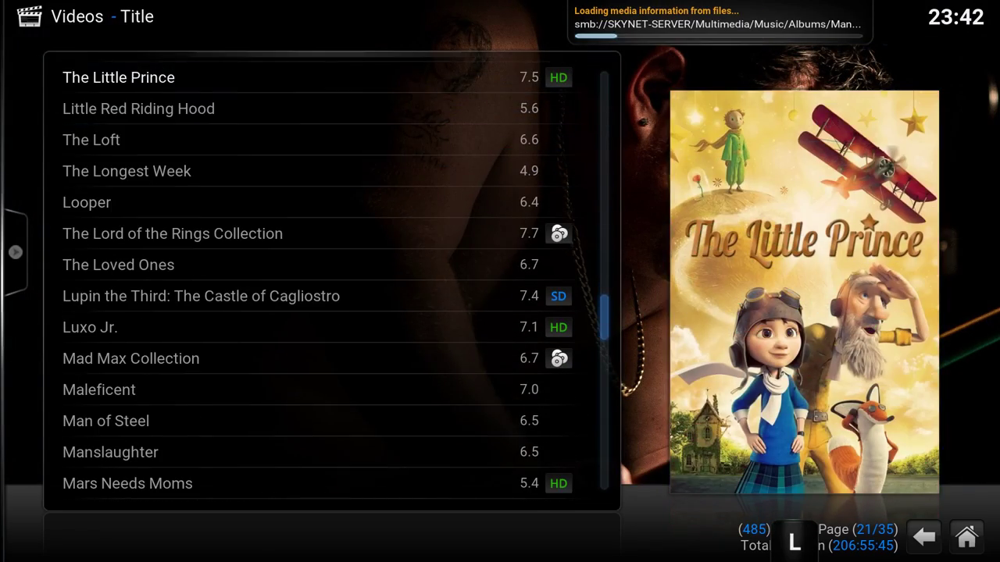
key("Down")
key("Down")
key("Down")
key("Down")
key("Down")
key("Down")
key("Down")
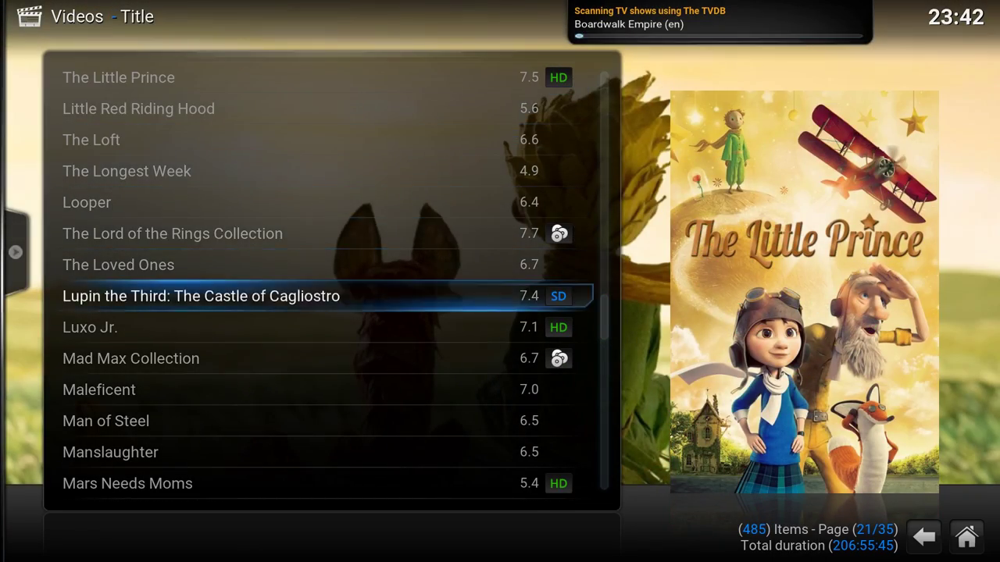
key("Down")
key("Down")
key("Down")
key("Down")
key("Down")
key("Down")
key("Down")
key("Down")
key("Down")
key("Down")
key("Down")
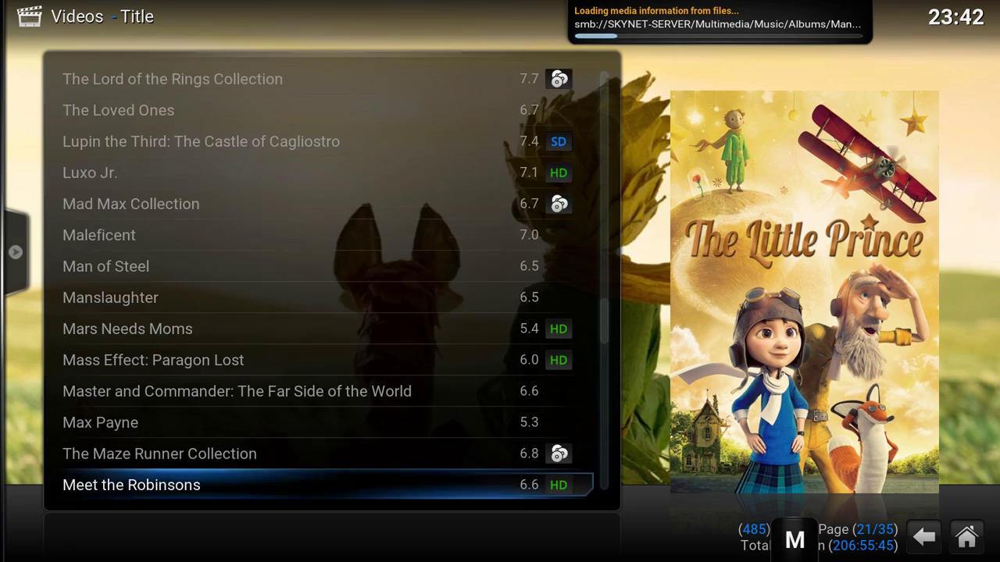
key("Down")
key("Left")
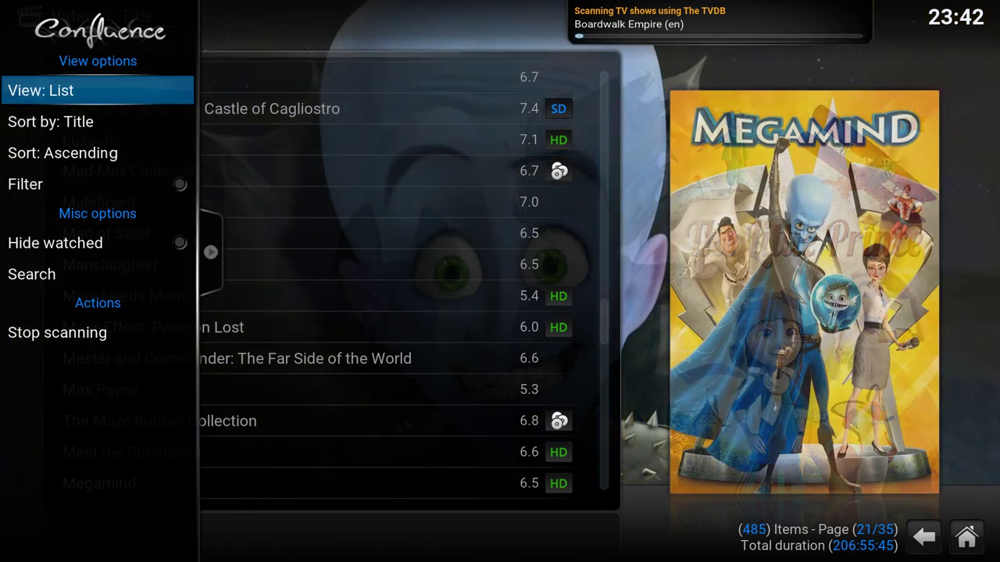
- Switch the movie library layout to the Thumbnail poster grid
key("Down")
key("Up")
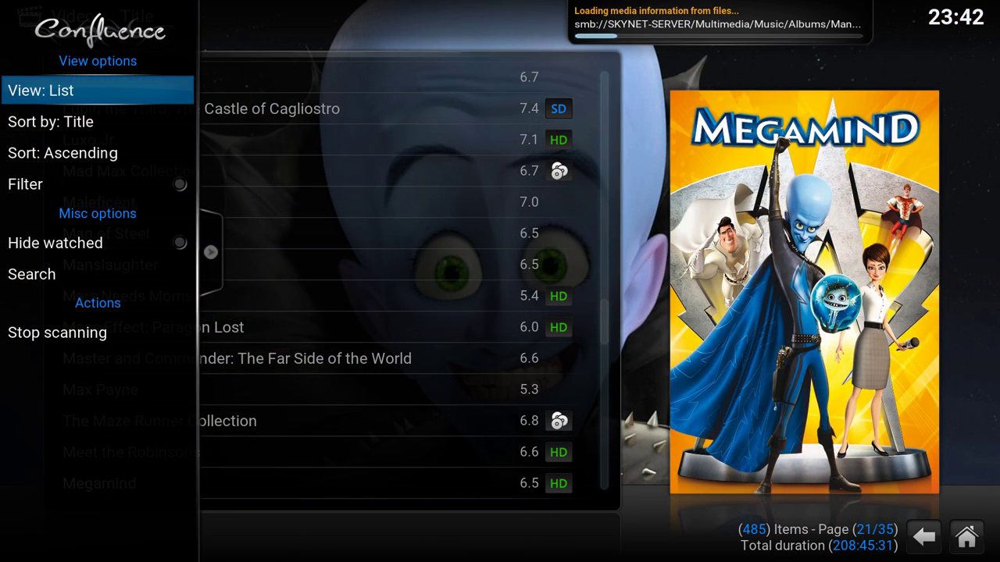
key("Return")
key("Return")
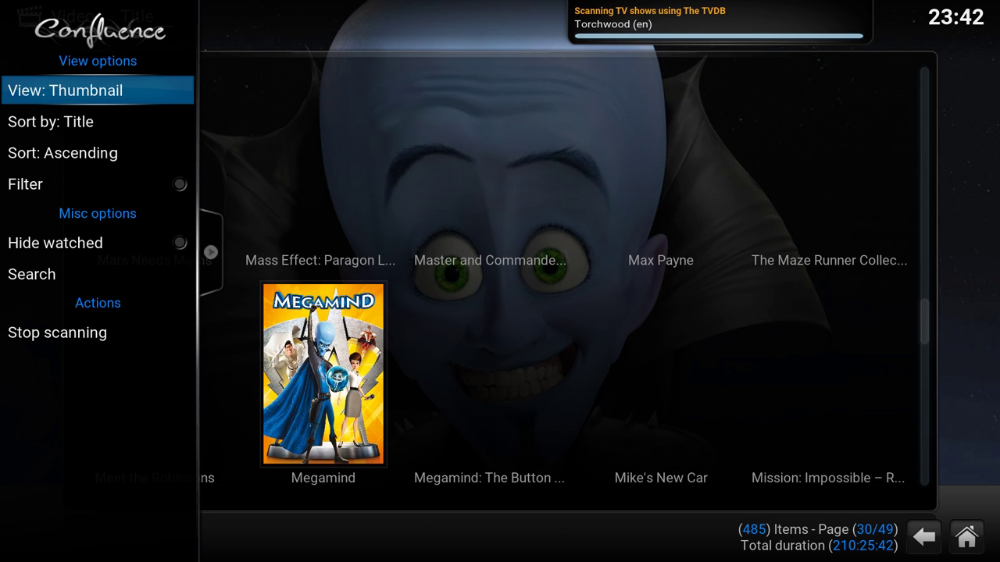
key("Right")
- Browse the posters from Megamind and Monster House to Looper, then return to the home screen
key("Down")
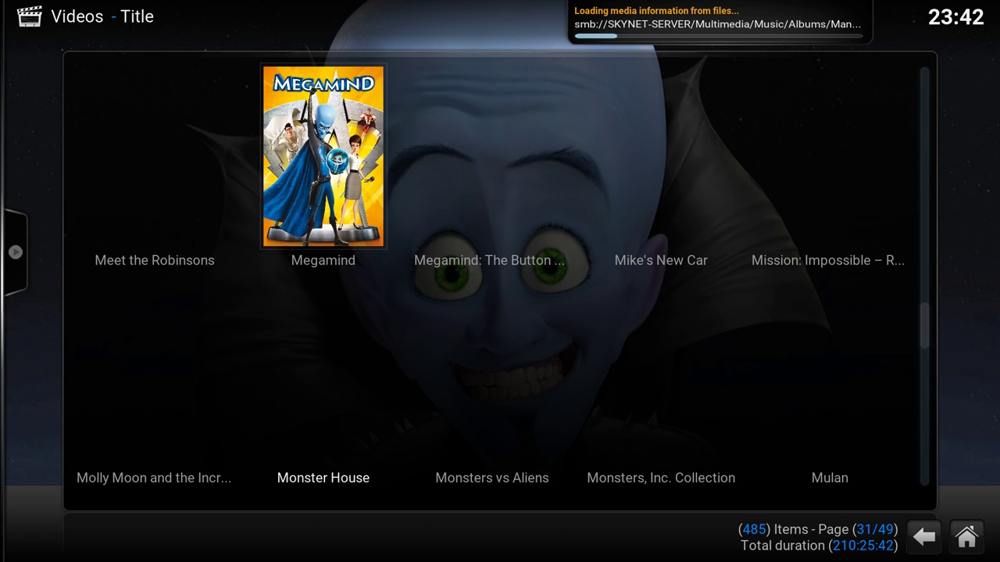
key("Up")
key("Up")
key("Down")
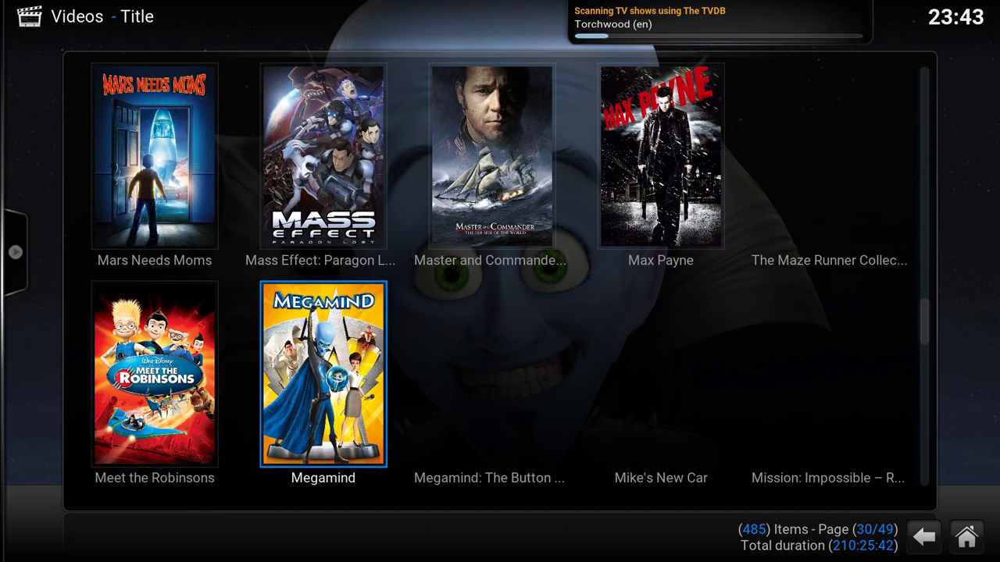
key("Down")
key("Down")
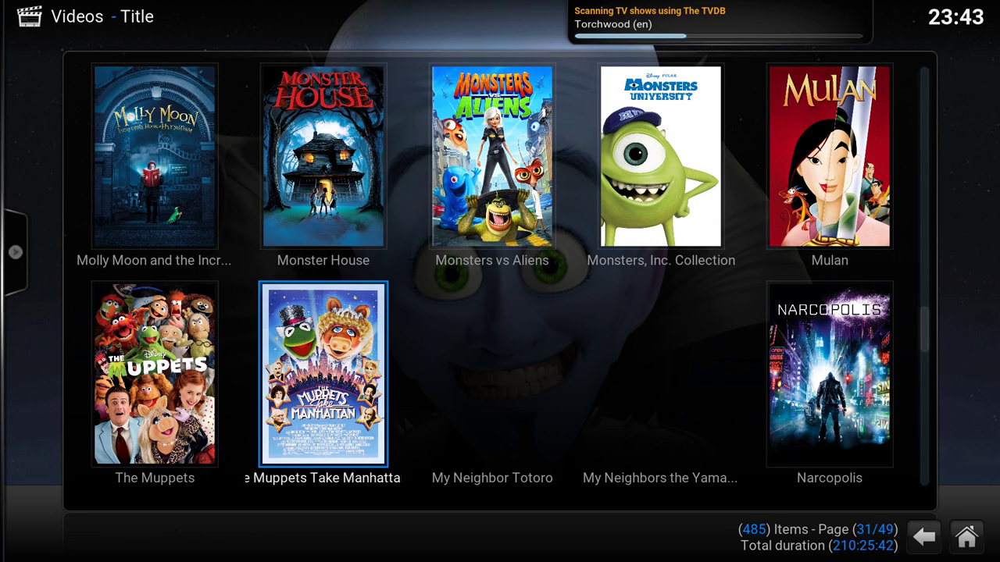
key("Down")
key("Down")
key("Down")
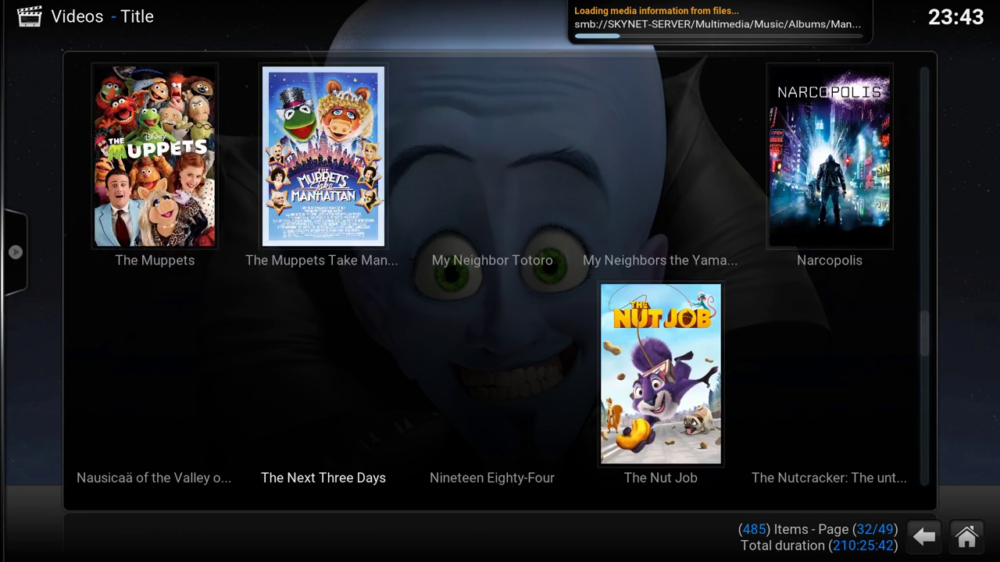
key("Up")
key("Up")
key("Up")
key("Up")
key("Up")
key("Up")
key("Up")
key("Up")
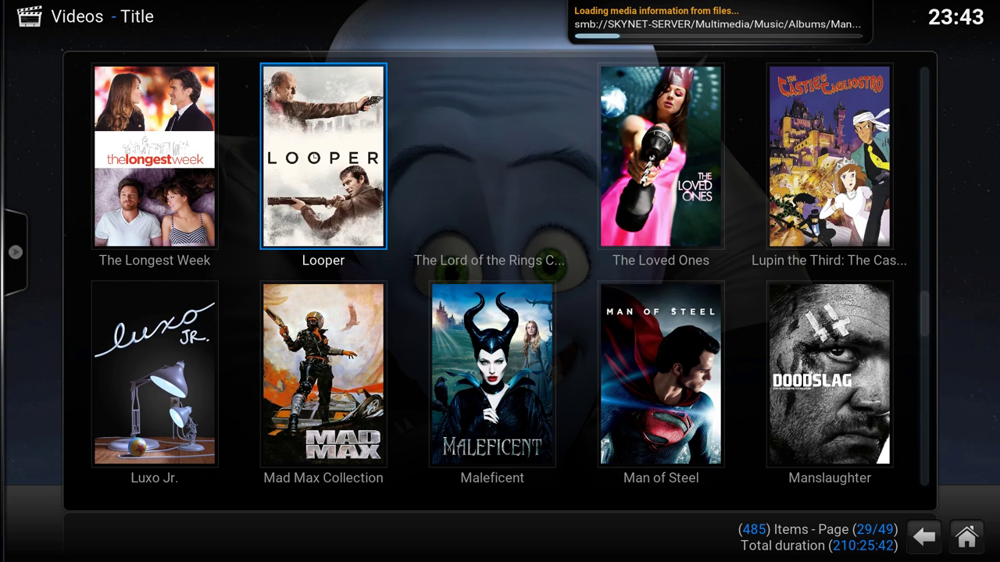
key("Escape")
- Go to the TV section of the home menu and open its Channels list
key("Left")
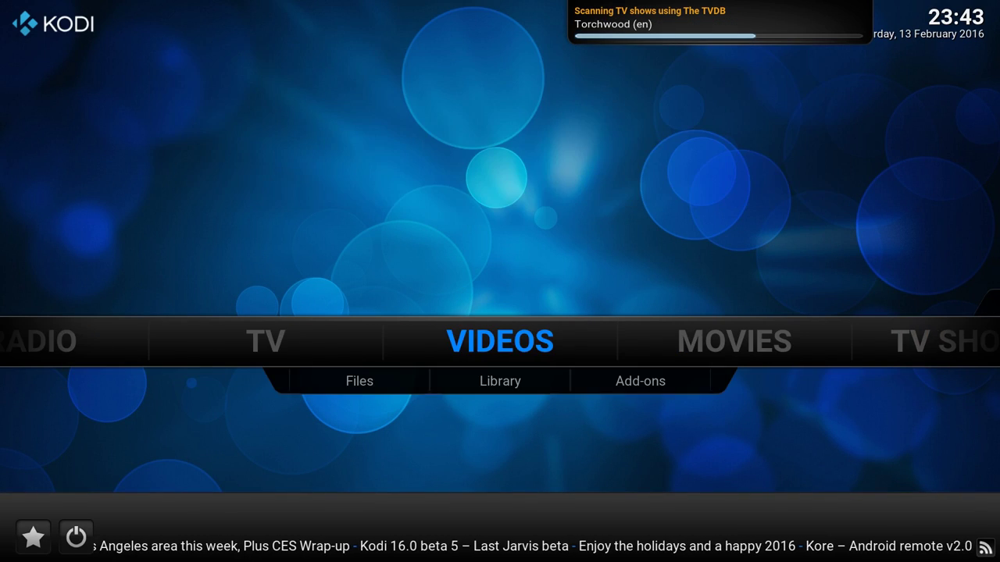
key("Right")
key("Right")
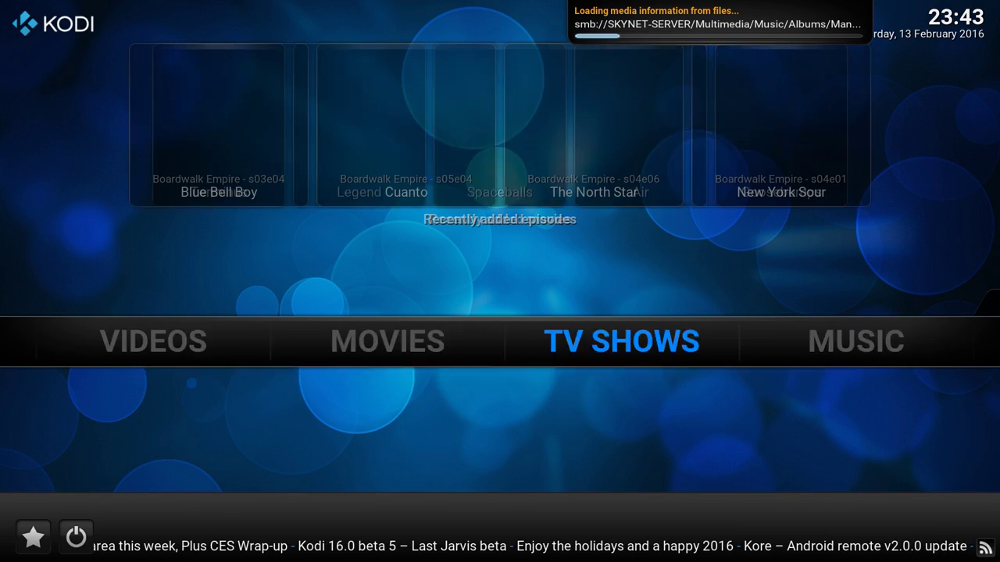
key("Left")
key("Left")
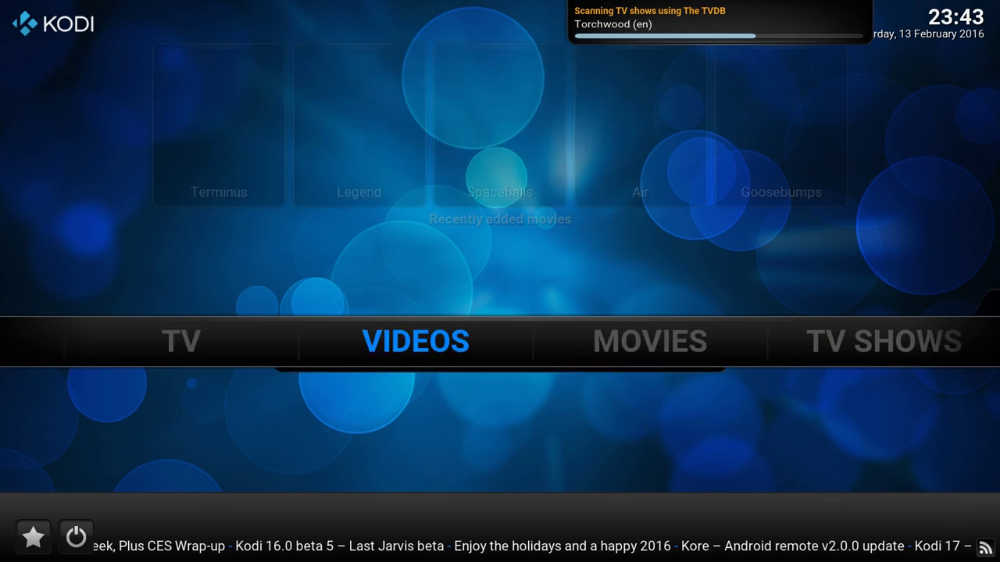
key("Left")
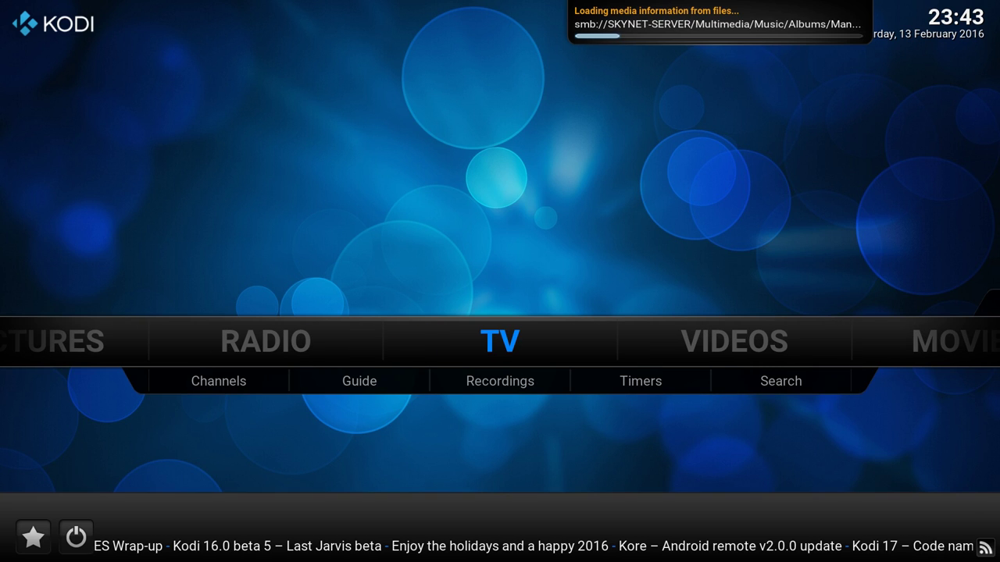
key("Down")
key("Return")
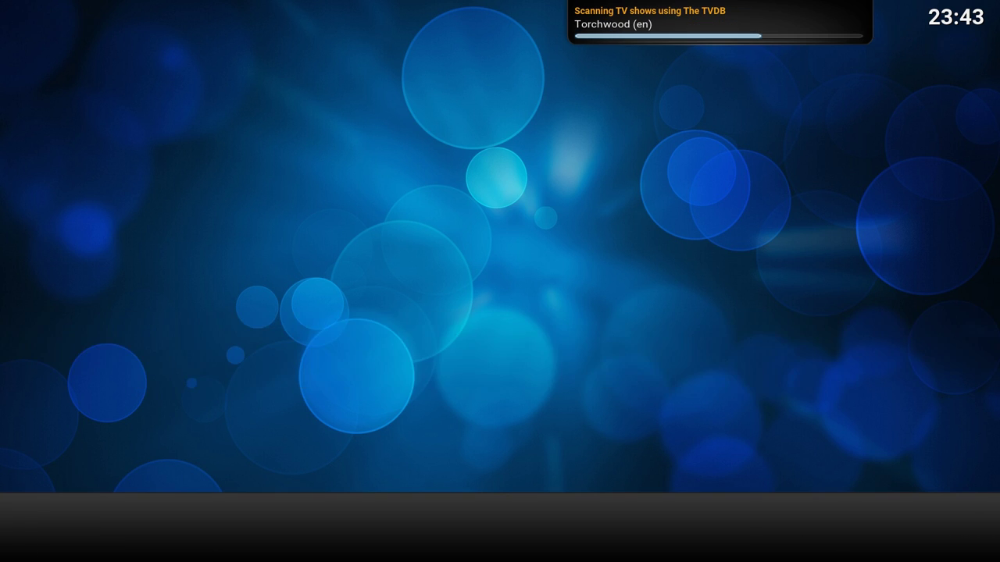
- Browse the live TV channel list around NPO 2 HD and CTV Zeeland, then start NPO 3 HD
key("Down")
key("Down")
key("Down")
key("Down")
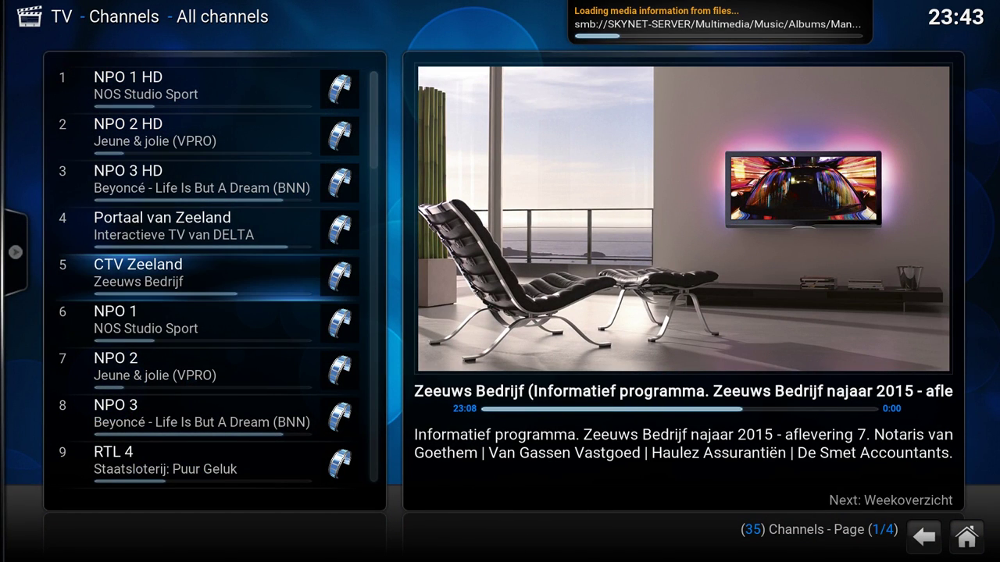
key("Up")
key("Up")
key("Up")
key("Down")
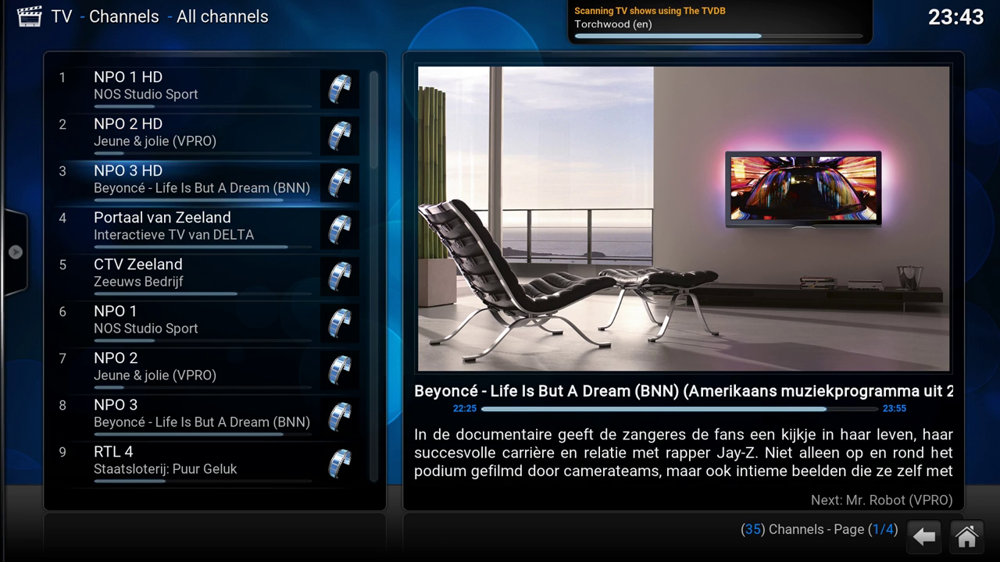
key("Down")
key("Up")
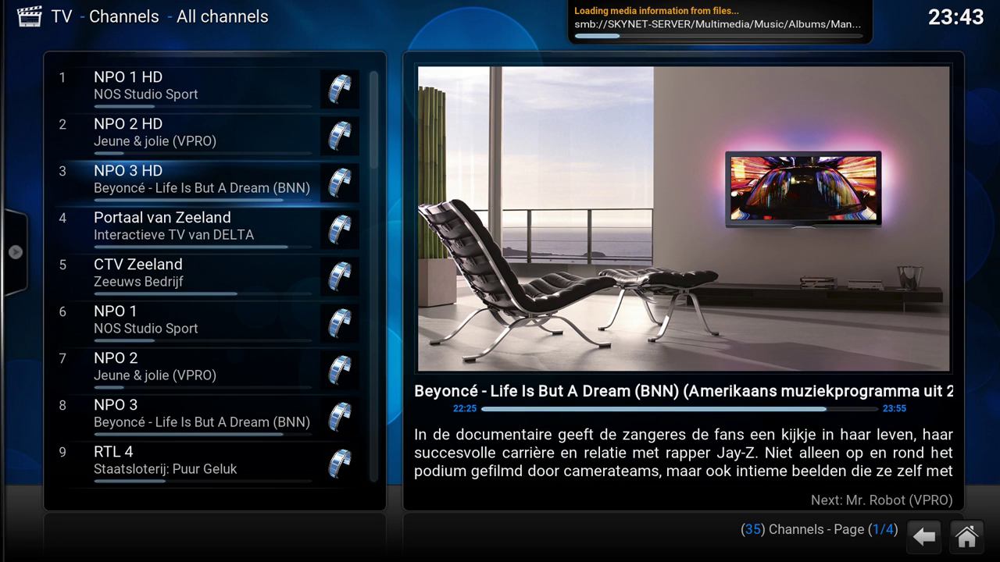
key("Return")
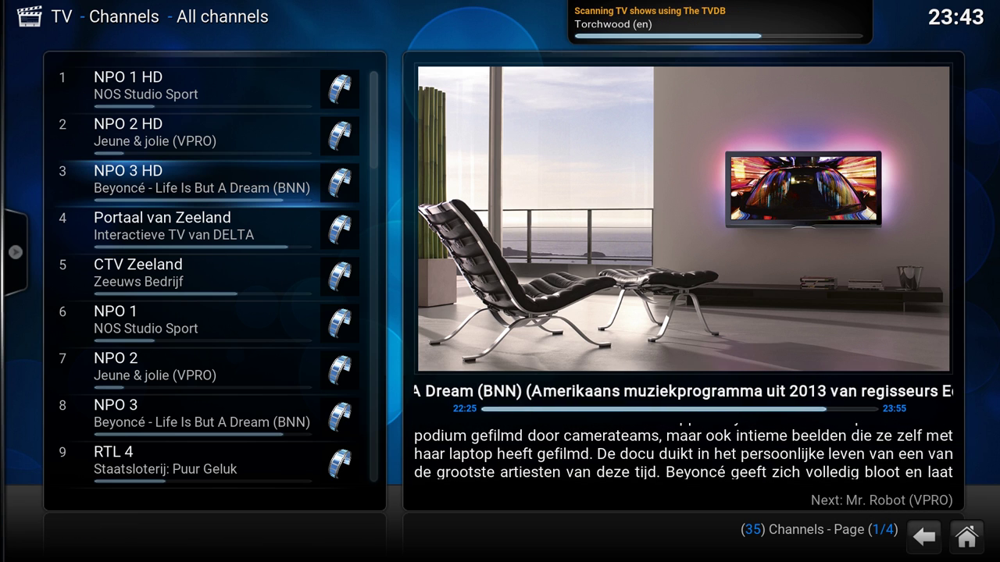
- Scroll down past RTL 5 to NET 5, then return to the home screen
key("Down")
key("Down")
key("Down")
key("Down")
key("Down")
key("Down")
key("Down")
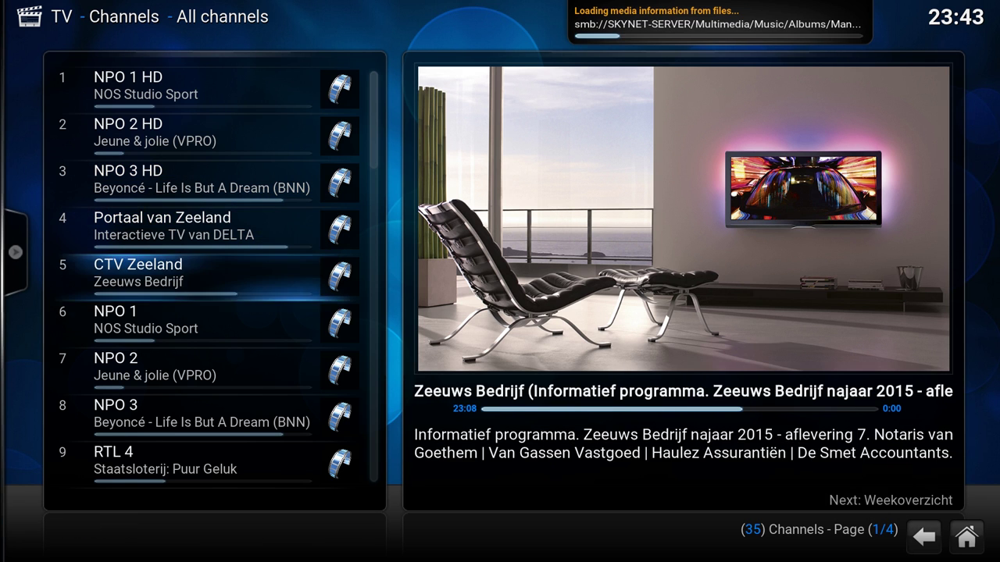
key("Down")
key("Down")
key("Down")
key("Down")
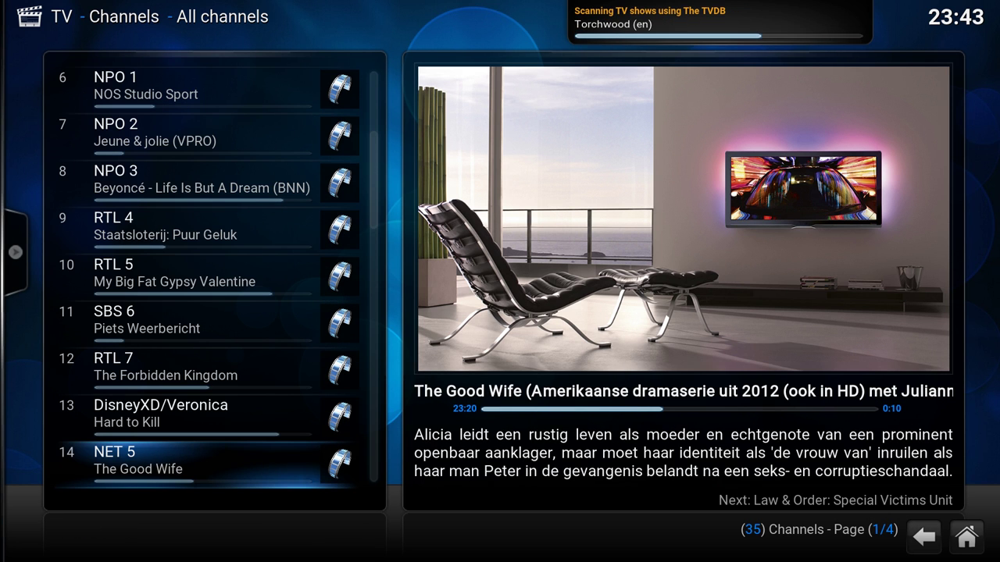
key("Escape")
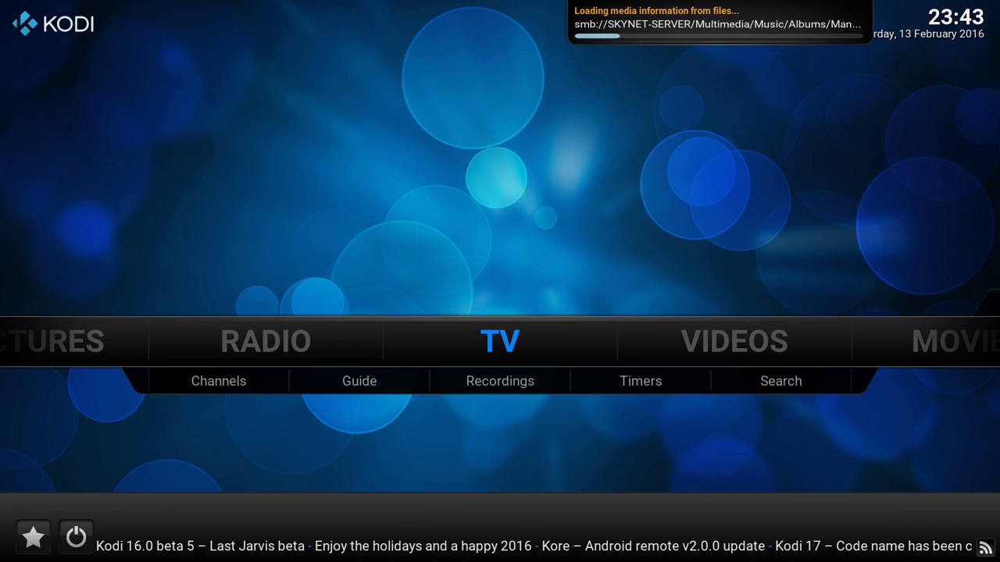
- Go from the home menu's System section into Settings and enter the Appearance category
key("Right")
key("Right")
key("Right")
key("Right")
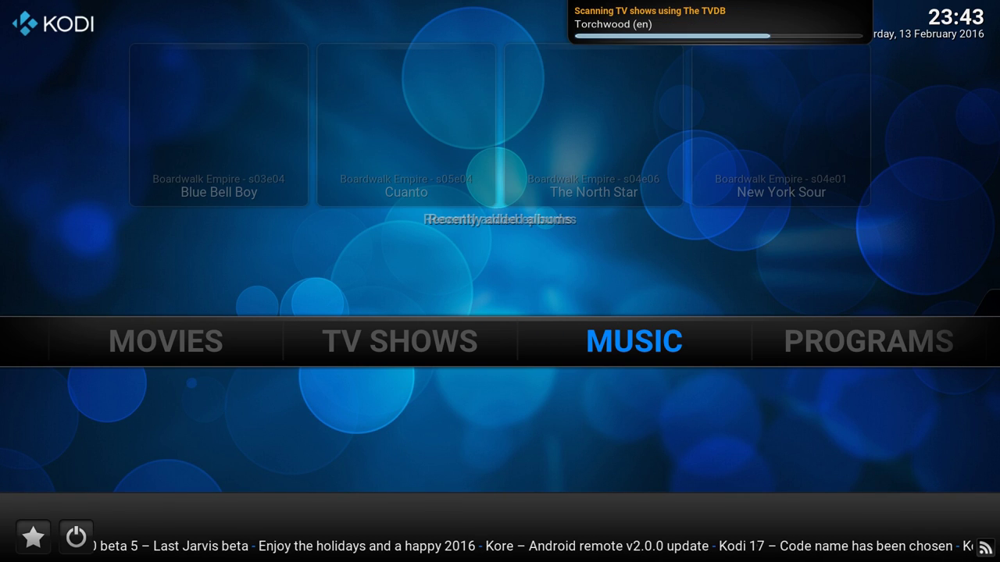
key("Right")
key("Right")
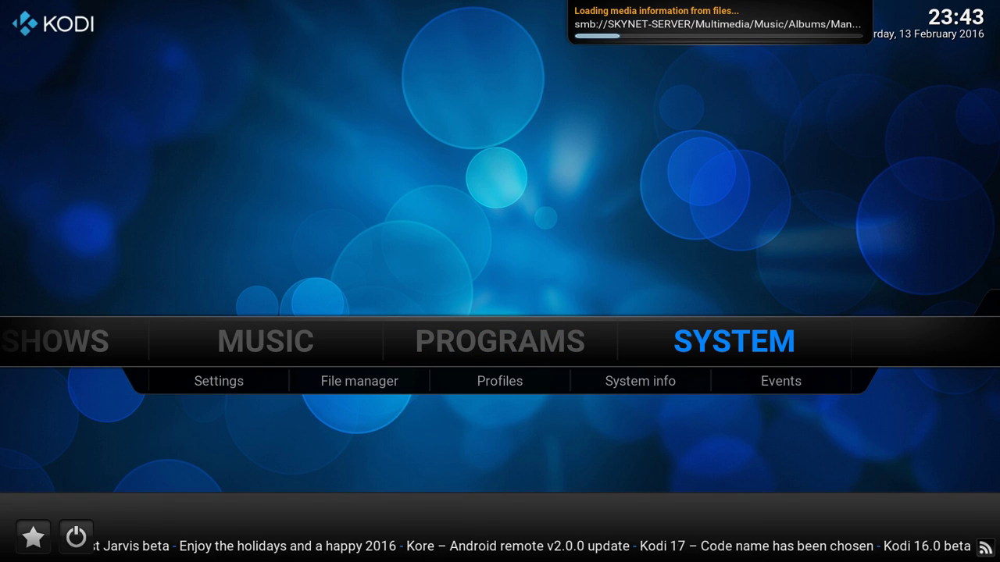
key("Return")
key("Up")
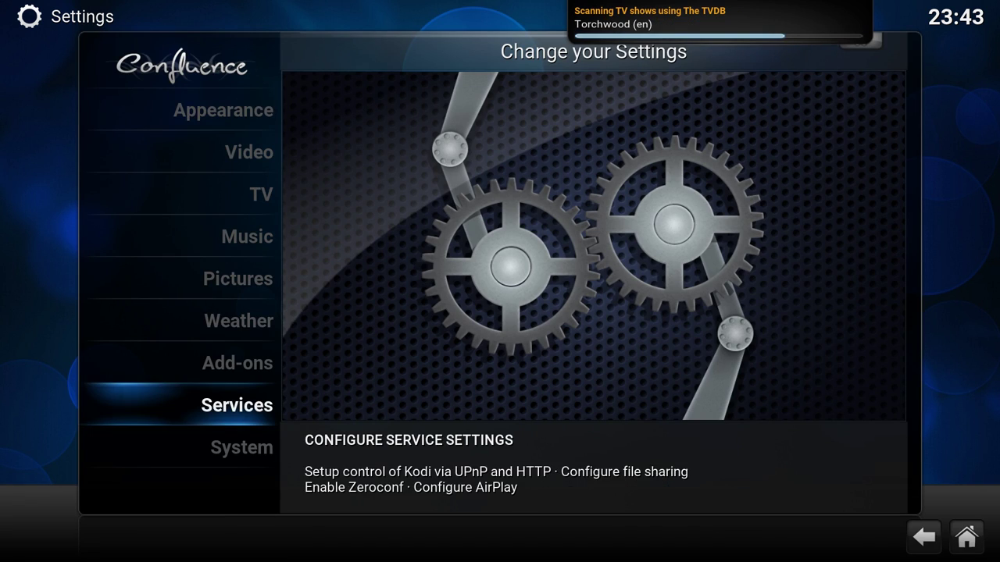
key("Down")
key("Down")
key("Down")
key("Up")
key("Return")
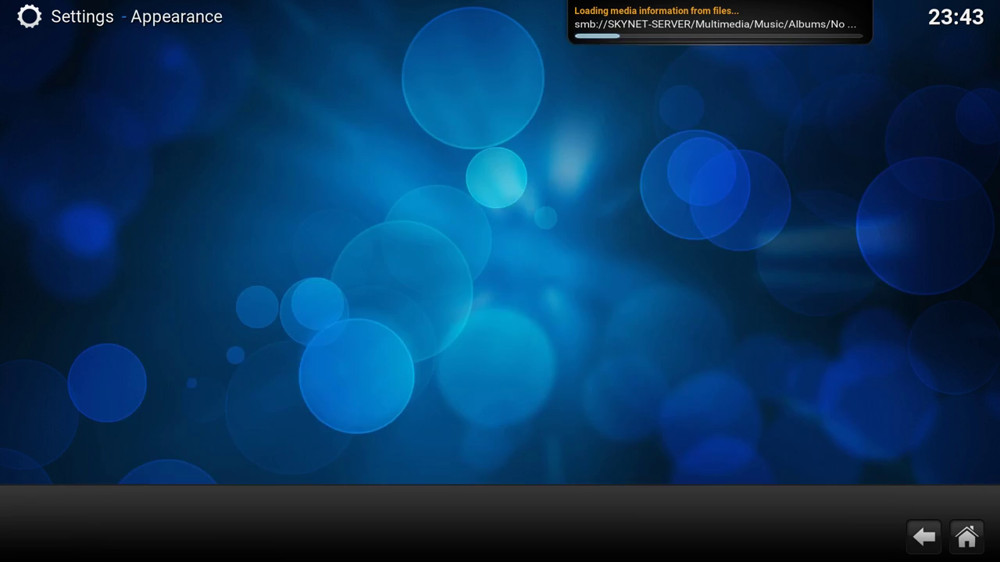
key("Right")
- Open the Confluence skin settings at Add-on Shortcuts and select the Music submenu's first slot
key("Down")
key("Return")
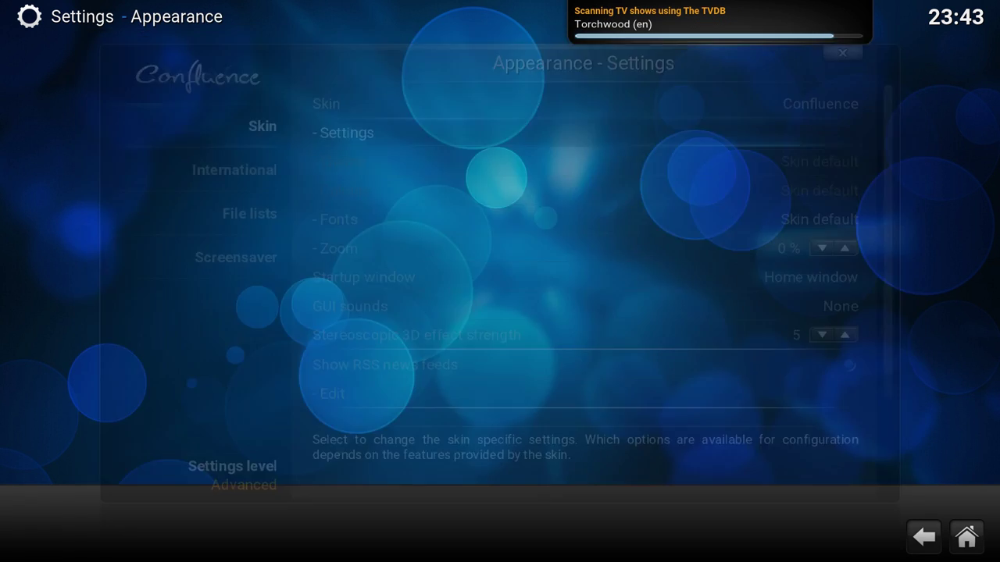
key("Down")
key("Down")
key("Down")
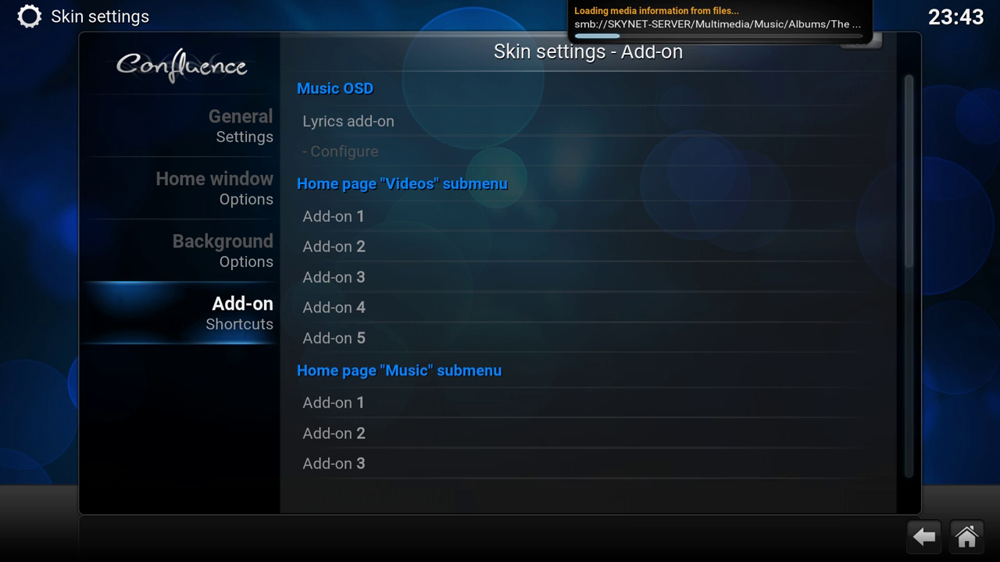
key("Right")
key("Down")
key("Down")
key("Up")
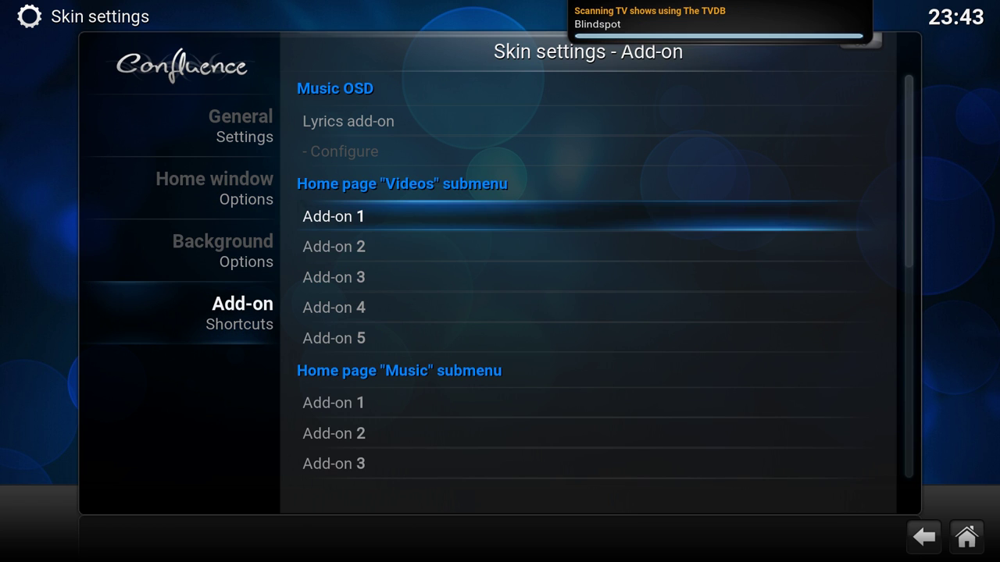
key("Down")
key("Down")
key("Down")
key("Down")
key("Down")
key("Down")
key("Down")
key("Down")
key("Down")
key("Down")
key("Down")
key("Down")
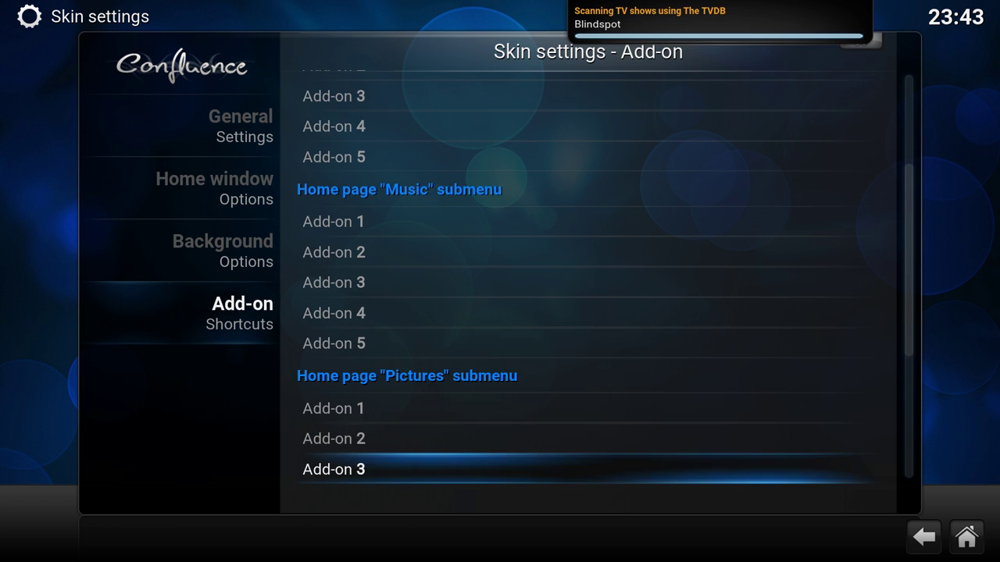
key("Up")
key("Up")
key("Up")
key("Up")
key("Up")
key("Up")
key("Up")
key("Up")
key("Down")
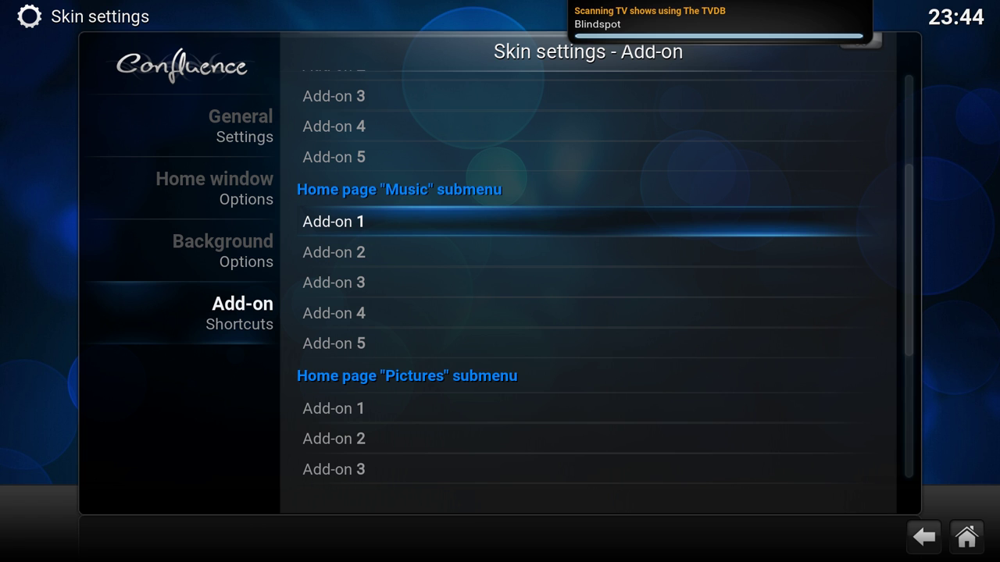
- Assign Radio to Music Add-on 1 and TIDAL to Music Add-on 2
key("Return")
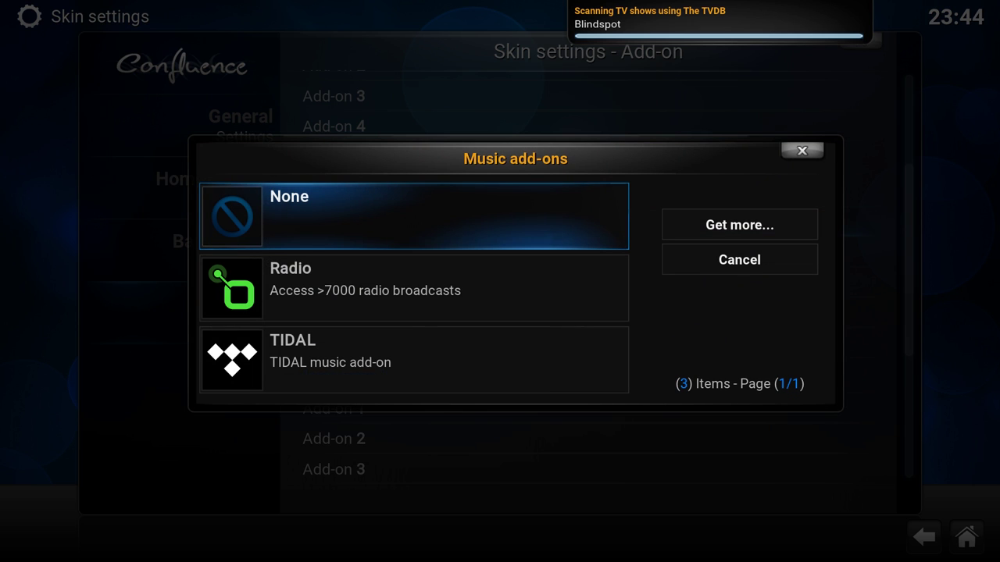
key("Down")
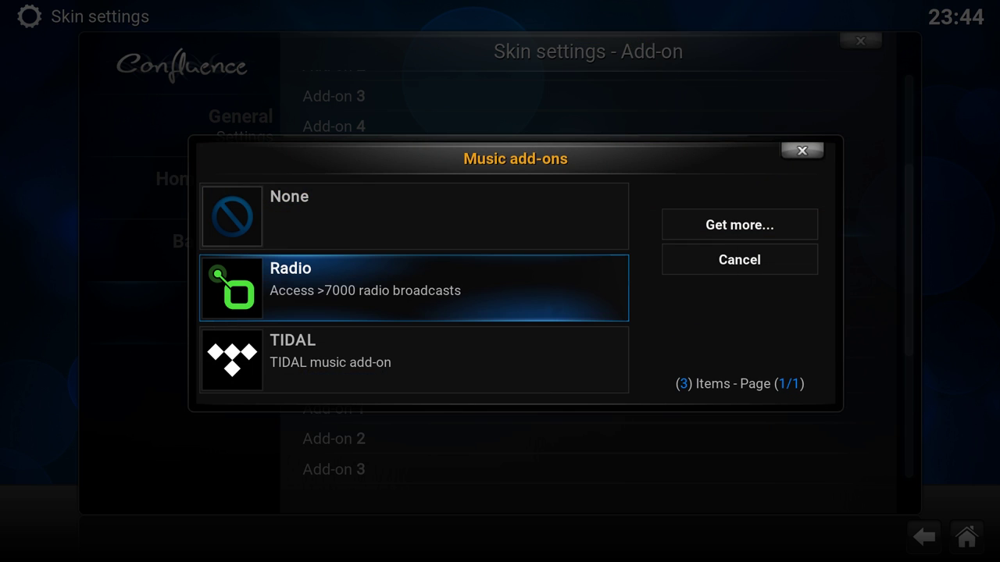
key("Return")
key("Down")
key("Return")
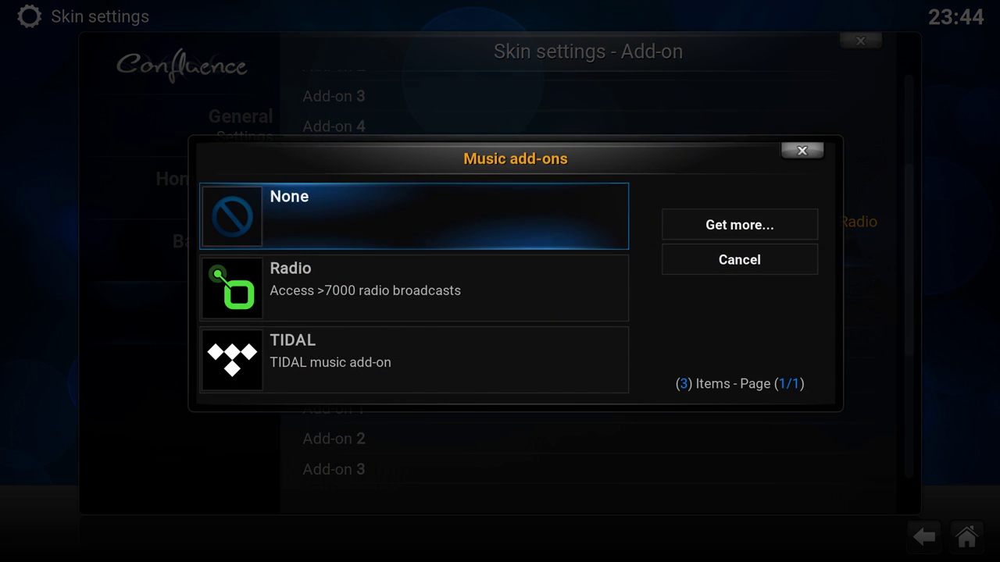
key("Down")
key("Down")
key("Return")
key("Up")
key("Up")
key("Up")
key("Up")
key("Up")
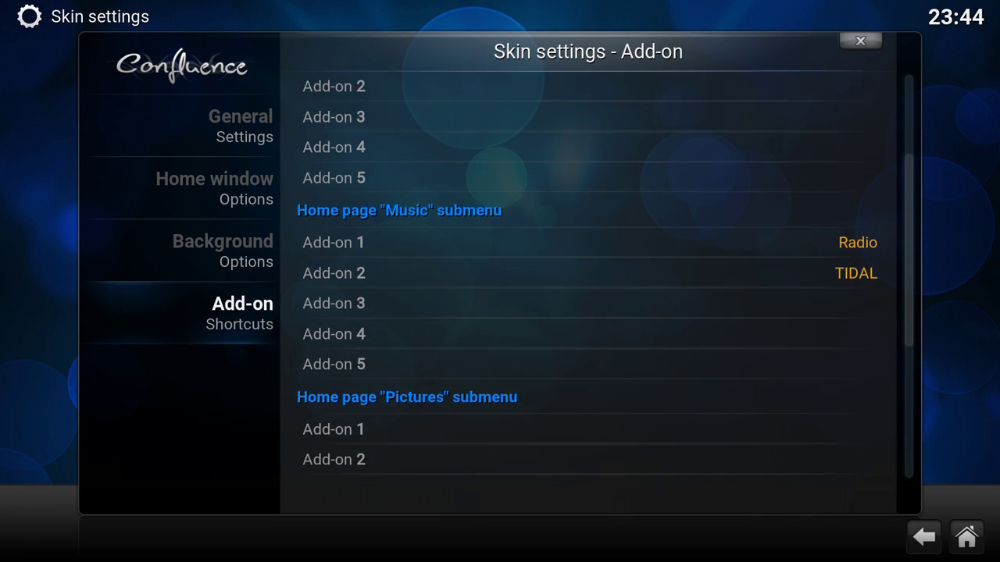
key("Down")
key("Down")
key("Down")
key("Down")
key("Down")
key("Down")
key("Down")
key("Down")
- Set Videos Add-on 1 to Dumpert and Add-on 2 to Hardware.Info TV
key("Page_Up")
key("Down")
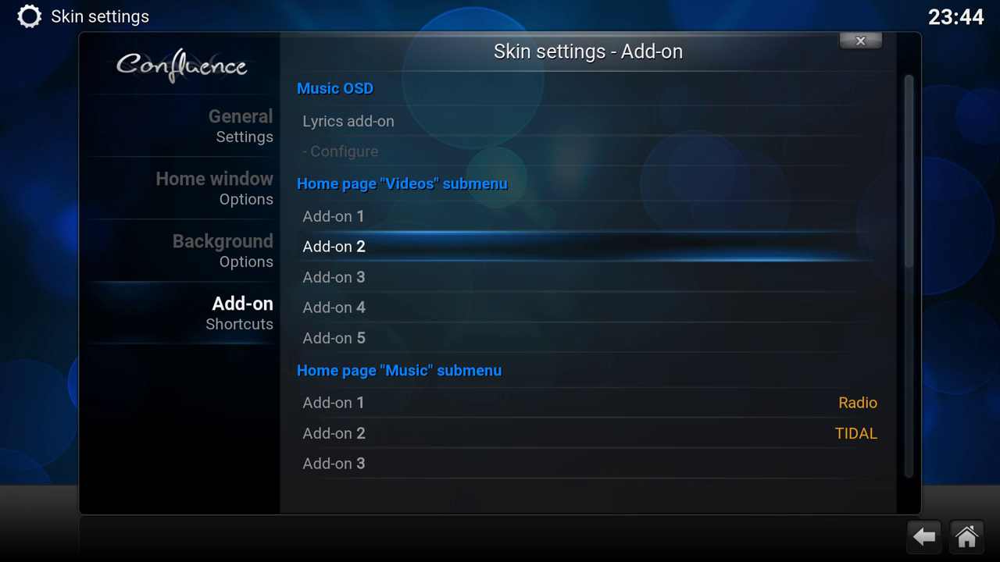
key("Up")
key("Return")
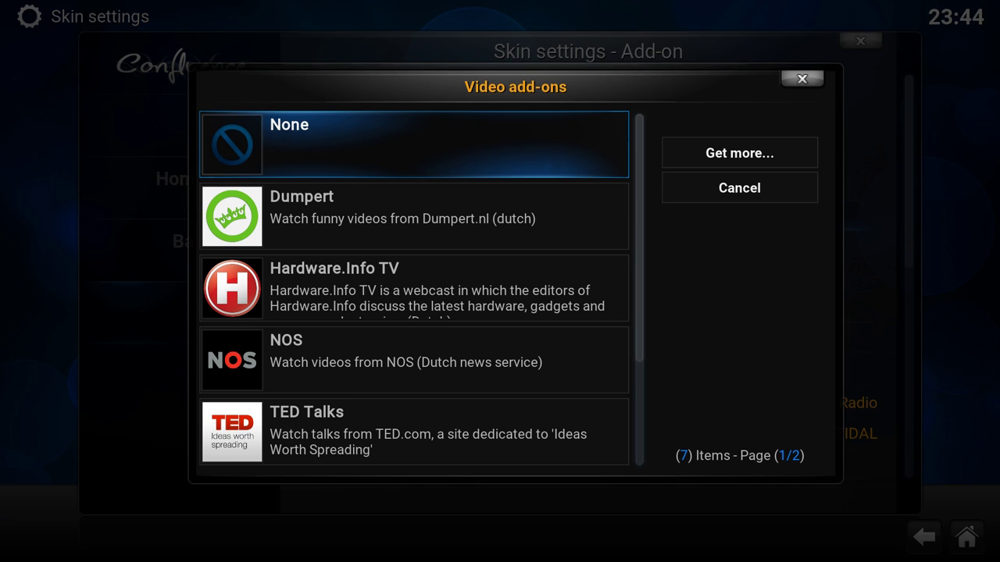
key("Down")
key("Return")
key("Down")
key("Return")
key("Down")
- Set Videos Add-on 3 to NOS and Add-on 4 to Tweakers
key("Down")
key("Return")
key("Down")
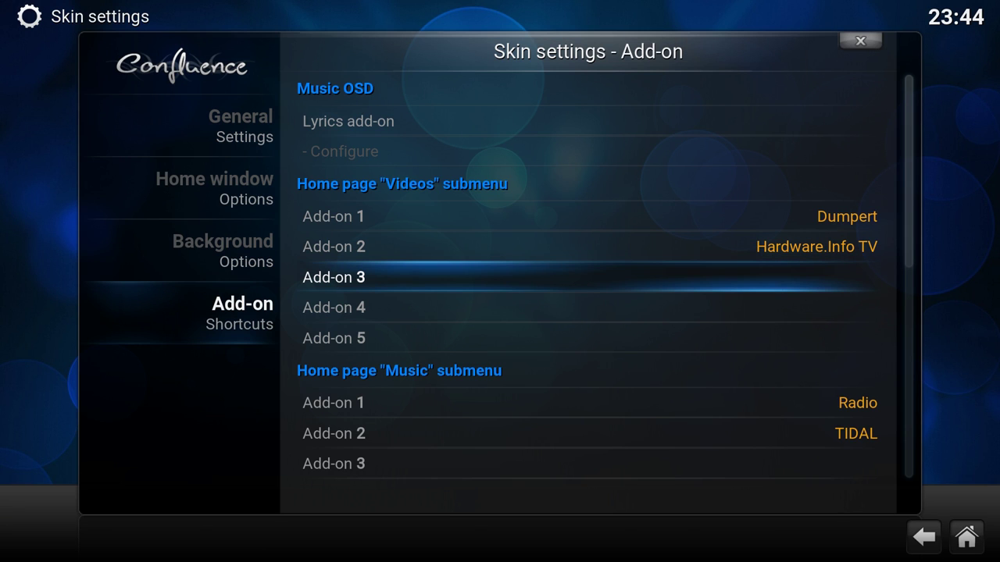
key("Return")
key("Down")
key("Down")
key("Down")
key("Return")
key("Down")
key("Return")
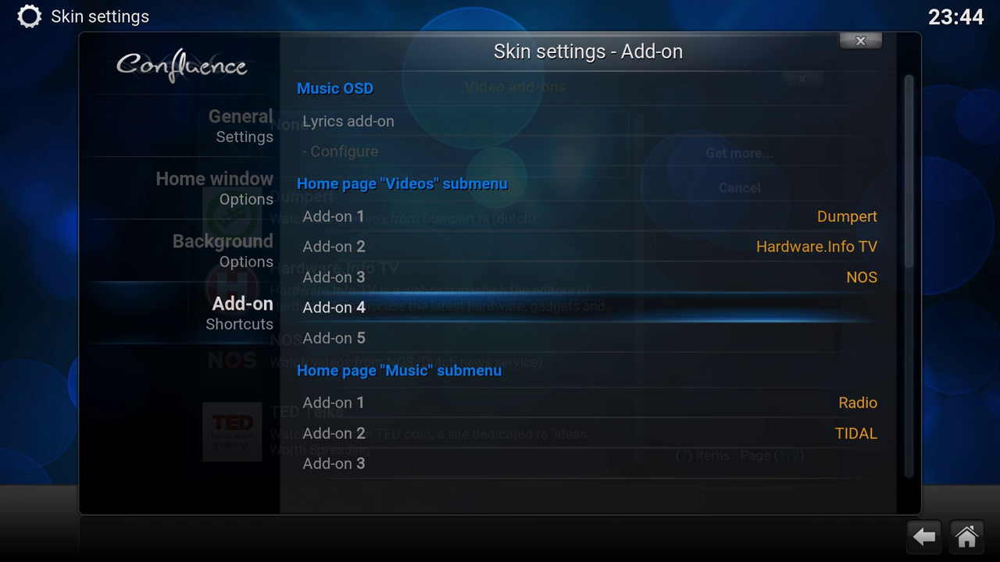
key("Up")
- Set Videos Add-on 5 to YouTube and move to the first Pictures slot
key("Up")
key("Return")
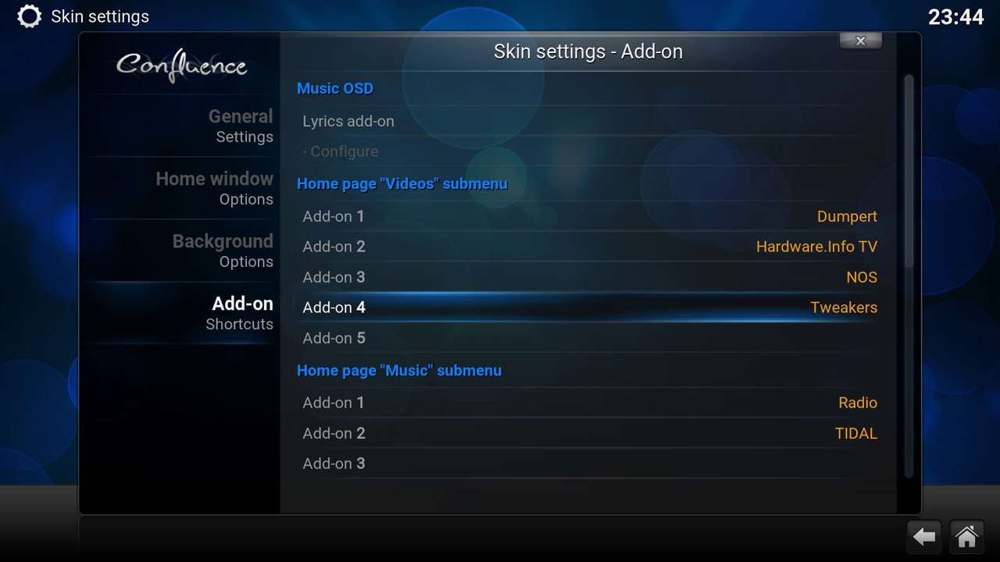
key("Down")
key("Return")
key("Up")
key("Return")
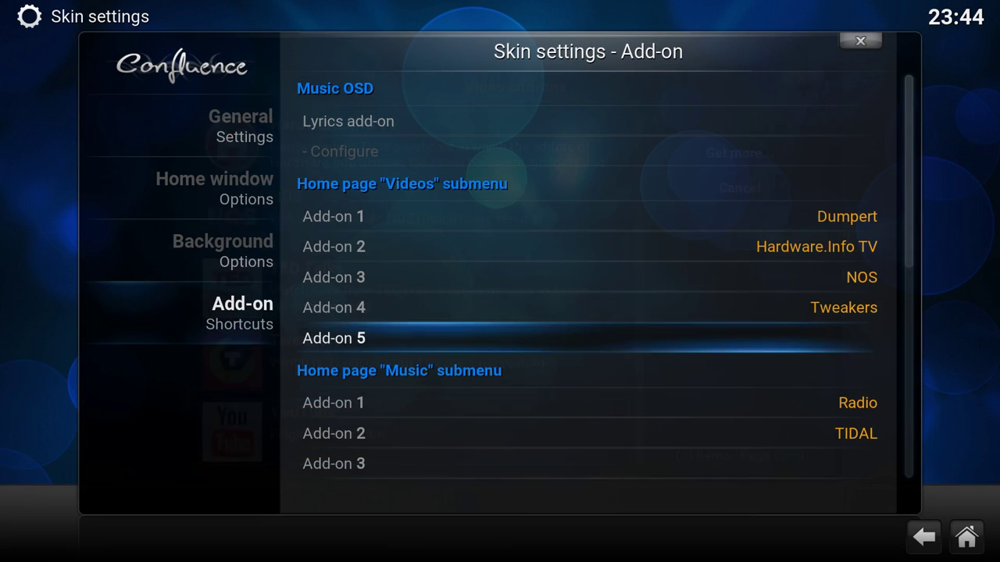
key("Down")
key("Down")
key("Down")
key("Down")
key("Down")
key("Down")
key("Down")
key("Down")
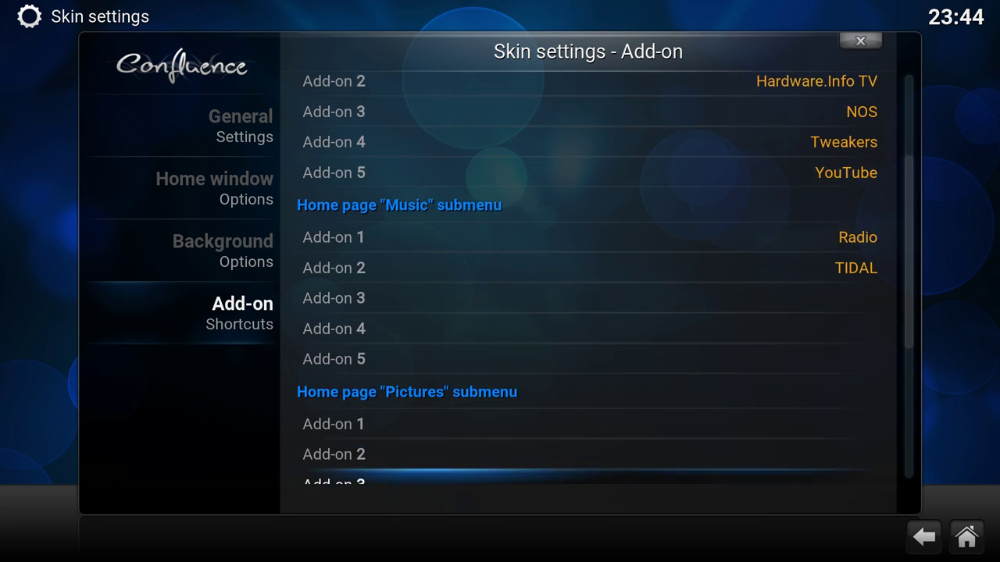
key("Up")
key("Up")
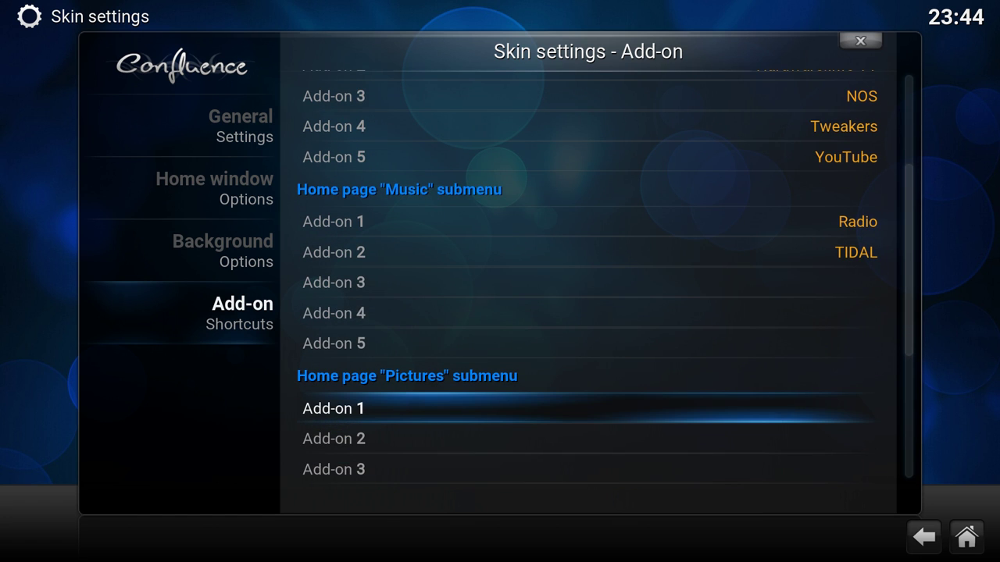
- Set Pictures Add-on 1 to 500px and Add-on 2 to The Big Picture
key("Return")
key("Down")
key("Return")
key("Down")
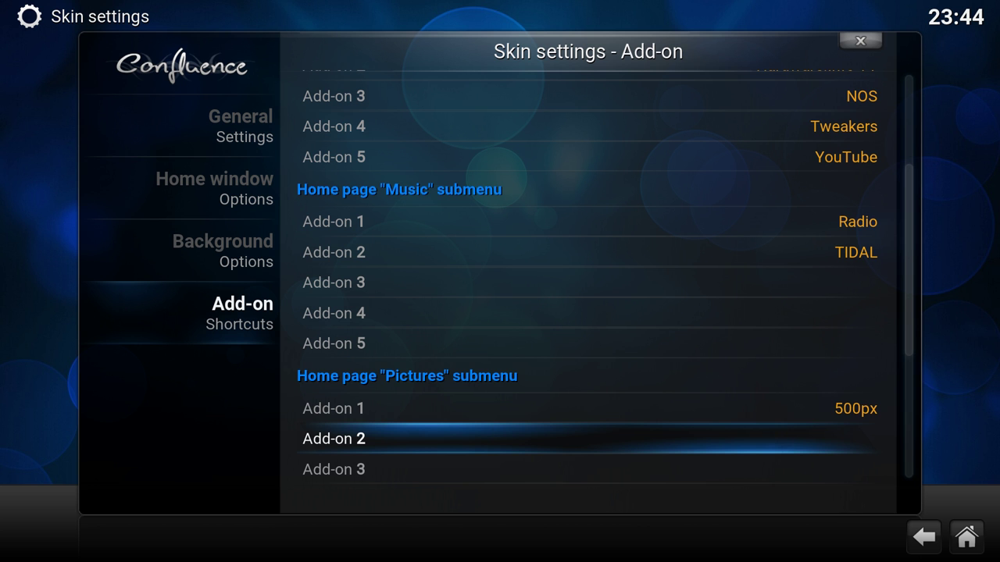
key("Return")
key("Down")
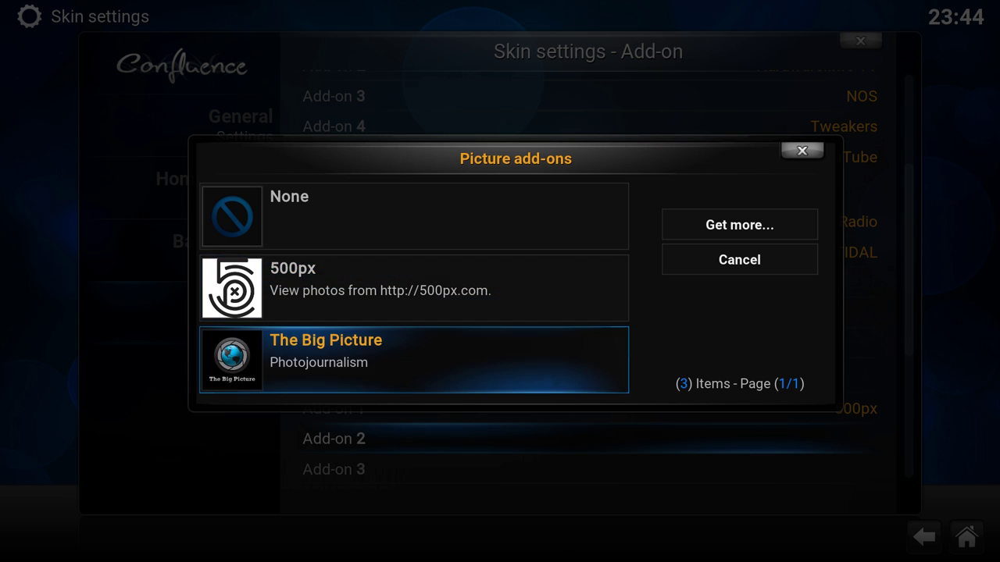
key("Return")
- Check programs Add-on 1, which offers only None, and close the empty list
key("Down")
key("Down")
key("Down")
key("Down")
key("Down")
key("Down")
key("Down")
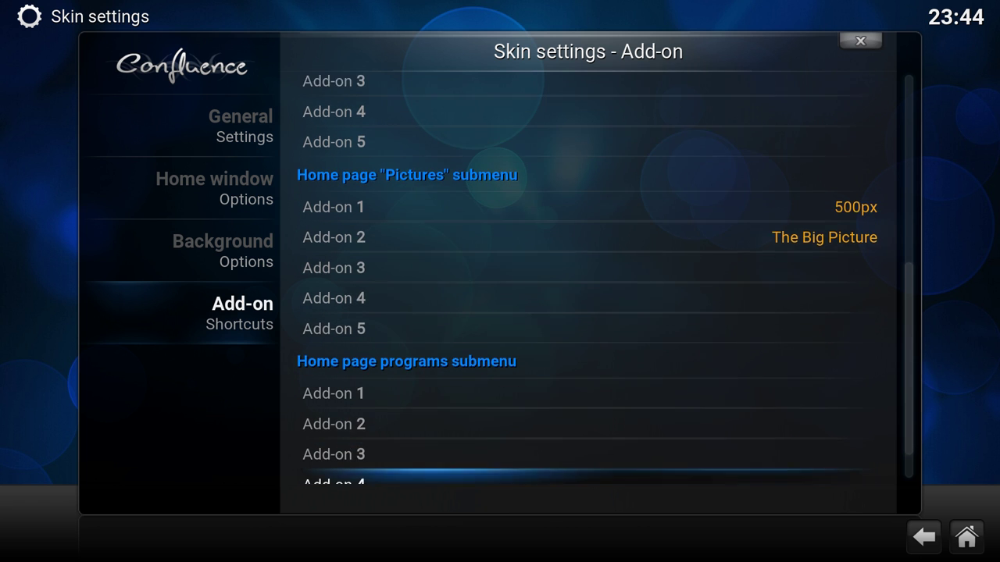
key("Left")
key("Right")
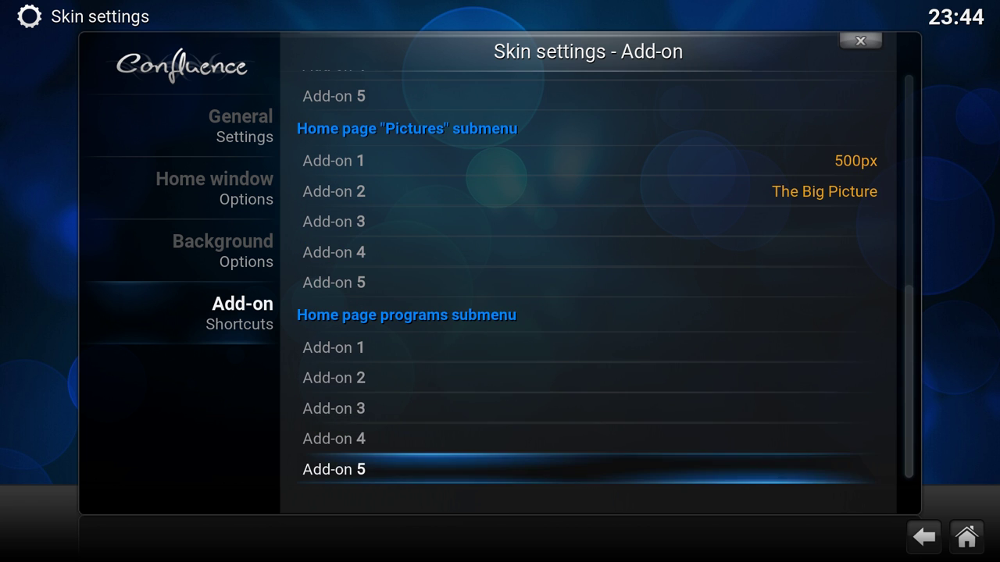
key("Up")
key("Up")
key("Up")
key("Up")
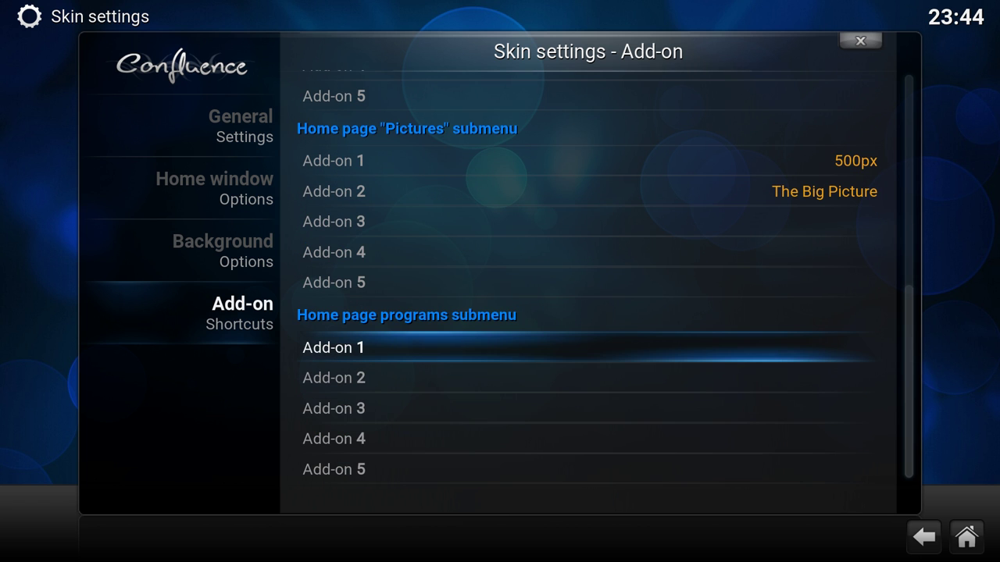
key("Return")
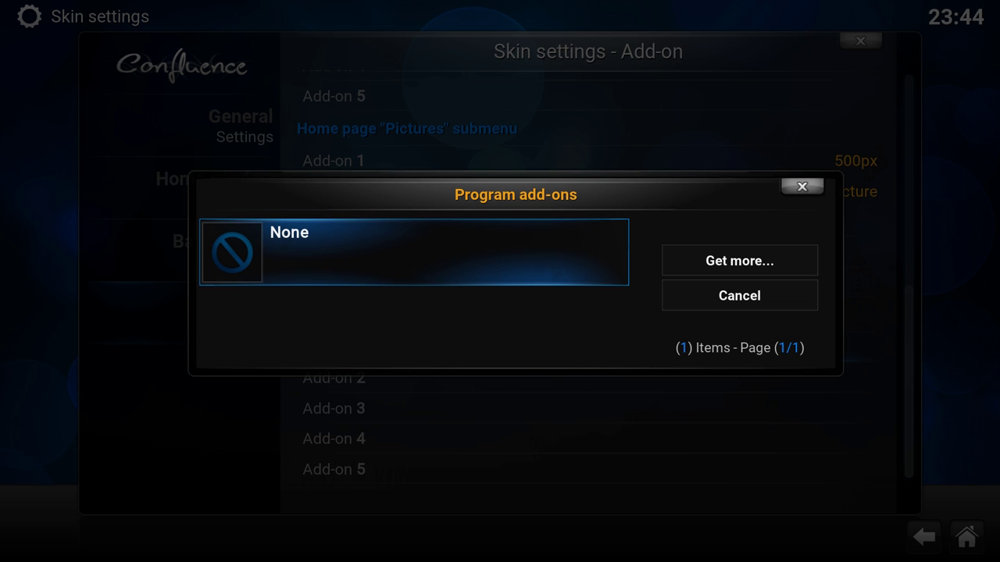
key("Escape")
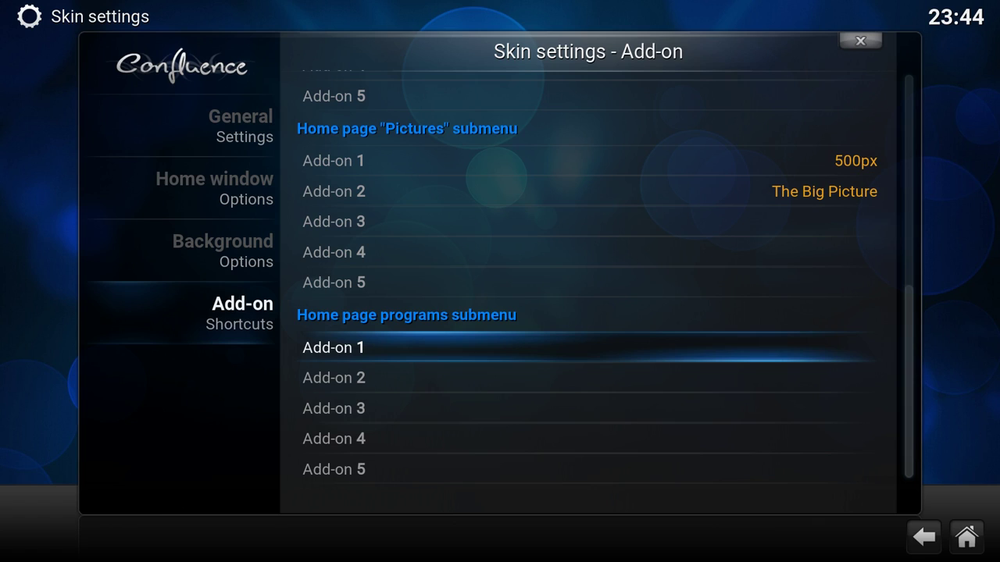
- Look over the Background, Home window and General skin options, then close skin and appearance settings
key("Left")
key("Up")
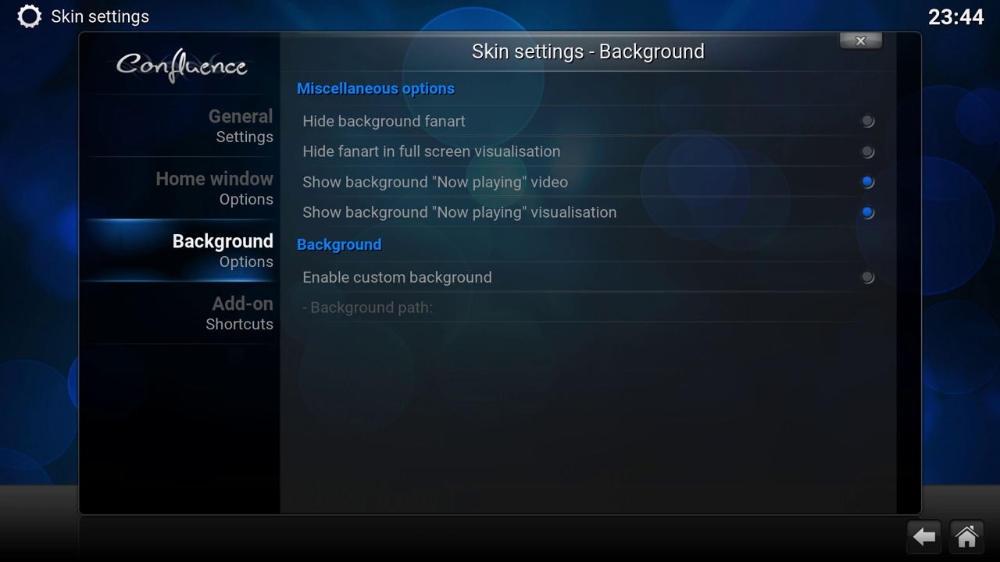
key("Up")
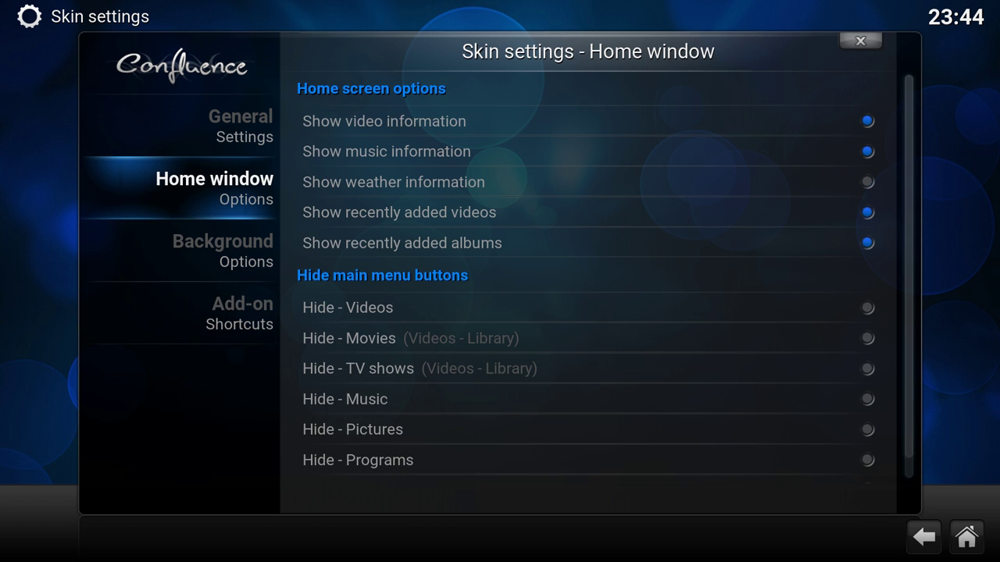
key("Right")
key("Left")
key("Up")
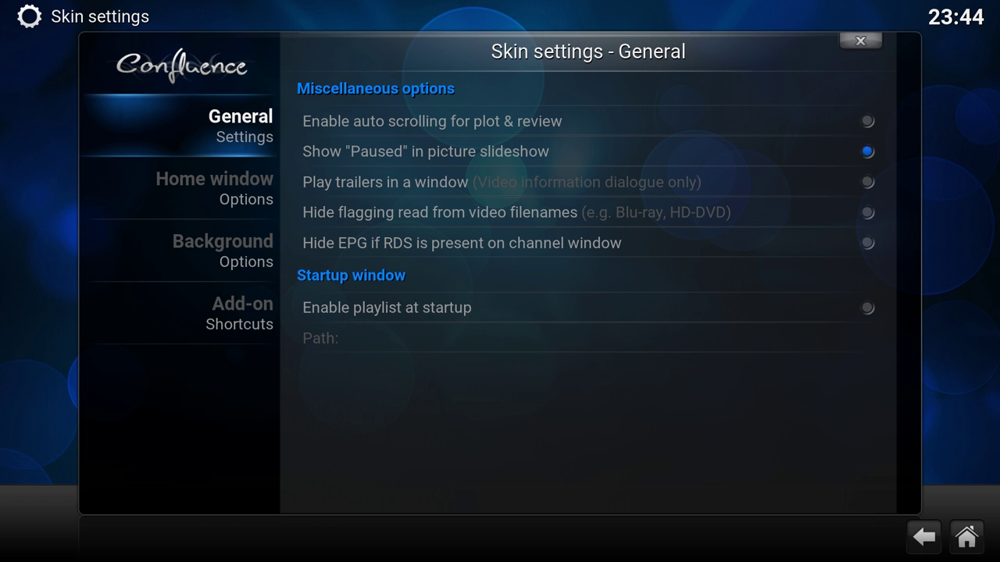
key("BackSpace")
key("BackSpace")
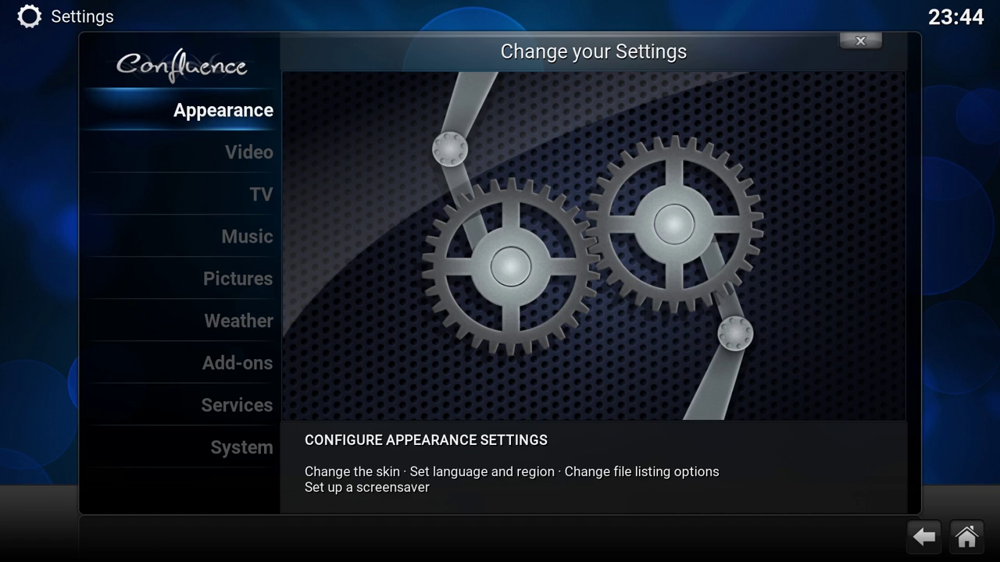
key("BackSpace")
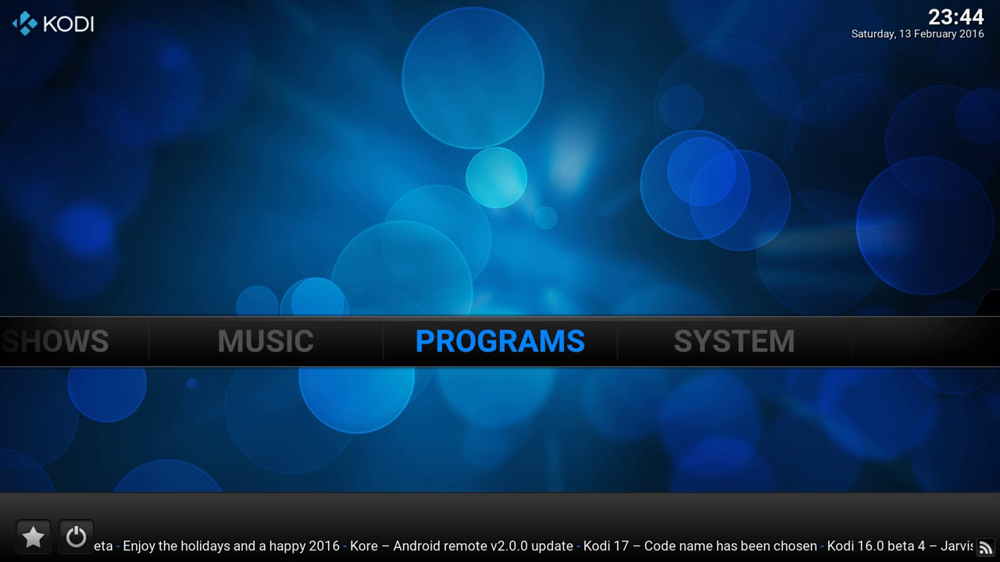
- Open the videos library listed by title, then return to the home screen
key("Left")
key("Left")
key("Left")
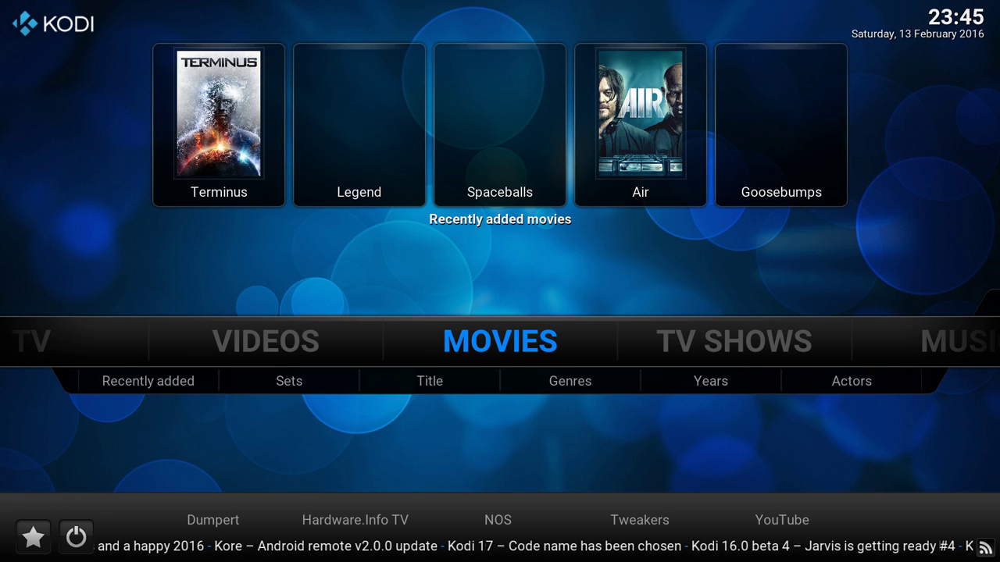
key("Left")
key("Left")
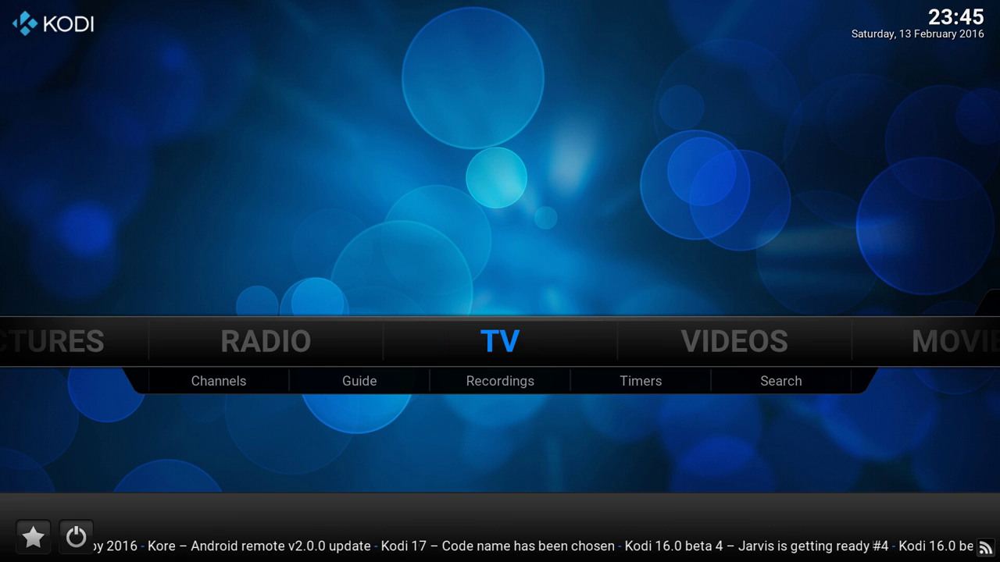
key("Right")
key("Return")
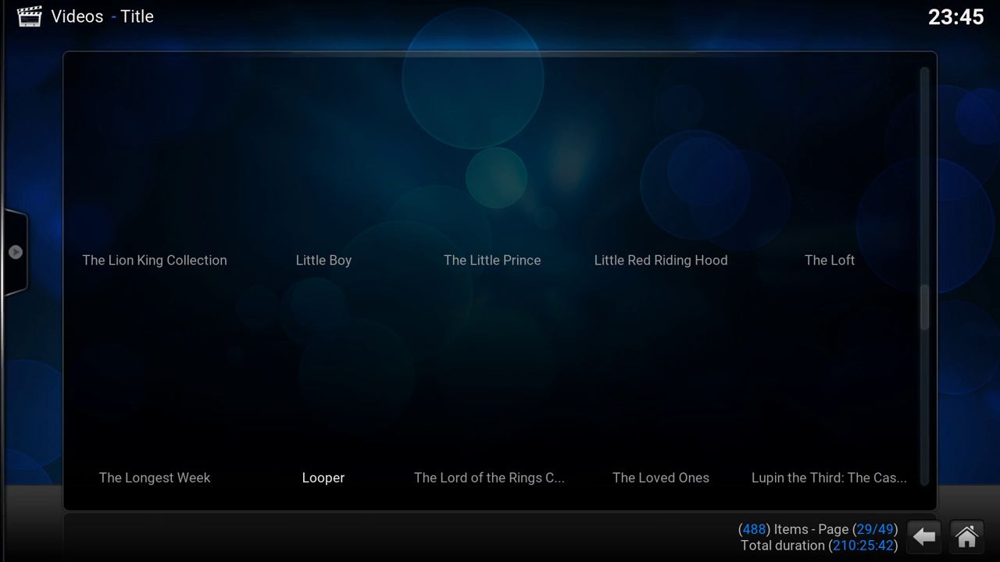
key("Escape")
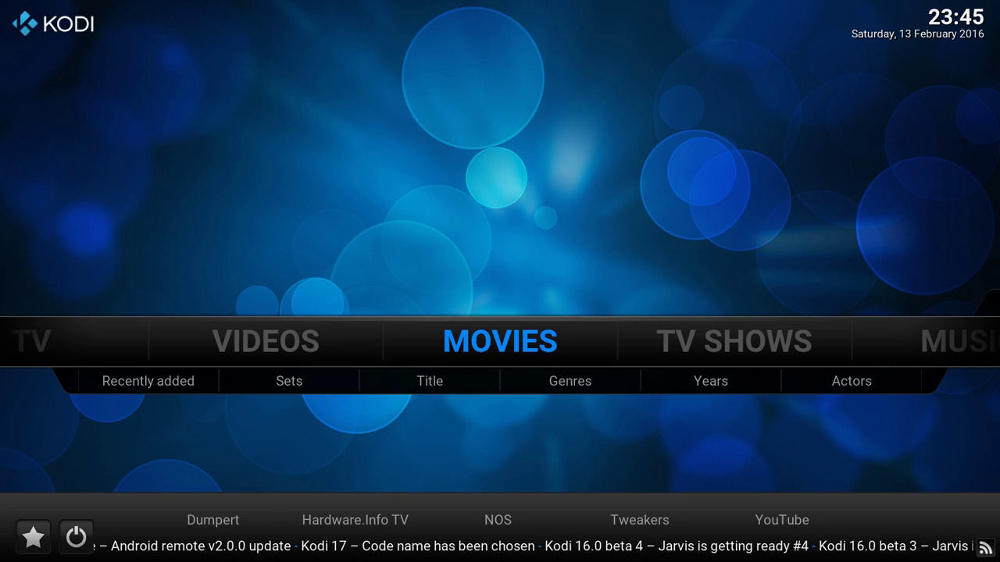
- Step across the Movies add-on shortcuts, including Dumpert and Hardware.Info TV
key("Down")
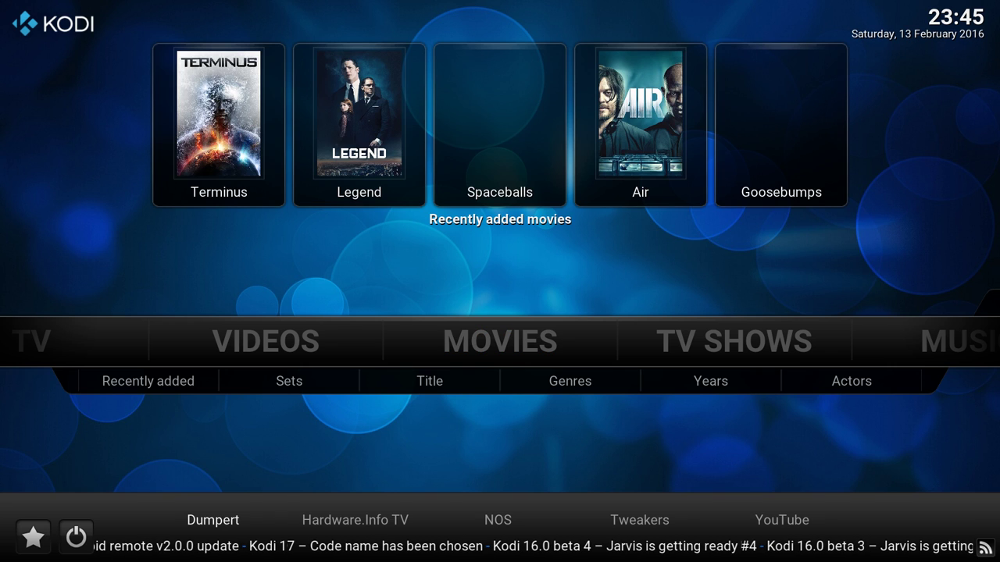
key("Right")
key("Right")
key("Right")
key("Left")
key("Left")
key("Left")
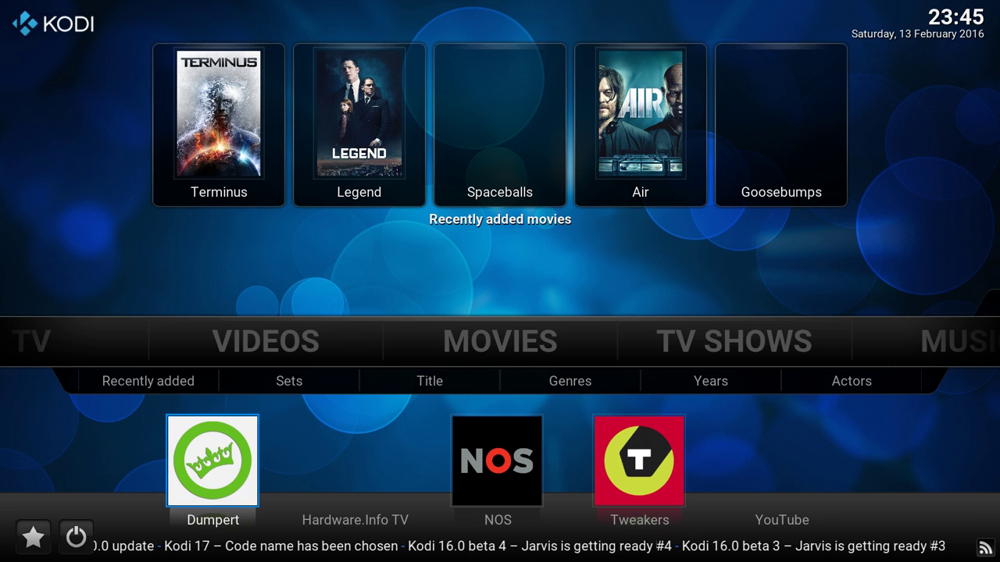
key("Right")
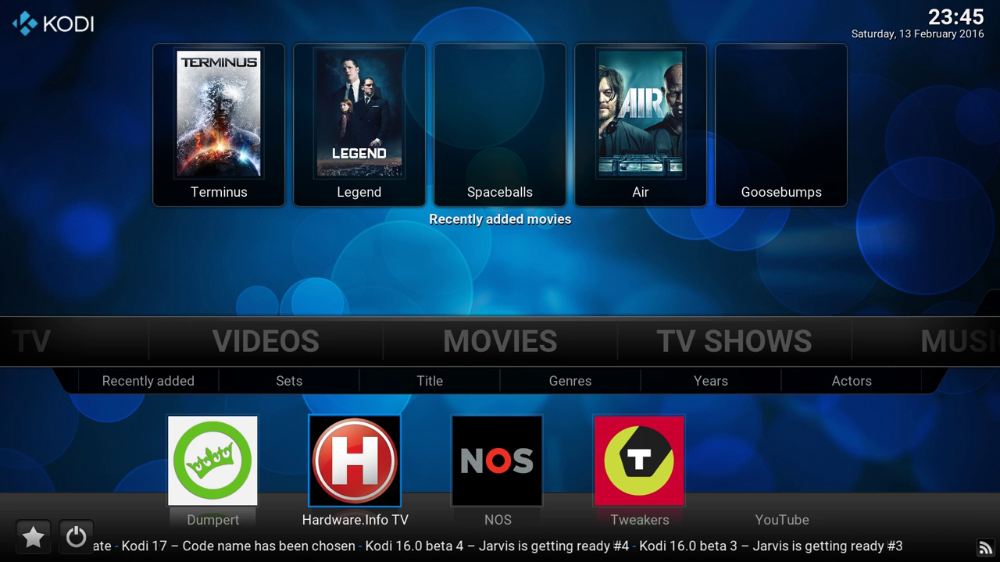
key("Right")
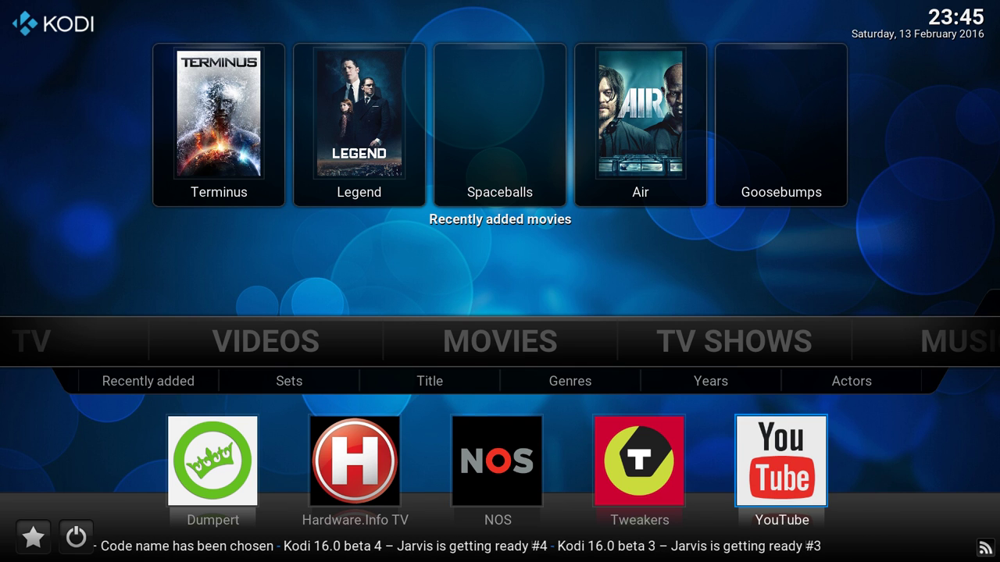
key("Up")
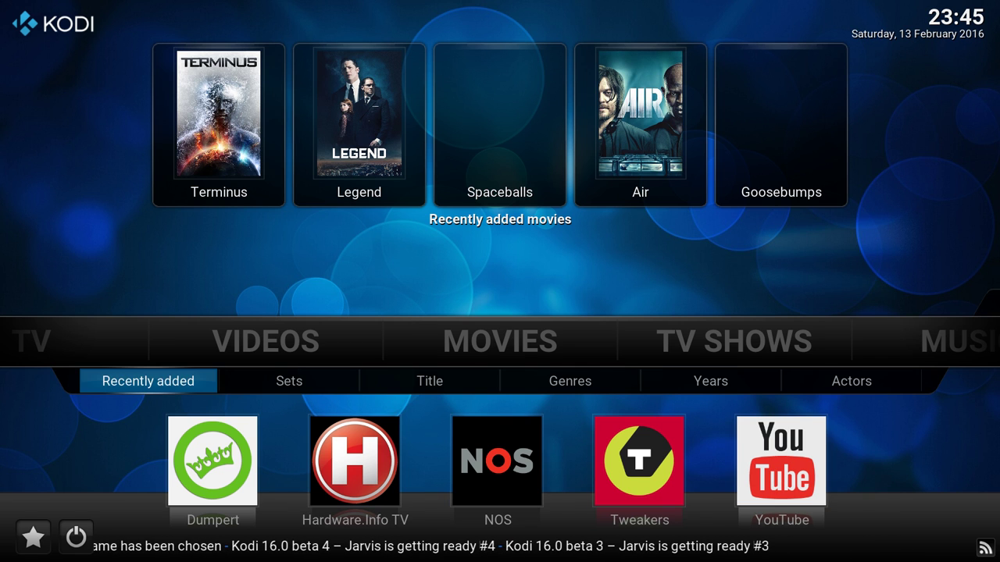
key("Up")
- Browse TV Shows and Music sections, then move back to Pictures and its add-on shortcuts
key("Right")
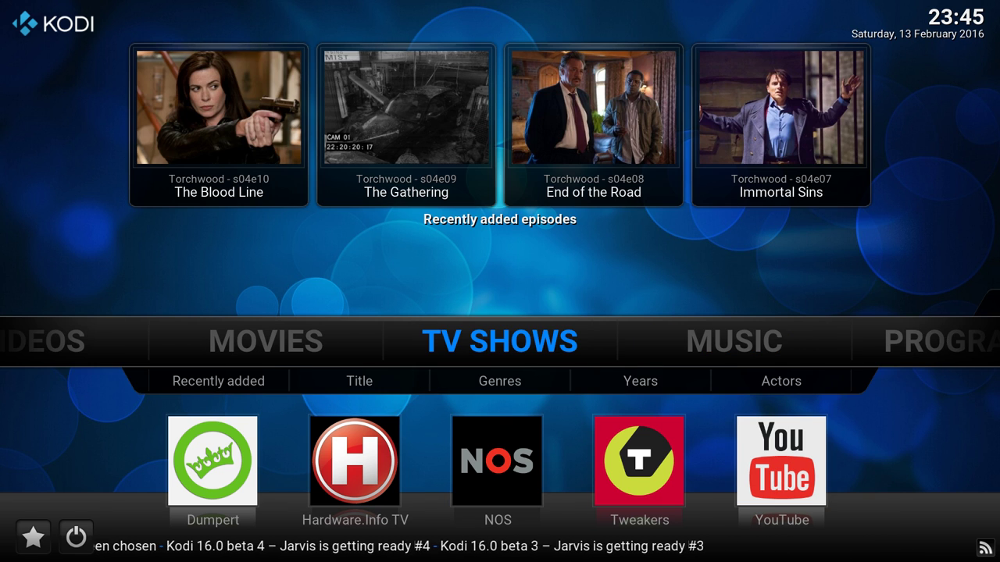
key("Right")
key("Down")
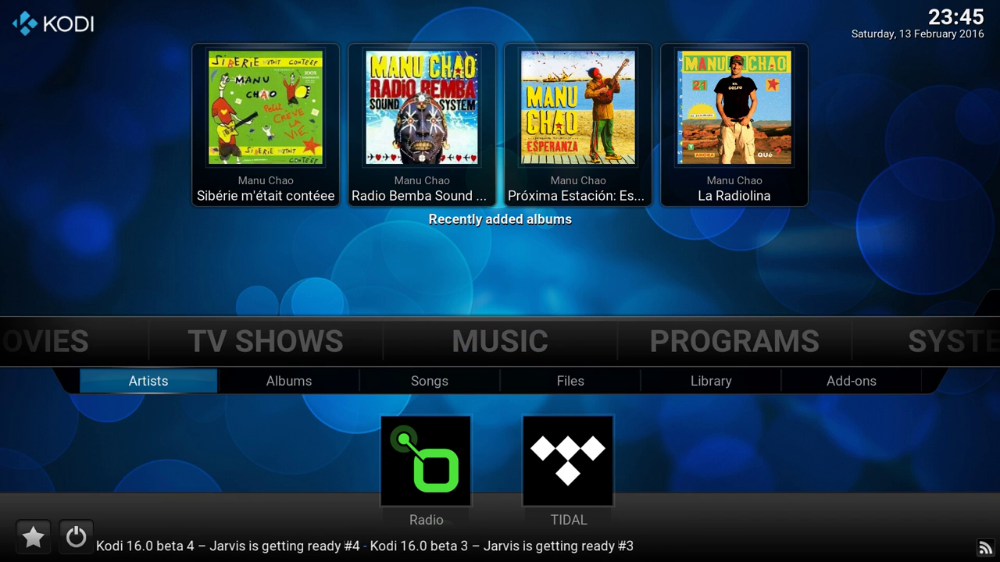
key("Up")
key("Left")
key("Left")
key("Left")
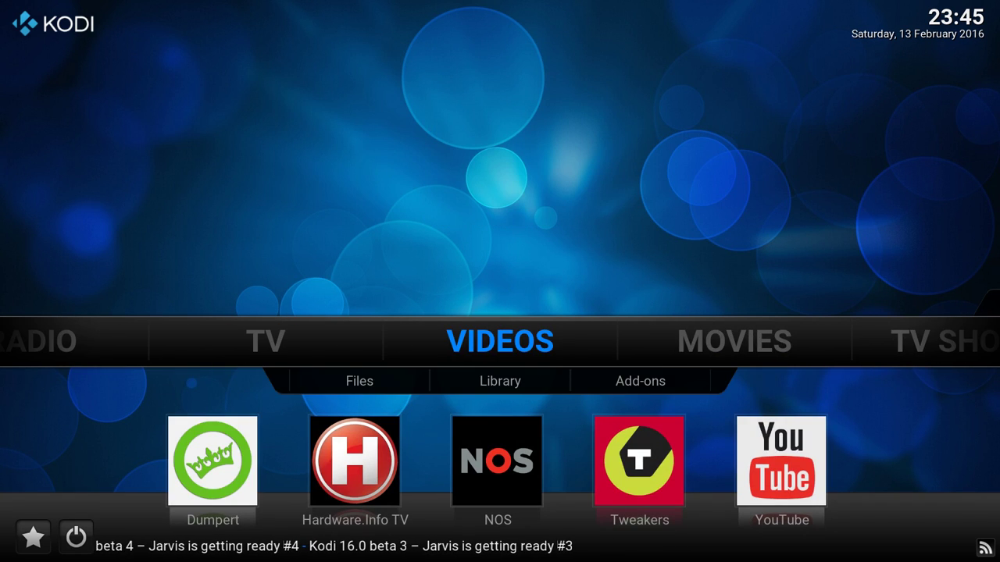
key("Left")
key("Left")
key("Left")
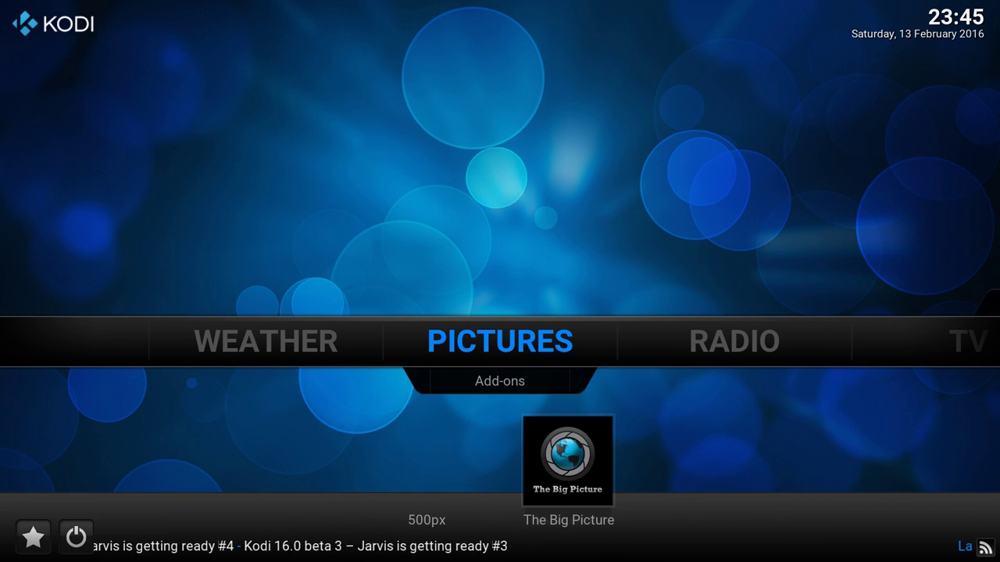
key("Left")
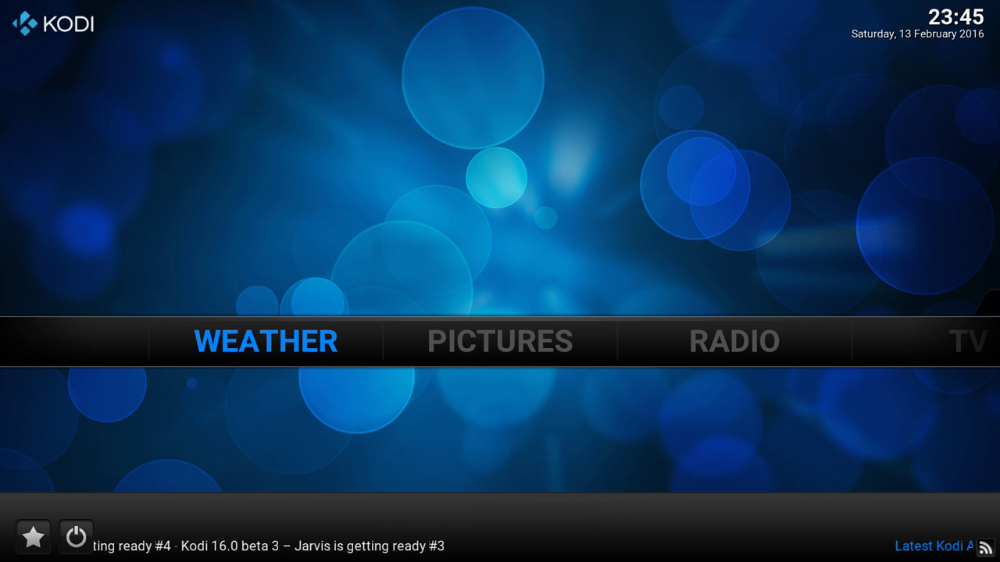
- Open the weather and scroll through the 14-day Hulst daily forecast, then exit
key("Return")
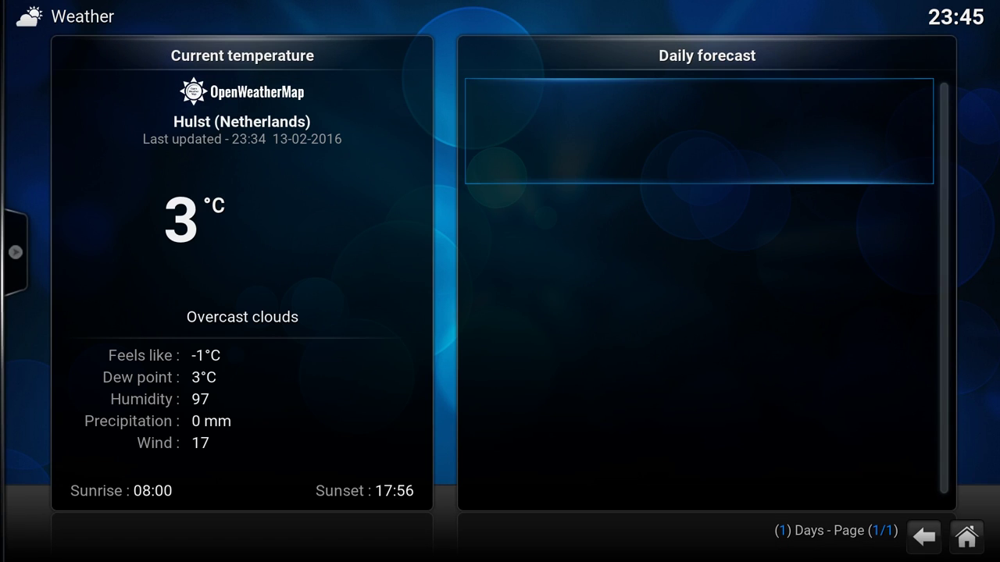
key("Down")
key("Down")
key("Down")
key("Down")
key("Down")
key("Down")
key("Down")
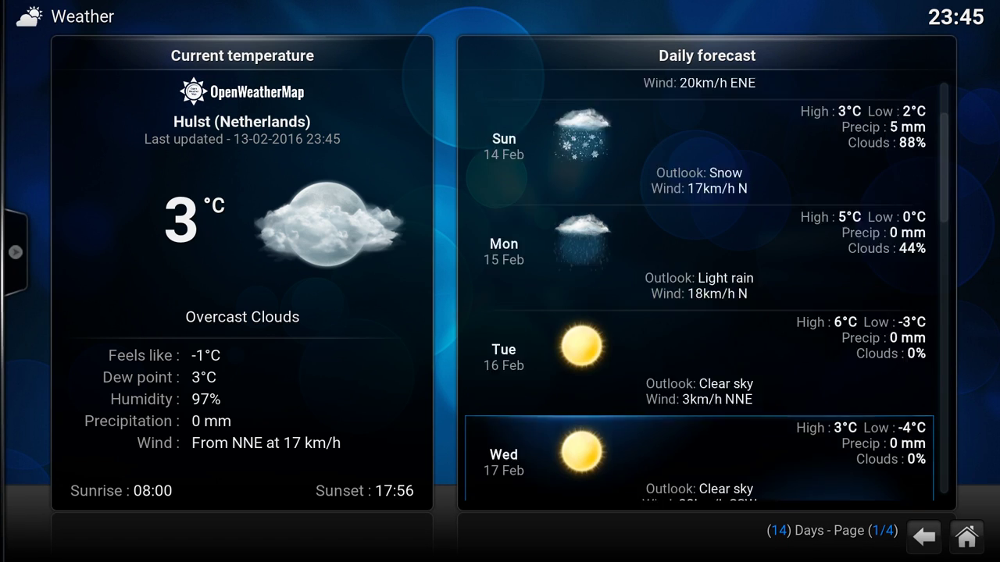
key("Down")
key("Down")
key("Down")
key("Down")
key("Down")
key("Down")
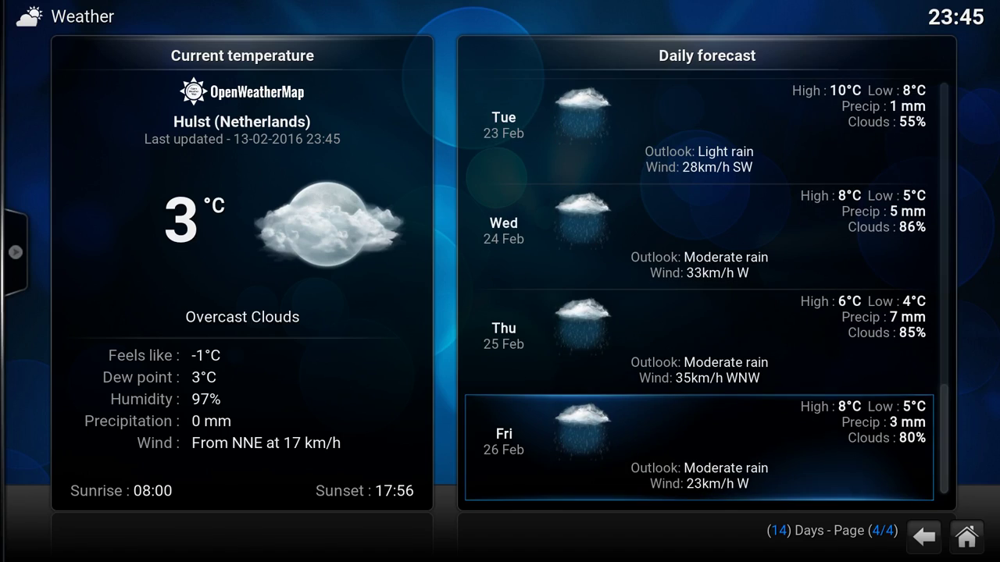
key("Escape")
key("Right")
key("Right")
key("Right")
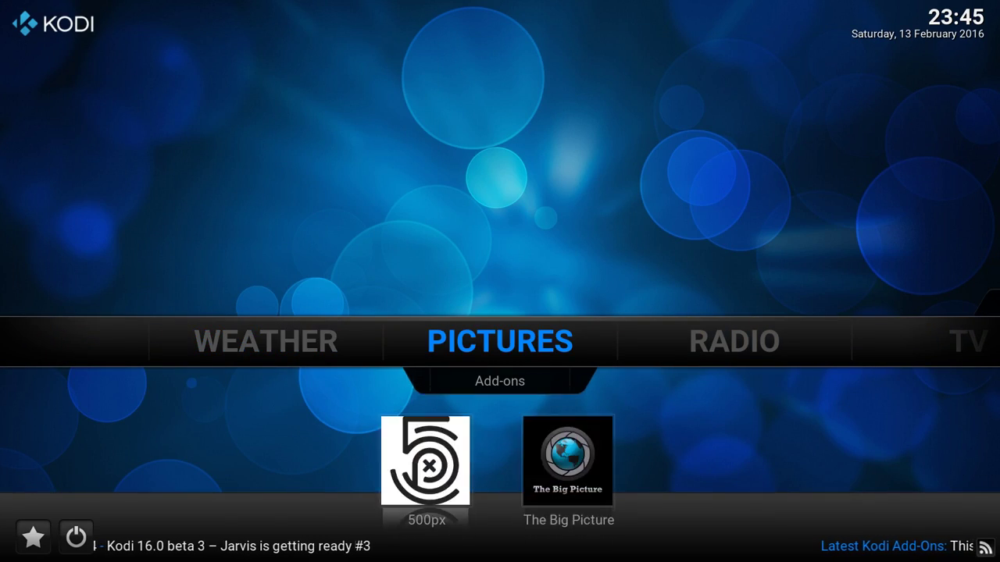
key("Right")
key("Right")
key("Right")
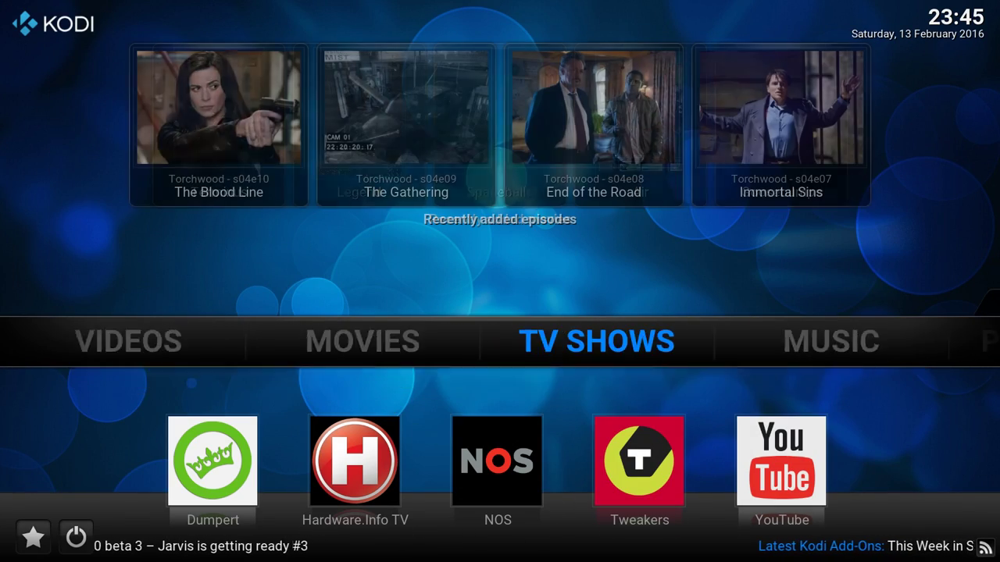
key("Right")
key("Right")
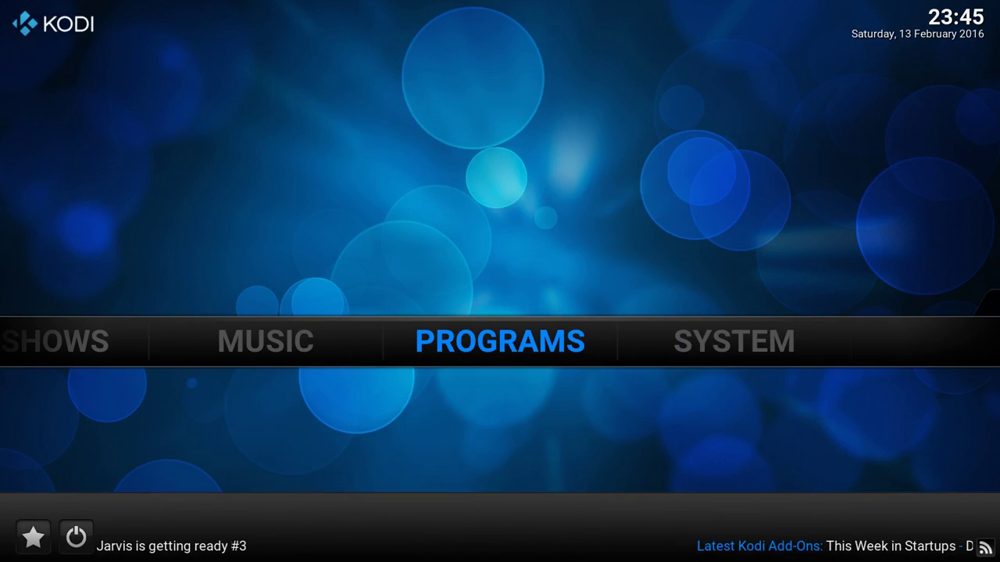
key("Right")
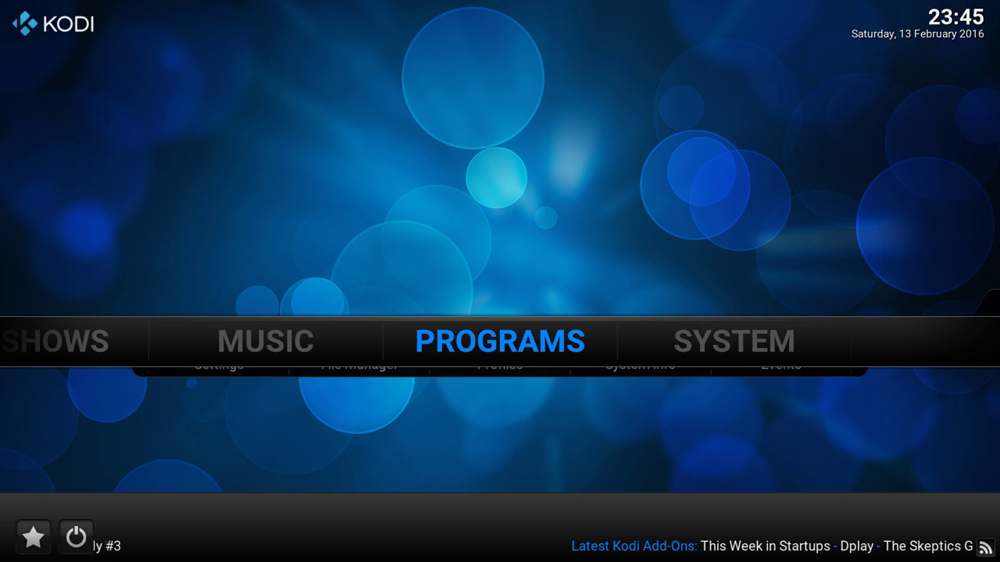
key("Left")
key("Left")
key("Left")
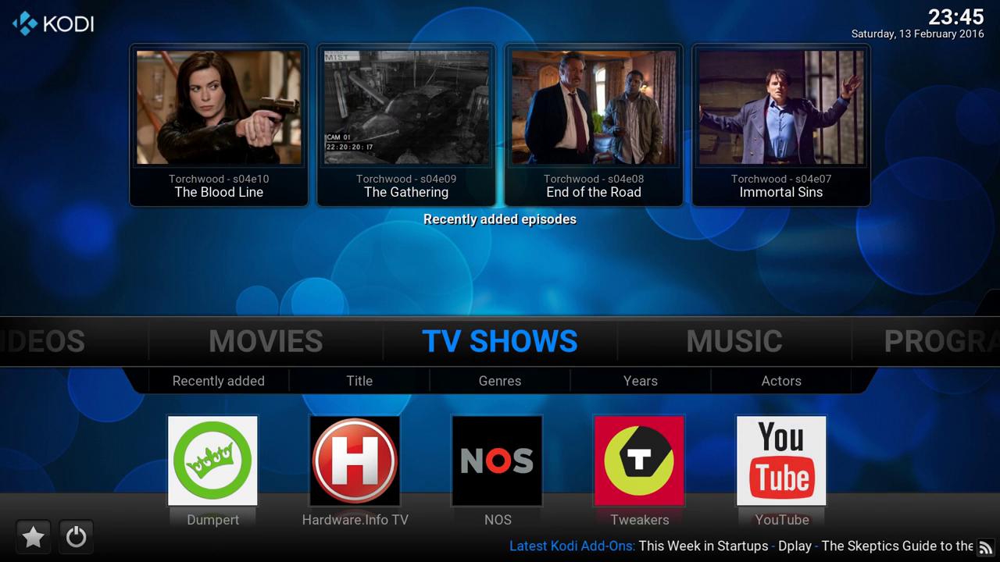